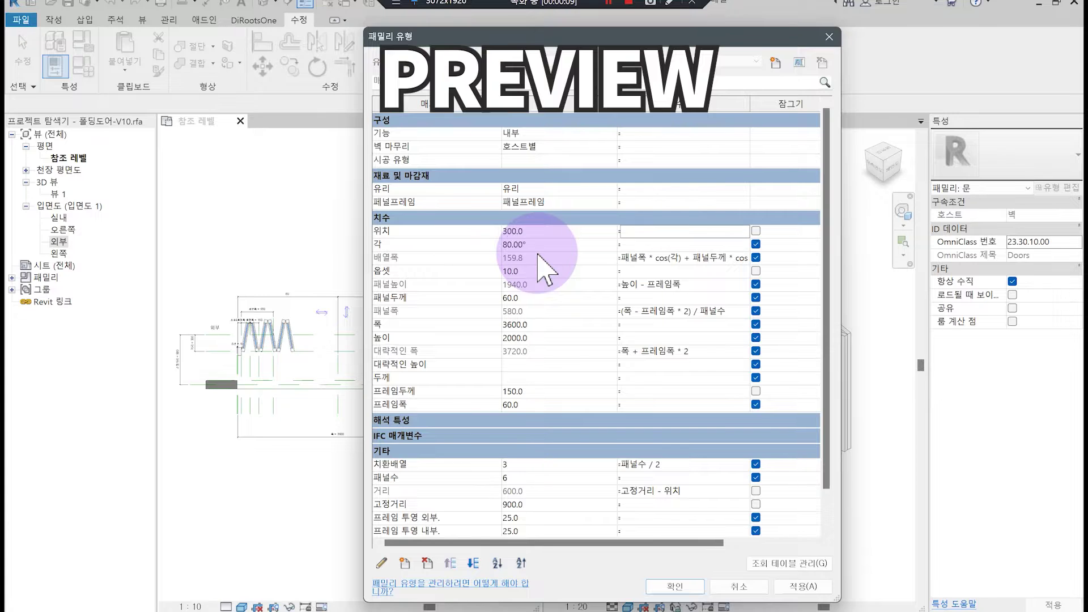
# - Change the folding panels' angle parameter 각 in the family types
pyautogui.click(77, 65)
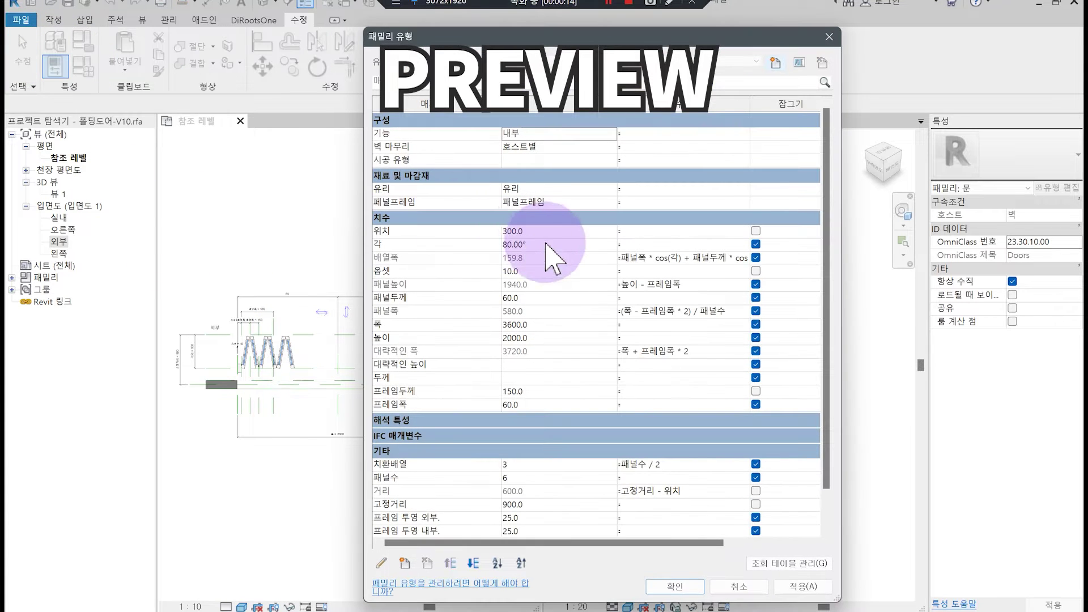
pyautogui.click(533, 244)
pyautogui.press('Return')
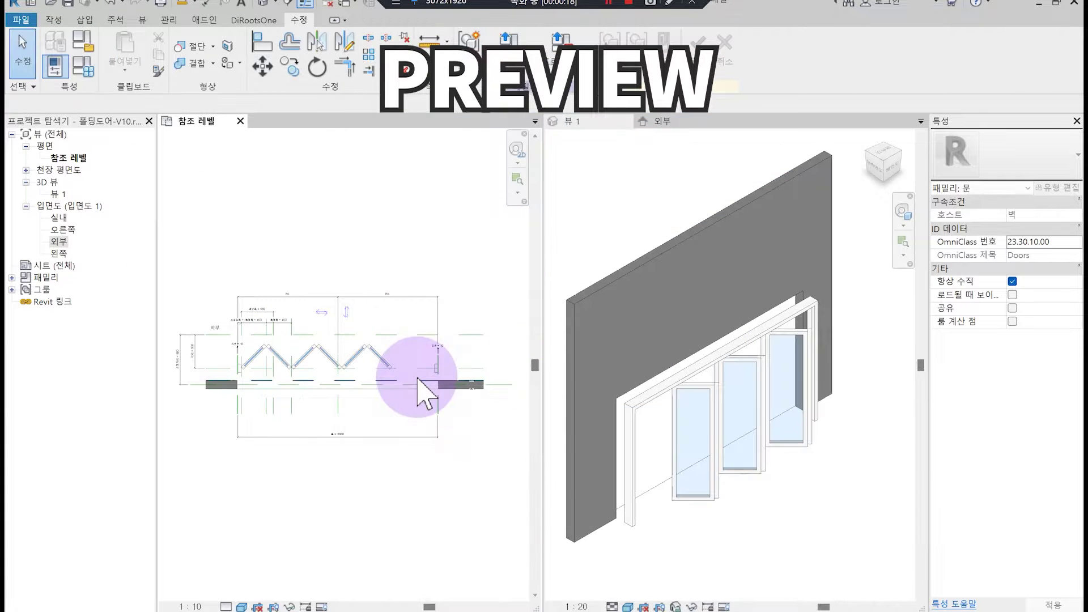
# - Set the family's position parameter 위치 to 0 and the panel angle 각 to 30°
pyautogui.click(78, 65)
pyautogui.press('Return')
pyautogui.click(78, 65)
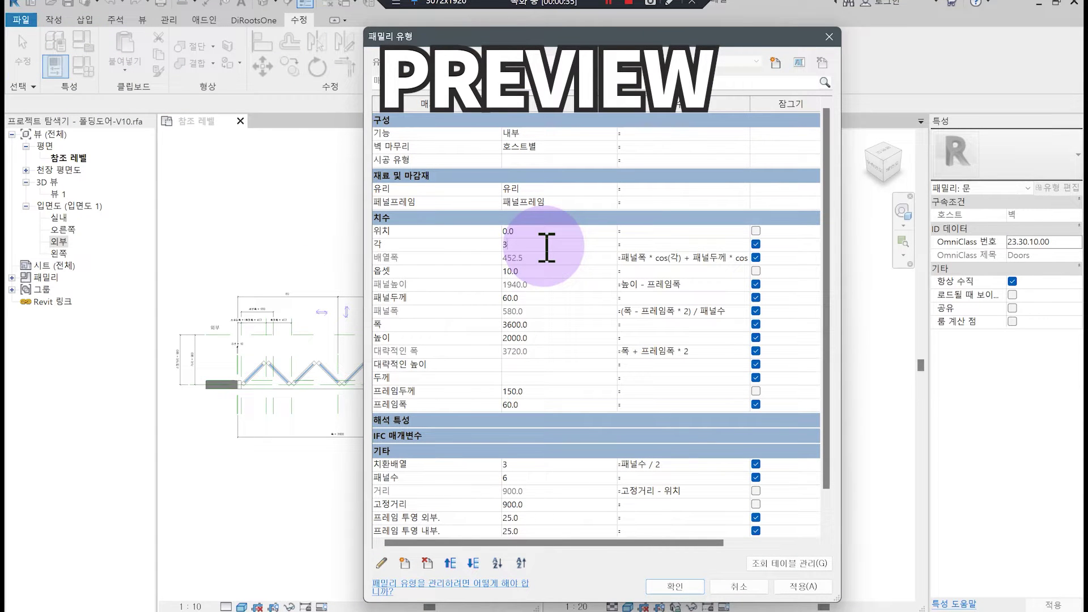
pyautogui.press('Return')
# - Set the panel angle parameter 각 to 0° to close the folding door
pyautogui.click(74, 63)
pyautogui.click(545, 248)
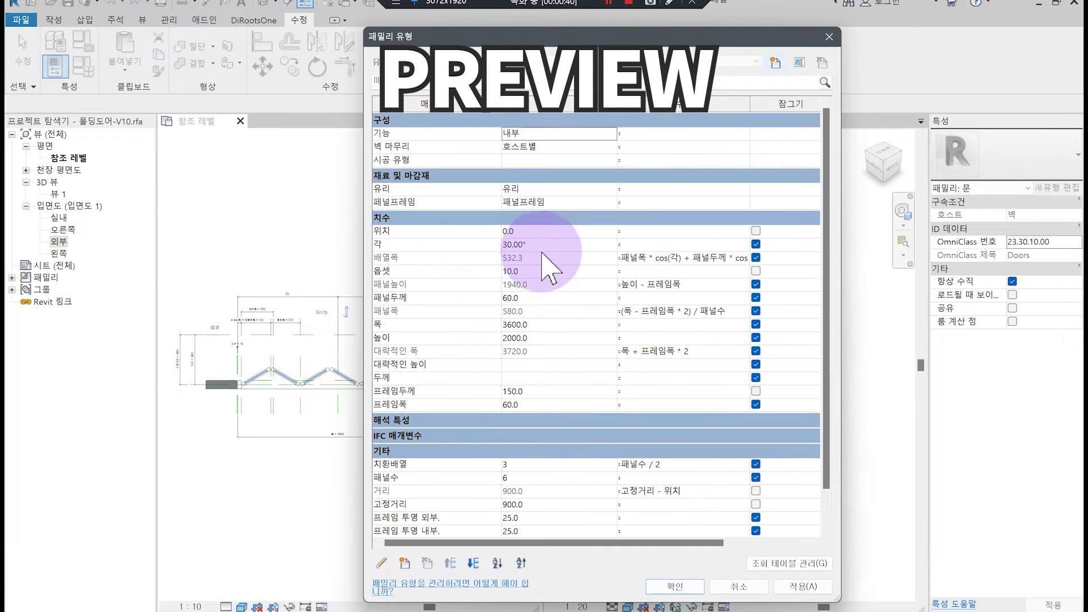
pyautogui.press('Return')
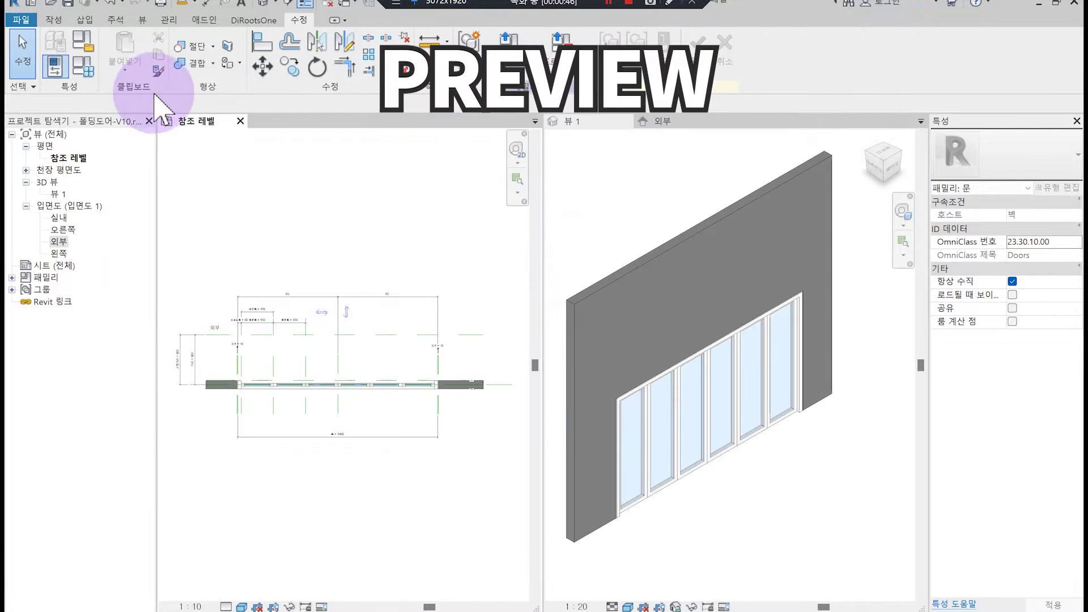
# - Set the door's width parameter 폭 to 4200 and the panel angle 각 to 45°
pyautogui.click(80, 66)
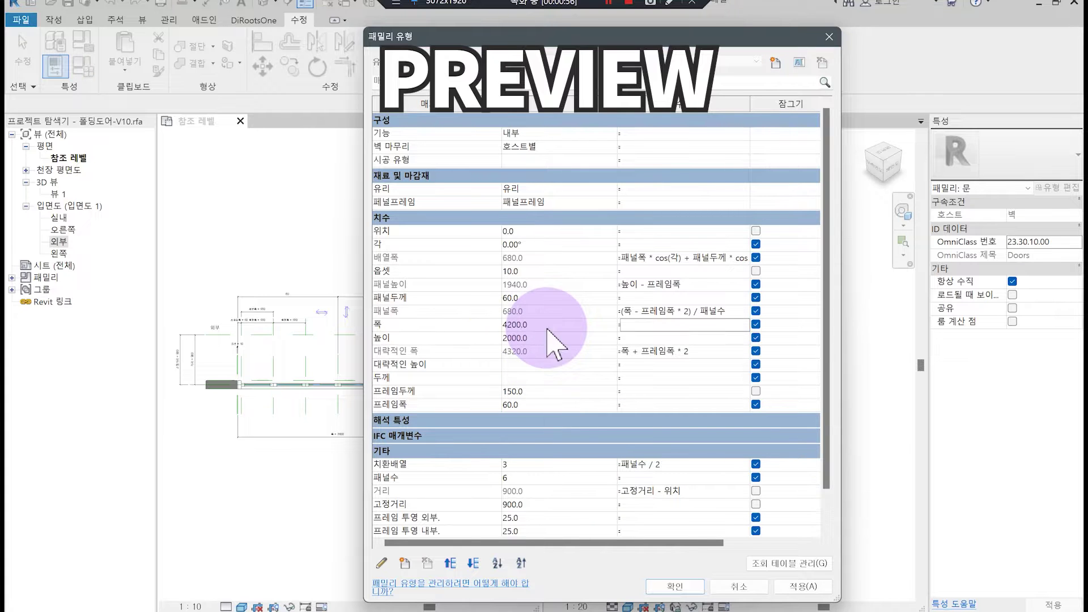
pyautogui.press('Return')
pyautogui.click(80, 67)
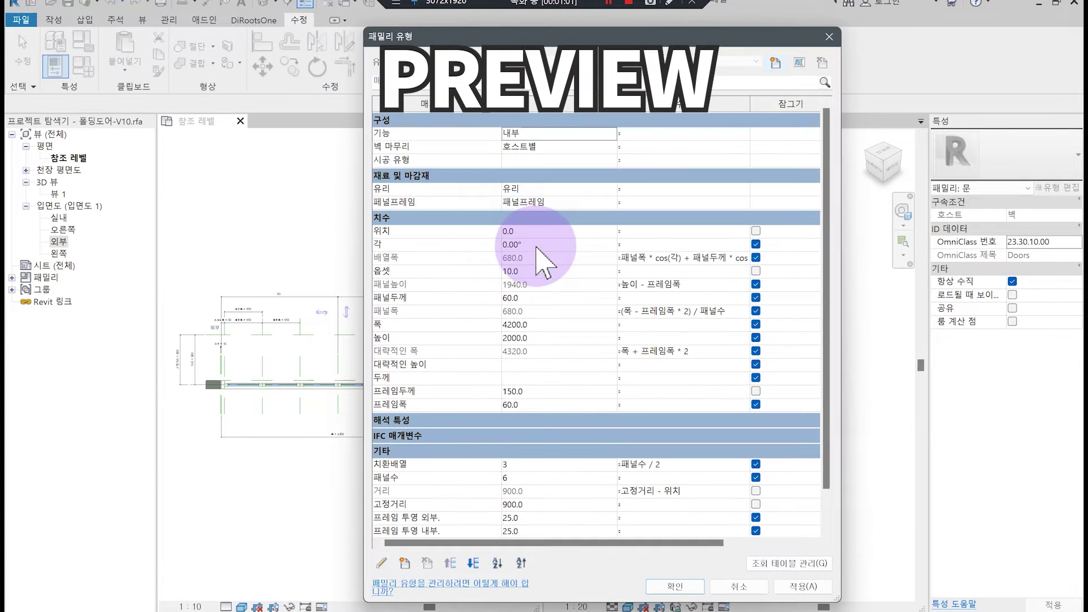
pyautogui.press('Return')
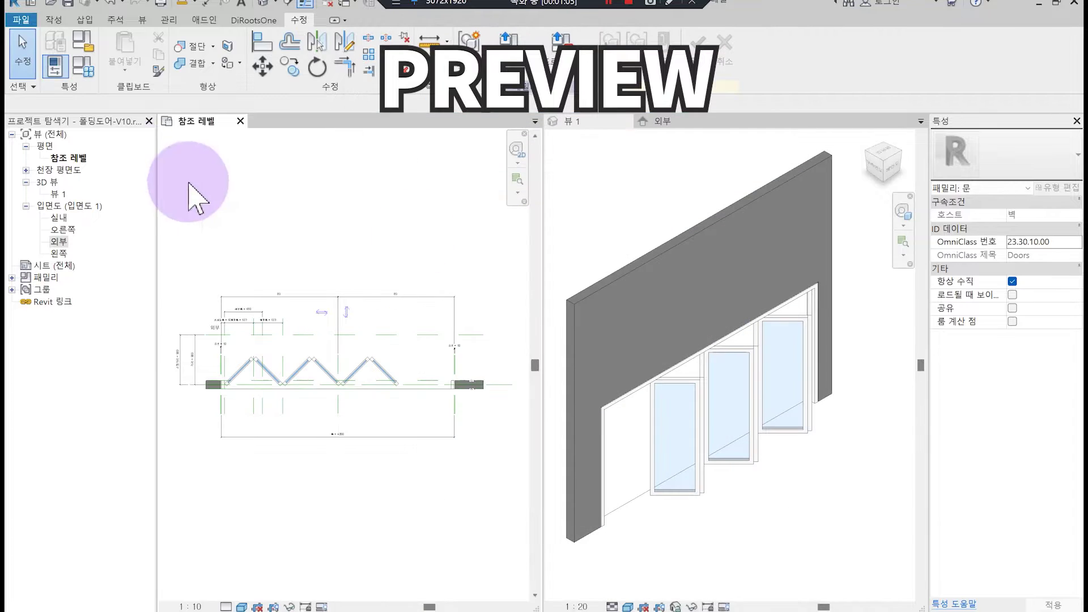
# - Set the position parameter 위치 to 600 to move the folding door away from the wall
pyautogui.click(80, 67)
pyautogui.click(555, 231)
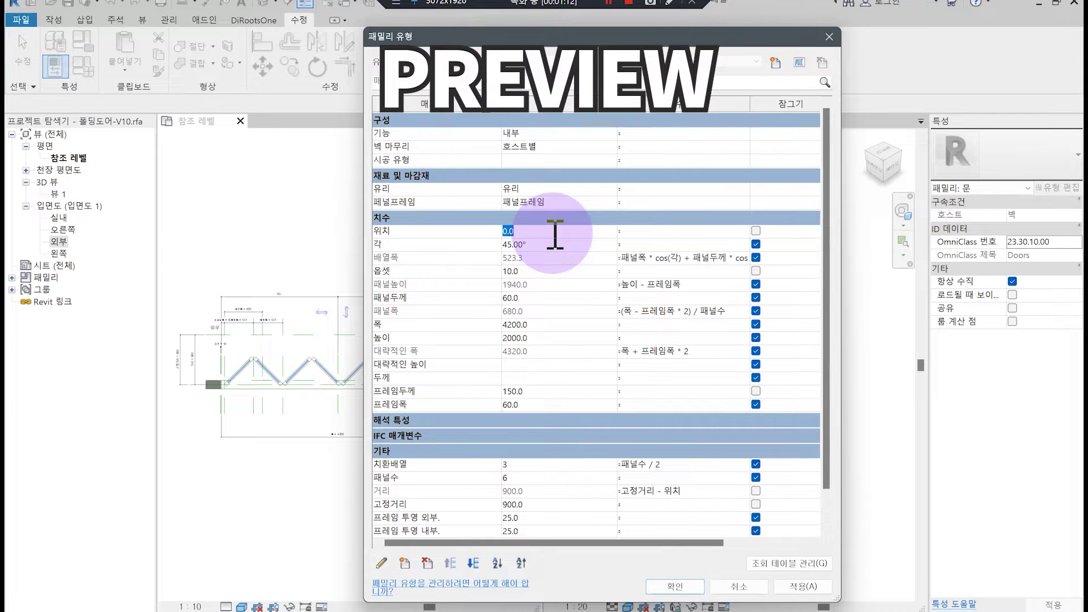
pyautogui.press('Return')
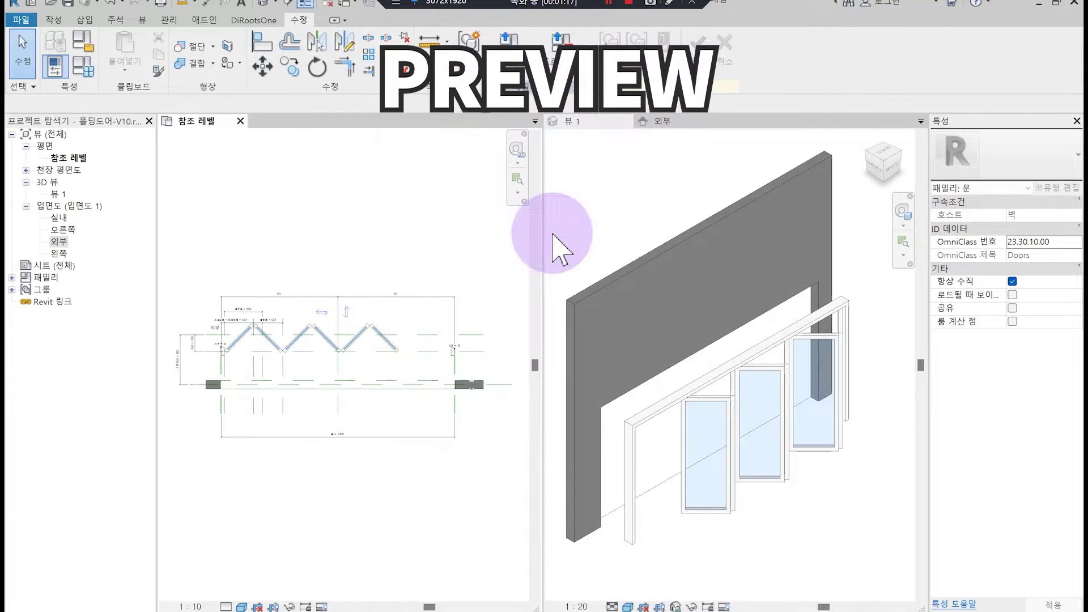
# - Set the number of folding panels, parameter 패널수, to 8
pyautogui.click(80, 67)
pyautogui.click(567, 478)
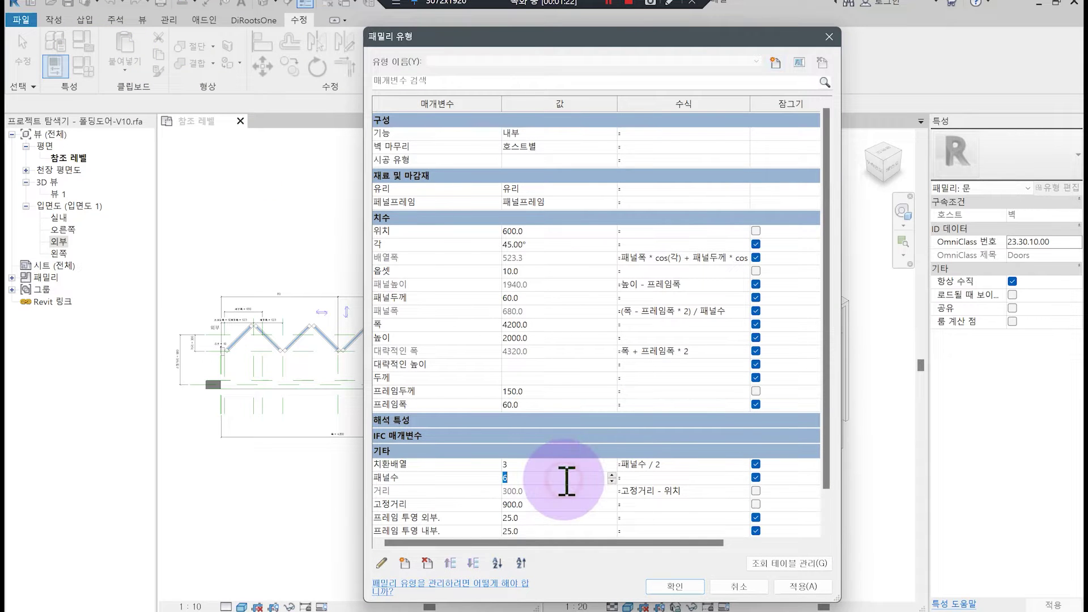
pyautogui.press('Return')
pyautogui.click(665, 365)
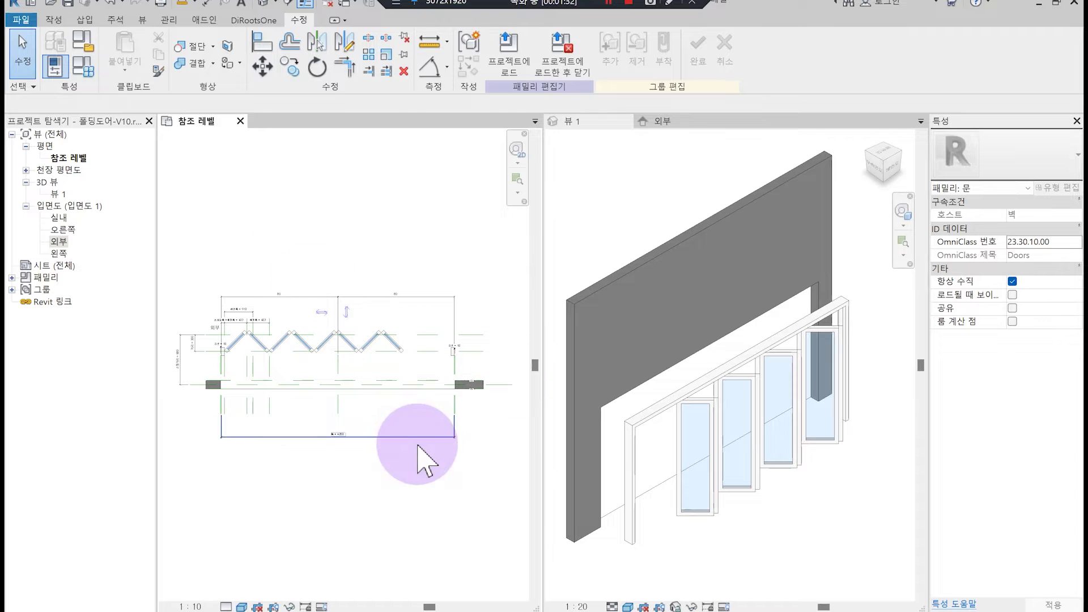
# - Set the position parameter 위치 to 0 and check the door in the 외부 elevation before returning to the 3D view
pyautogui.click(54, 66)
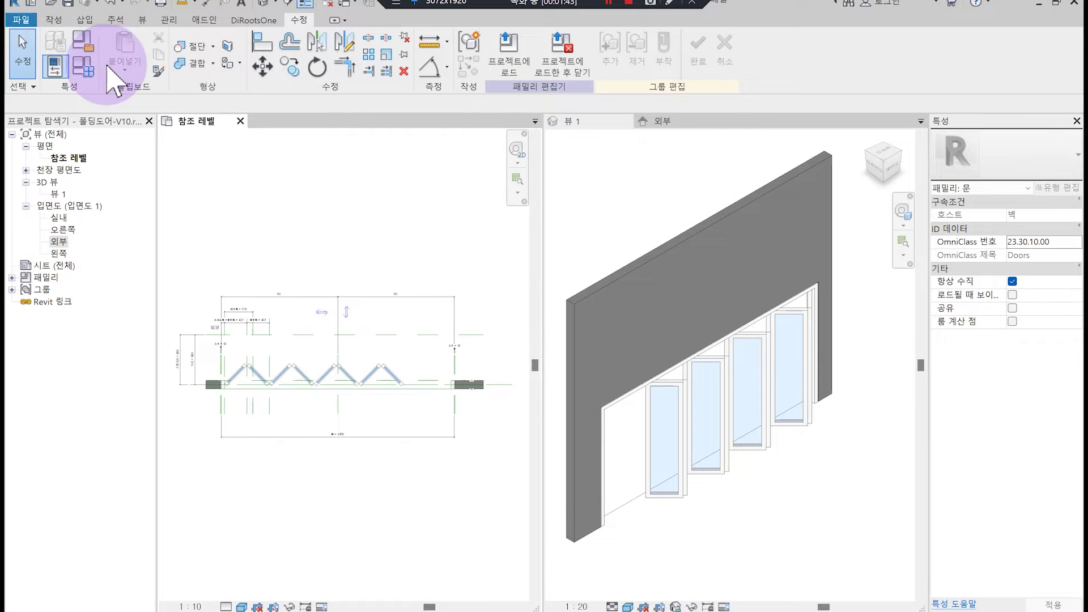
pyautogui.click(669, 121)
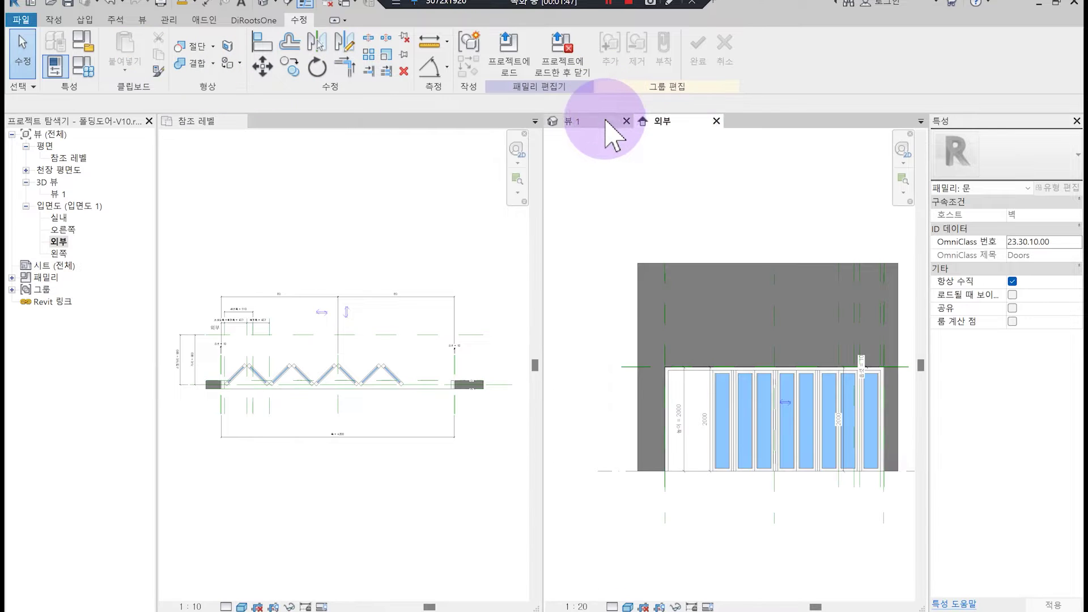
pyautogui.click(595, 121)
# - Enter a new value for the eight-panel door's angle parameter 각 in place of 45°
pyautogui.click(89, 70)
pyautogui.click(564, 246)
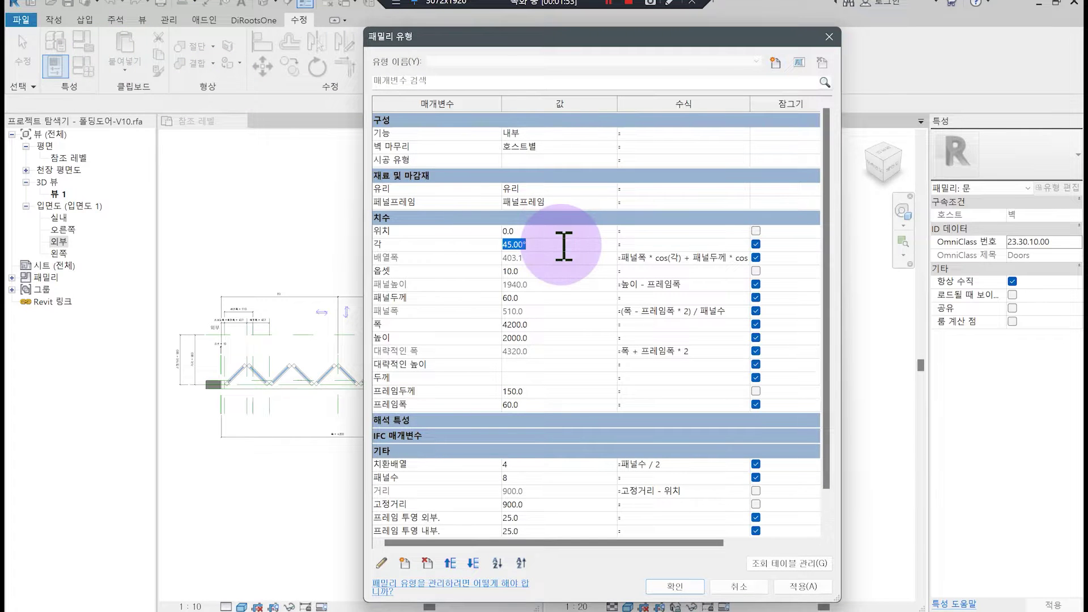
pyautogui.press('Return')
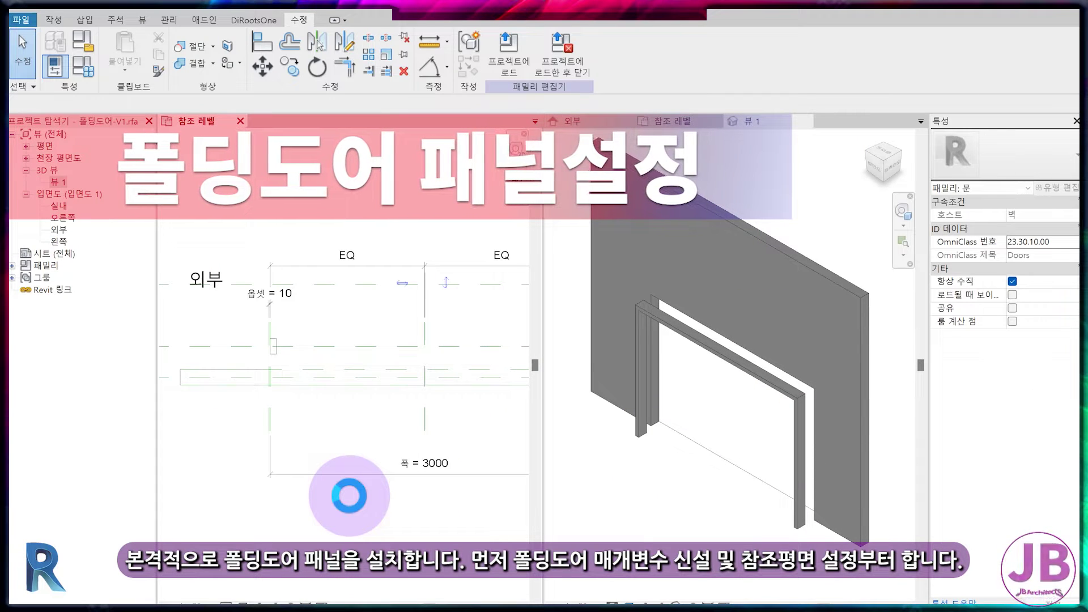
# - Add an integer (정수) family type parameter named 패널수 in the 기타 group and enter its value
pyautogui.click(84, 67)
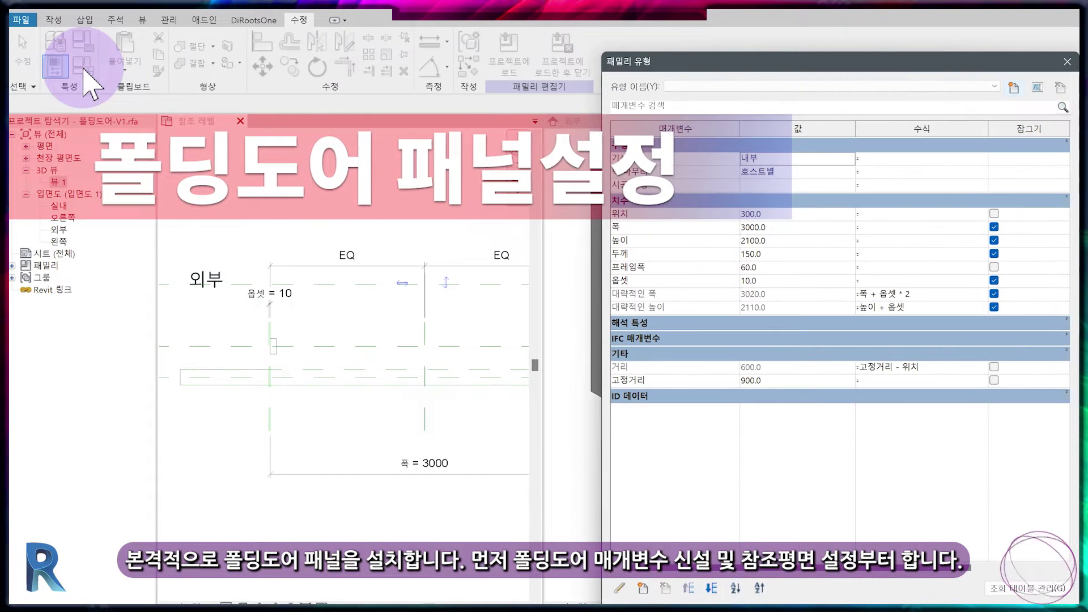
pyautogui.click(642, 588)
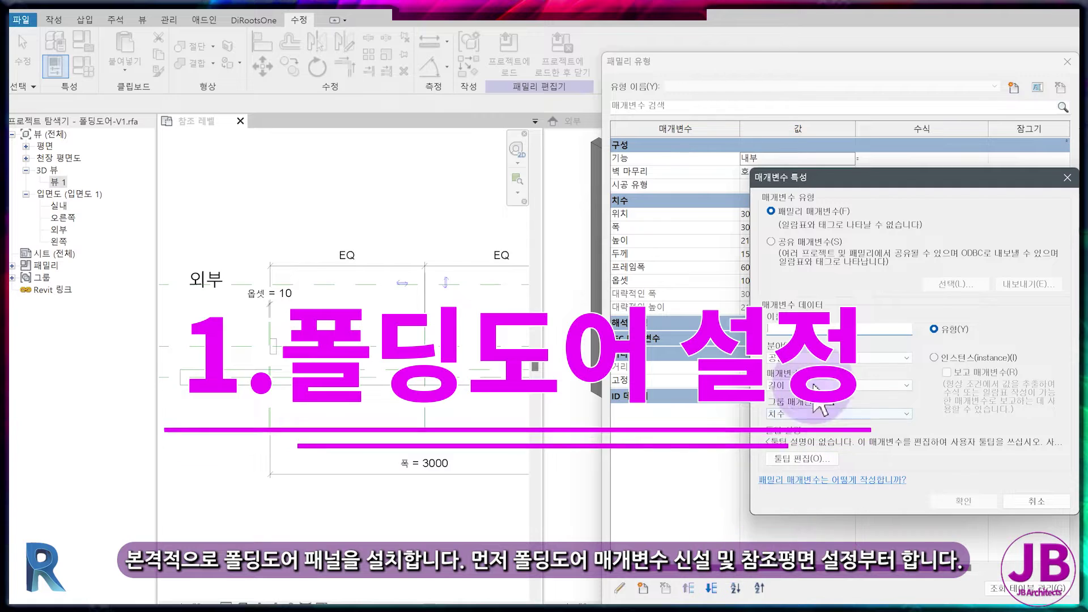
pyautogui.click(815, 386)
pyautogui.click(815, 405)
pyautogui.click(818, 416)
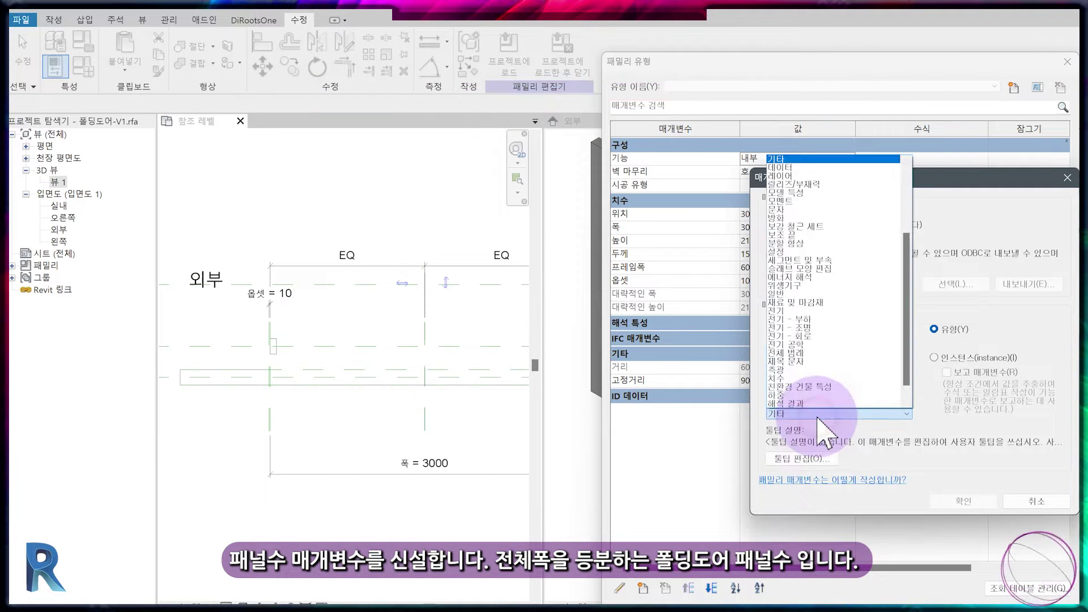
pyautogui.scroll(1, 818, 286)
pyautogui.click(818, 187)
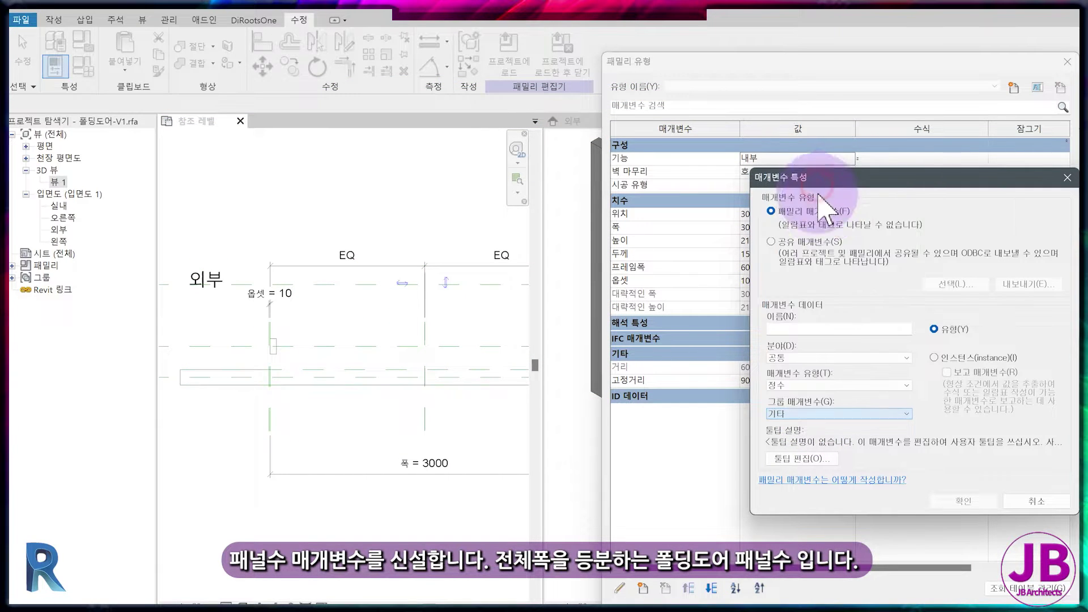
pyautogui.click(820, 332)
pyautogui.write('패널수')
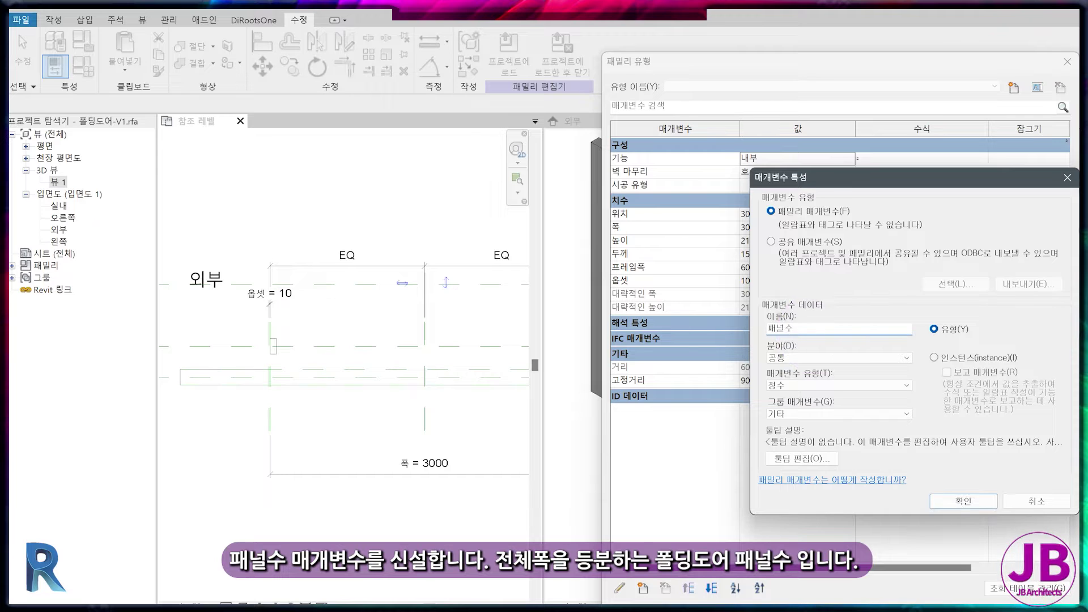
pyautogui.press('Return')
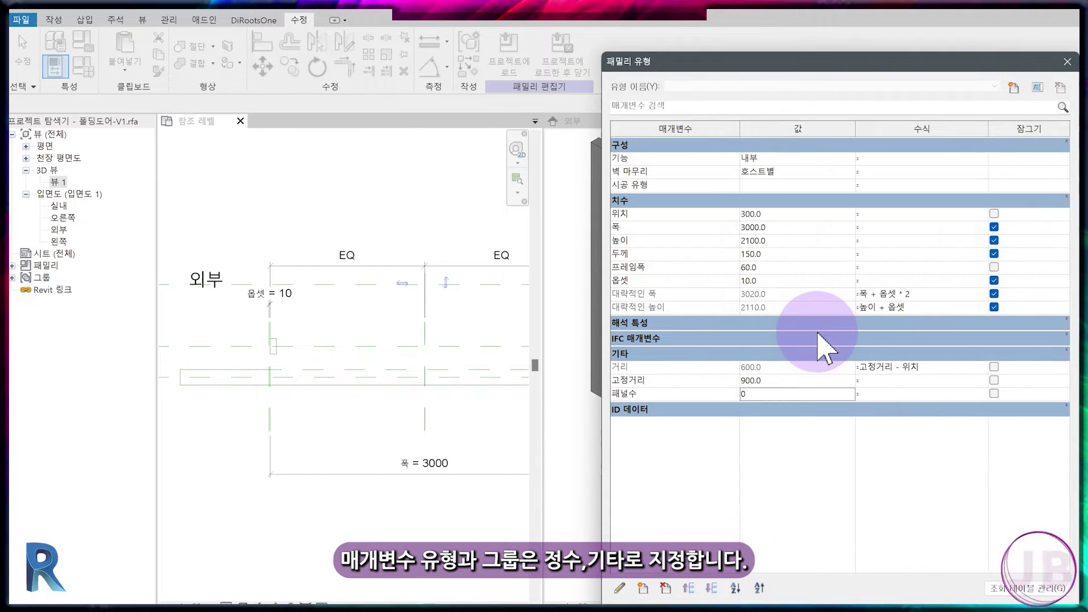
pyautogui.click(777, 393)
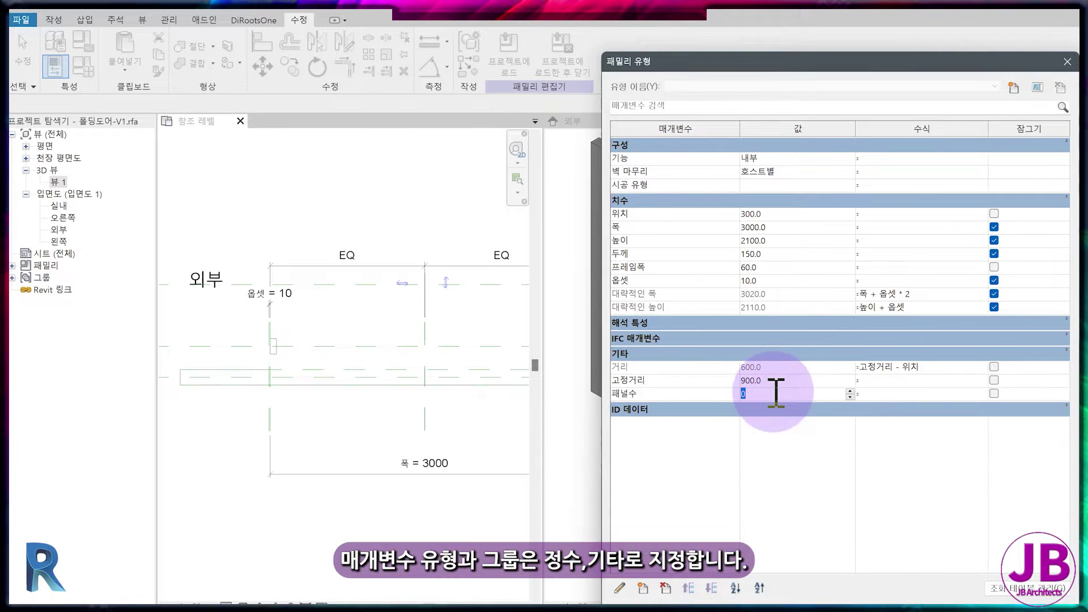
pyautogui.press('Return')
# - Sketch a vertical reference plane along the inner edge of the left door frame in the 참조 레벨 plan
pyautogui.click(54, 20)
pyautogui.click(698, 46)
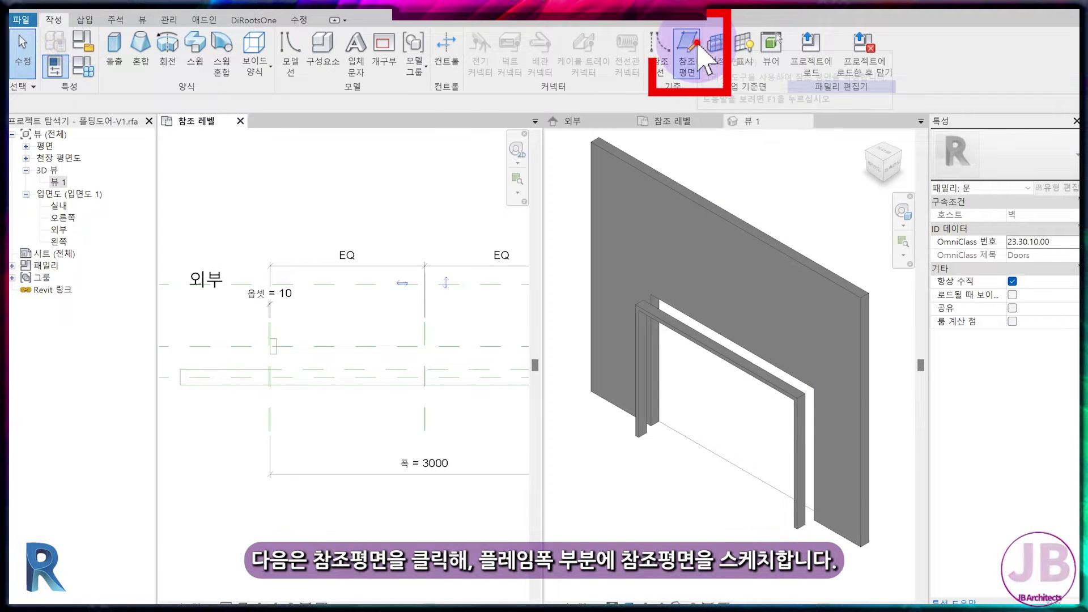
pyautogui.click(499, 38)
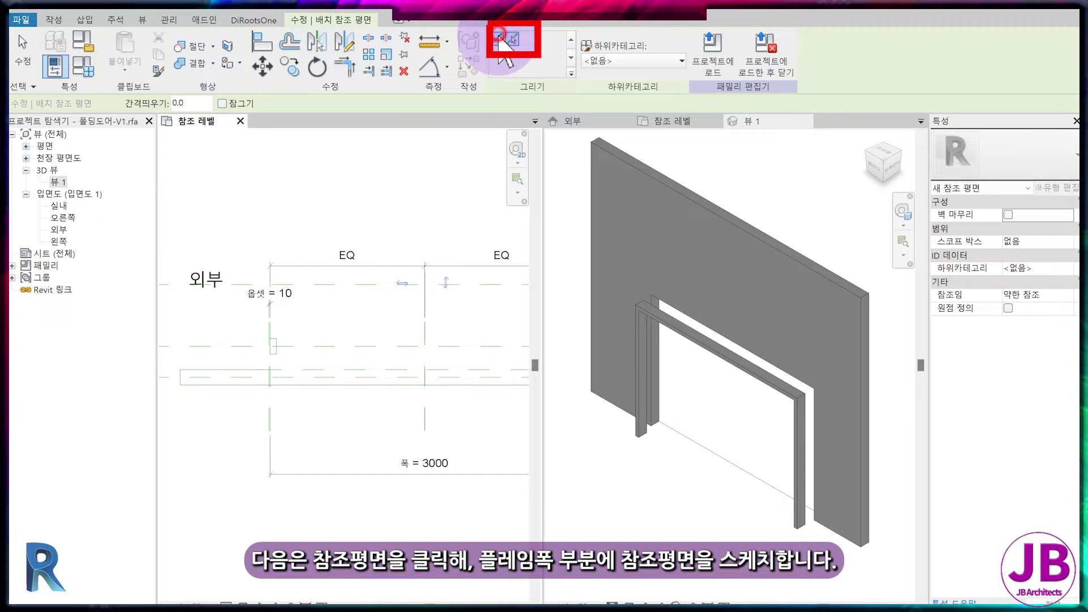
pyautogui.scroll(4, 296, 352)
pyautogui.click(253, 333)
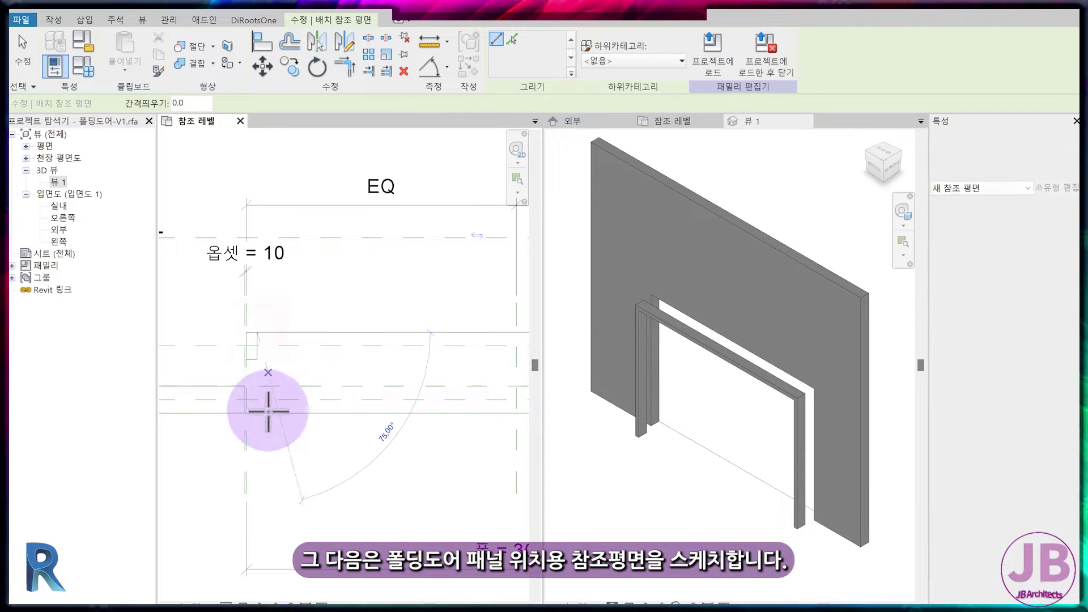
pyautogui.click(257, 461)
pyautogui.press('Escape')
pyautogui.press('Escape')
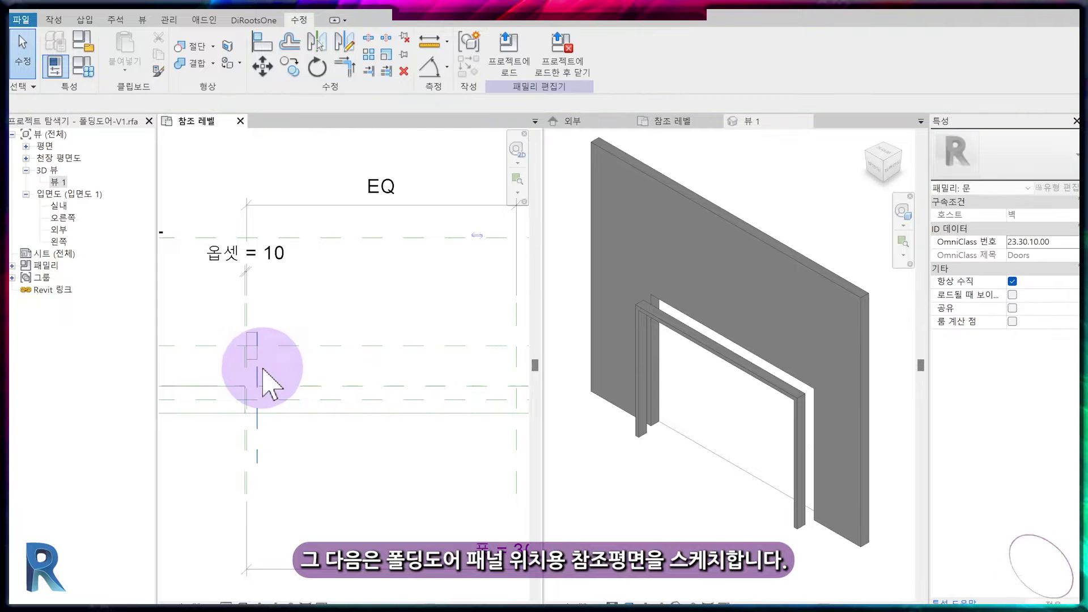
# - Extend the upper end of the new vertical reference plane up past the horizontal reference plane near the 옵셋 dimension
pyautogui.click(259, 330)
pyautogui.moveTo(259, 329); pyautogui.dragTo(272, 229)
pyautogui.click(385, 280)
pyautogui.moveTo(361, 331); pyautogui.dragTo(395, 385, button='middle')
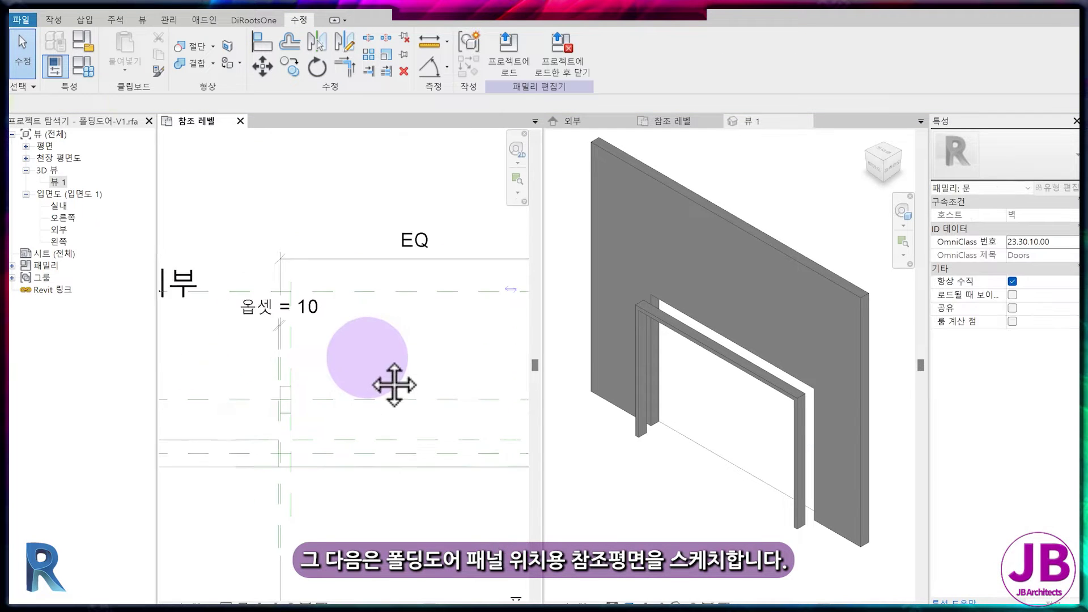
# - Align the new vertical reference plane to the inner edge of the left frame and lock the alignment
pyautogui.scroll(2, 312, 437)
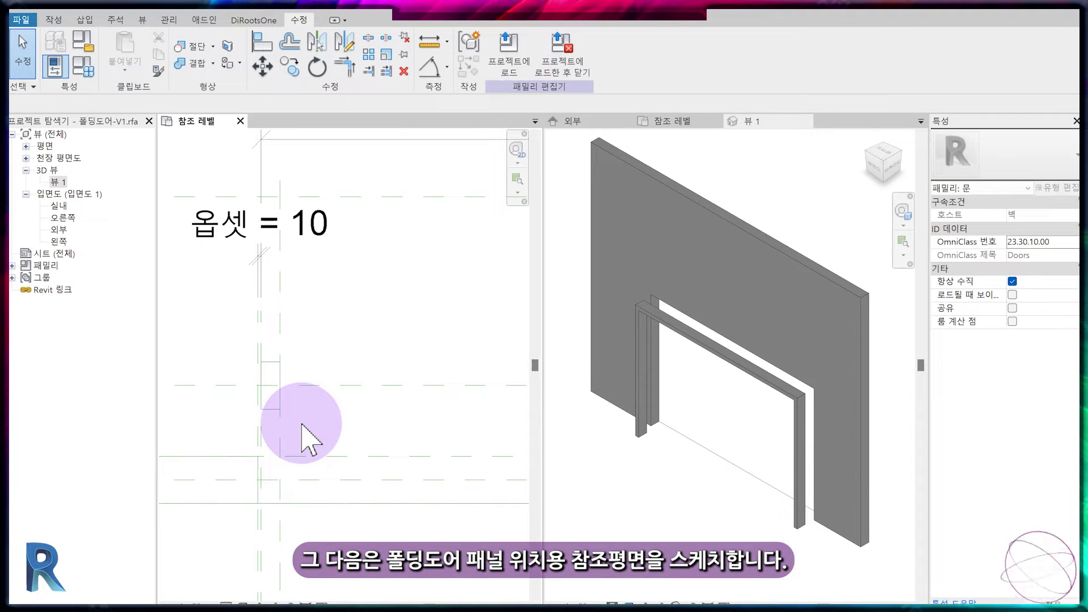
pyautogui.click(282, 391)
pyautogui.click(282, 344)
pyautogui.click(293, 394)
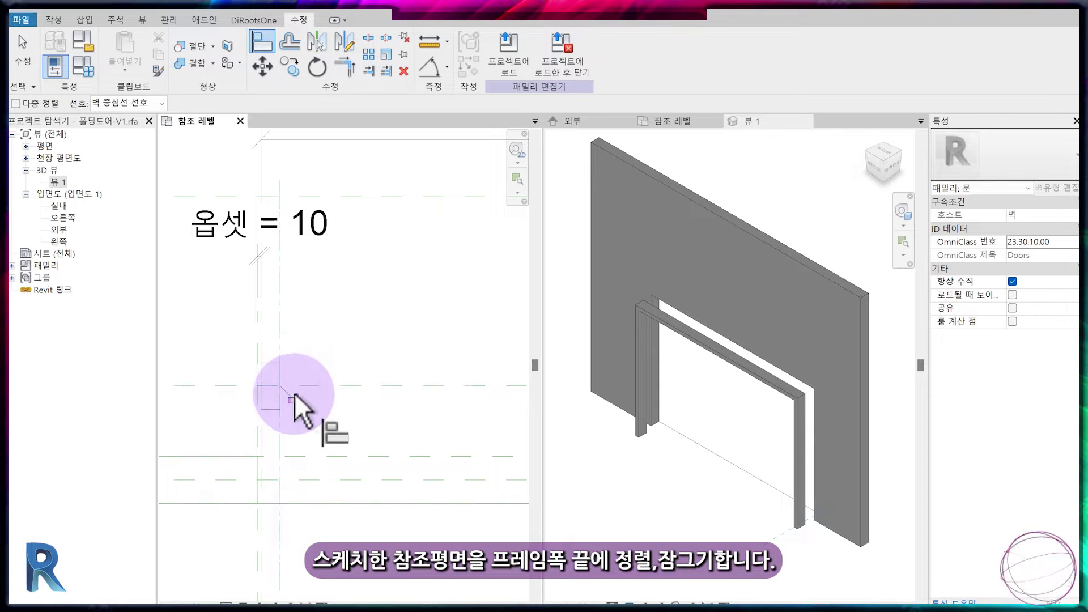
pyautogui.scroll(-1, 337, 417)
pyautogui.moveTo(336, 419); pyautogui.dragTo(311, 420, button='middle')
pyautogui.press('Escape')
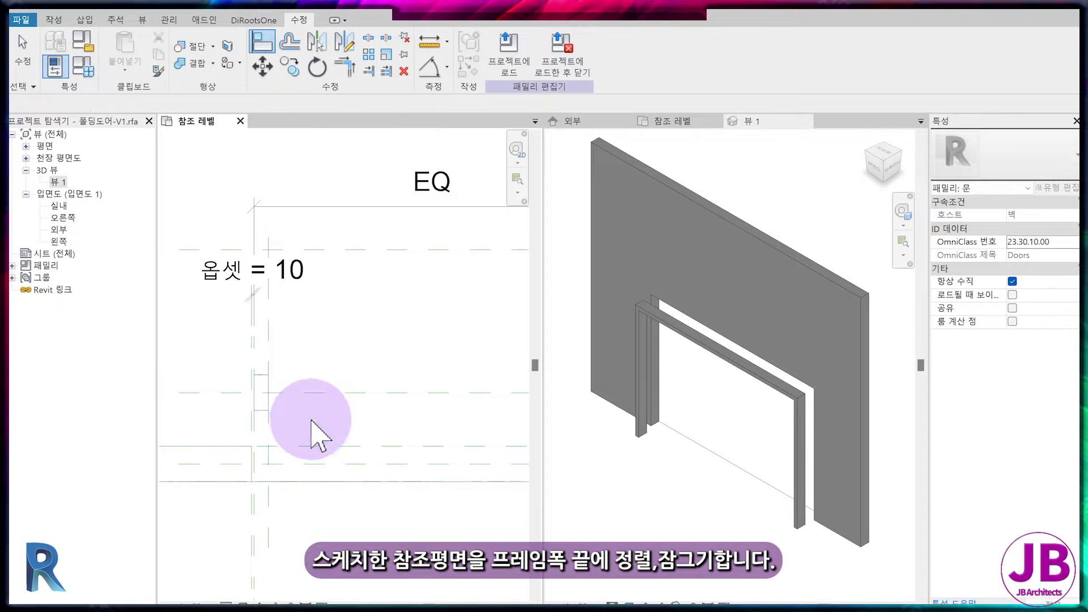
# - Create a vertical reference plane offset 1000 mm to the right of the frame-edge plane by picking that plane
pyautogui.click(54, 19)
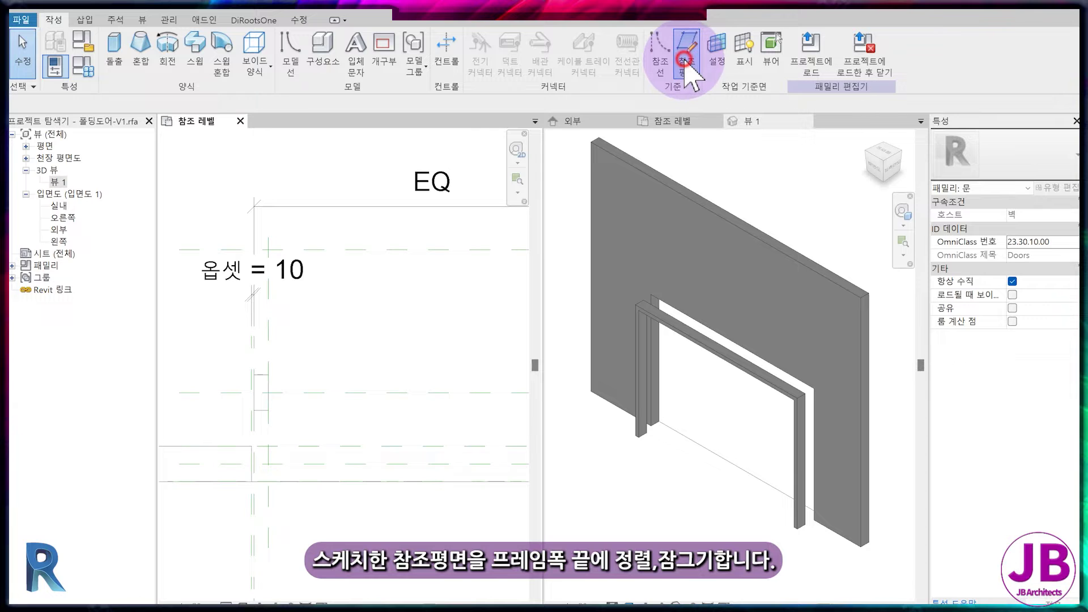
pyautogui.click(685, 60)
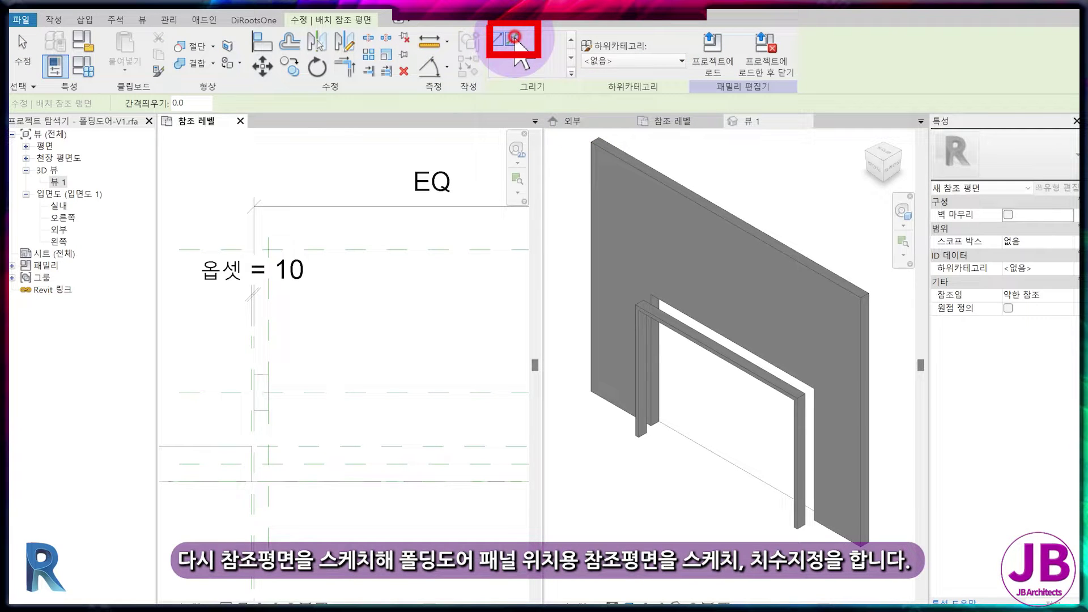
pyautogui.click(514, 41)
pyautogui.write('1000')
pyautogui.click(270, 350)
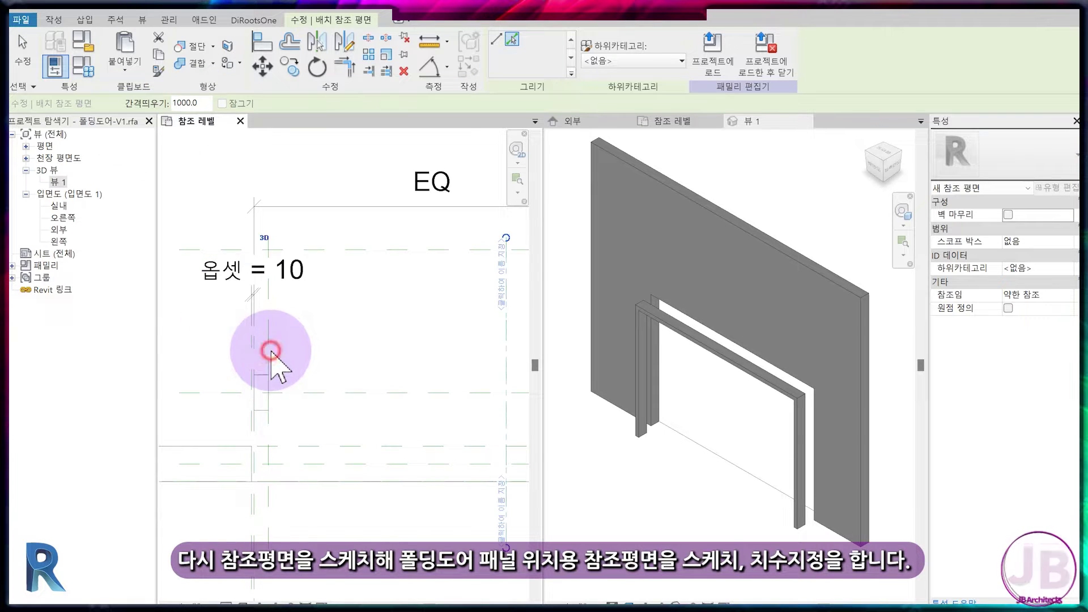
# - Dimension the frame width at the left jamb and the distance from the frame-edge plane to the panel position plane
pyautogui.scroll(-2, 321, 395)
pyautogui.press('d')
pyautogui.press('i')
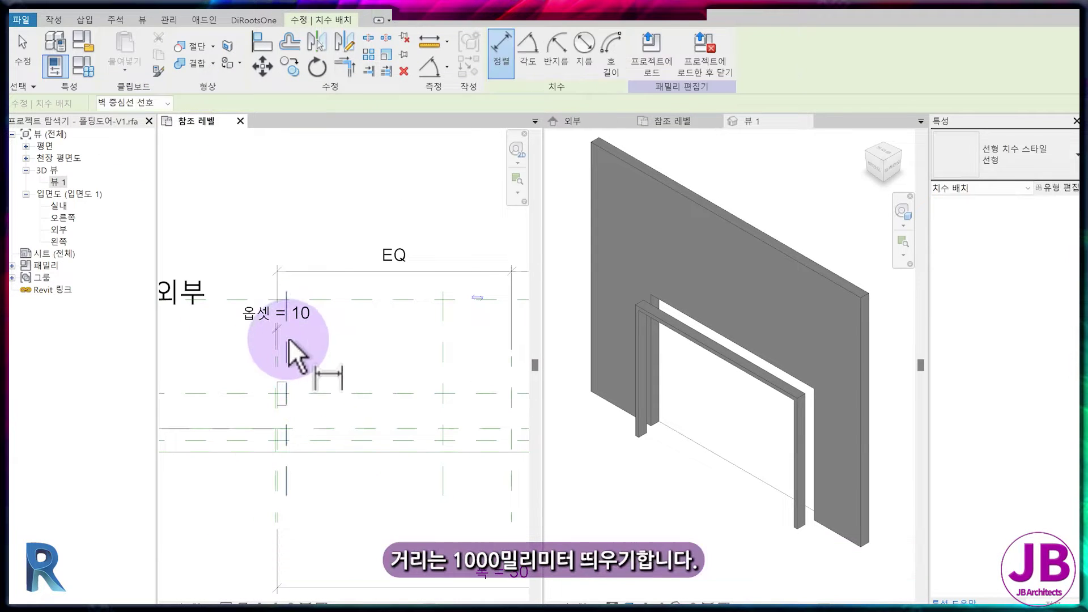
pyautogui.click(286, 338)
pyautogui.click(443, 340)
pyautogui.click(416, 308)
pyautogui.scroll(5, 275, 362)
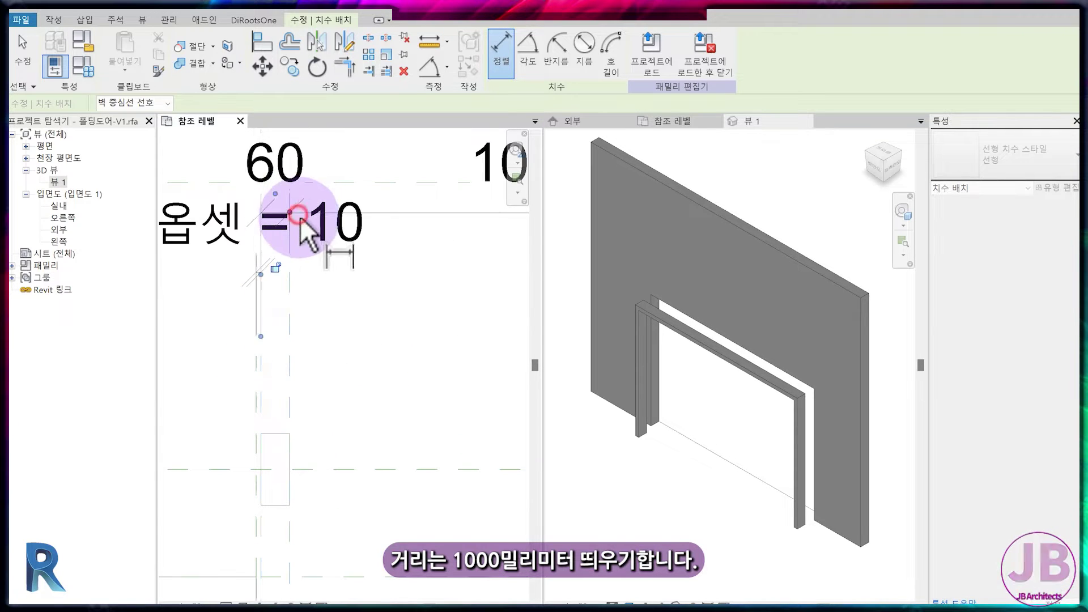
# - Label the left frame width dimension with the existing 프레임폭 parameter
pyautogui.scroll(-3, 289, 216)
pyautogui.click(306, 264)
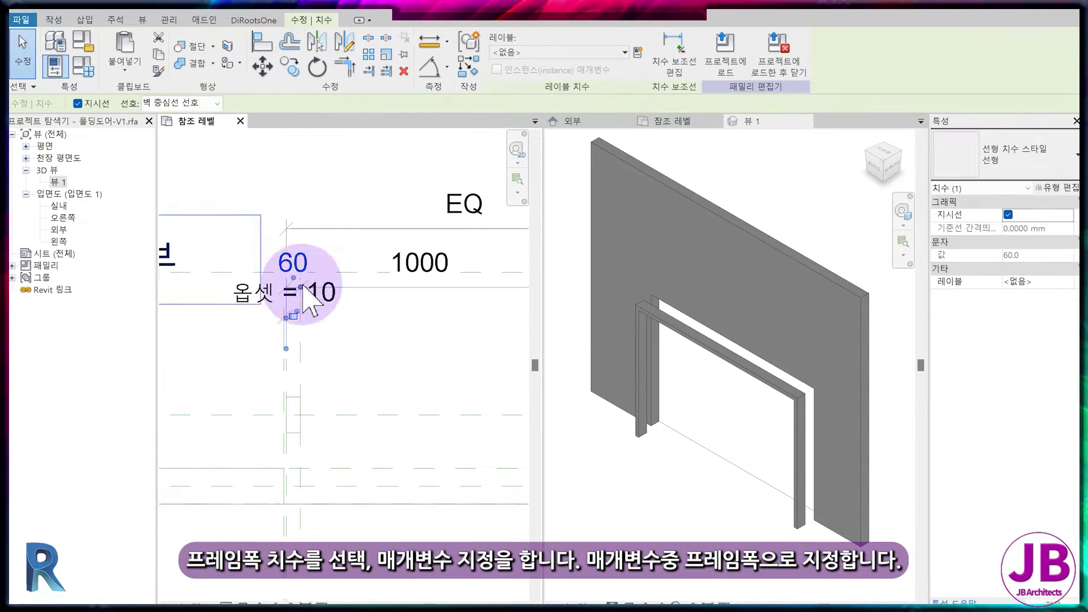
pyautogui.click(572, 52)
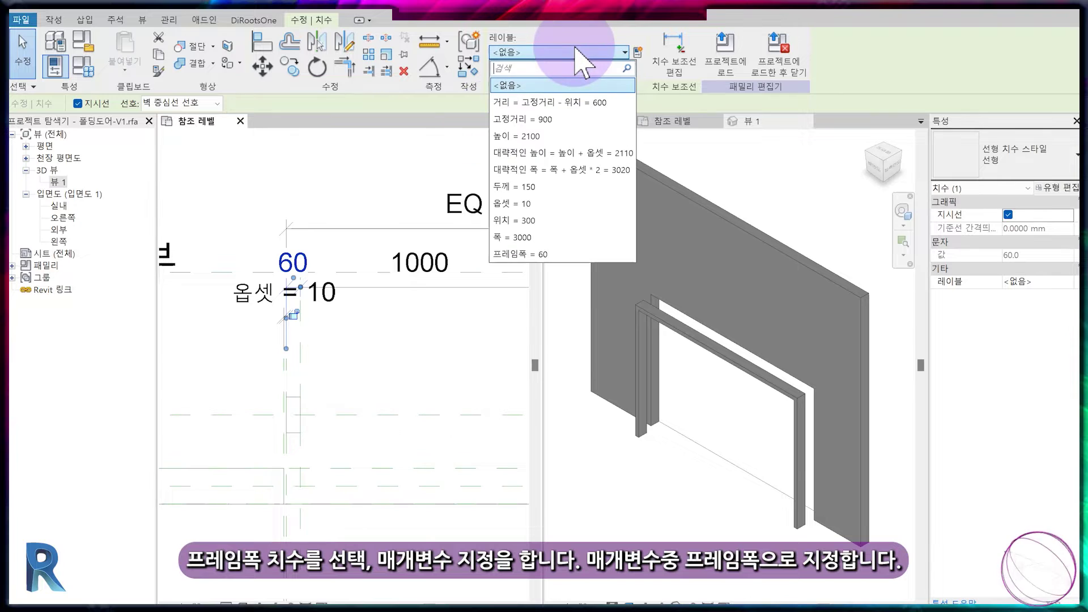
pyautogui.click(552, 254)
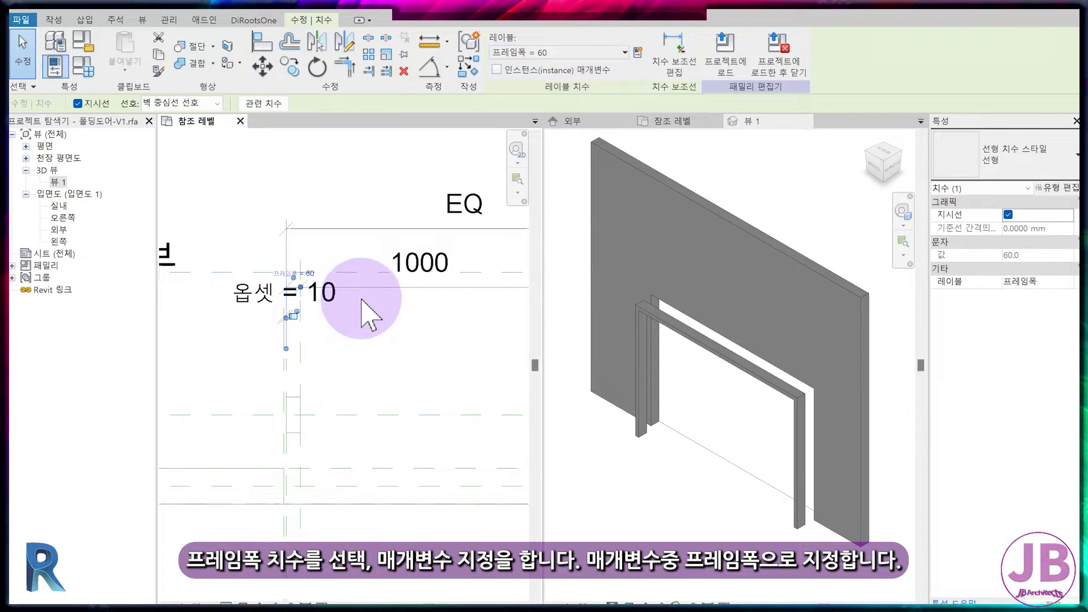
# - Label the 1000 mm panel position dimension with a new type parameter named 패널폭
pyautogui.click(419, 264)
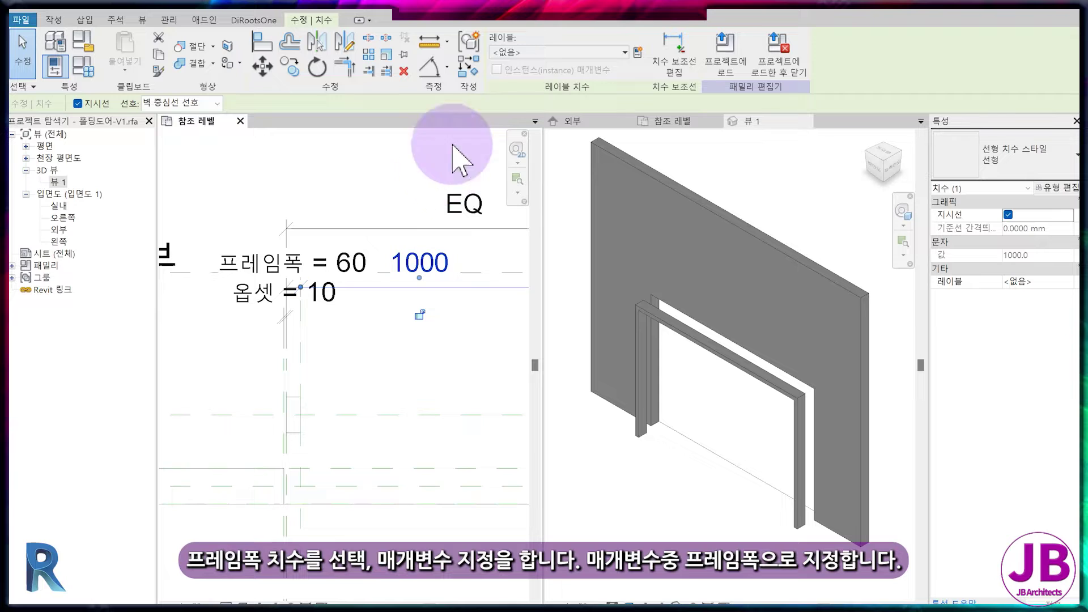
pyautogui.click(640, 53)
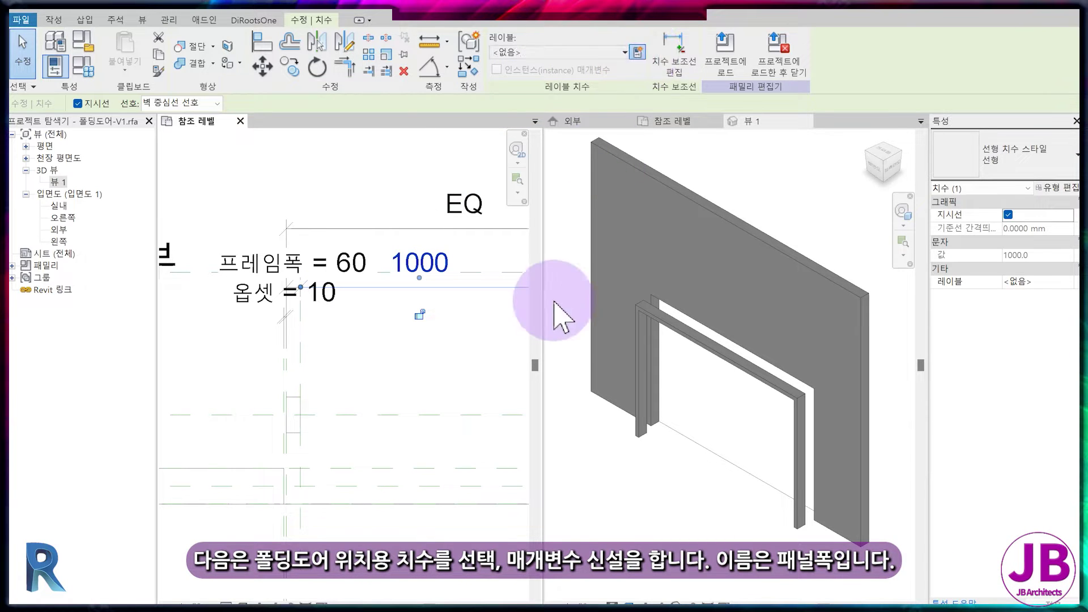
pyautogui.write('패널폭')
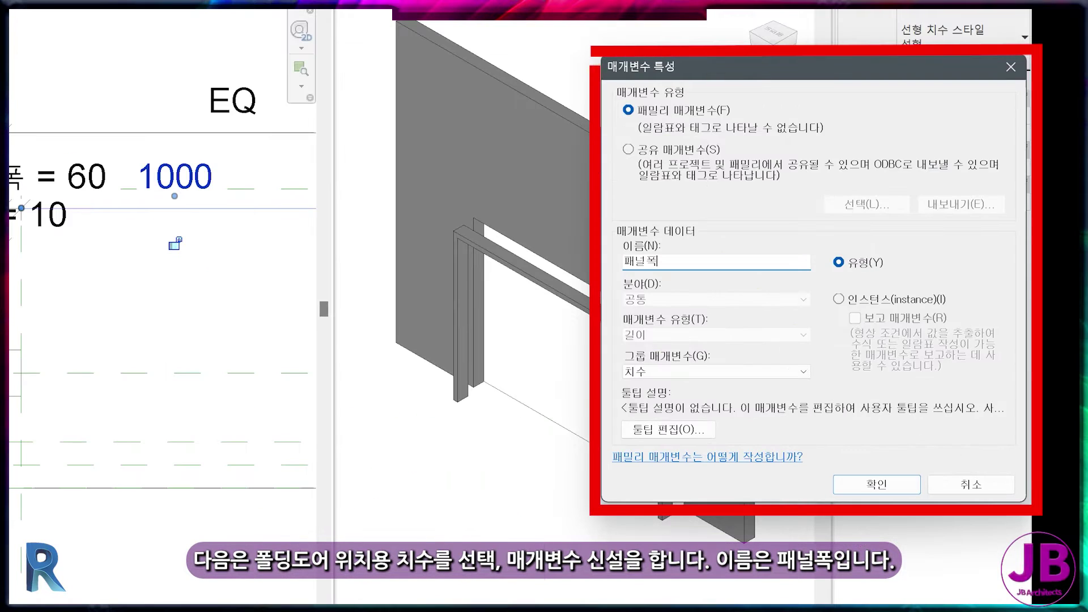
pyautogui.press('Return')
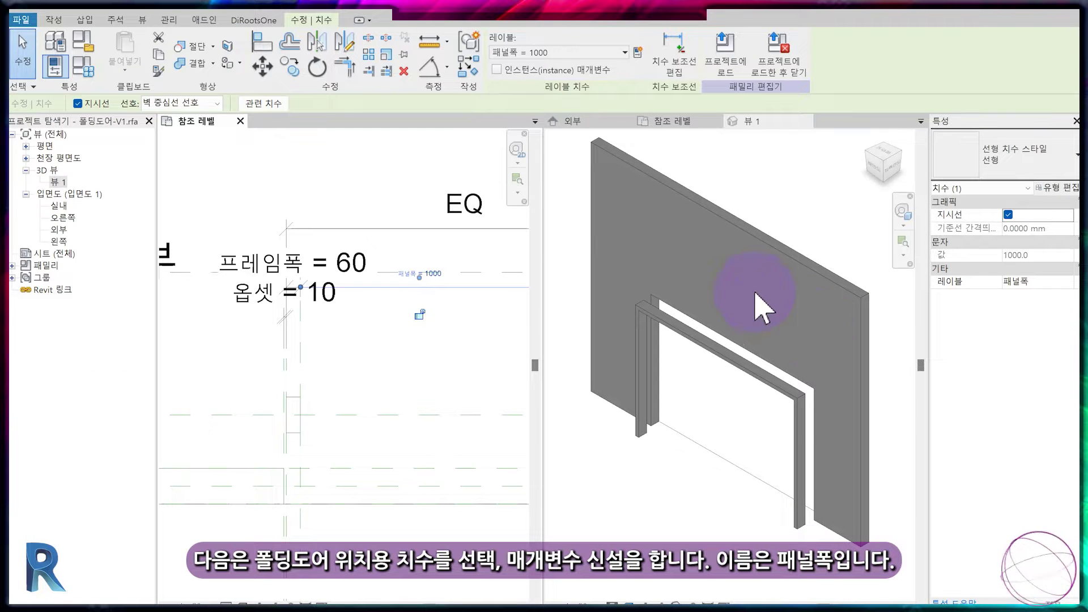
# - Set the formula of the 패널폭 parameter to (폭 - 프레임폭 * 2) / 패널수 and apply the family types
pyautogui.click(83, 67)
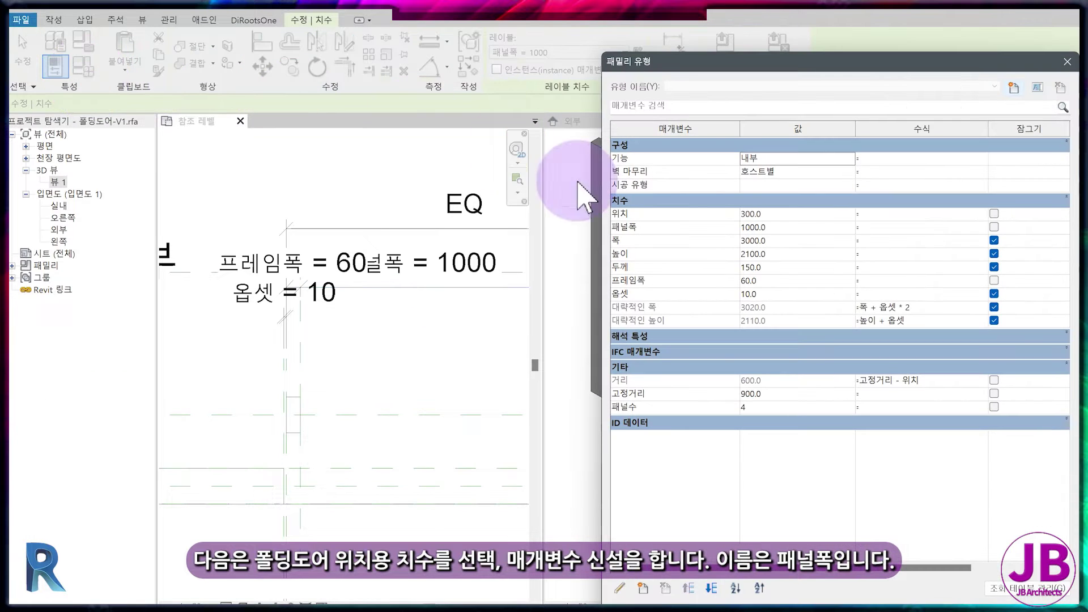
pyautogui.click(874, 227)
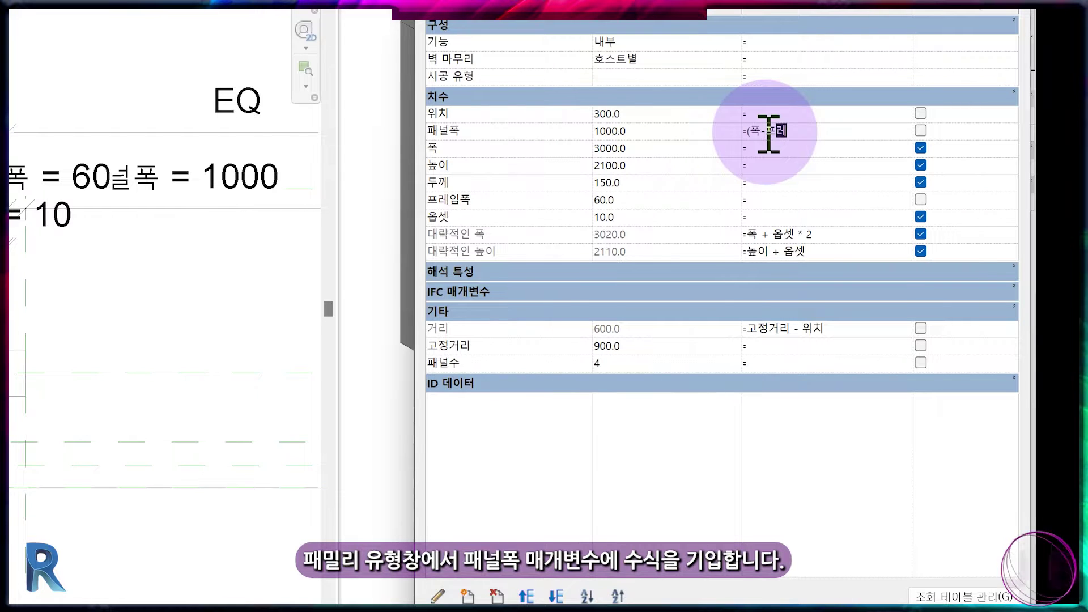
pyautogui.write('(폭-프레임폭*2)')
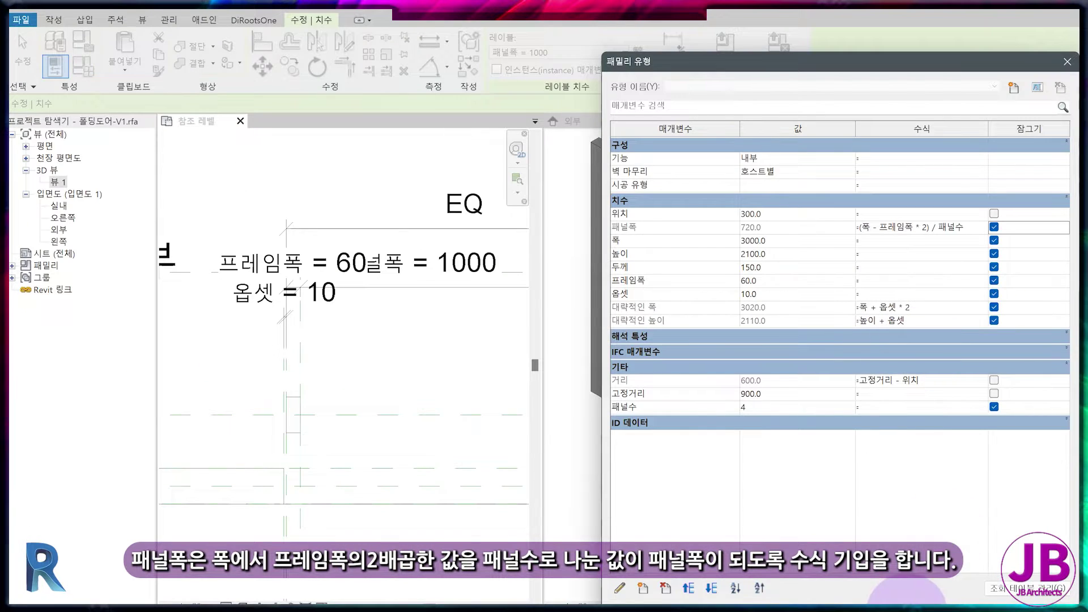
pyautogui.click(911, 607)
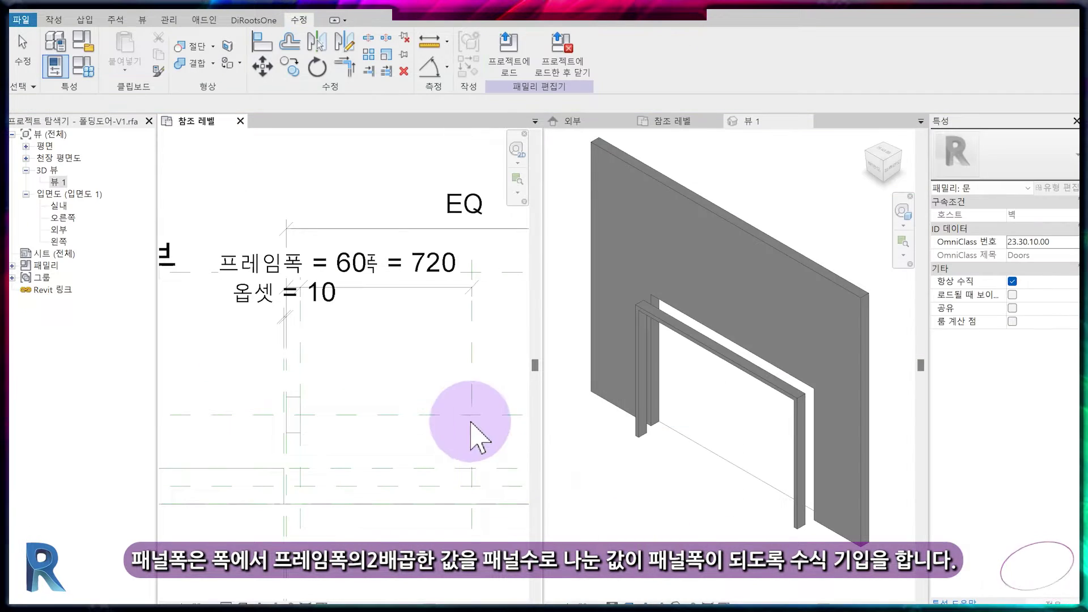
pyautogui.scroll(-2, 448, 400)
pyautogui.moveTo(455, 417); pyautogui.dragTo(359, 389, button='middle')
pyautogui.scroll(-3, 262, 335)
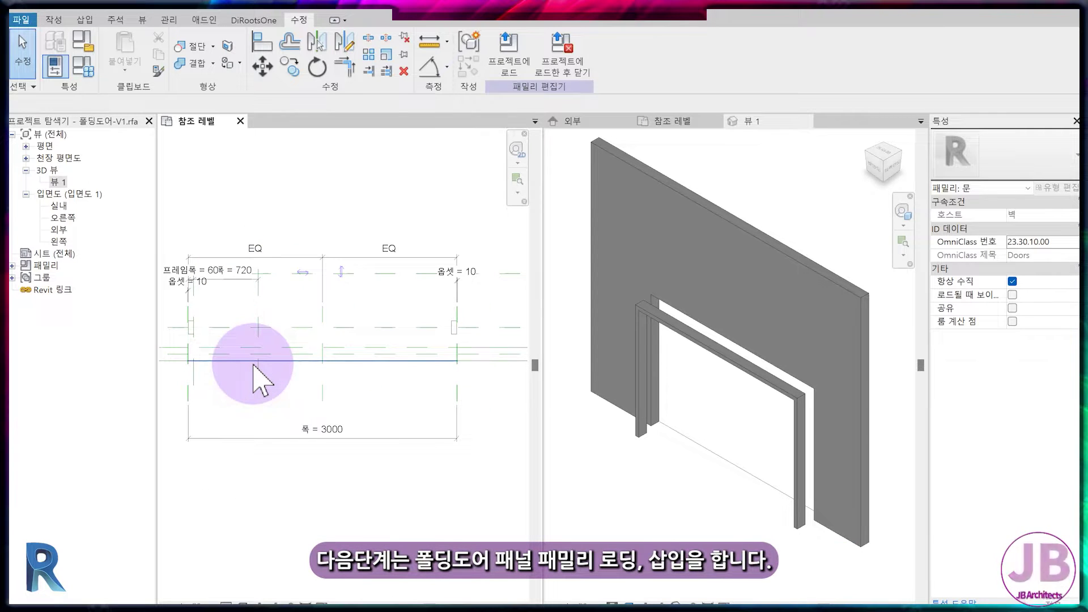
# - In the door panel family's 참조 레벨 plan, create a vertical reference plane offset 1000 mm to the right of the existing vertical plane
pyautogui.click(687, 120)
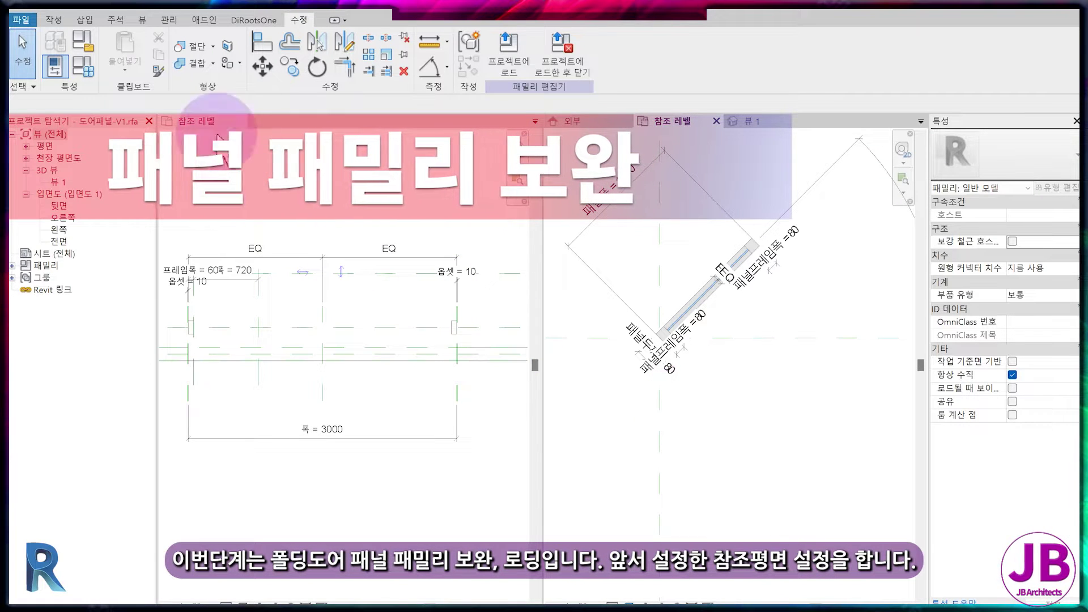
pyautogui.click(54, 22)
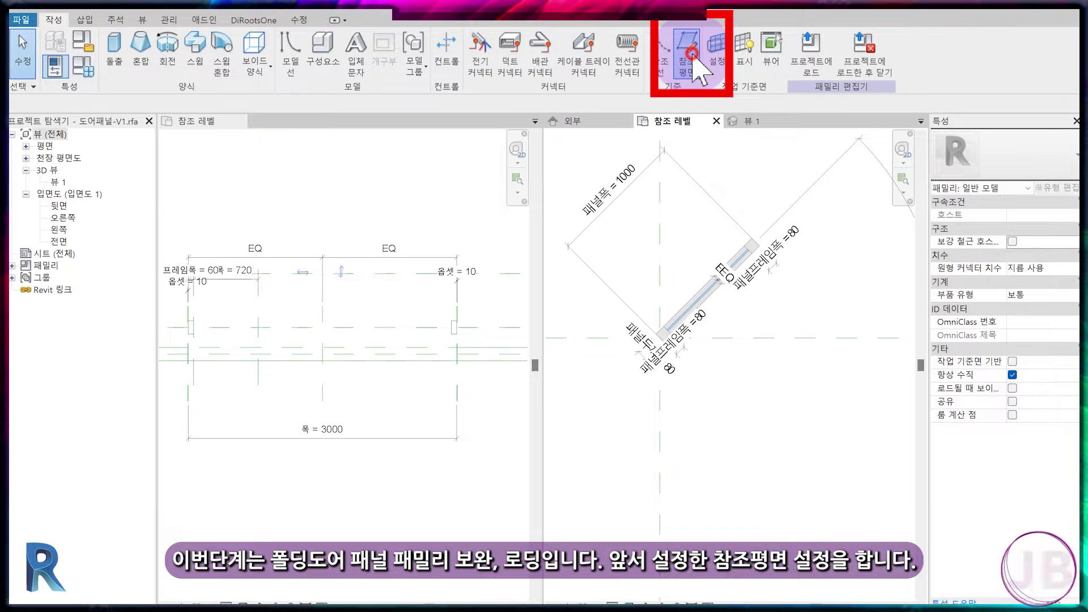
pyautogui.click(691, 56)
pyautogui.click(512, 39)
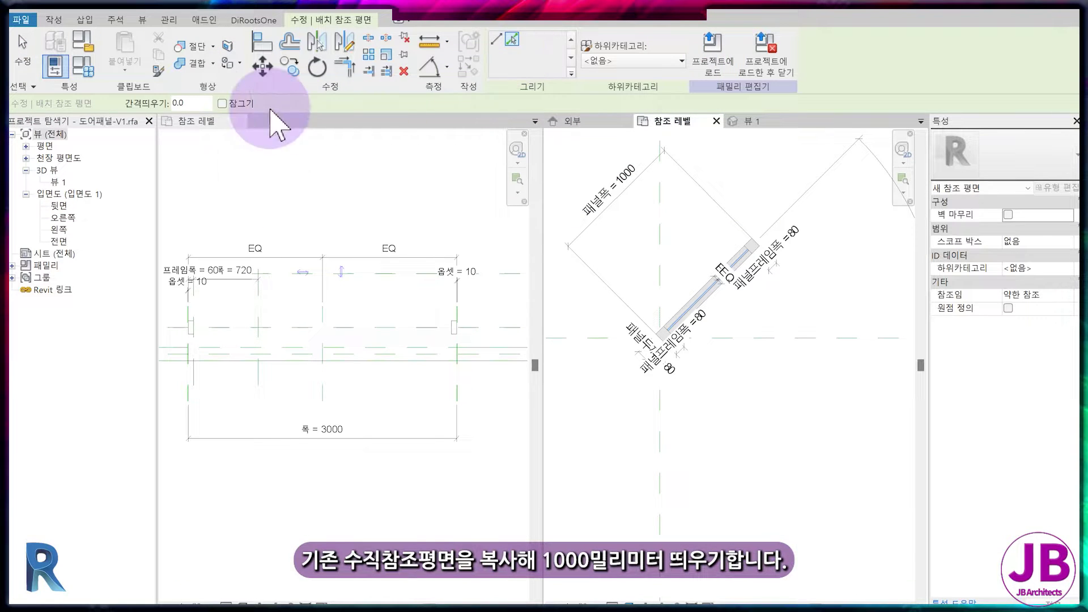
pyautogui.write('1000')
pyautogui.press('Return')
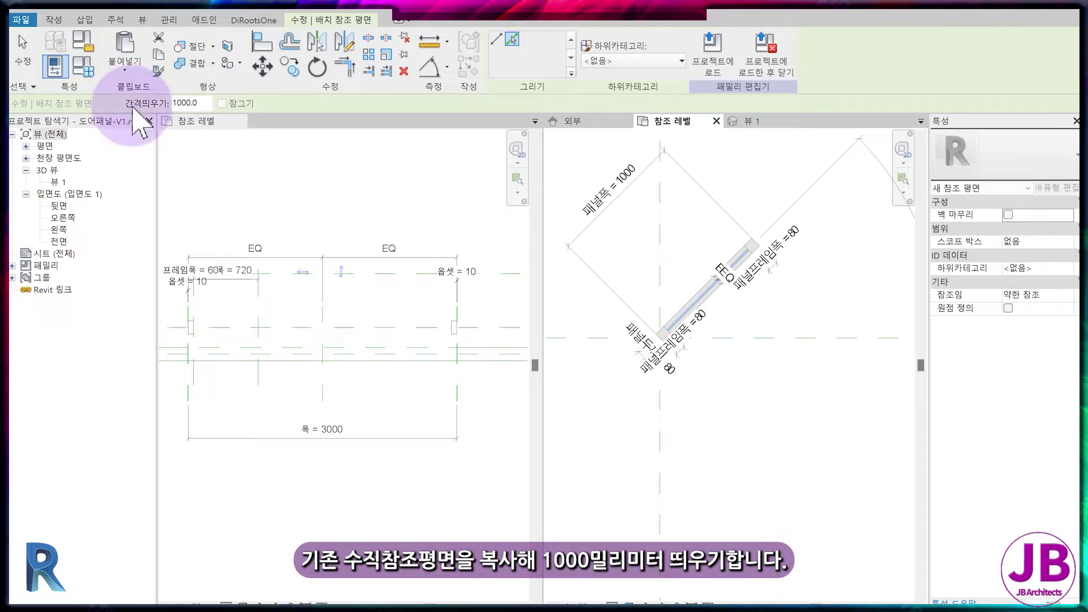
# - Create vertical reference planes offset 100 mm outward from the two vertical planes on either side of the panel
pyautogui.moveTo(203, 104); pyautogui.dragTo(138, 108)
pyautogui.write('10')
pyautogui.click(658, 453)
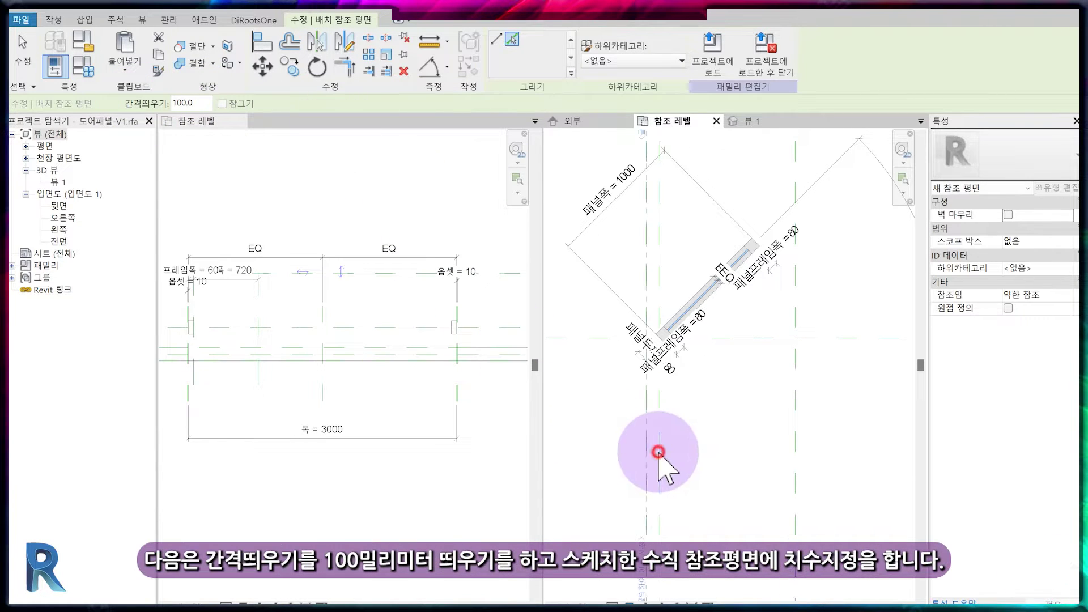
# - Dimension the distance between the two main vertical planes and the gap between the left pair of planes
pyautogui.moveTo(794, 461); pyautogui.dragTo(762, 483, button='middle')
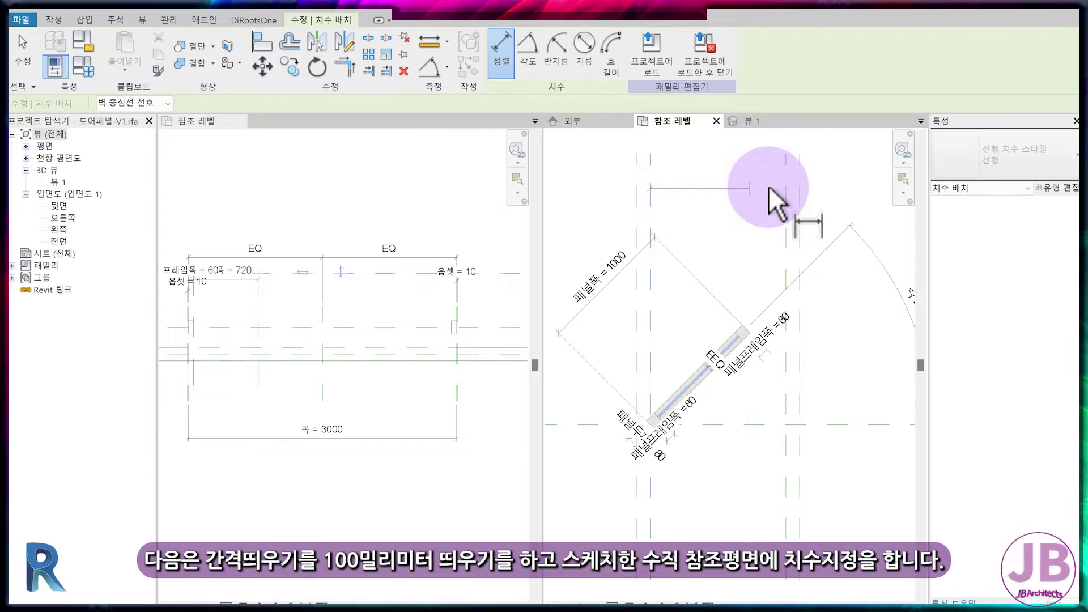
pyautogui.press('d')
pyautogui.press('i')
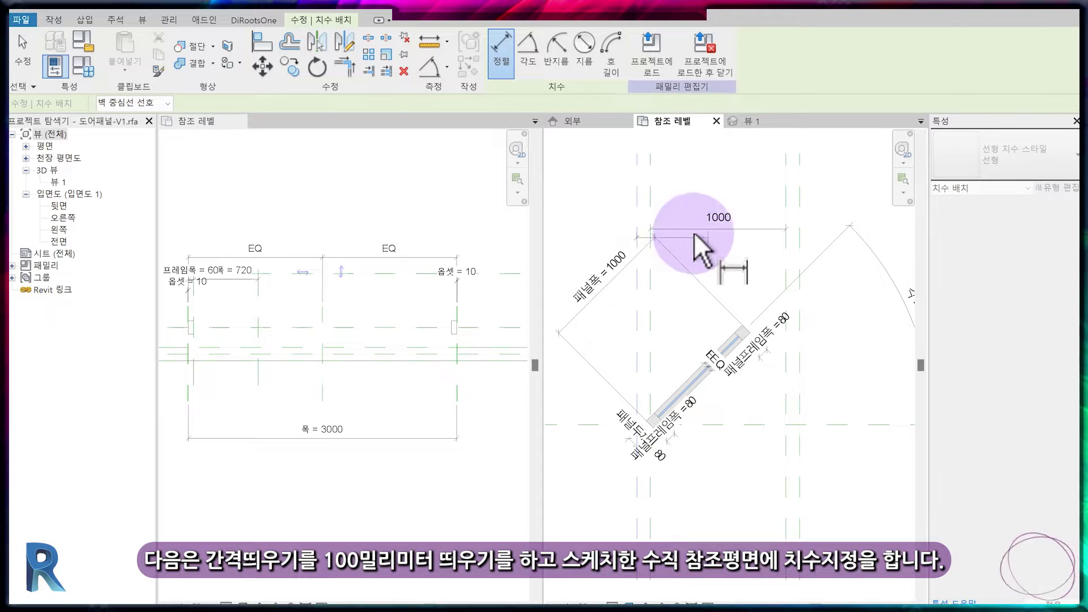
pyautogui.scroll(5, 640, 235)
pyautogui.click(646, 204)
pyautogui.click(636, 207)
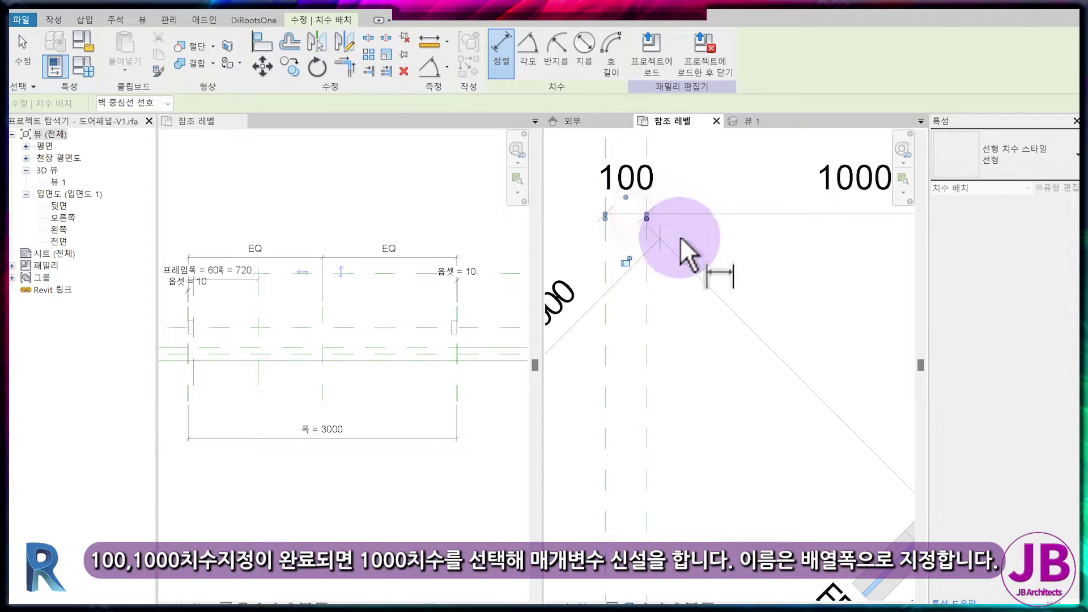
# - Dimension the gap between the right pair of vertical reference planes, in line with the existing dimensions
pyautogui.moveTo(812, 256); pyautogui.dragTo(582, 263, button='middle')
pyautogui.scroll(-1, 583, 263)
pyautogui.click(769, 278)
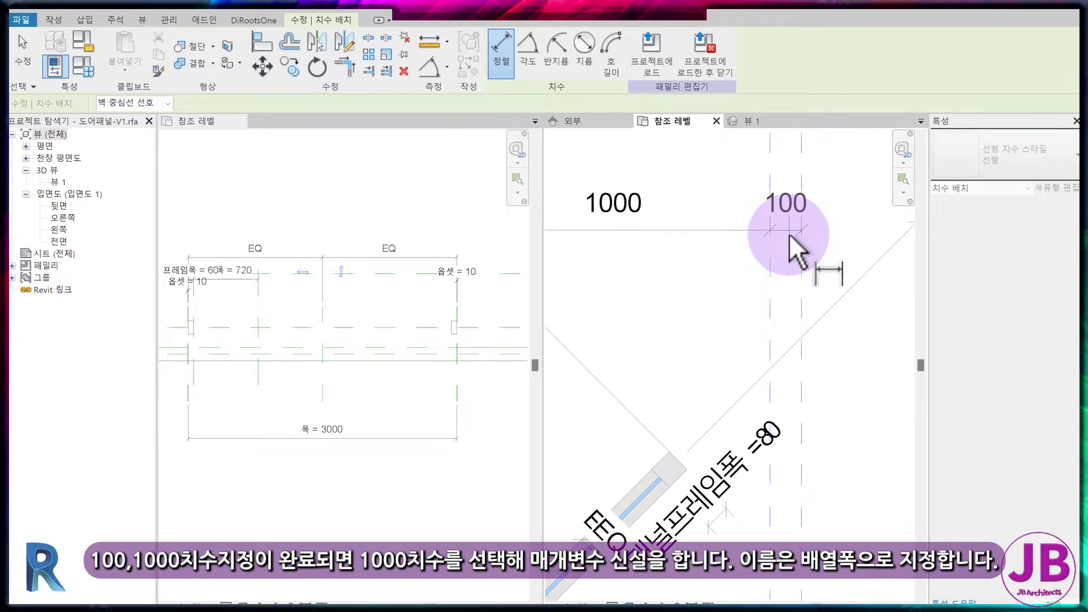
pyautogui.click(790, 234)
pyautogui.scroll(-3, 754, 280)
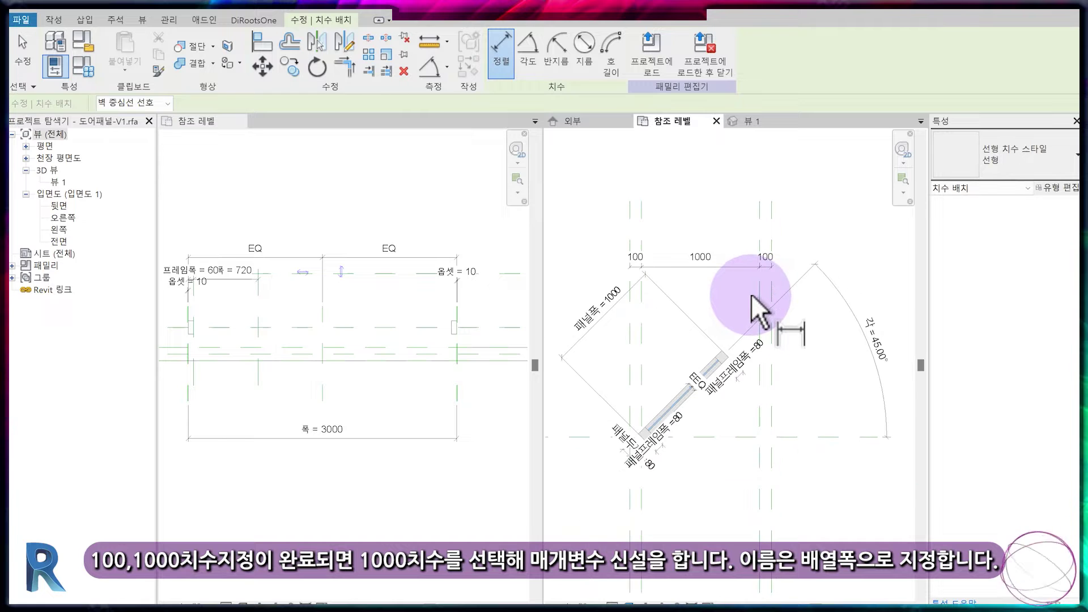
# - Label the horizontal 1000 mm dimension between the main vertical planes with a new type parameter named 배열폭
pyautogui.moveTo(750, 294); pyautogui.dragTo(718, 283, button='middle')
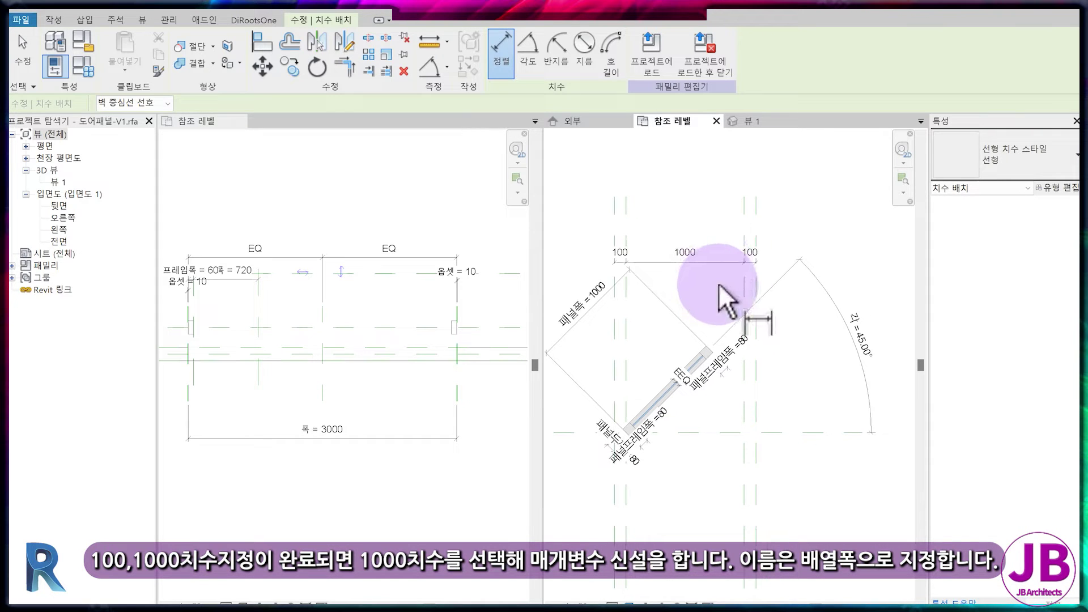
pyautogui.press('Escape')
pyautogui.press('Escape')
pyautogui.click(713, 264)
pyautogui.click(638, 52)
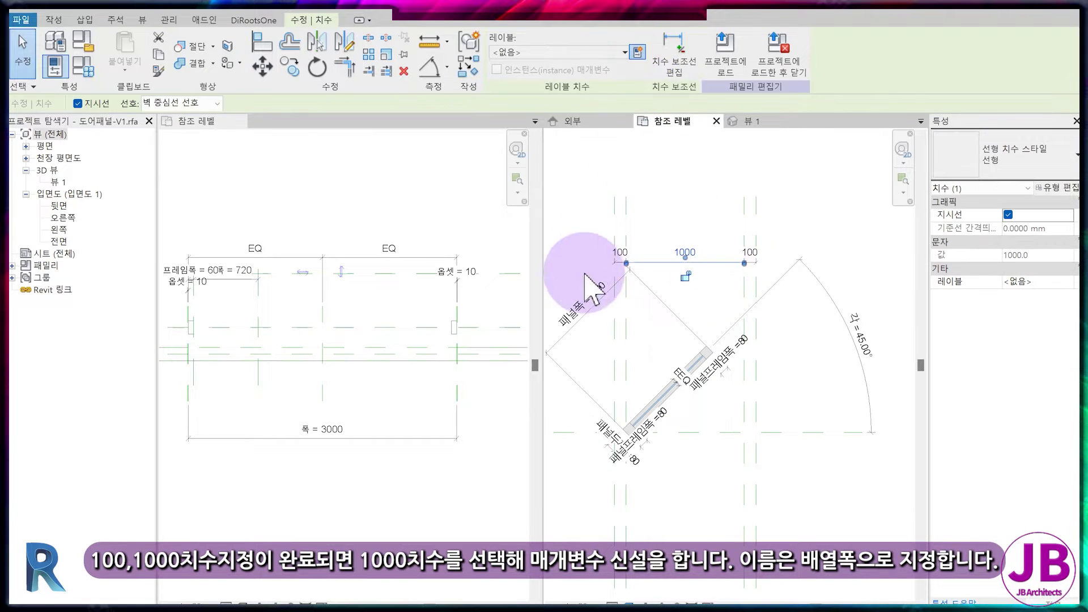
pyautogui.write('배열폭')
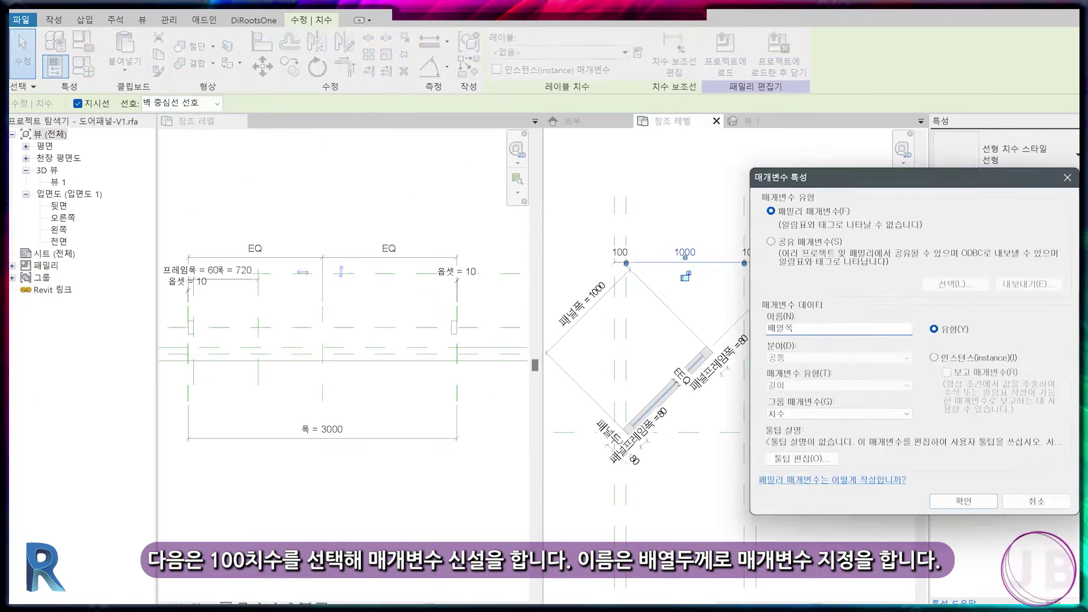
pyautogui.click(882, 484)
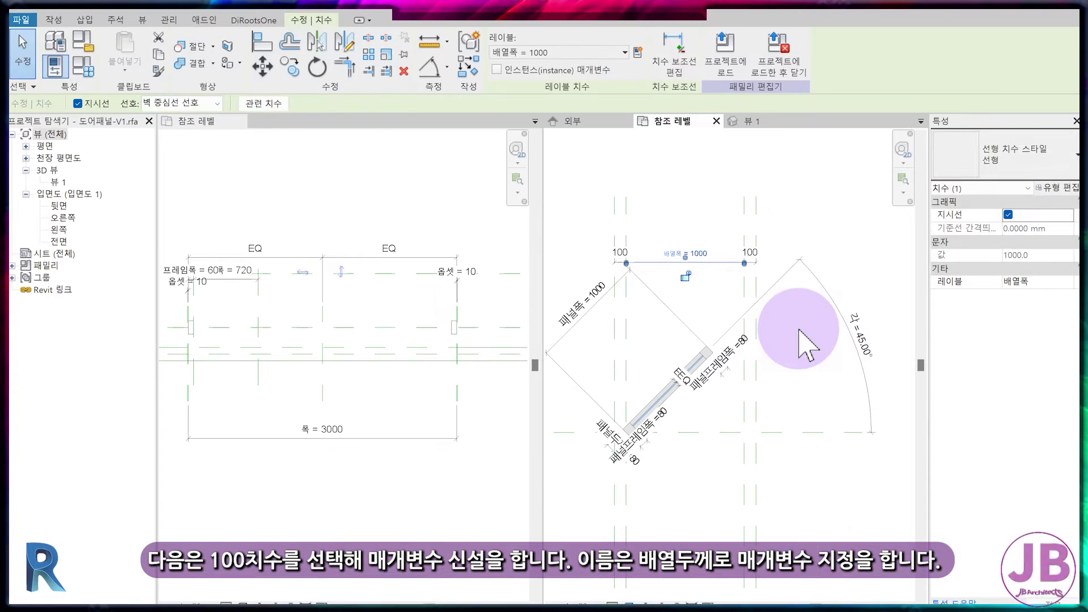
# - Label the right 100 mm dimension with a new type parameter named 배열두께
pyautogui.click(754, 255)
pyautogui.click(638, 52)
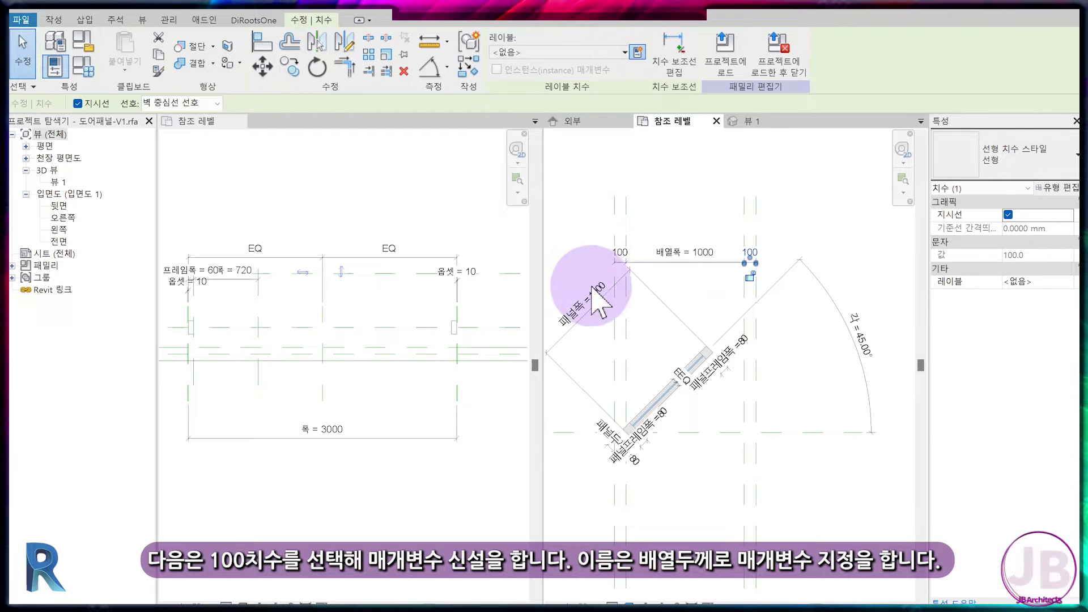
pyautogui.click(789, 328)
pyautogui.write('배열두께')
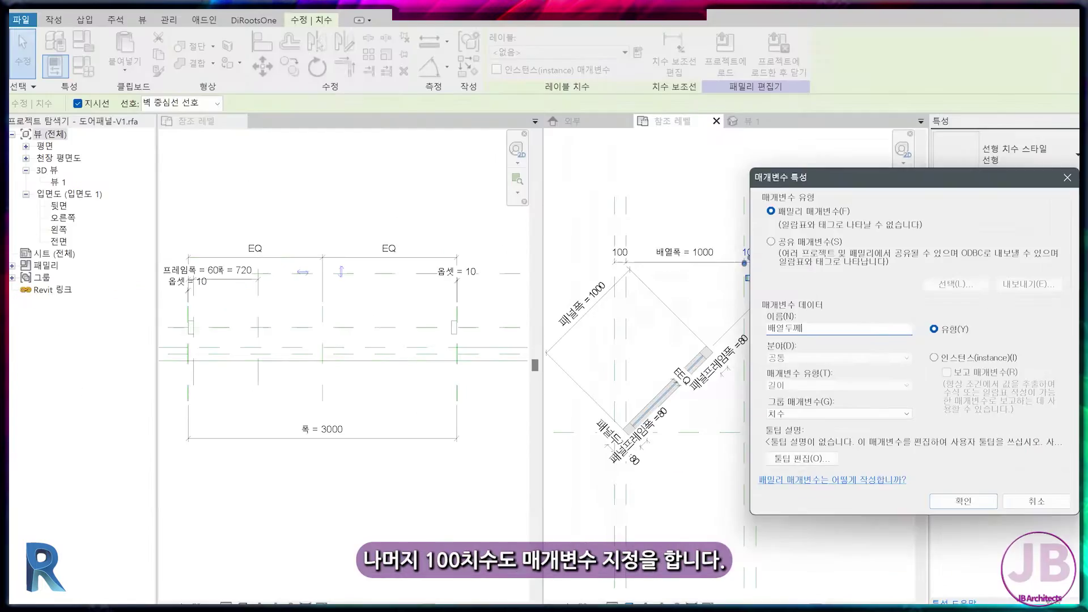
pyautogui.press('Return')
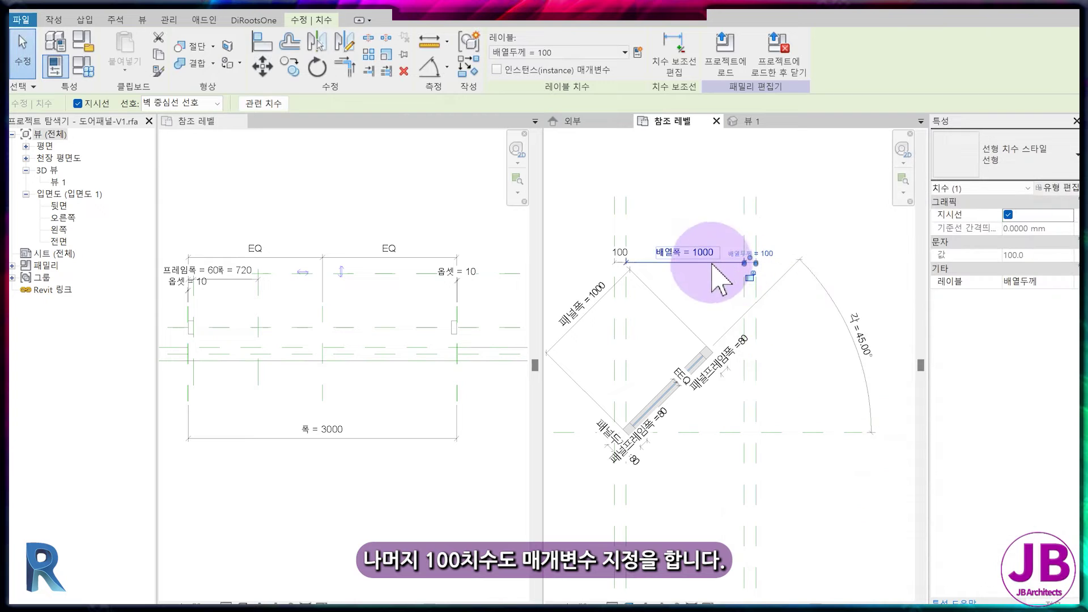
# - Move 배열폭 above 배열두께 in the family types and set its formula to 패널폭 * cos(각)
pyautogui.click(85, 66)
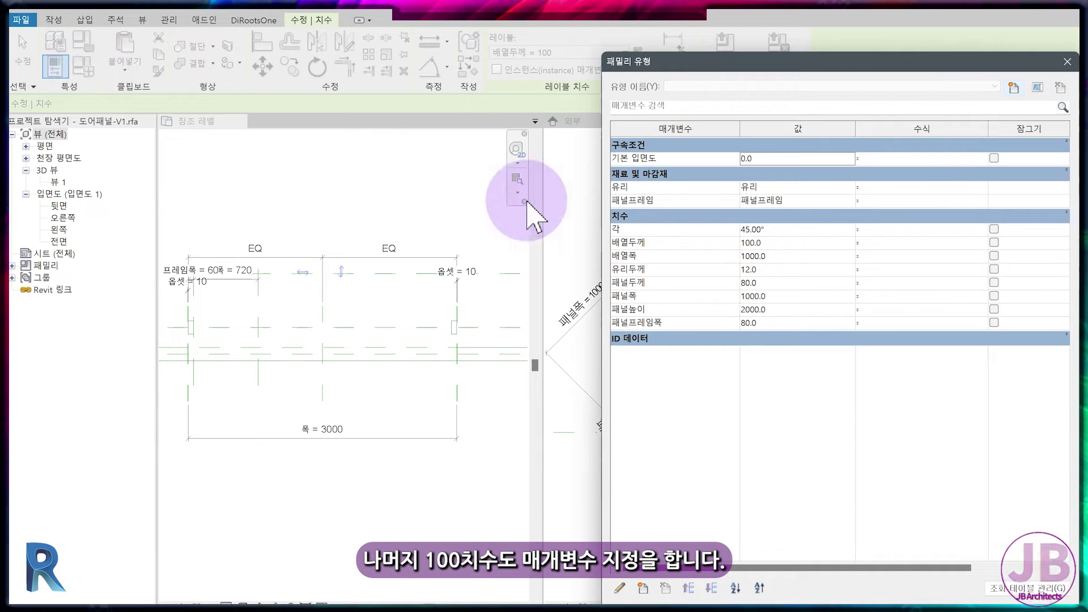
pyautogui.click(669, 261)
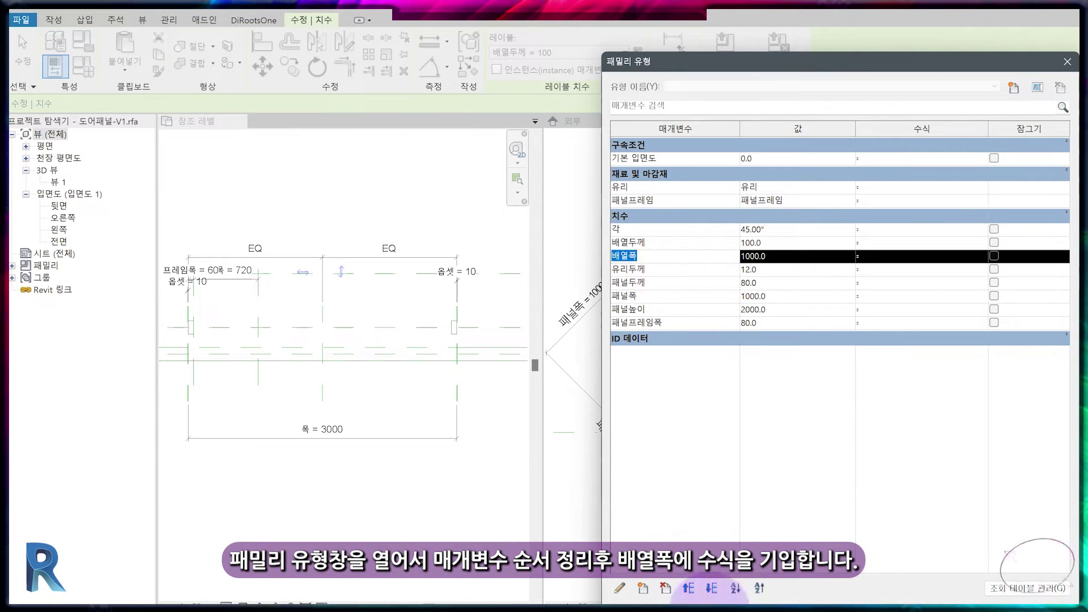
pyautogui.click(688, 589)
pyautogui.click(903, 243)
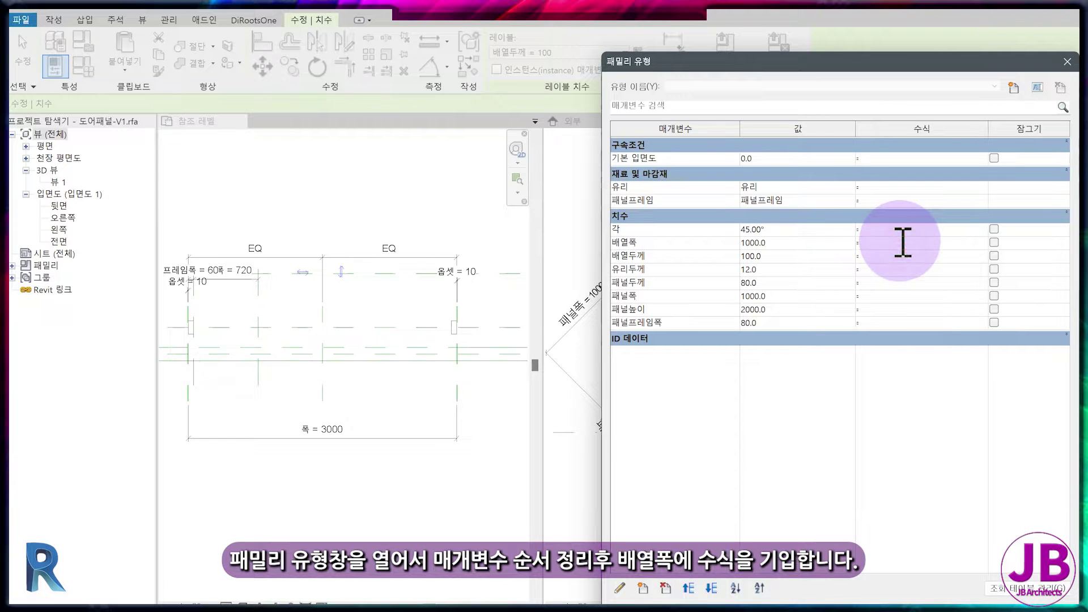
pyautogui.write('패널폭 * cos(각)')
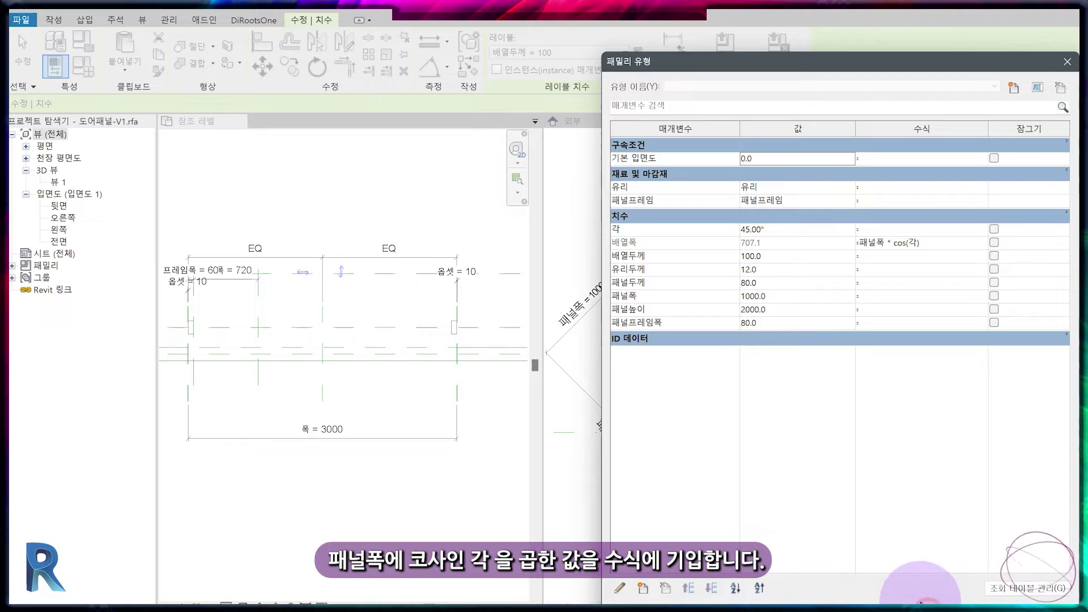
# - Apply the 배열폭 formula and set the formula of 배열두께 to 패널두께 / 2 * cos(90° - 각) in the family types
pyautogui.click(921, 603)
pyautogui.press('Escape')
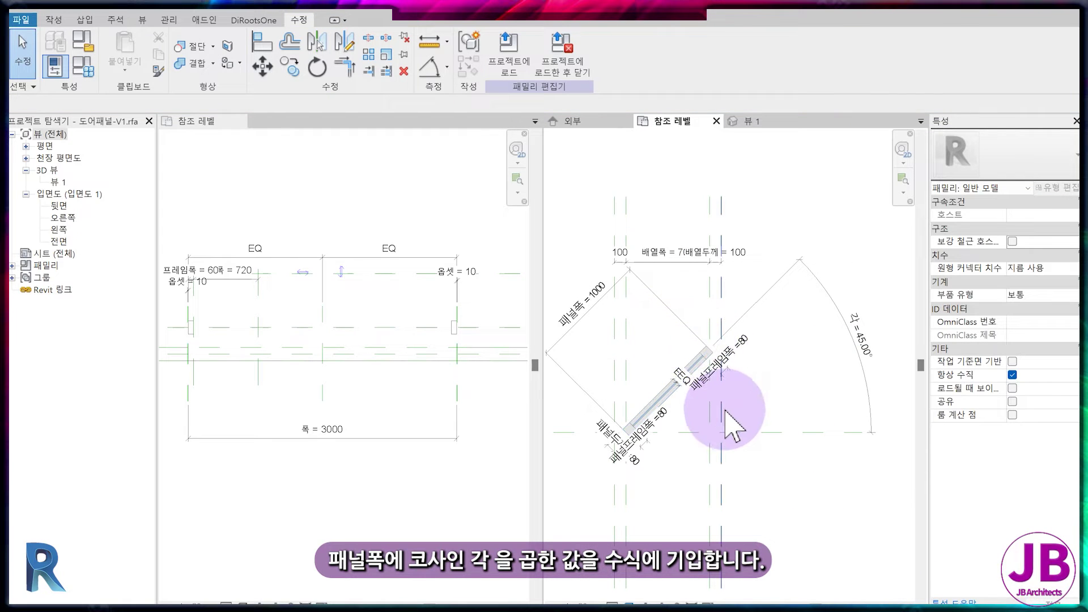
pyautogui.click(719, 255)
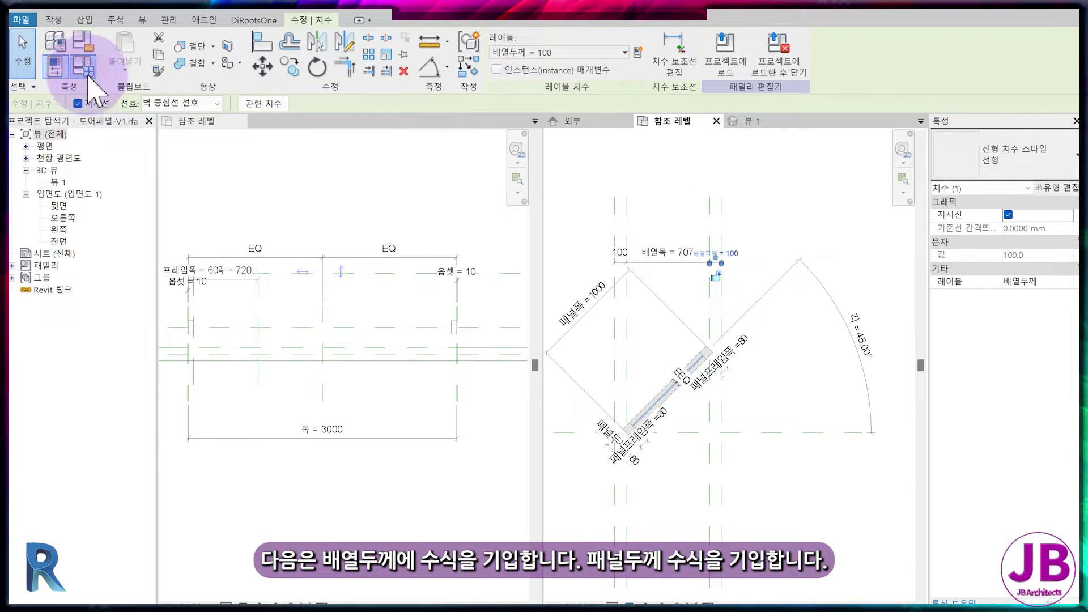
pyautogui.click(82, 68)
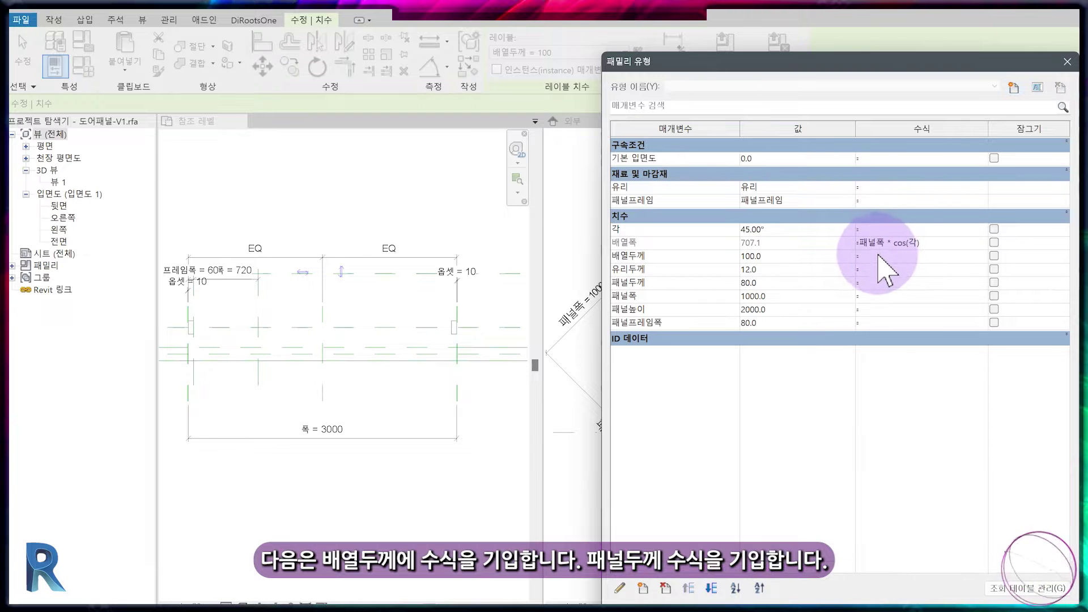
pyautogui.click(874, 256)
pyautogui.write('패')
pyautogui.write('널')
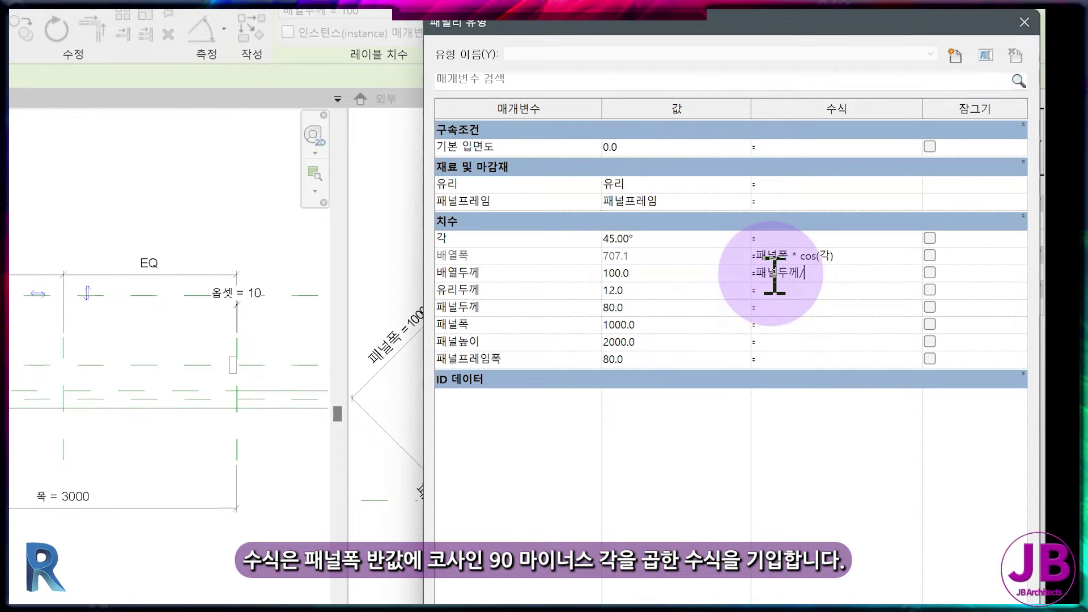
pyautogui.write('두께 / 2 * cos(90° - 각)')
pyautogui.press('Tab')
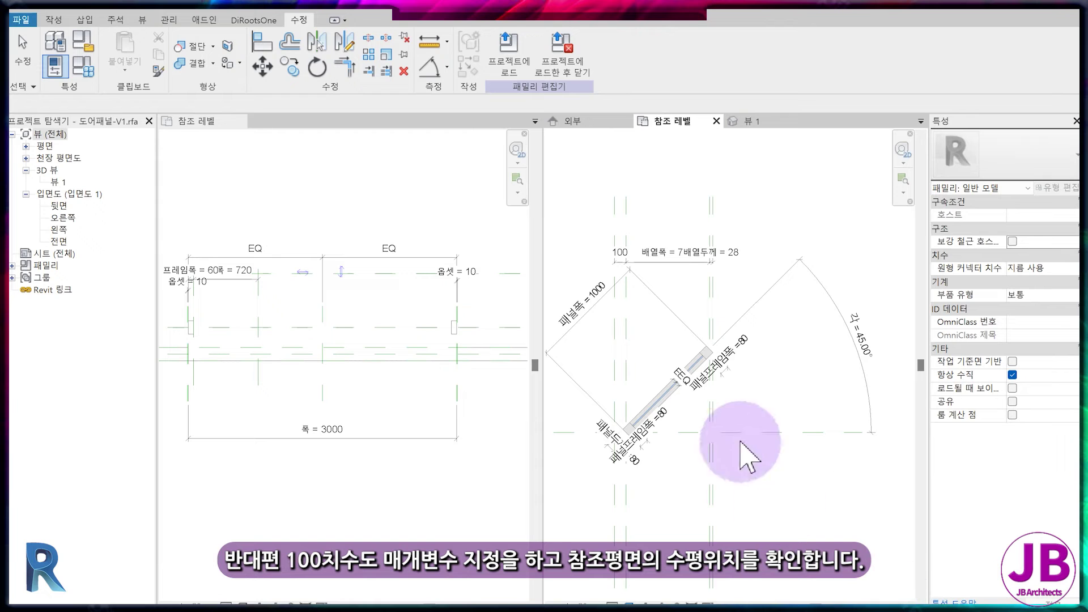
# - Label the 100 mm dimension between the left pair of vertical reference planes with the existing parameter 배열두께 and check the planes against the panel corner
pyautogui.scroll(5, 737, 323)
pyautogui.scroll(-6, 747, 308)
pyautogui.moveTo(678, 272); pyautogui.dragTo(714, 318, button='middle')
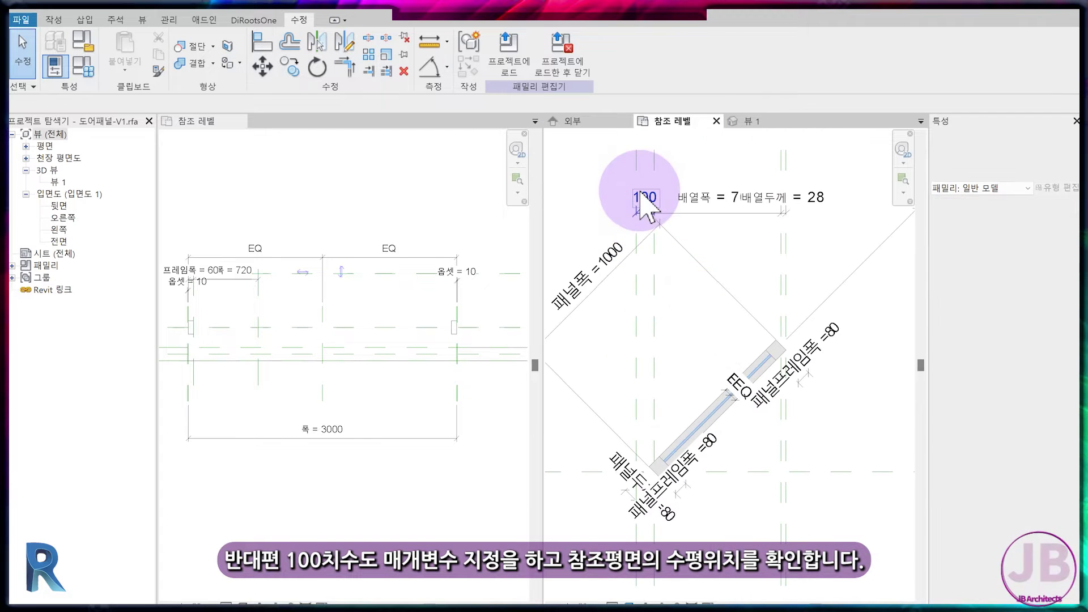
pyautogui.scroll(2, 646, 193)
pyautogui.click(649, 198)
pyautogui.click(623, 52)
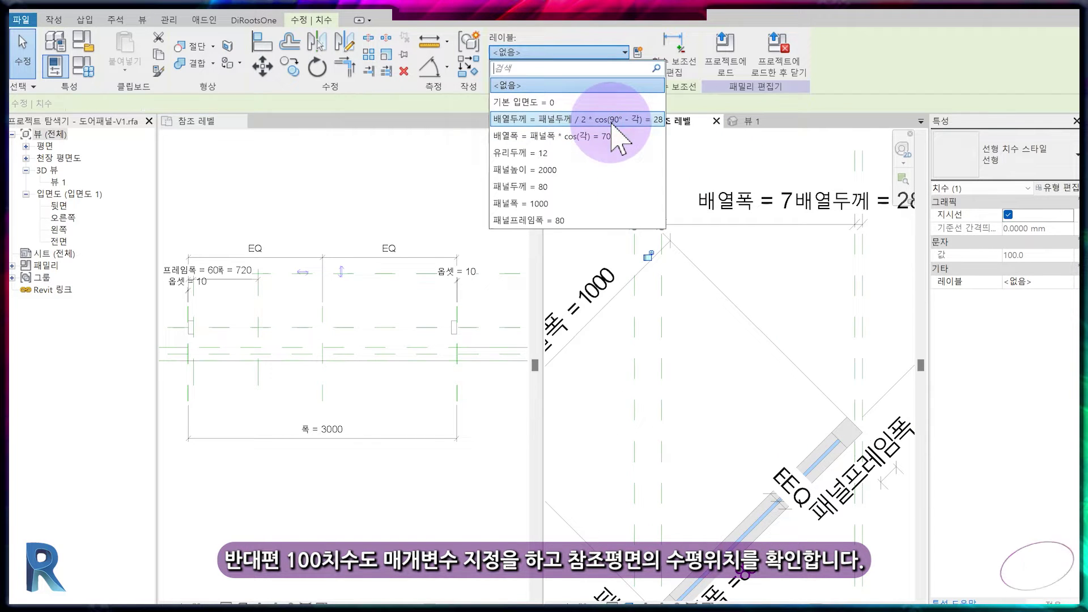
pyautogui.click(620, 138)
pyautogui.scroll(-2, 717, 366)
pyautogui.scroll(5, 686, 481)
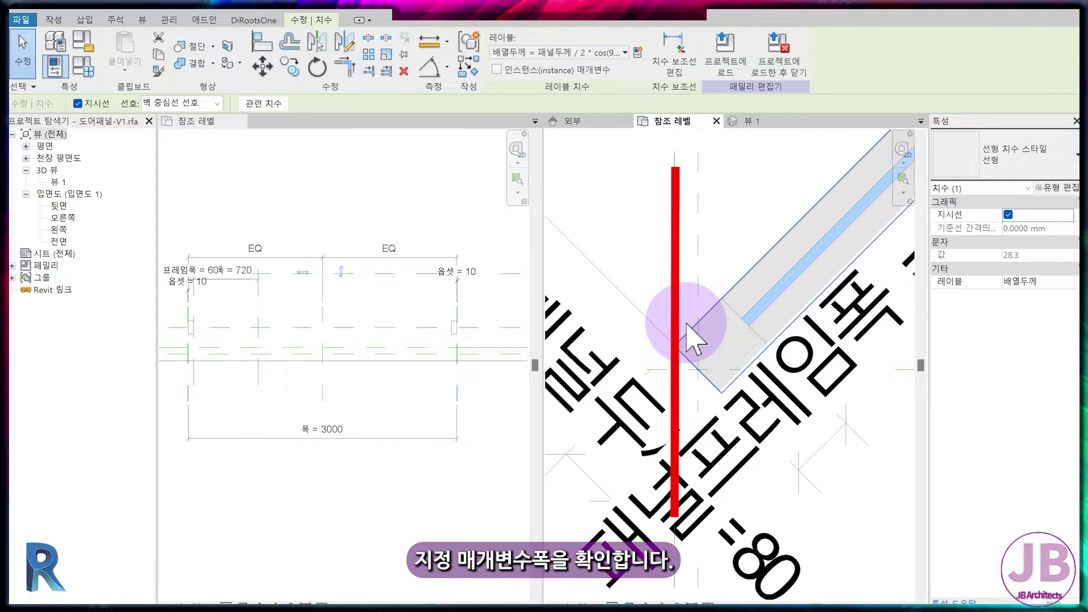
pyautogui.scroll(-2, 708, 374)
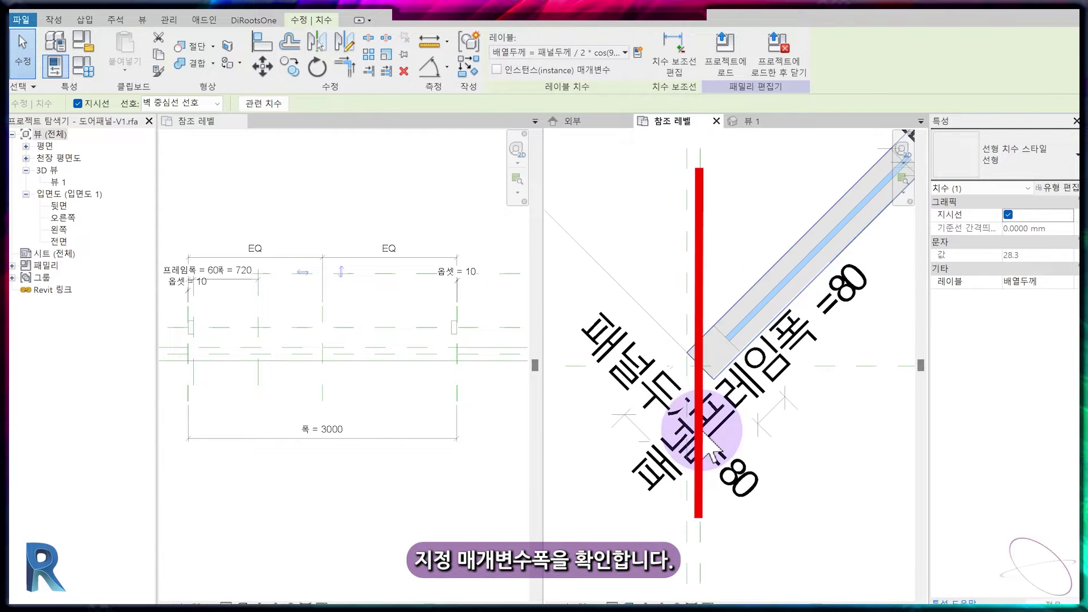
# - Change the panel plan view's visual style so the panel shows as line work without shading
pyautogui.click(629, 604)
pyautogui.click(631, 527)
pyautogui.scroll(2, 712, 367)
pyautogui.scroll(-3, 689, 335)
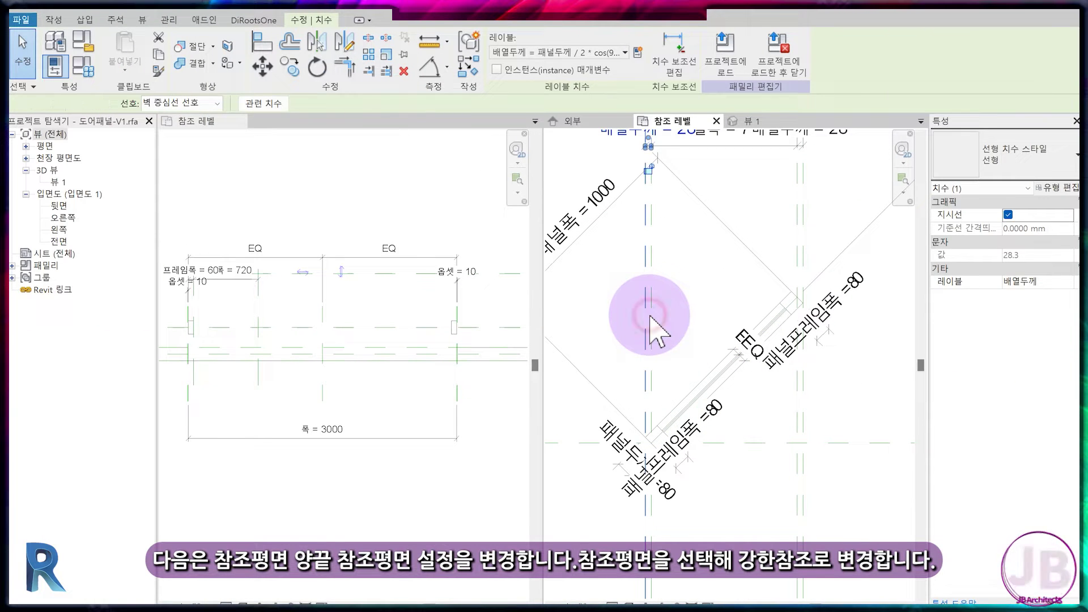
# - Set the leftmost vertical reference plane of the panel family to 강한 참조 (strong reference)
pyautogui.click(650, 316)
pyautogui.click(1069, 309)
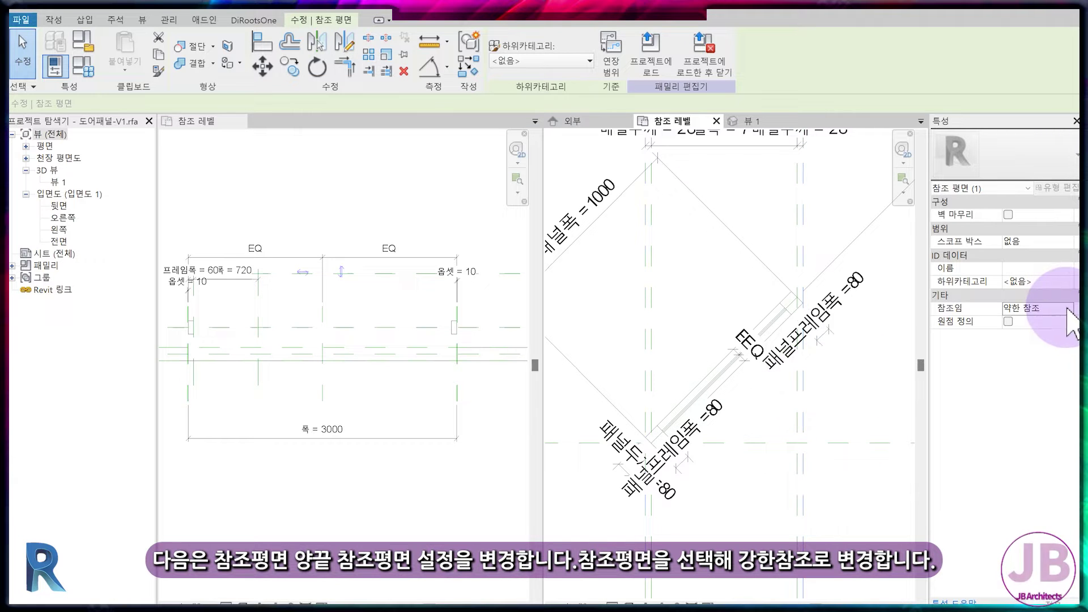
pyautogui.click(1070, 310)
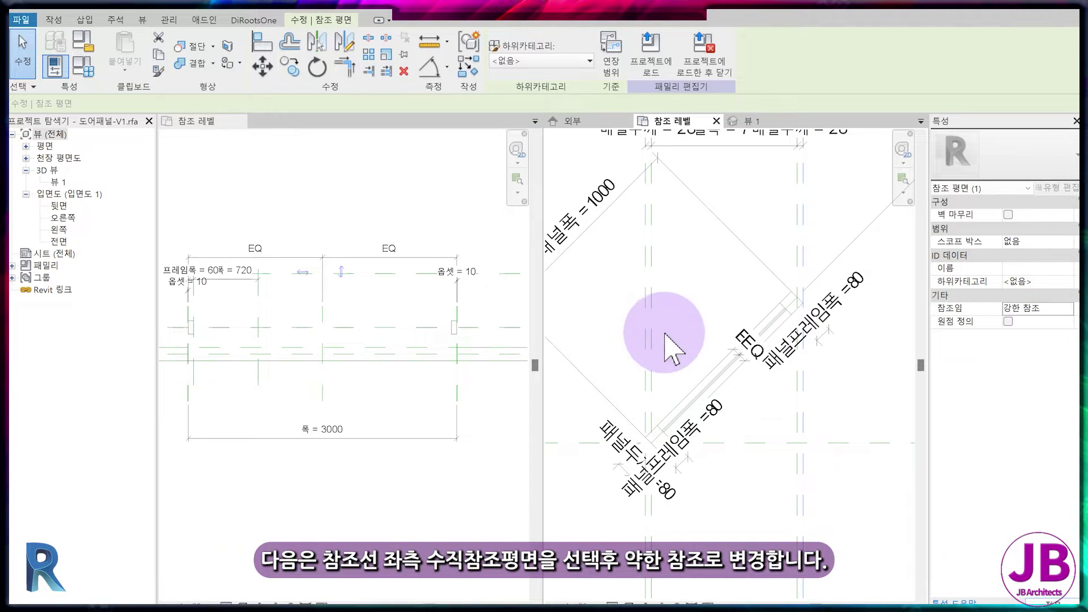
# - Set the 중심(왼쪽/오른쪽) vertical reference plane to 약한 참조 (weak reference) and deselect it
pyautogui.click(657, 324)
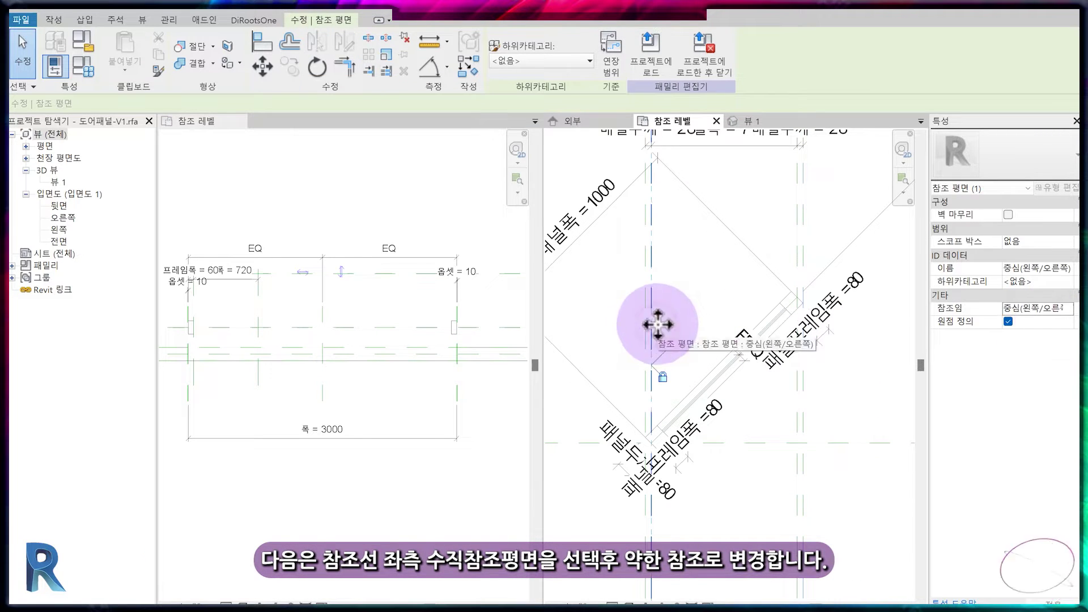
pyautogui.click(1068, 312)
pyautogui.click(1069, 310)
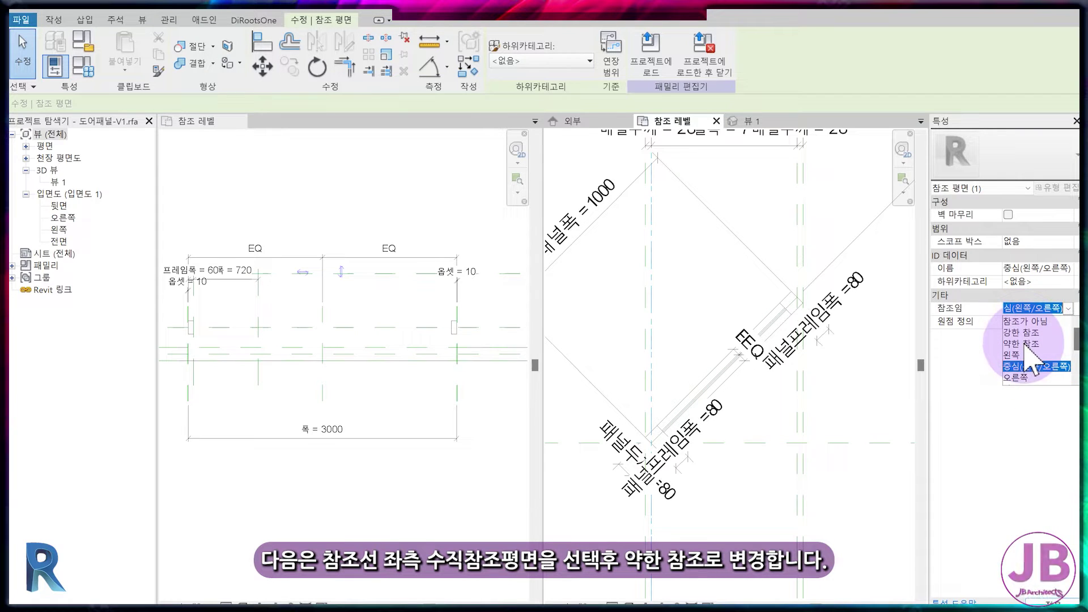
pyautogui.click(1025, 343)
pyautogui.click(869, 381)
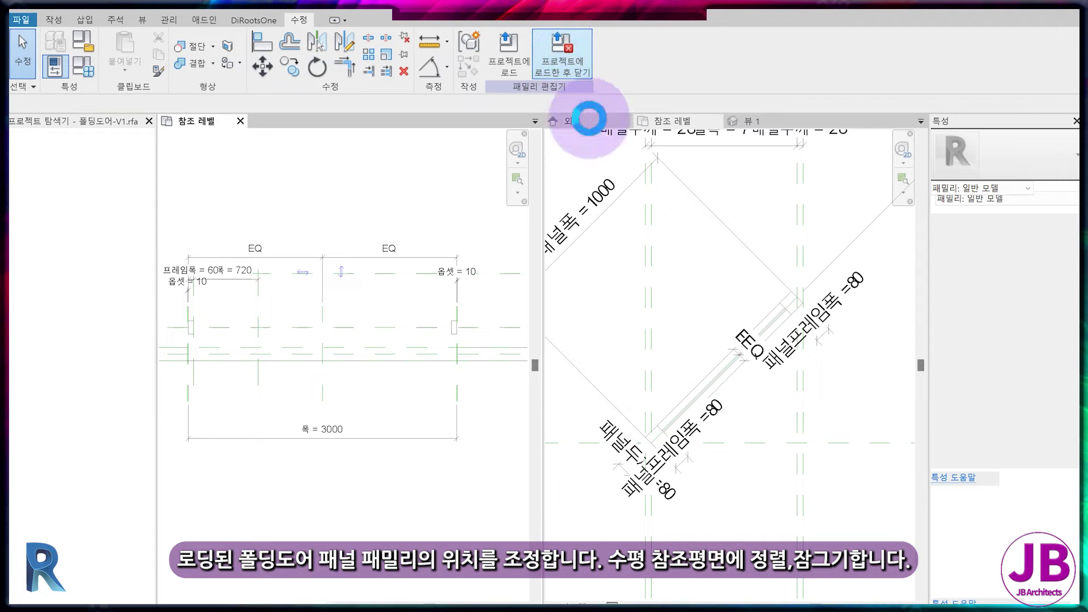
# - Load the panel family into the 폴딩도어-V1 family and place one 도어패널-V1 instance just inside the left door frame in plan
pyautogui.click(315, 274)
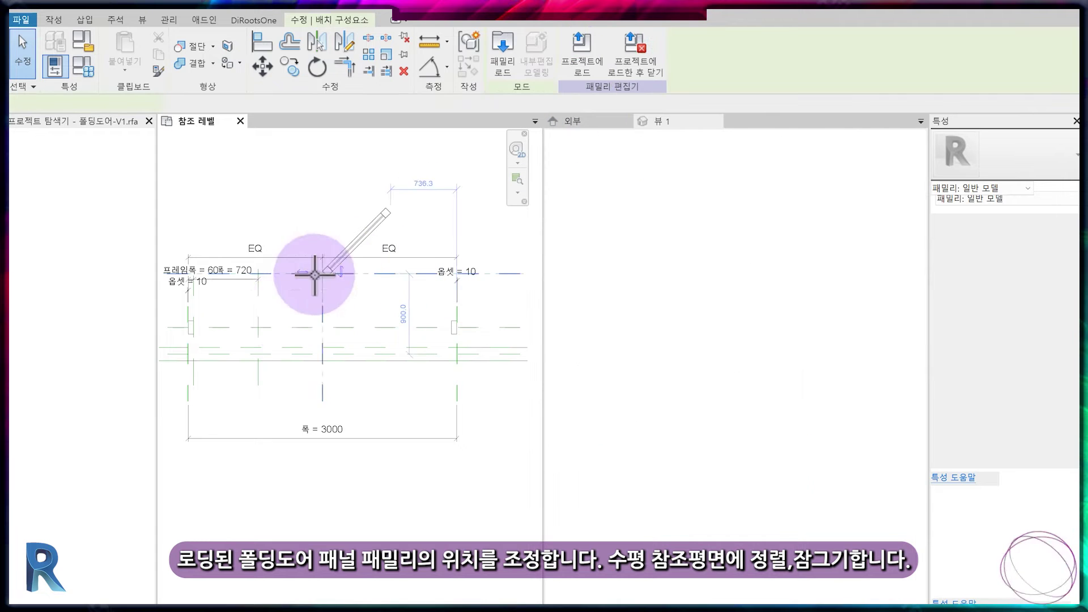
pyautogui.click(207, 327)
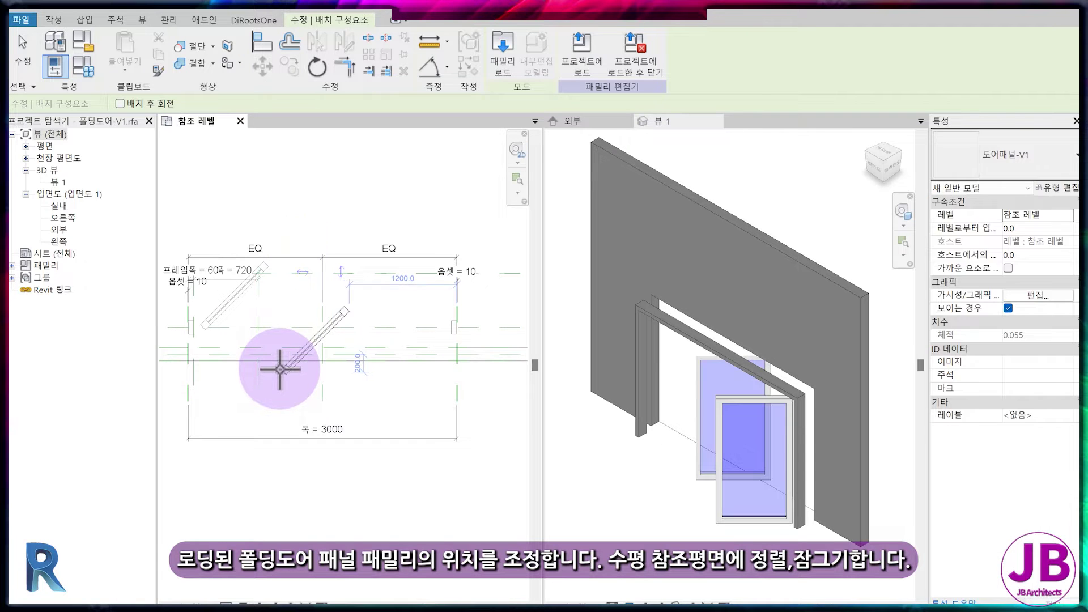
pyautogui.press('Escape')
pyautogui.moveTo(306, 442); pyautogui.dragTo(383, 487, button='middle')
pyautogui.scroll(2, 292, 389)
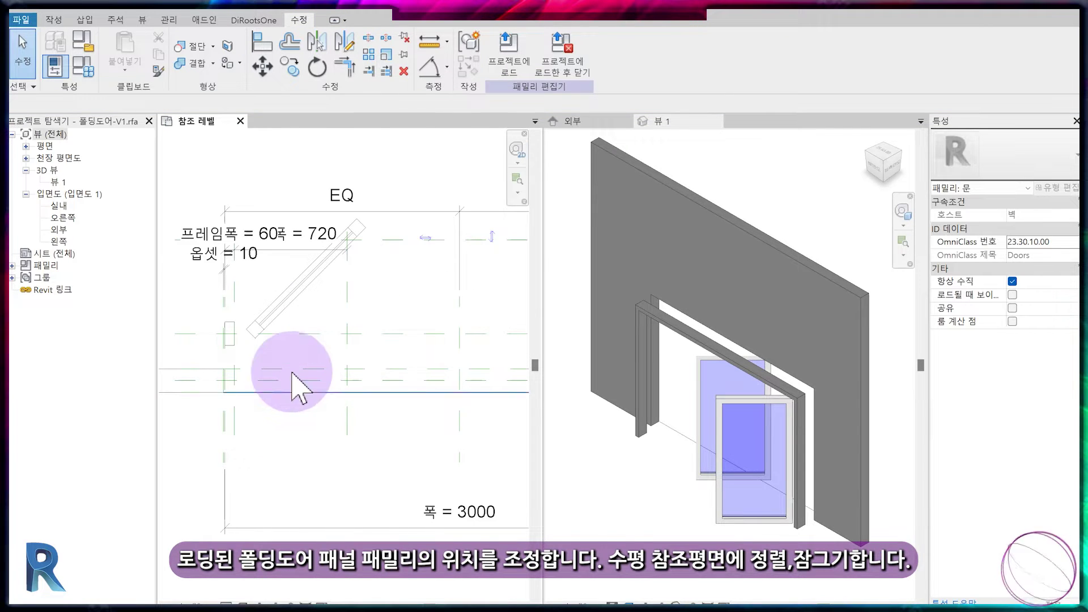
# - Align the door panel's lower end to the horizontal reference plane through the door frame and lock it
pyautogui.click(287, 352)
pyautogui.scroll(2, 253, 372)
pyautogui.scroll(-1, 306, 456)
pyautogui.press('Escape')
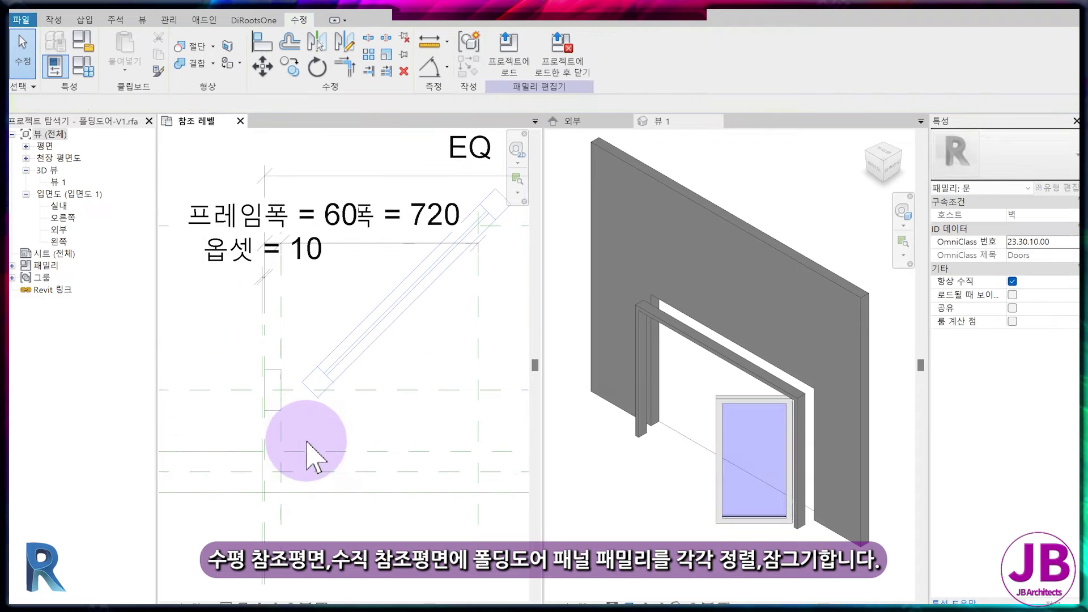
pyautogui.scroll(-2, 306, 443)
pyautogui.press('a')
pyautogui.press('l')
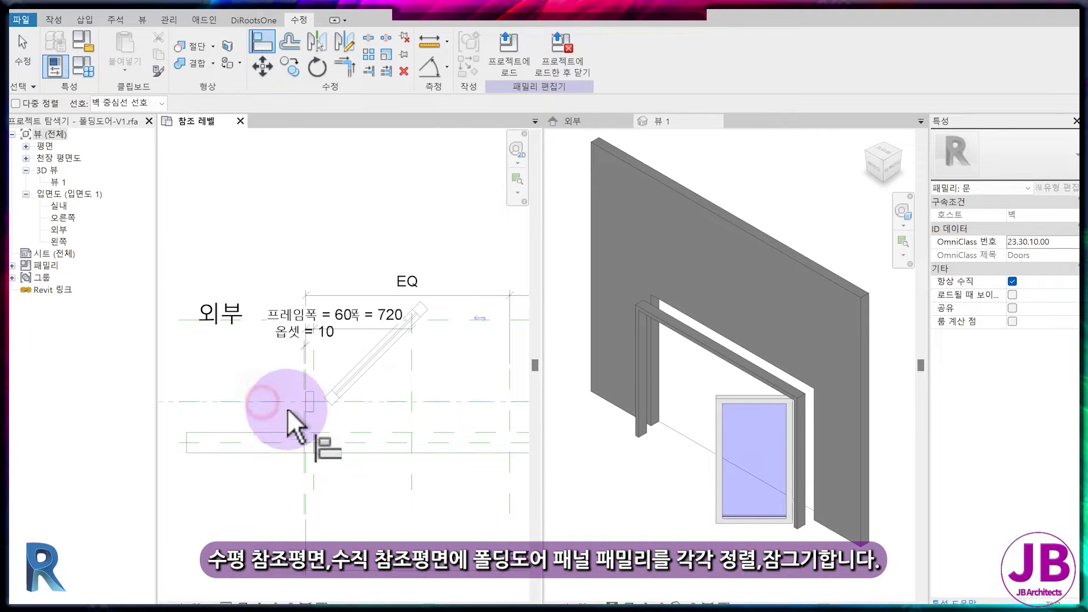
pyautogui.click(332, 415)
pyautogui.scroll(4, 322, 413)
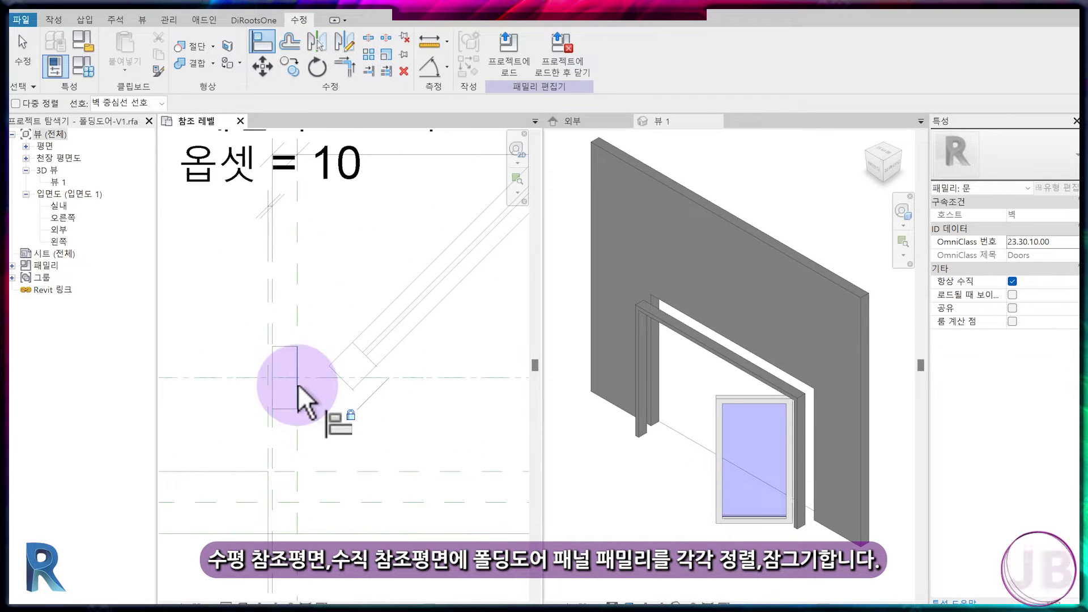
# - Align the door panel's left end to the vertical reference plane at the frame's inner face and lock the alignment
pyautogui.click(298, 383)
pyautogui.click(328, 369)
pyautogui.click(310, 281)
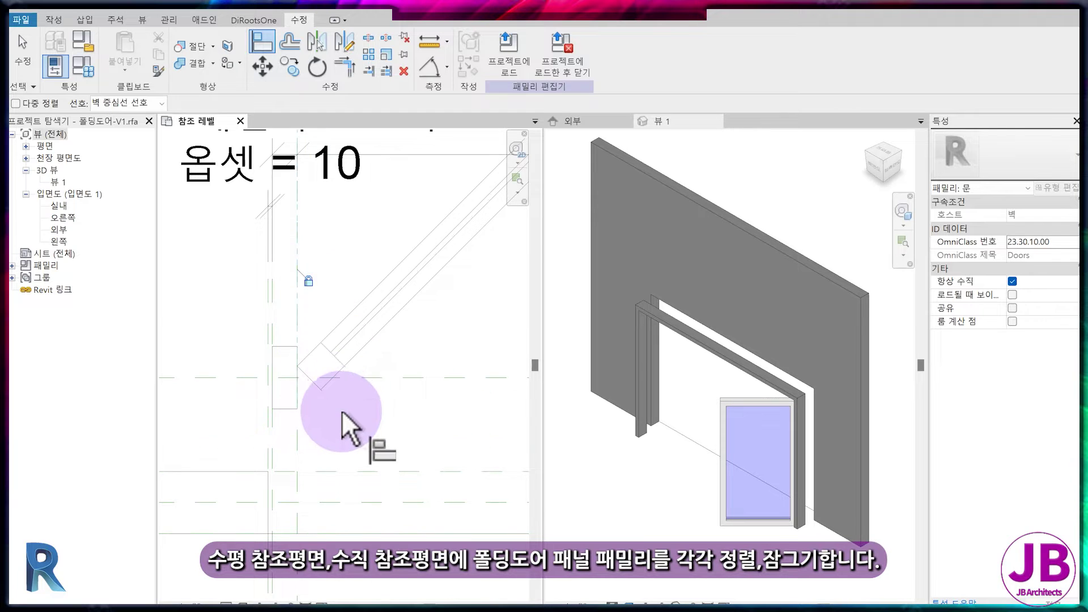
pyautogui.scroll(-4, 342, 409)
pyautogui.press('Escape')
pyautogui.press('Escape')
# - Associate the 패널폭 type parameter of the placed 도어패널-V1 with the door family's 패널폭 parameter and apply the type properties
pyautogui.click(376, 365)
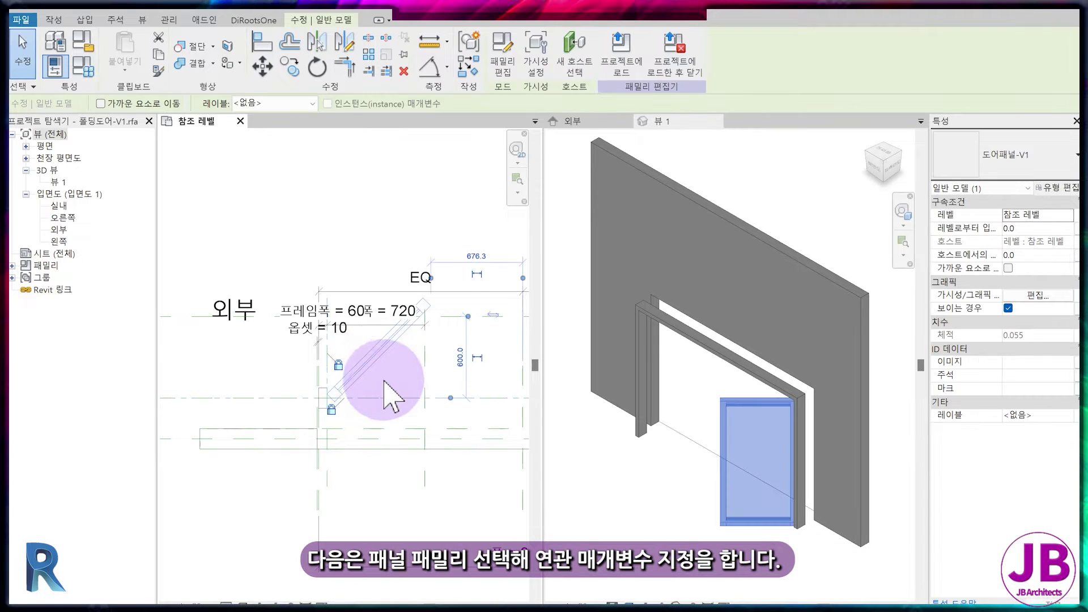
pyautogui.scroll(-2, 391, 431)
pyautogui.scroll(1, 352, 426)
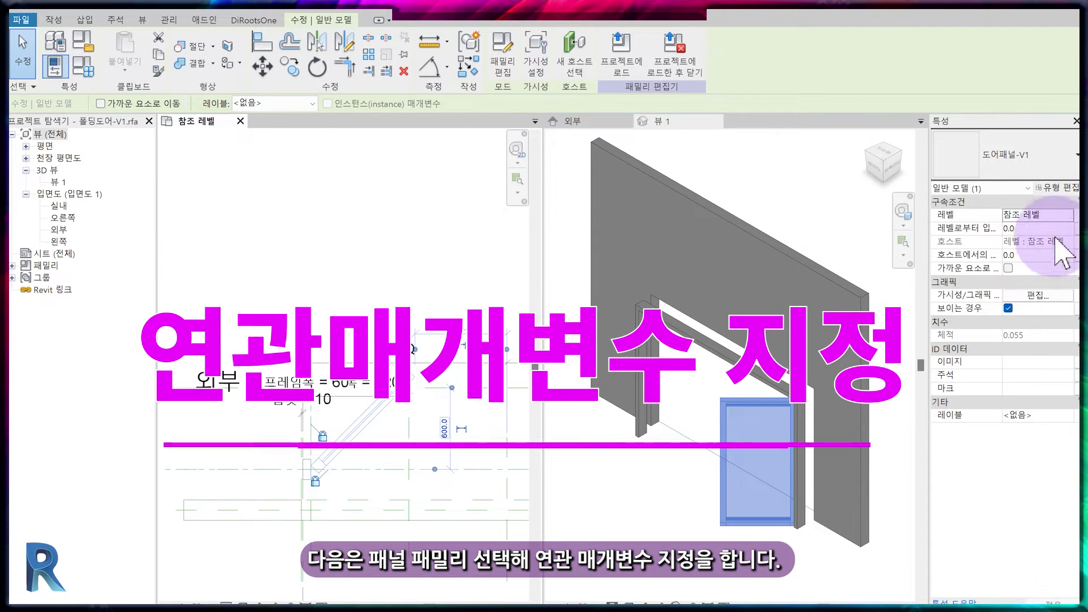
pyautogui.click(1068, 187)
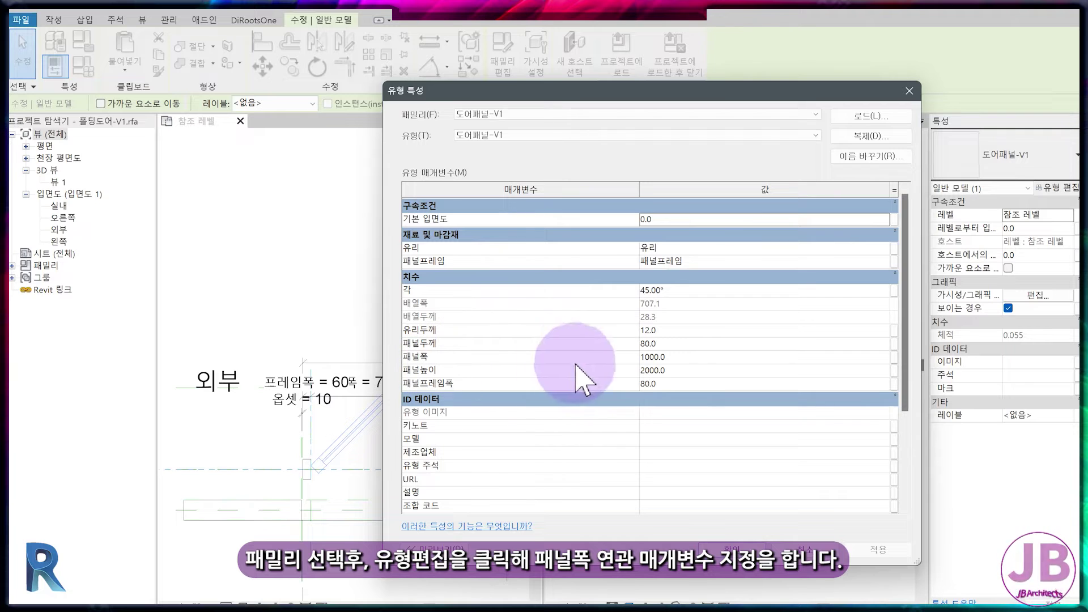
pyautogui.click(895, 357)
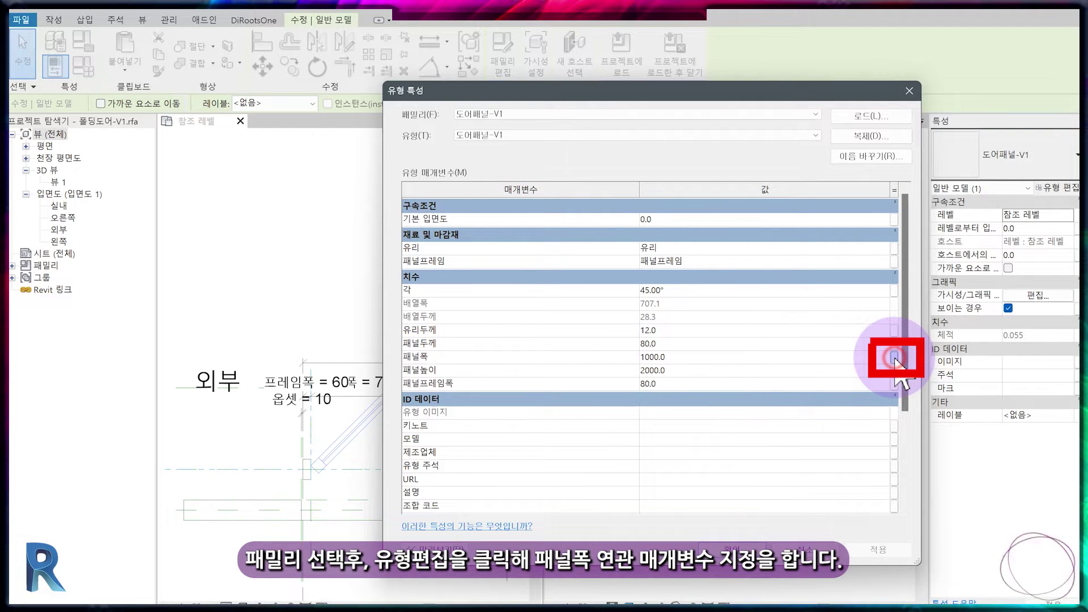
pyautogui.click(800, 343)
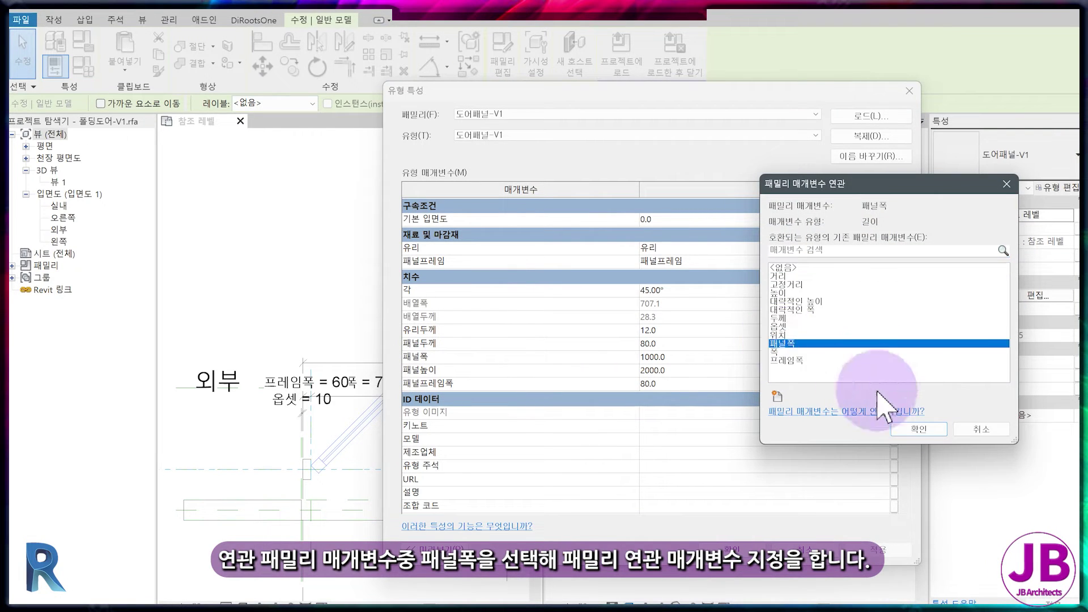
pyautogui.click(919, 429)
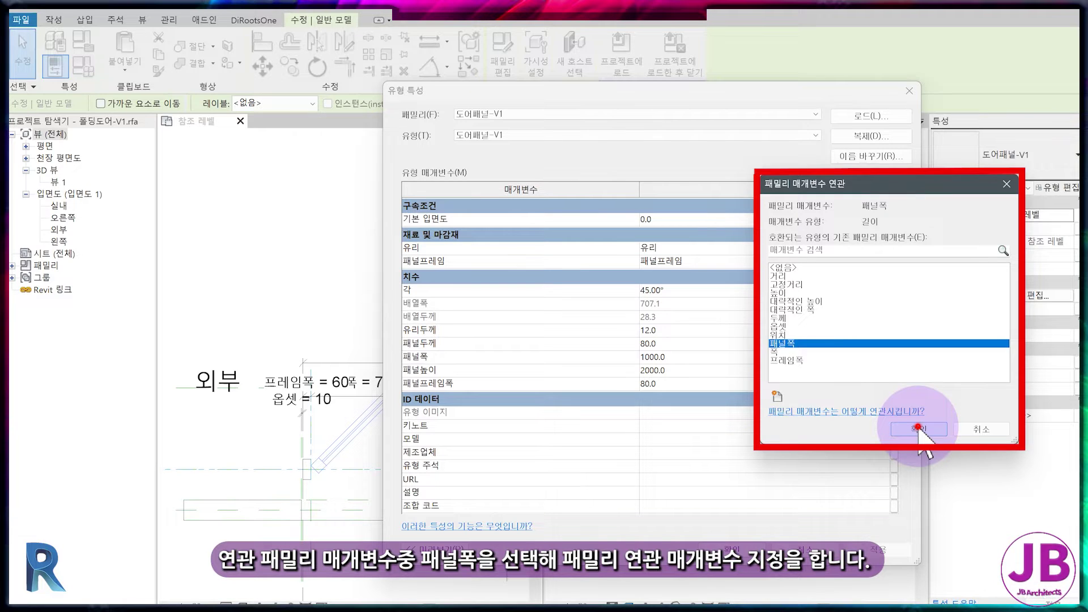
pyautogui.click(732, 549)
# - Set the plan view scale to 1:10 and move the 패널폭 dimension up, clear of the smaller dimensions
pyautogui.scroll(2, 374, 451)
pyautogui.click(192, 605)
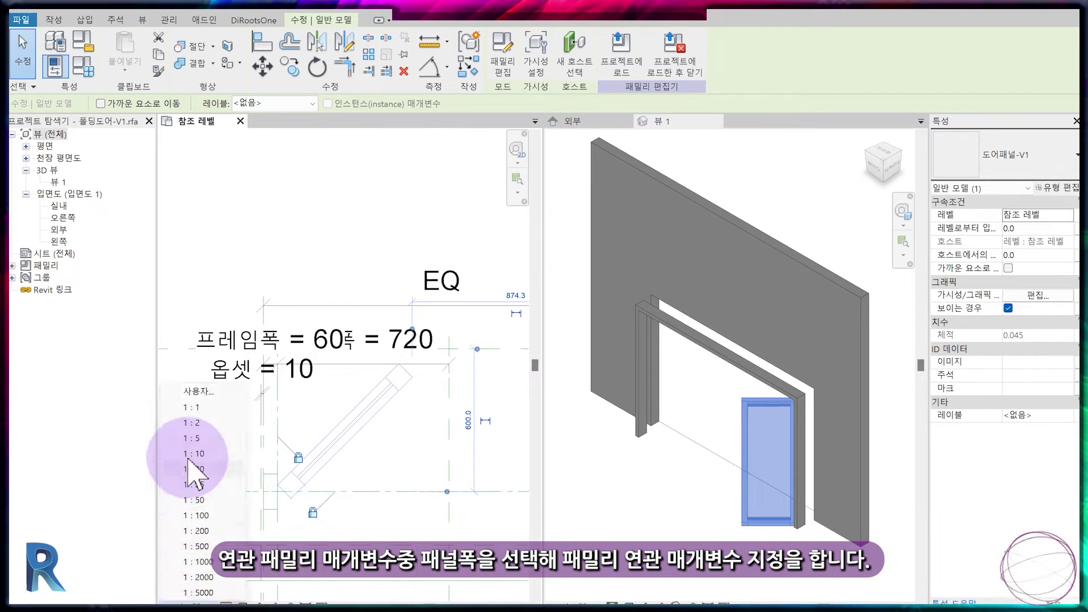
pyautogui.click(188, 456)
pyautogui.press('Escape')
pyautogui.moveTo(352, 306); pyautogui.dragTo(341, 347, button='middle')
pyautogui.moveTo(343, 347); pyautogui.dragTo(354, 248)
pyautogui.moveTo(359, 407); pyautogui.dragTo(360, 311)
# - Move the 프레임폭 dimension up in line with 패널폭 and reposition the 옵셋 text beside it
pyautogui.scroll(2, 244, 445)
pyautogui.click(290, 408)
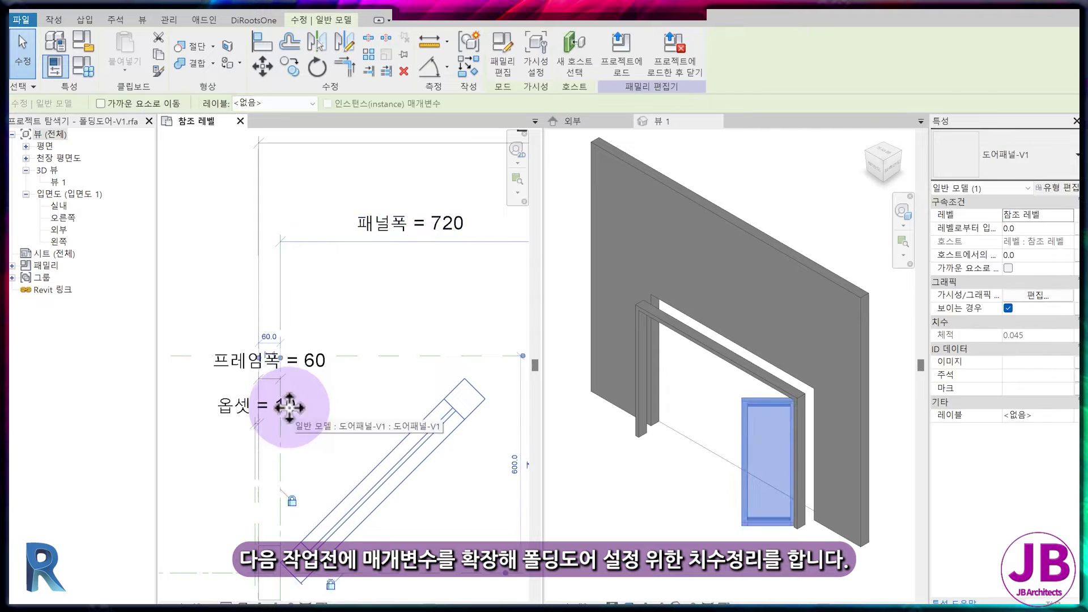
pyautogui.press('Escape')
pyautogui.moveTo(265, 378); pyautogui.dragTo(277, 236)
pyautogui.click(231, 412)
pyautogui.moveTo(257, 418); pyautogui.dragTo(242, 241)
pyautogui.press('Escape')
pyautogui.scroll(-3, 295, 405)
pyautogui.moveTo(413, 461); pyautogui.dragTo(389, 439, button='middle')
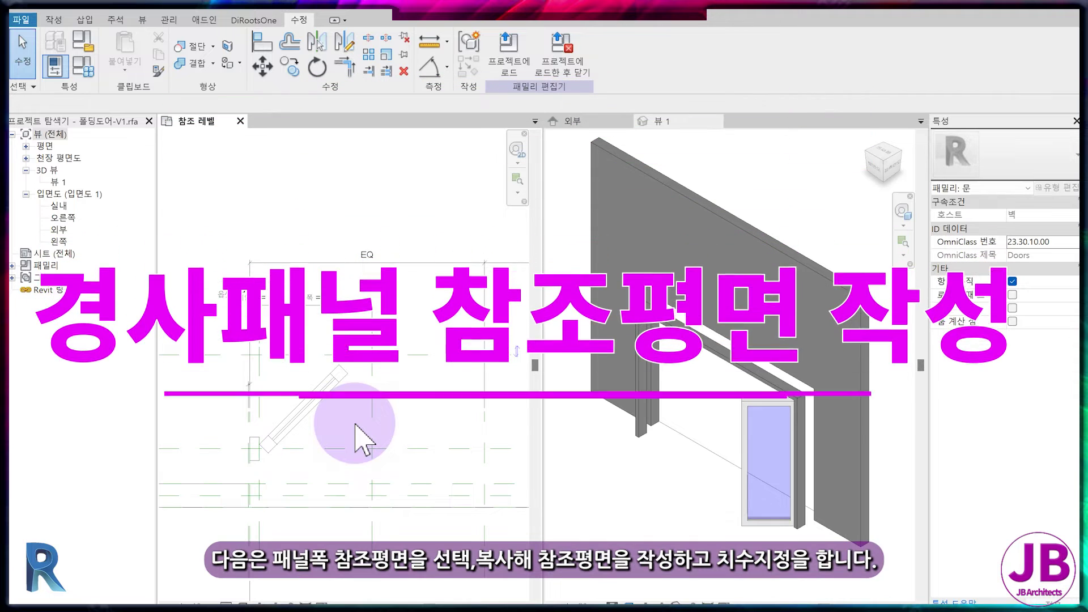
# - Copy the vertical 패널폭 reference plane about 154 mm to the left, near the slanted panel's right end
pyautogui.click(372, 426)
pyautogui.scroll(3, 367, 431)
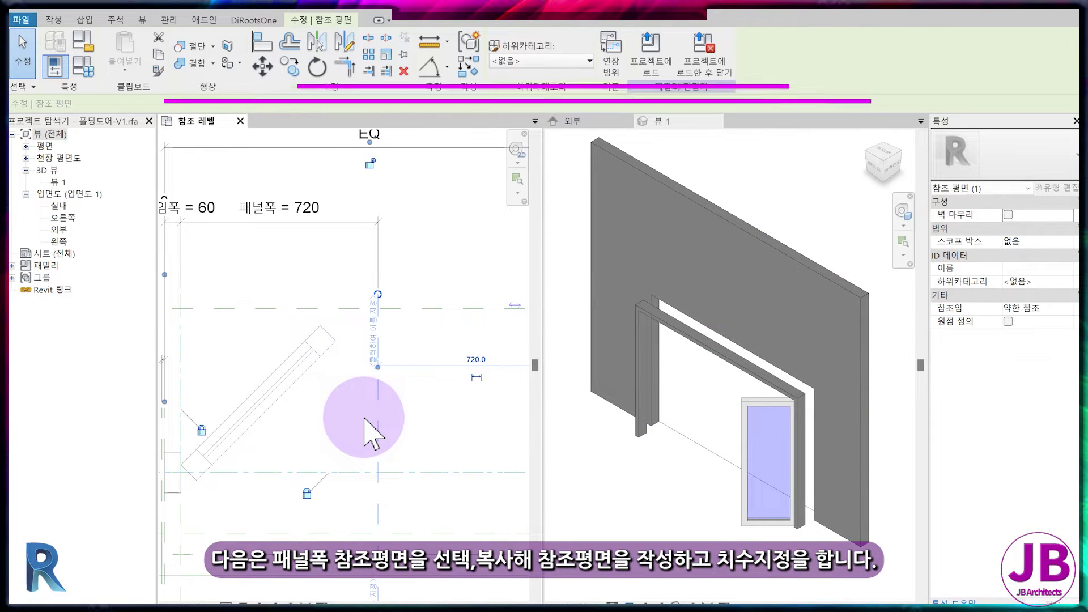
pyautogui.press('c')
pyautogui.press('o')
pyautogui.click(384, 407)
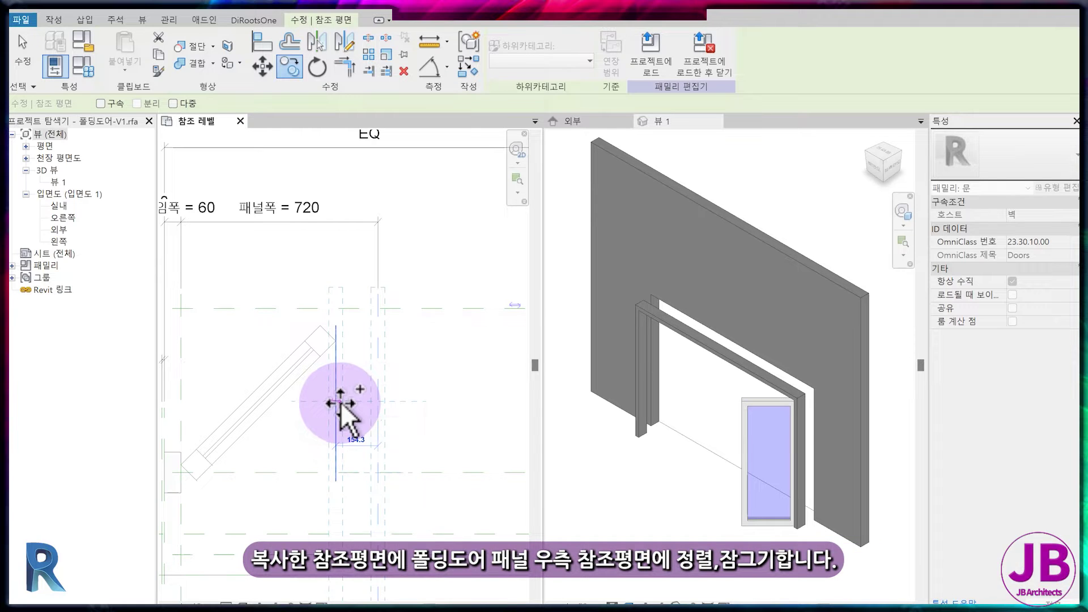
pyautogui.click(340, 414)
pyautogui.scroll(-2, 340, 391)
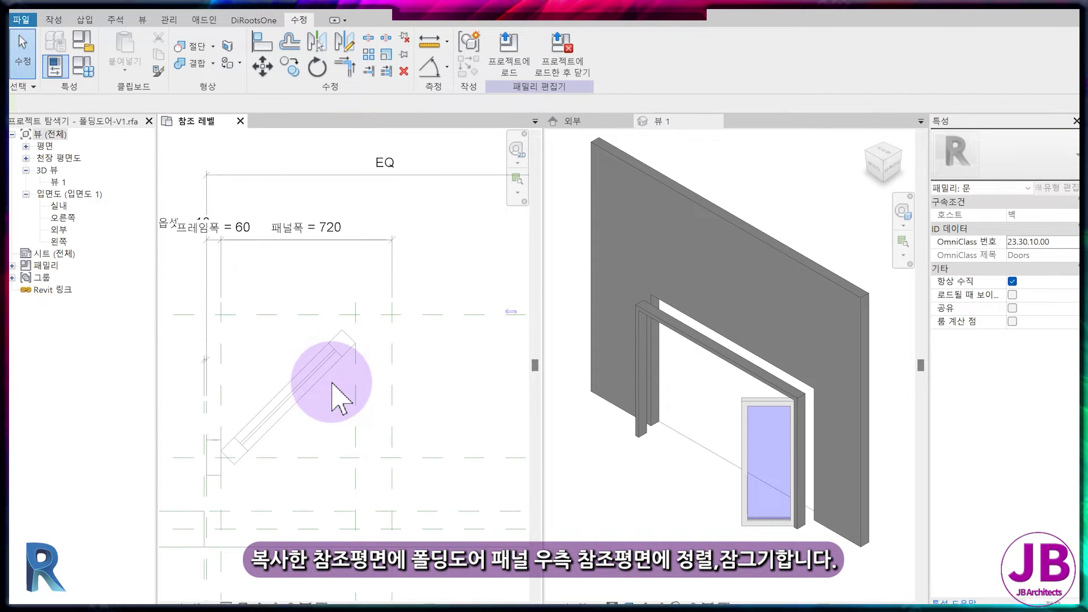
# - Dimension the horizontal distance from the frame's inner reference plane to the copied vertical reference plane, placing it below the 패널폭 dimension
pyautogui.press('d')
pyautogui.press('i')
pyautogui.click(222, 312)
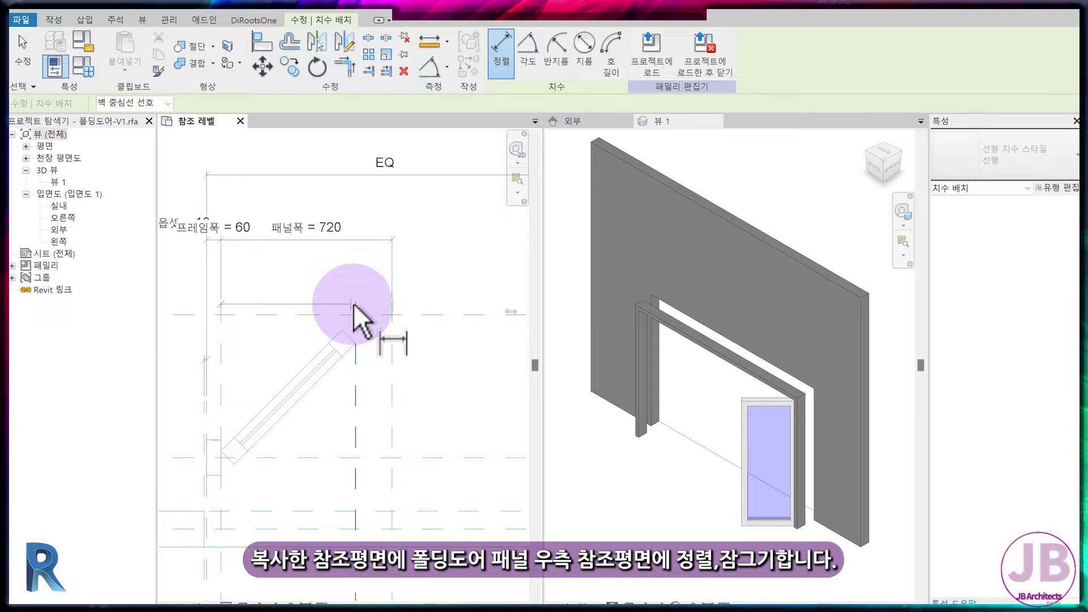
pyautogui.click(354, 304)
pyautogui.click(344, 272)
pyautogui.scroll(-2, 406, 380)
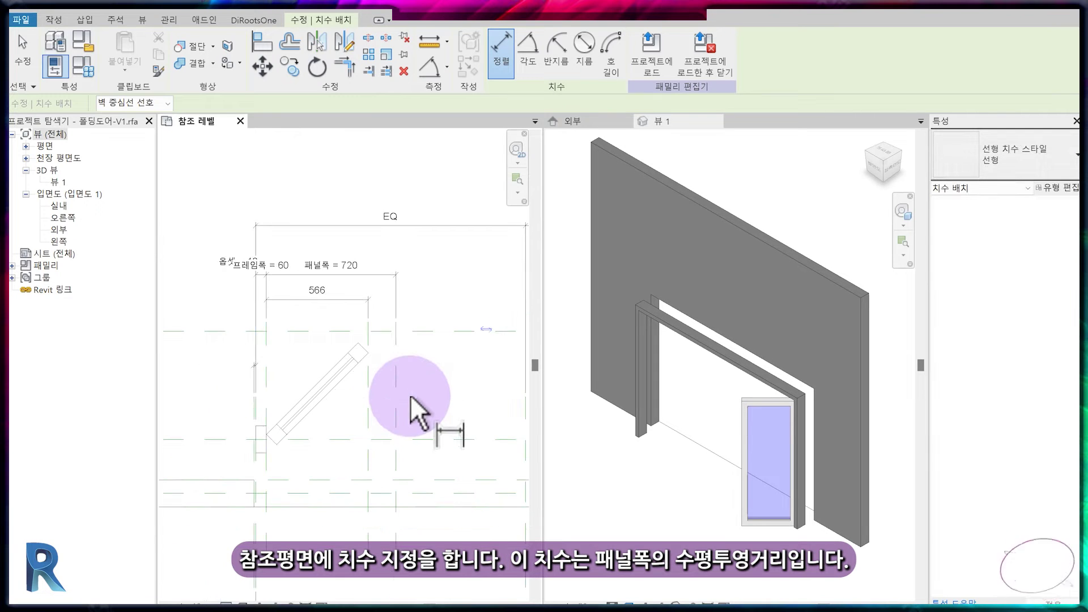
# - Align and lock the slanted panel's right end to the copied vertical reference plane
pyautogui.press('Escape')
pyautogui.press('a')
pyautogui.press('l')
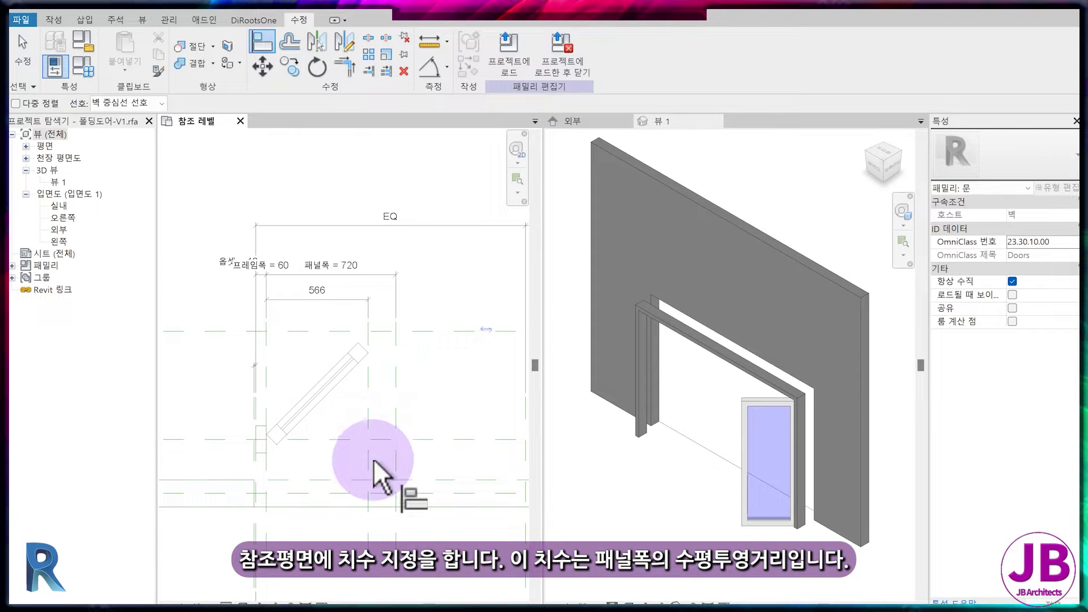
pyautogui.click(396, 451)
pyautogui.press('Escape')
pyautogui.press('Escape')
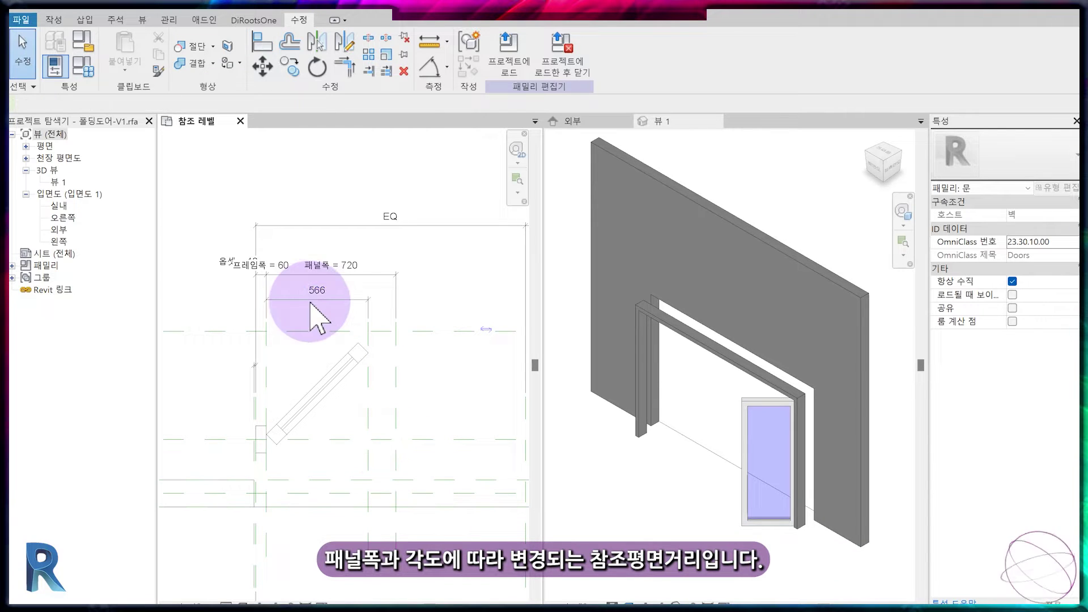
# - Label the new horizontal dimension above the slanted panel with a new type family parameter named 배열폭
pyautogui.click(316, 300)
pyautogui.click(637, 52)
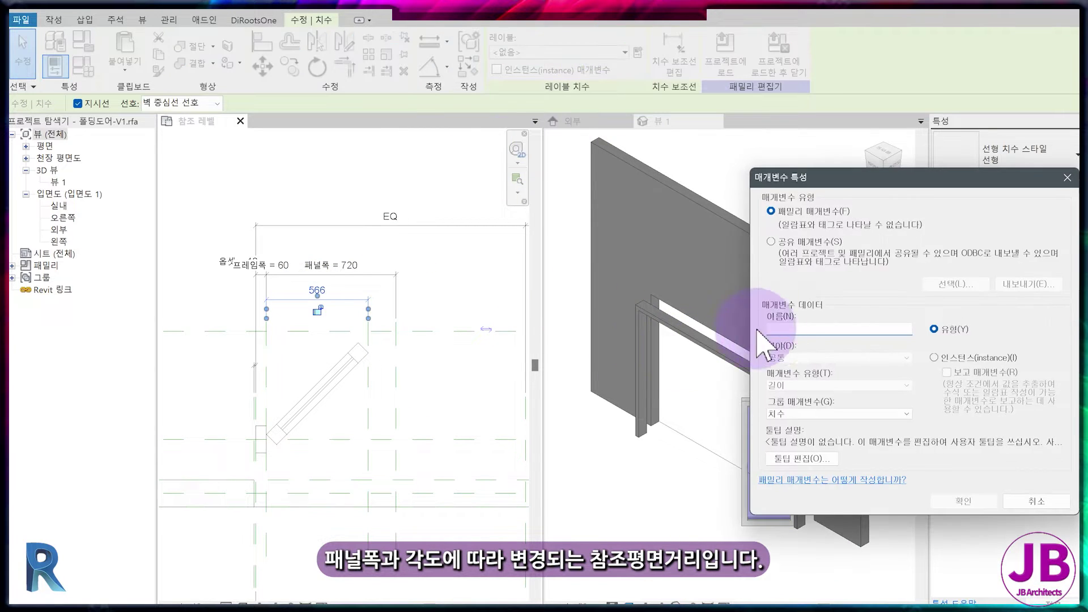
pyautogui.moveTo(848, 186); pyautogui.dragTo(602, 203)
pyautogui.click(574, 347)
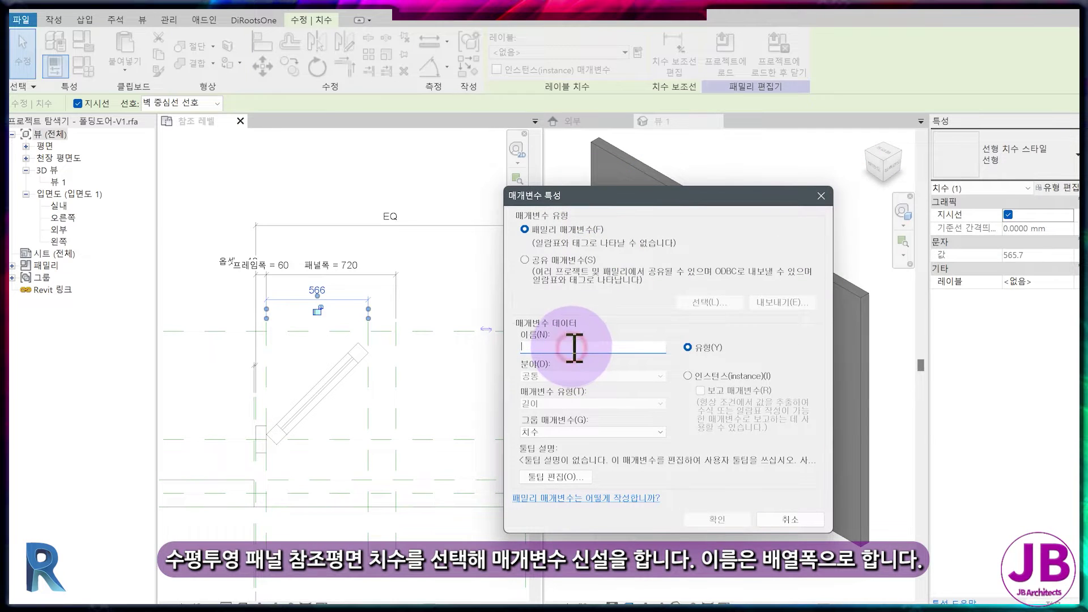
pyautogui.write('배열폭')
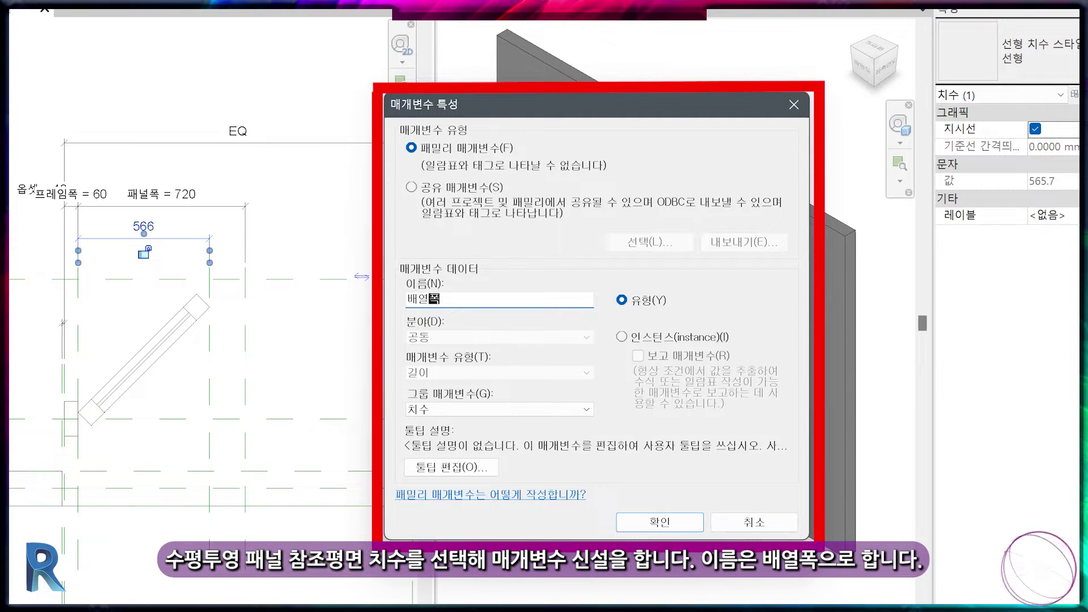
pyautogui.press('Return')
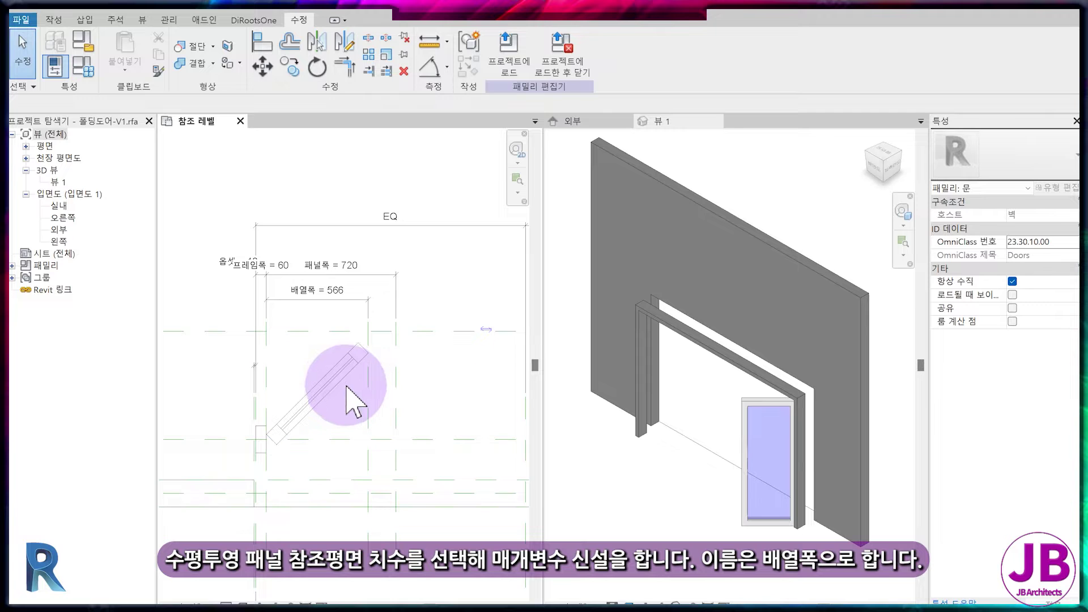
# - Associate the placed 도어패널-V1's 패널두께 type parameter with a new family parameter named 패널두께
pyautogui.click(343, 397)
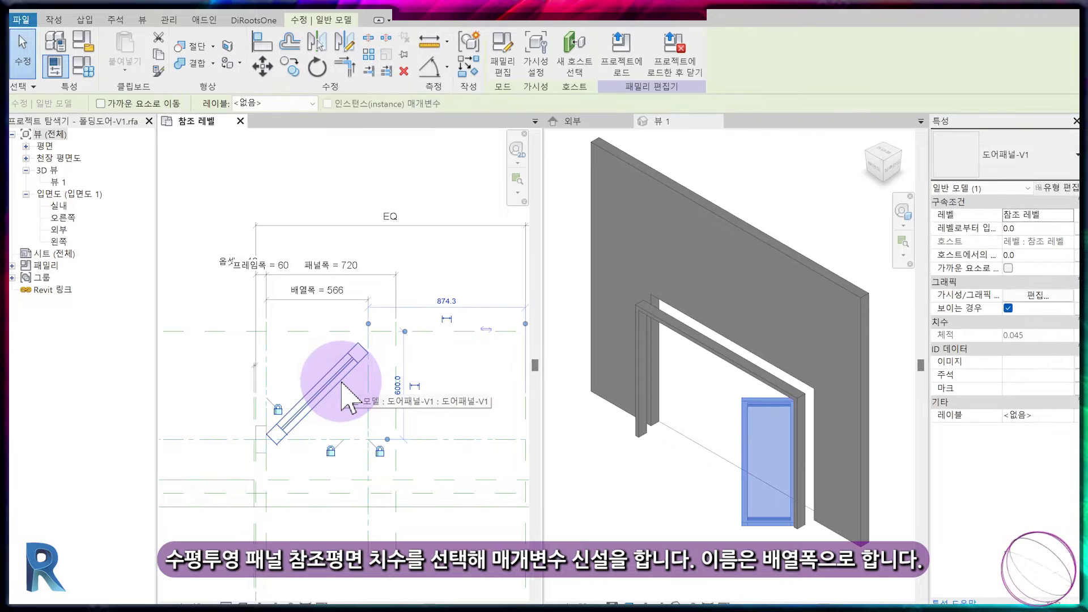
pyautogui.click(1064, 190)
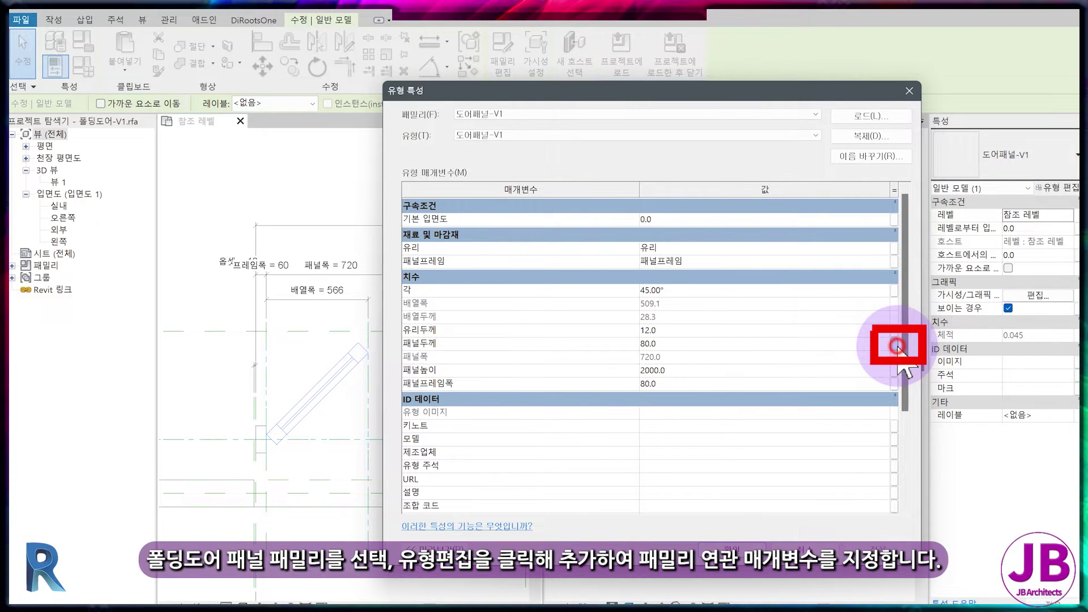
pyautogui.click(896, 344)
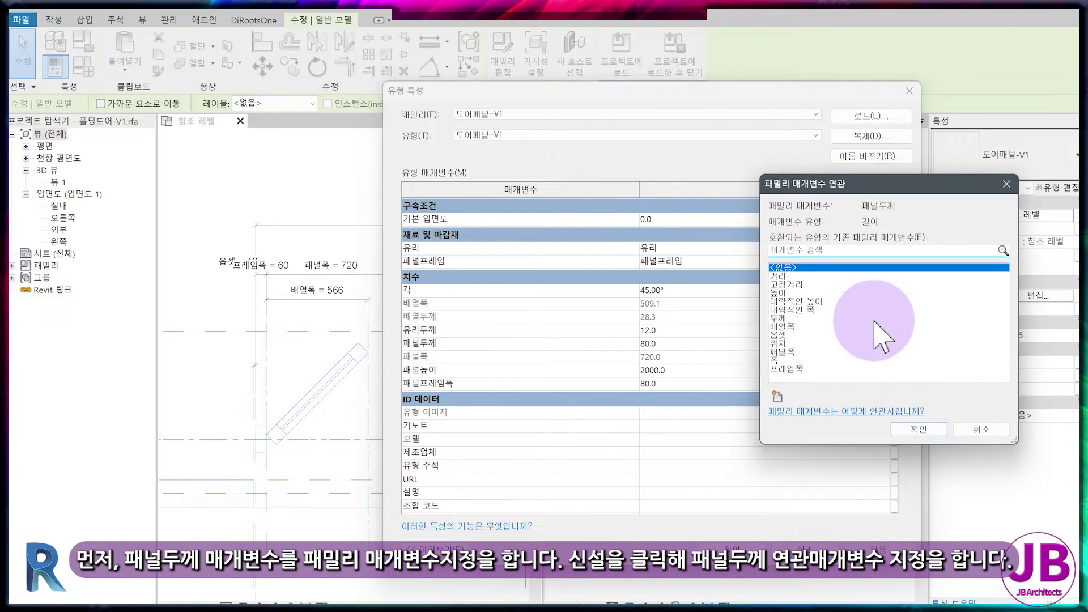
pyautogui.click(778, 396)
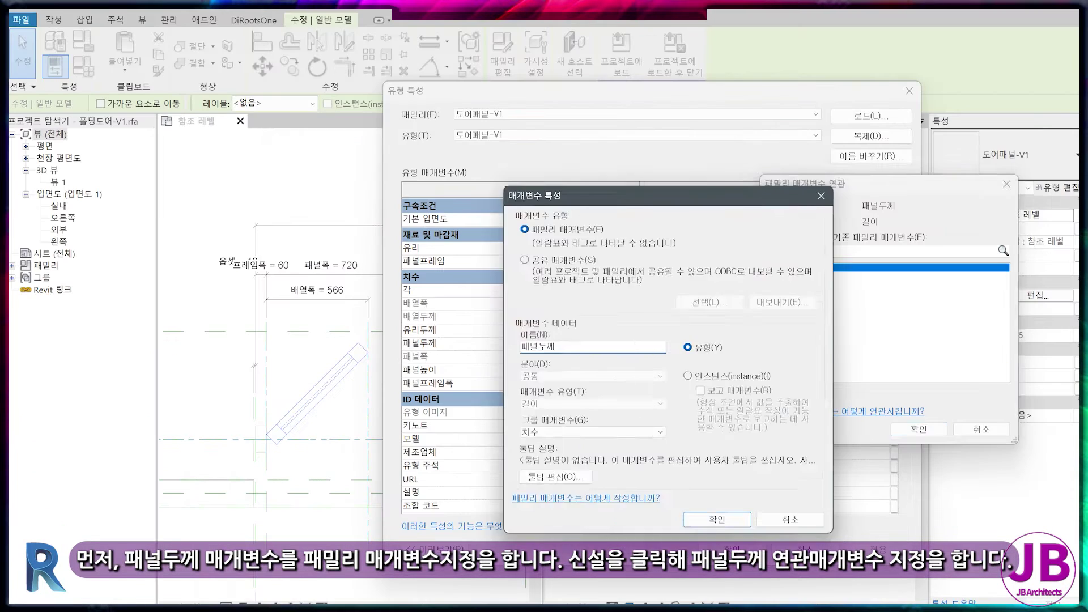
pyautogui.press('Return')
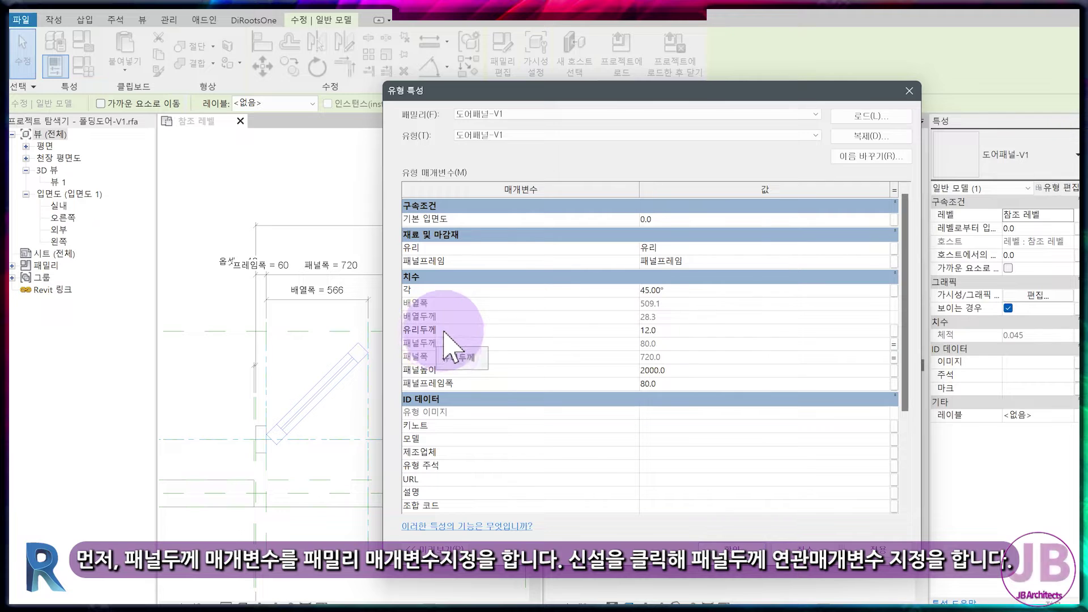
# - Associate the panel's 패널높이 type parameter with a new family parameter named 패널높이
pyautogui.click(895, 372)
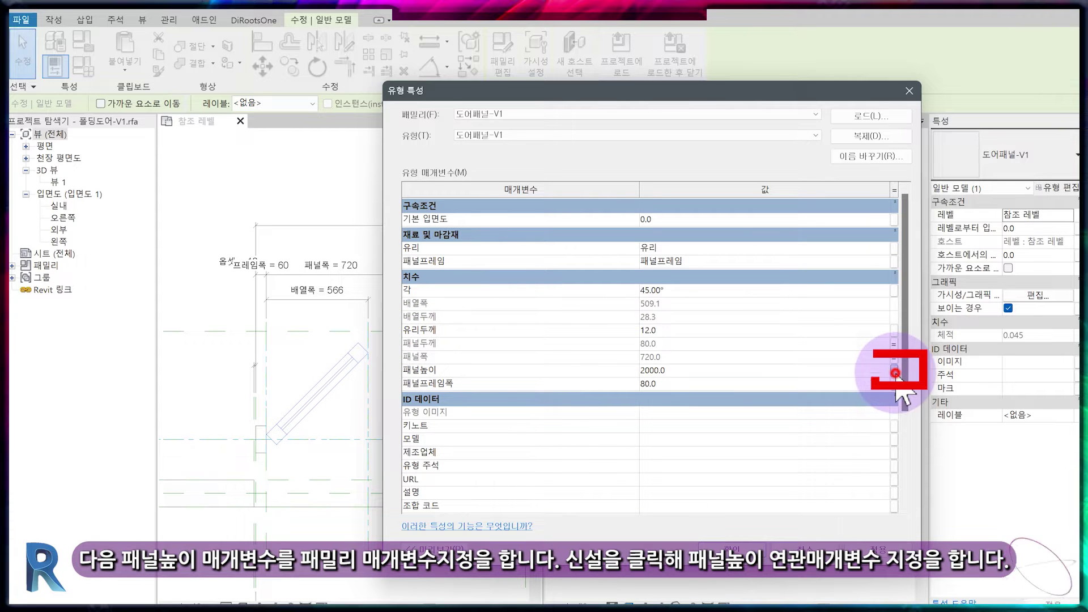
pyautogui.click(788, 404)
pyautogui.click(532, 341)
pyautogui.write('패널높이')
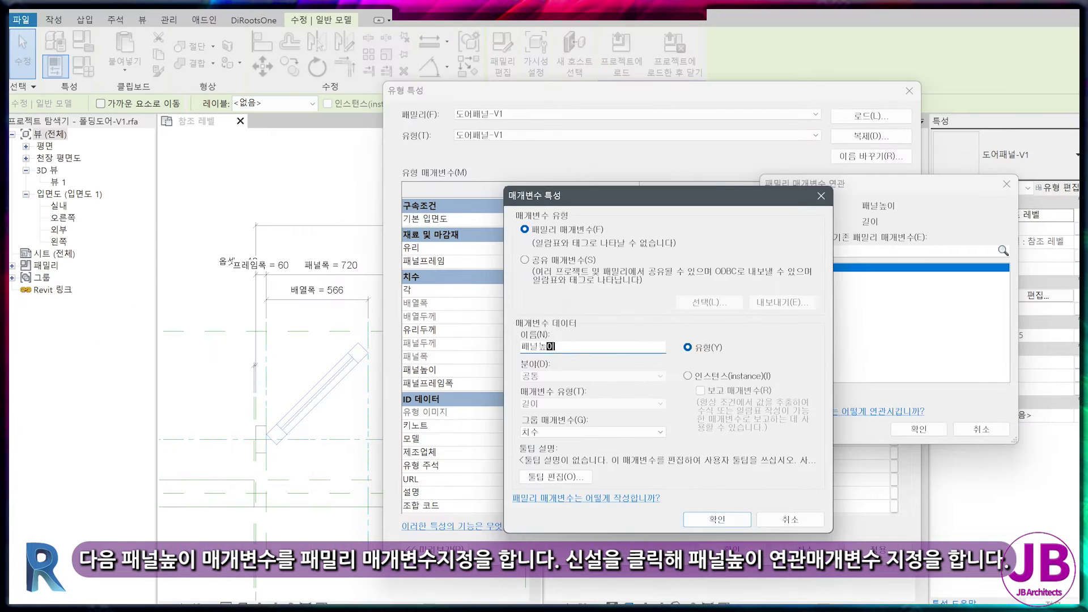
pyautogui.click(632, 508)
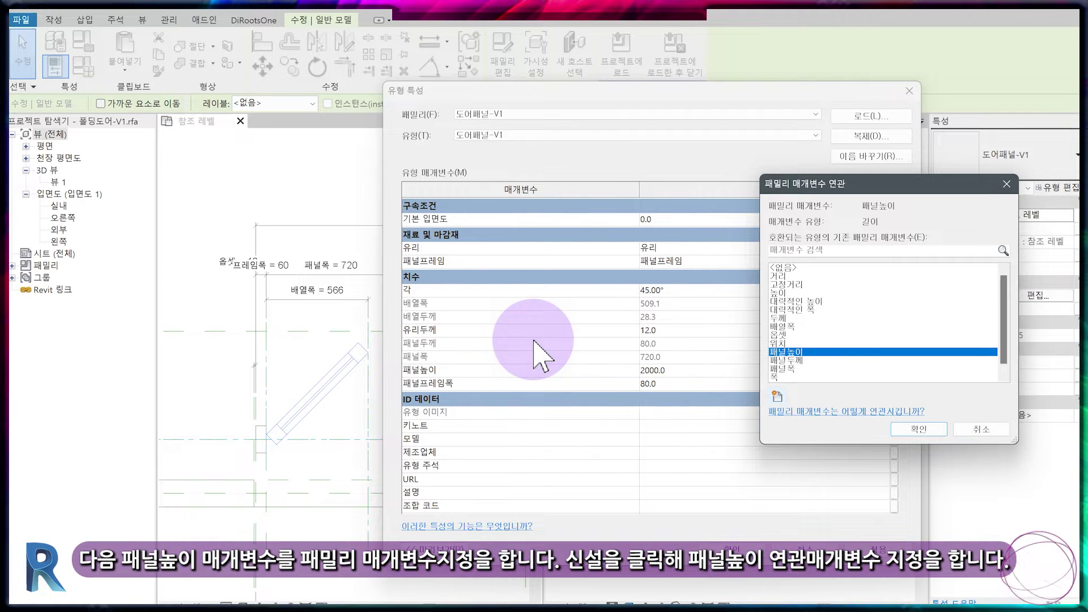
pyautogui.click(919, 429)
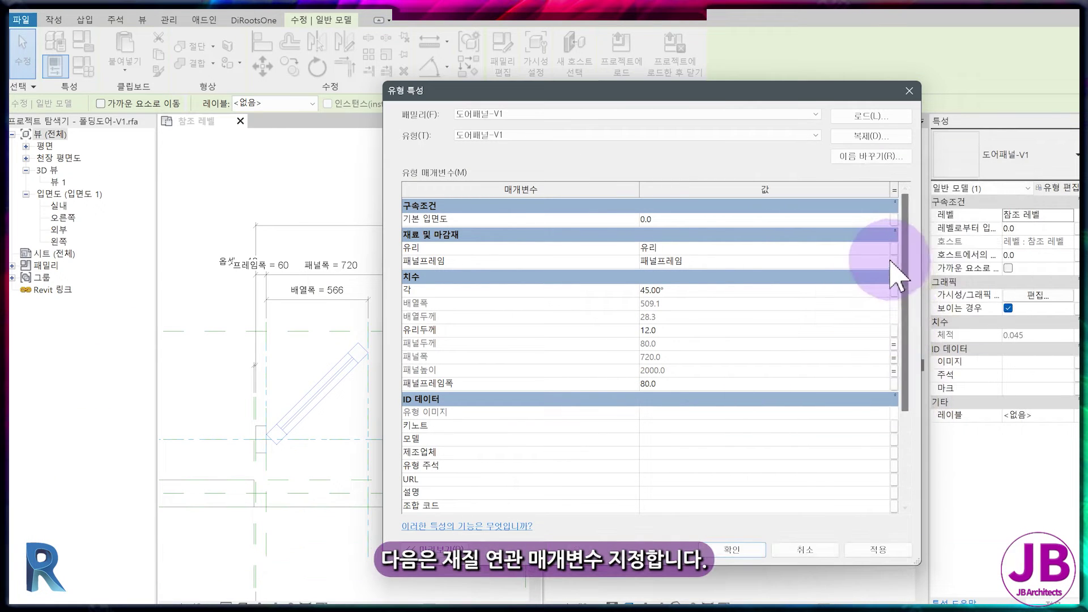
# - Associate the panel's 패널프레임 material parameter with a new family material parameter named 패널프레임
pyautogui.click(896, 261)
pyautogui.click(769, 386)
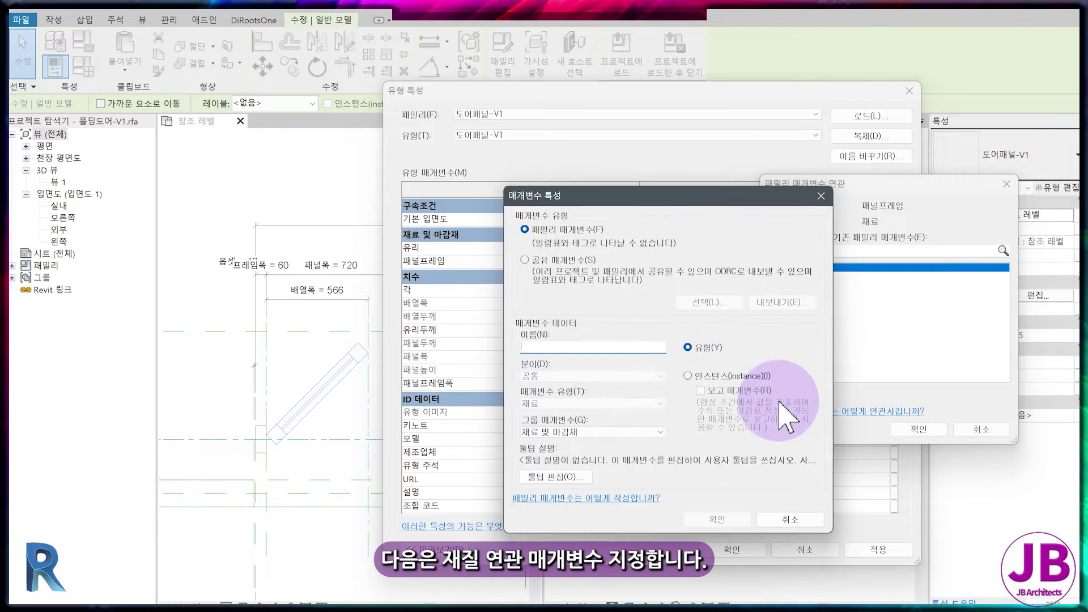
pyautogui.click(583, 347)
pyautogui.write('패널프레임')
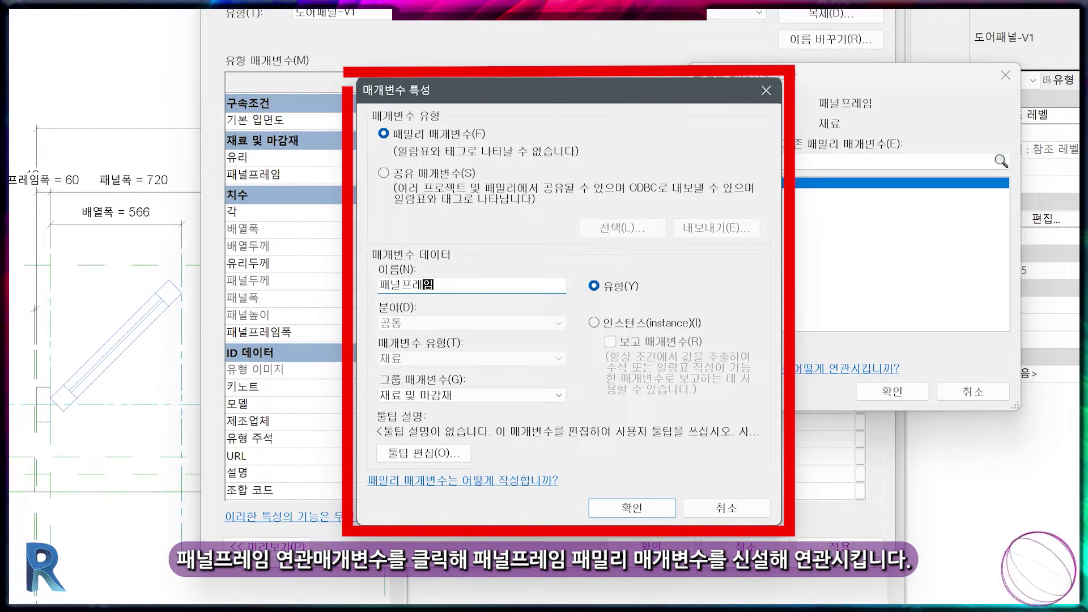
pyautogui.press('Return')
pyautogui.click(893, 392)
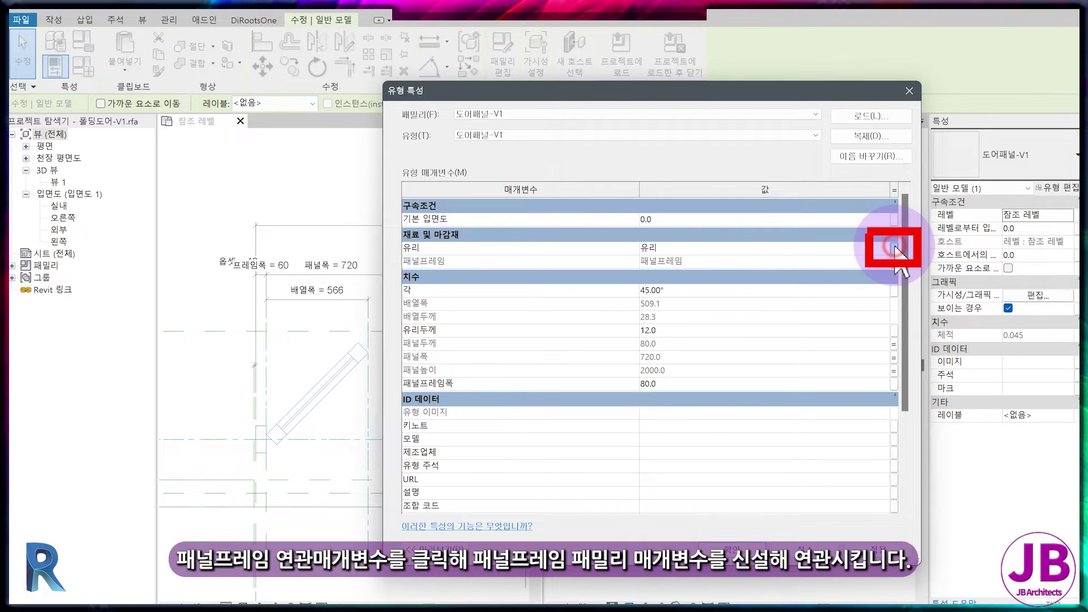
# - Associate the panel's 유리 material parameter with a new family material parameter named 유리 and apply the type properties
pyautogui.click(895, 248)
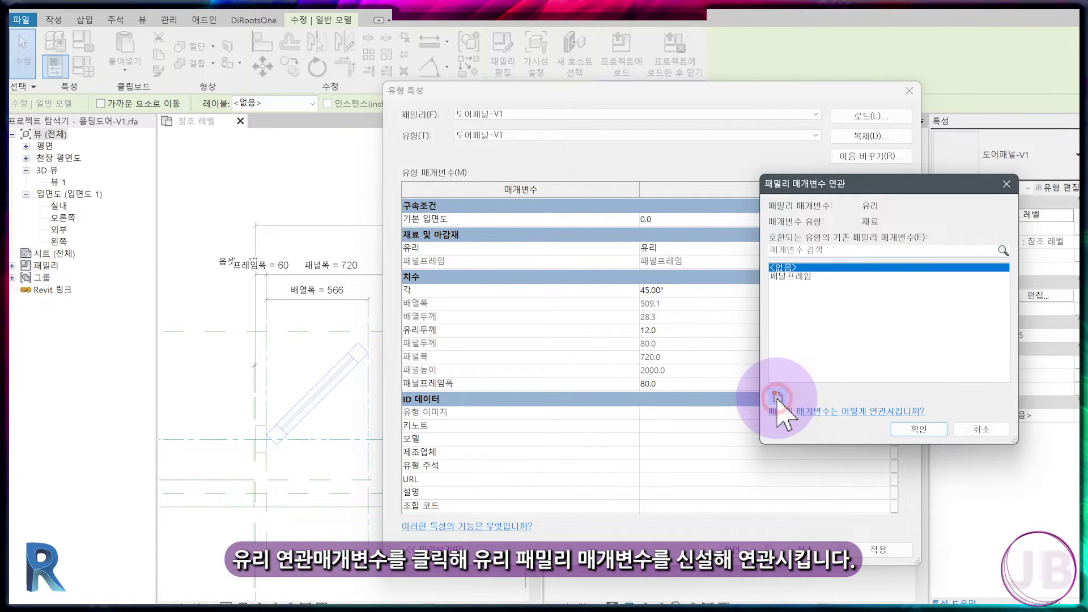
pyautogui.click(770, 391)
pyautogui.click(612, 349)
pyautogui.write('유')
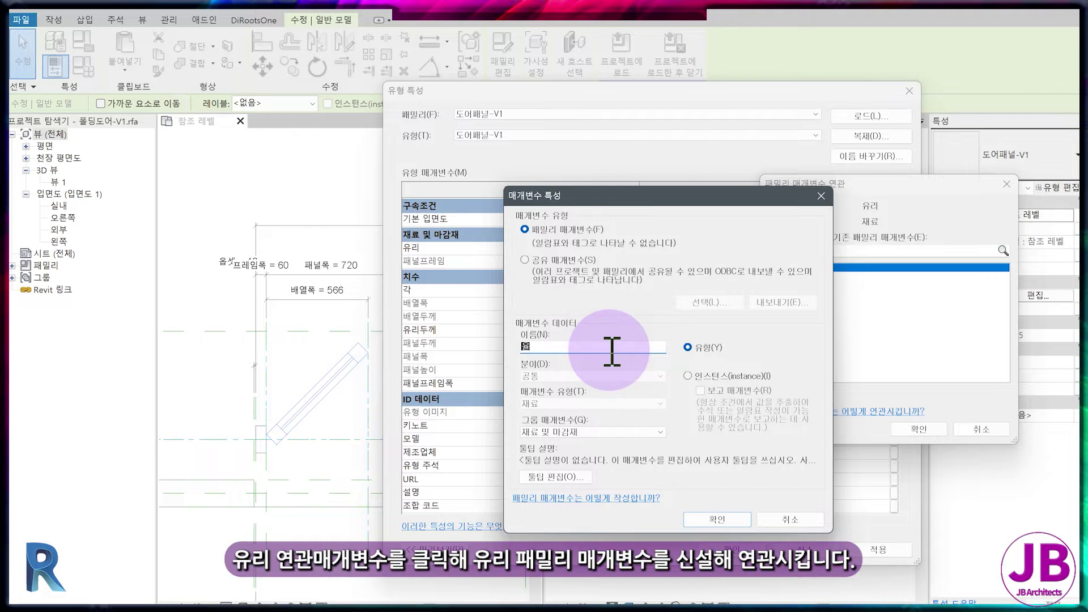
pyautogui.write('리')
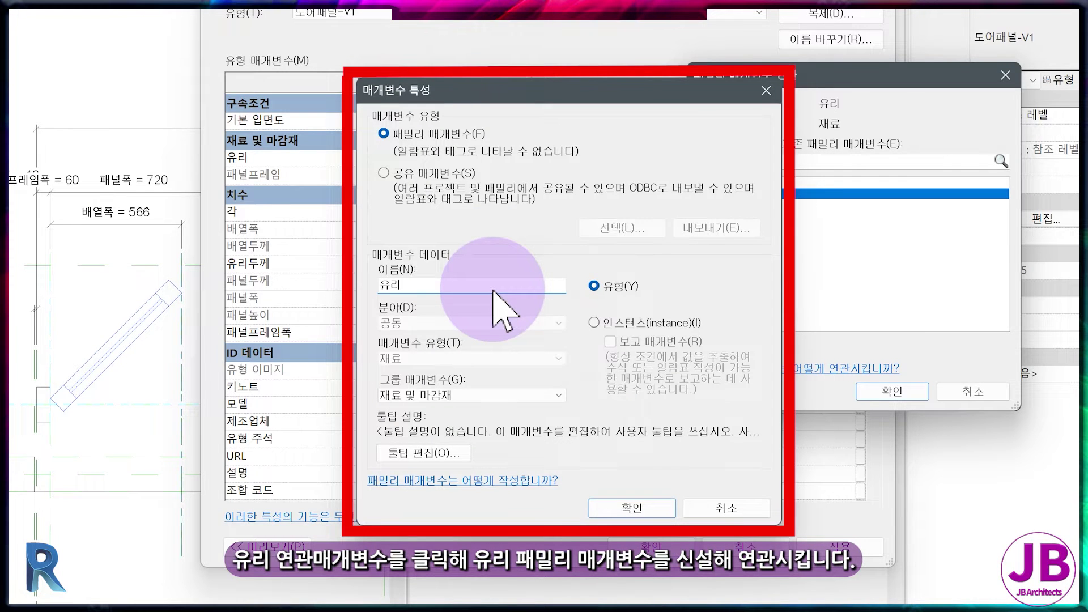
pyautogui.press('Return')
pyautogui.click(920, 429)
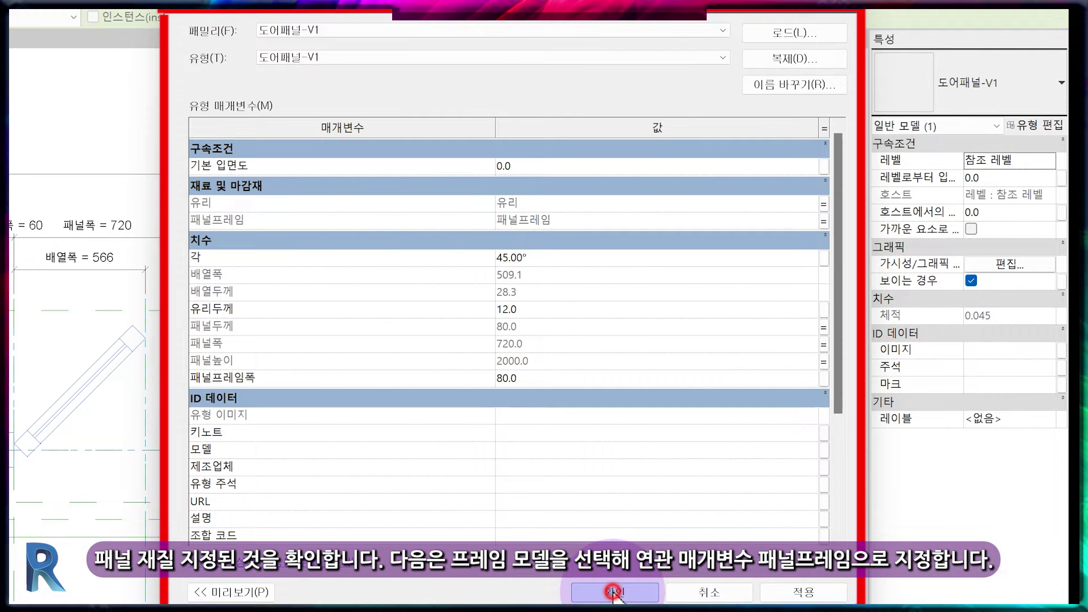
pyautogui.click(612, 592)
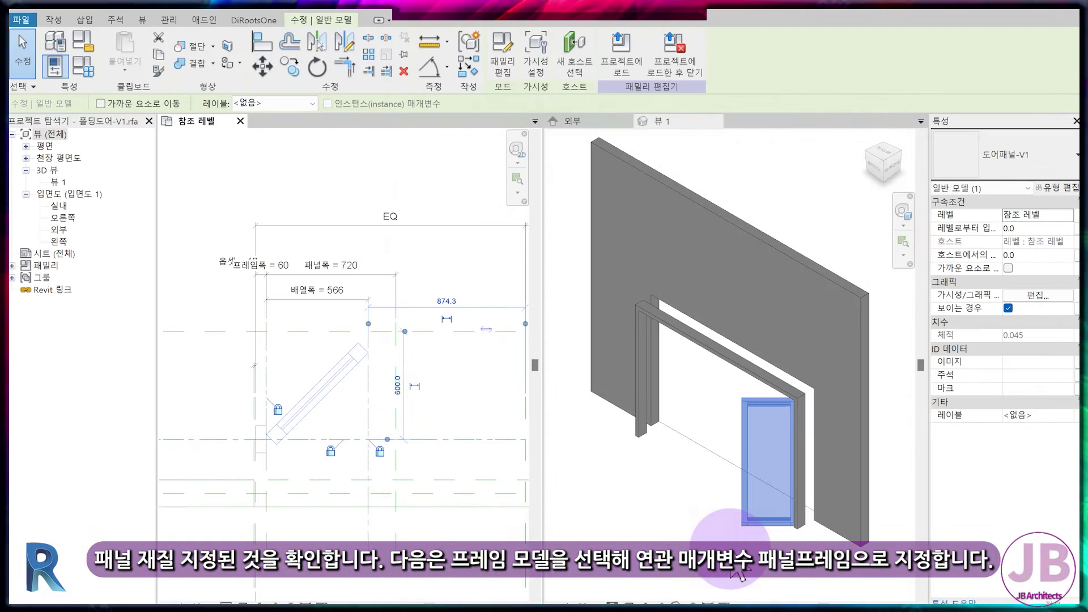
# - Associate the door frame sweep's material with the 패널프레임 parameter and check the materials in the 외부 elevation and 3D view
pyautogui.click(737, 363)
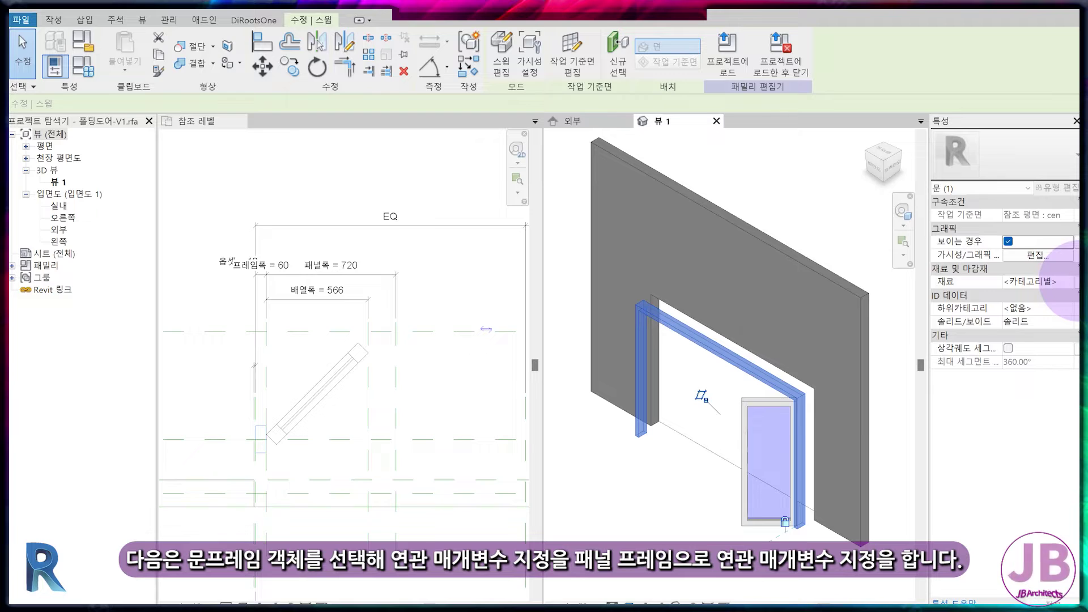
pyautogui.click(1069, 281)
pyautogui.click(790, 285)
pyautogui.click(919, 429)
pyautogui.click(701, 446)
pyautogui.click(653, 527)
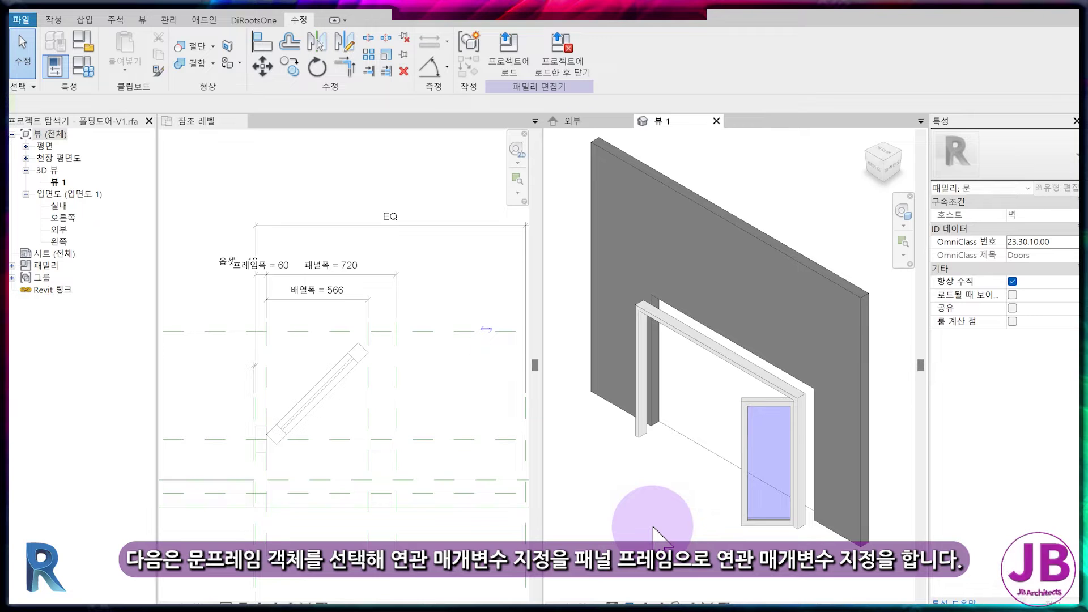
pyautogui.click(570, 121)
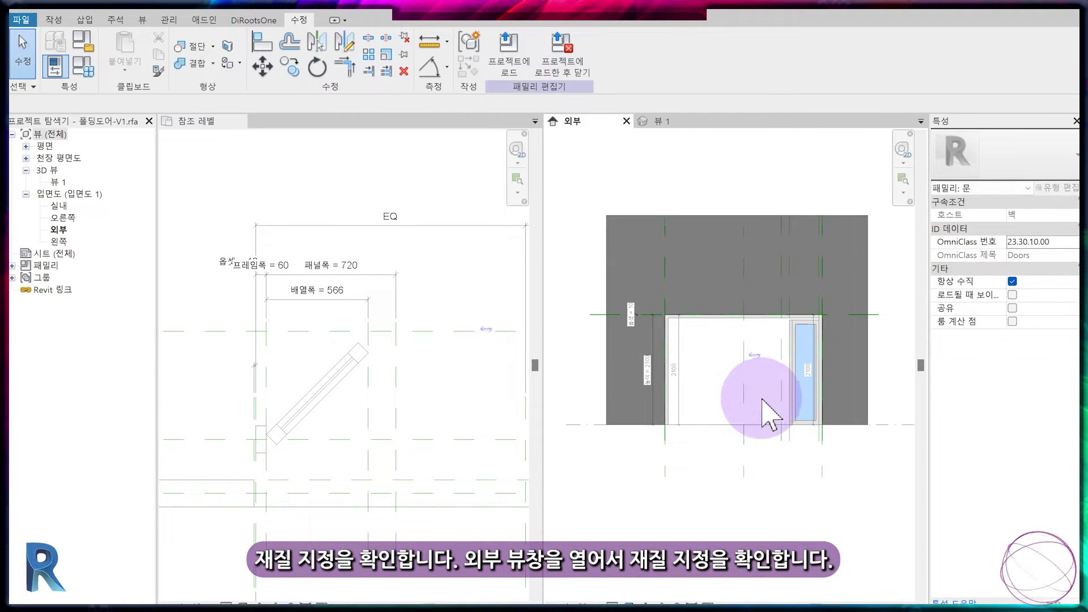
pyautogui.click(669, 124)
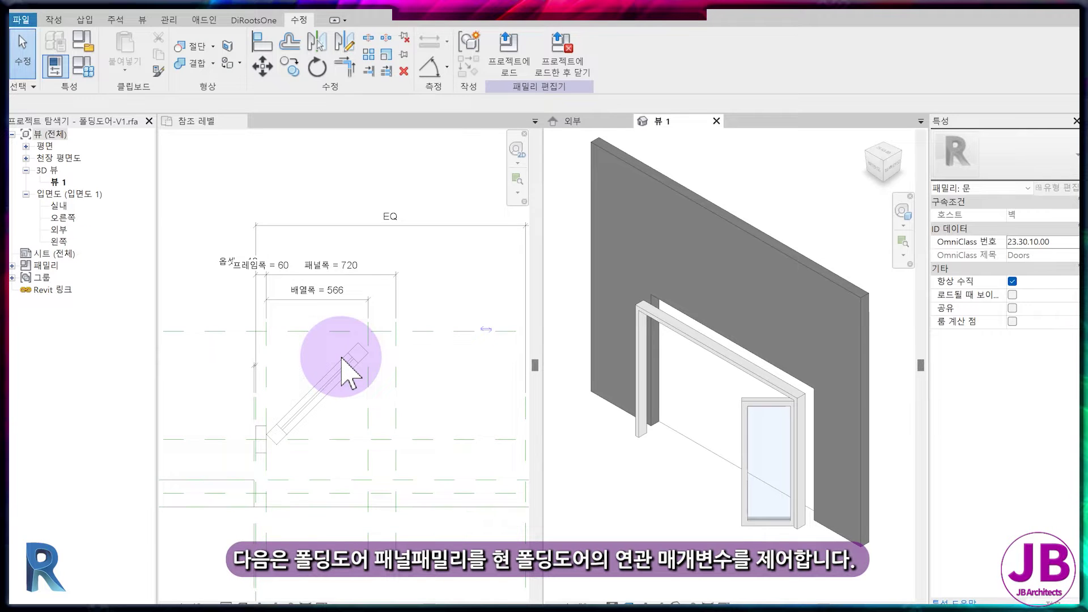
# - Set the door family's 폭 parameter to 3600 in the family types and apply it
pyautogui.scroll(2, 348, 374)
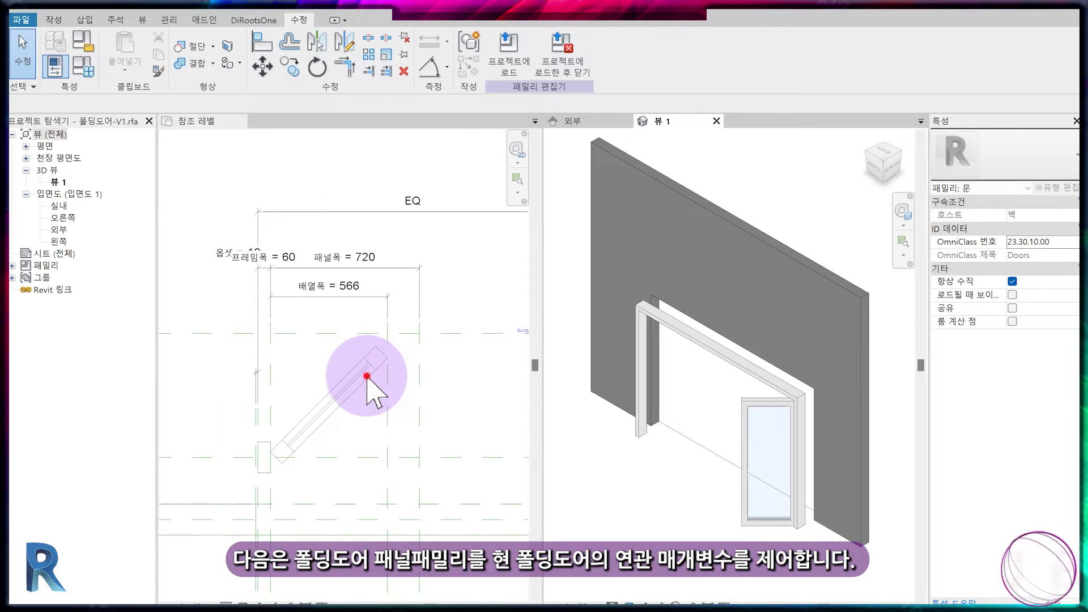
pyautogui.click(351, 385)
pyautogui.click(81, 71)
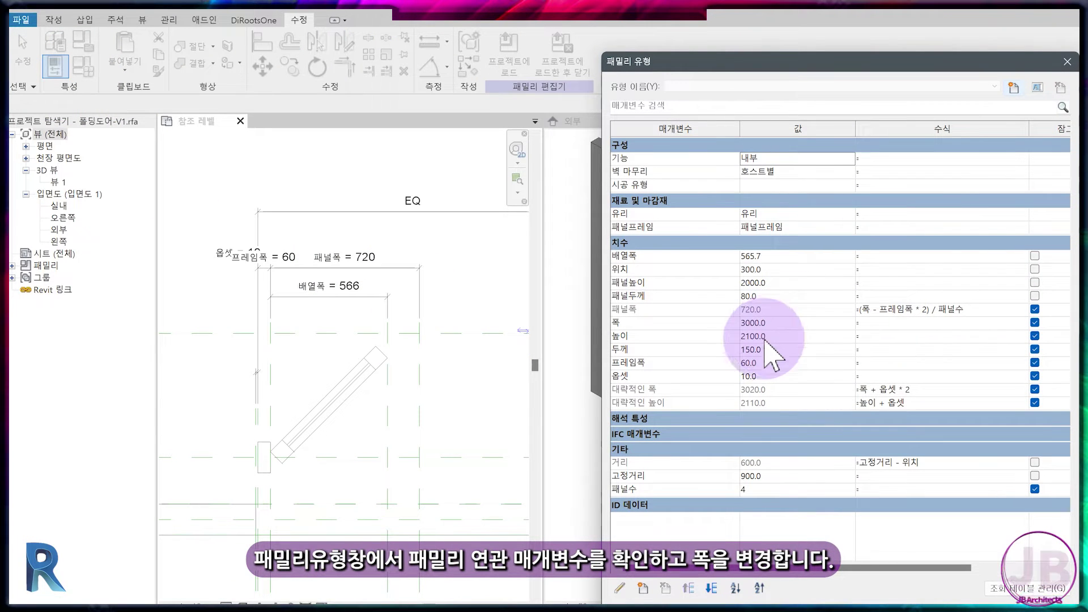
pyautogui.write('36')
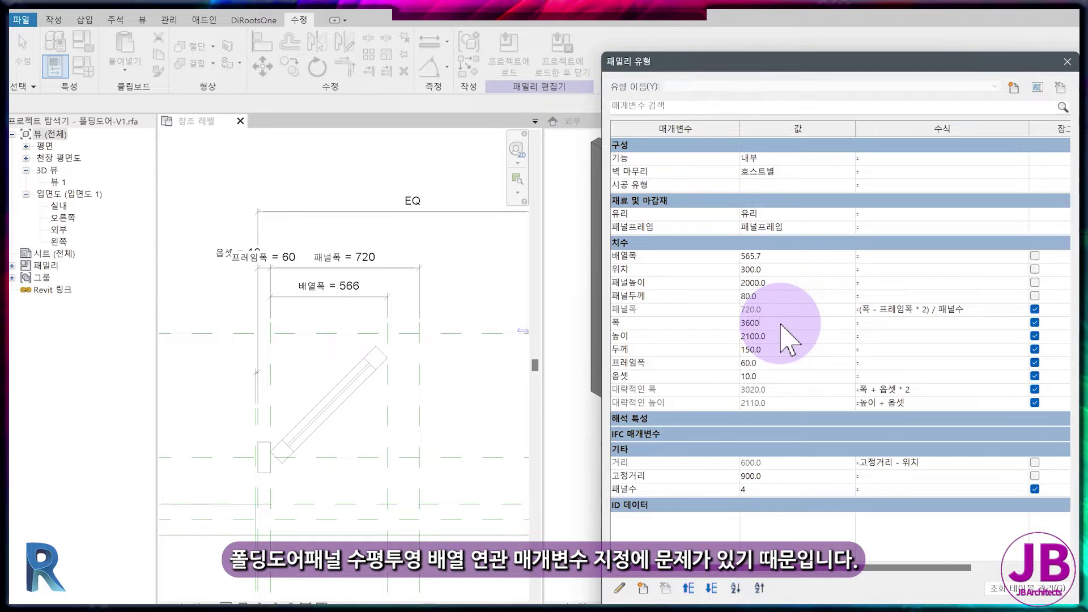
pyautogui.press('Tab')
pyautogui.click(753, 398)
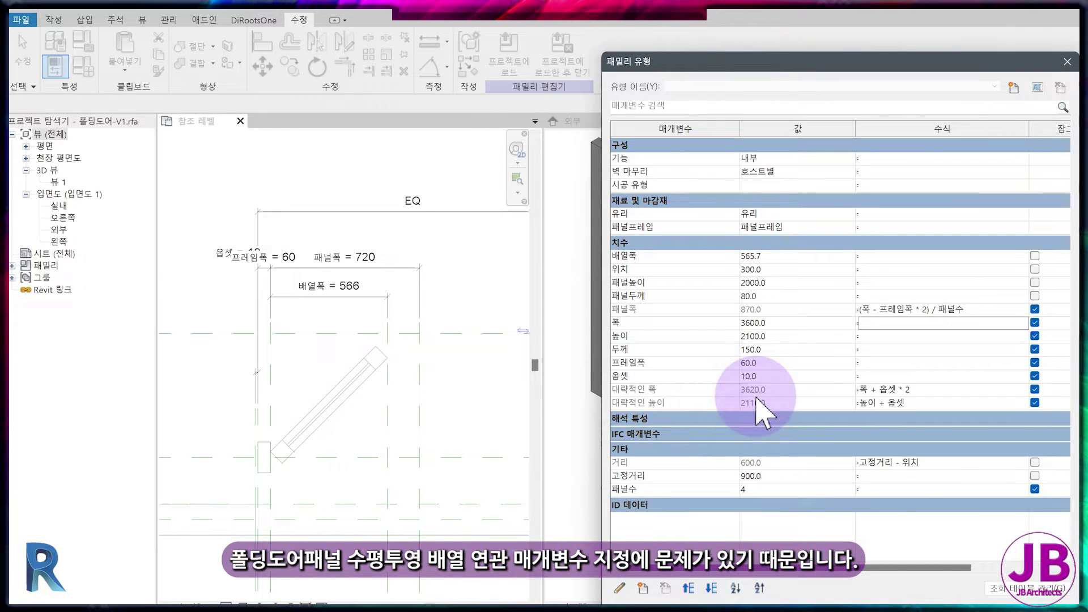
pyautogui.click(921, 602)
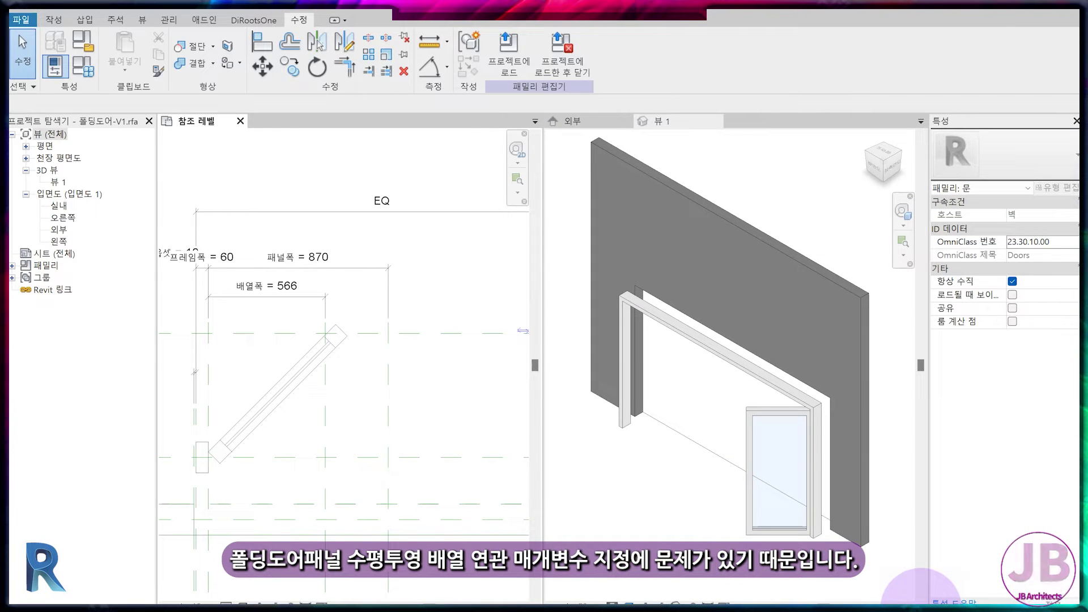
# - Associate the door panel's 각 angle parameter with a new family type parameter named 각 and apply the type properties
pyautogui.click(288, 386)
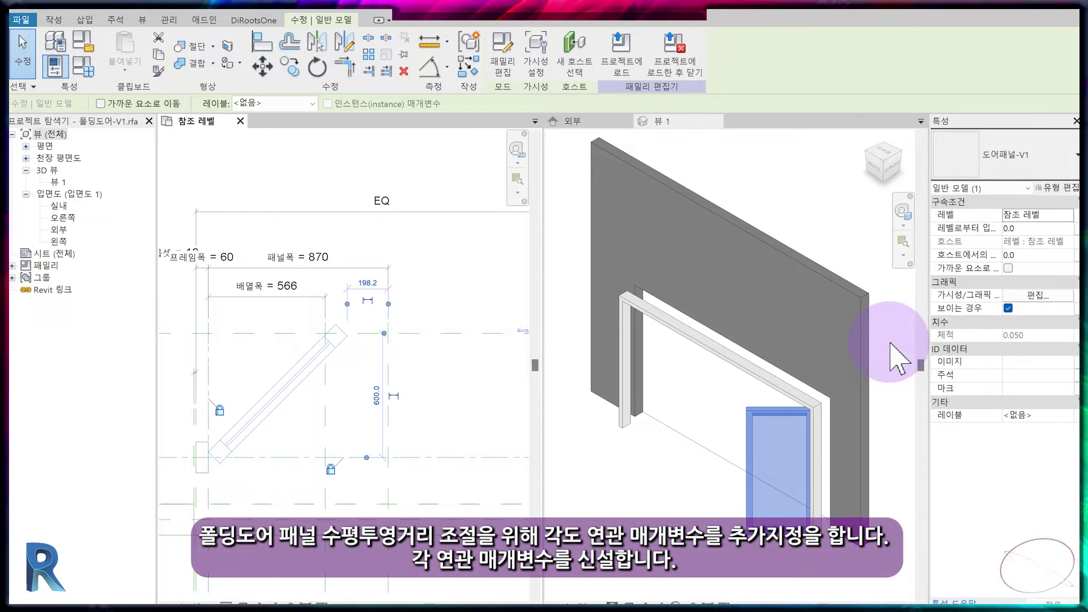
pyautogui.click(1057, 188)
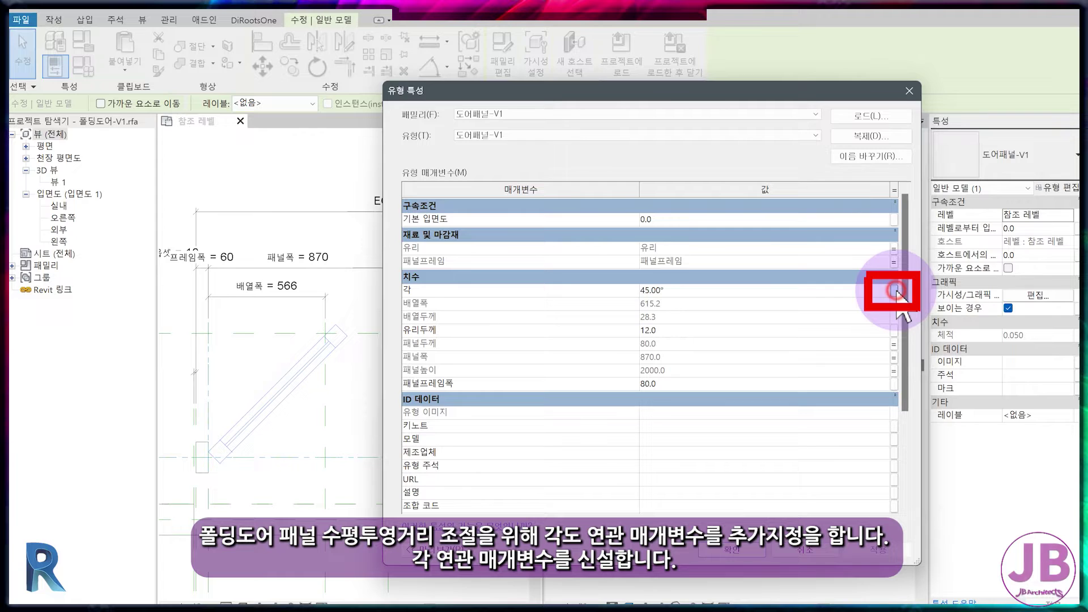
pyautogui.click(897, 293)
pyautogui.click(802, 388)
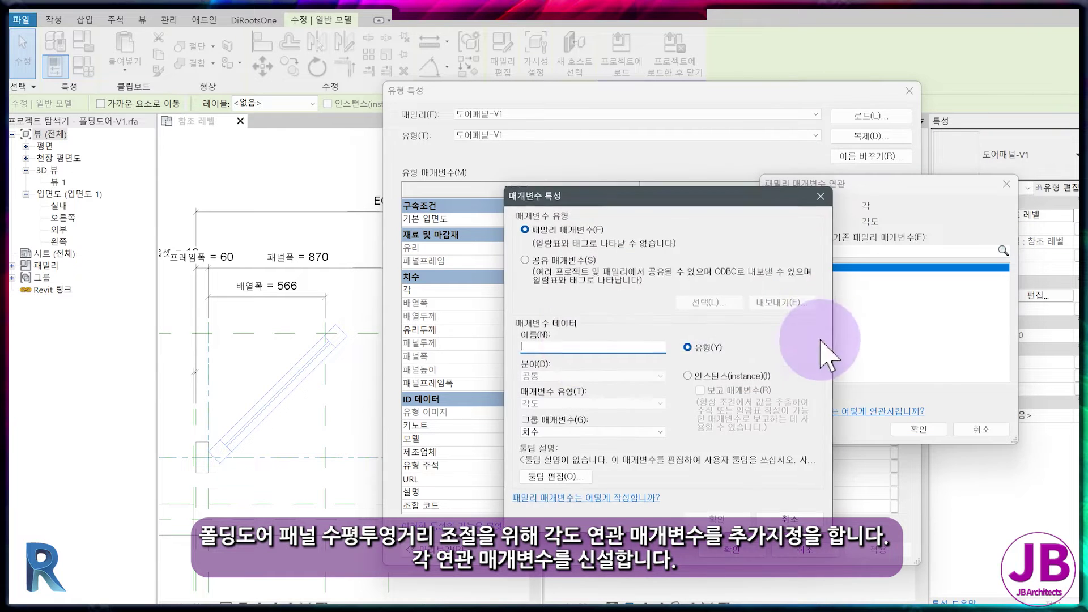
pyautogui.click(584, 346)
pyautogui.write('각')
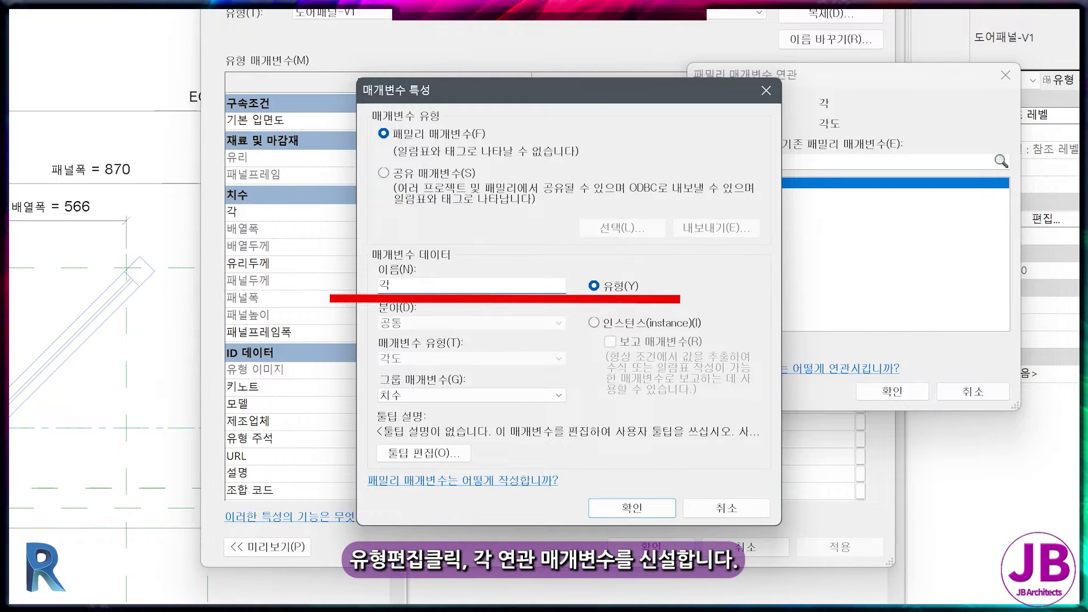
pyautogui.click(632, 508)
pyautogui.click(893, 391)
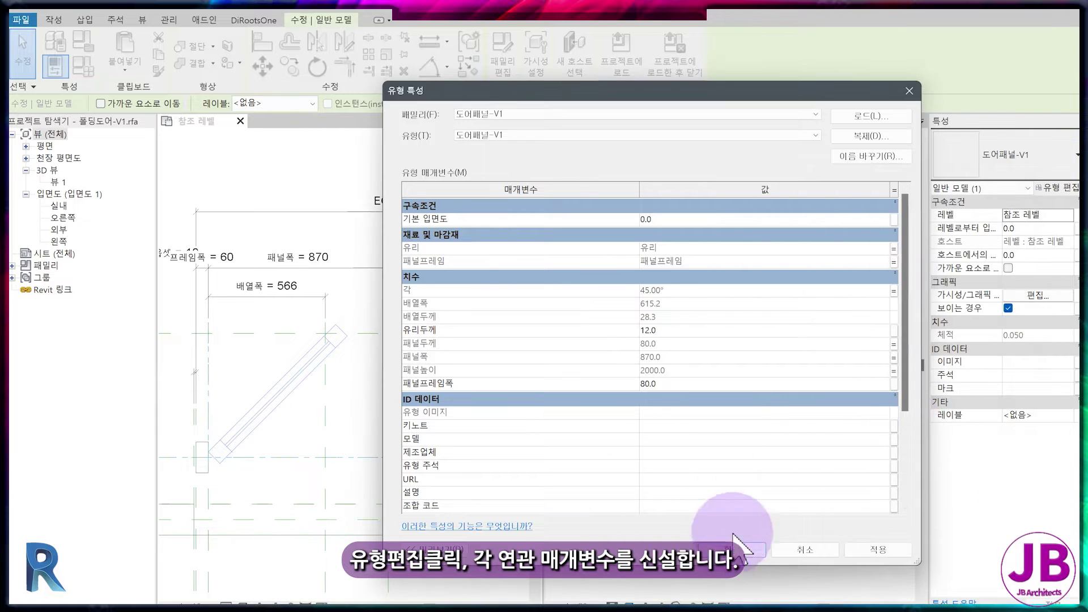
pyautogui.click(651, 545)
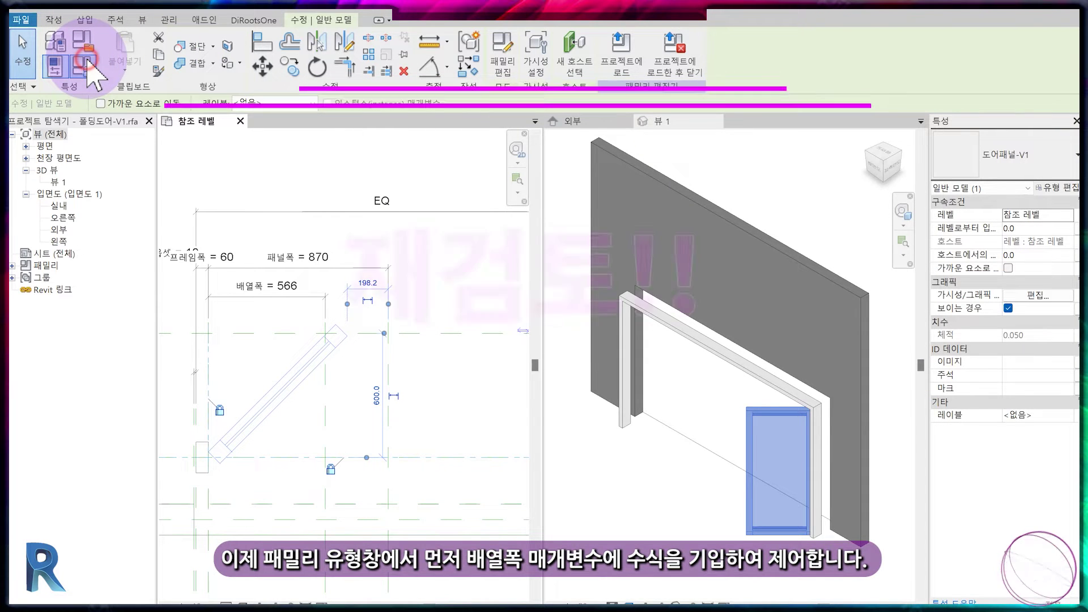
# - Enter the formula 패널폭 * cos(각) + 패널두께 * cos(90° - 각) for the 배열폭 parameter in the family types and apply it
pyautogui.click(85, 63)
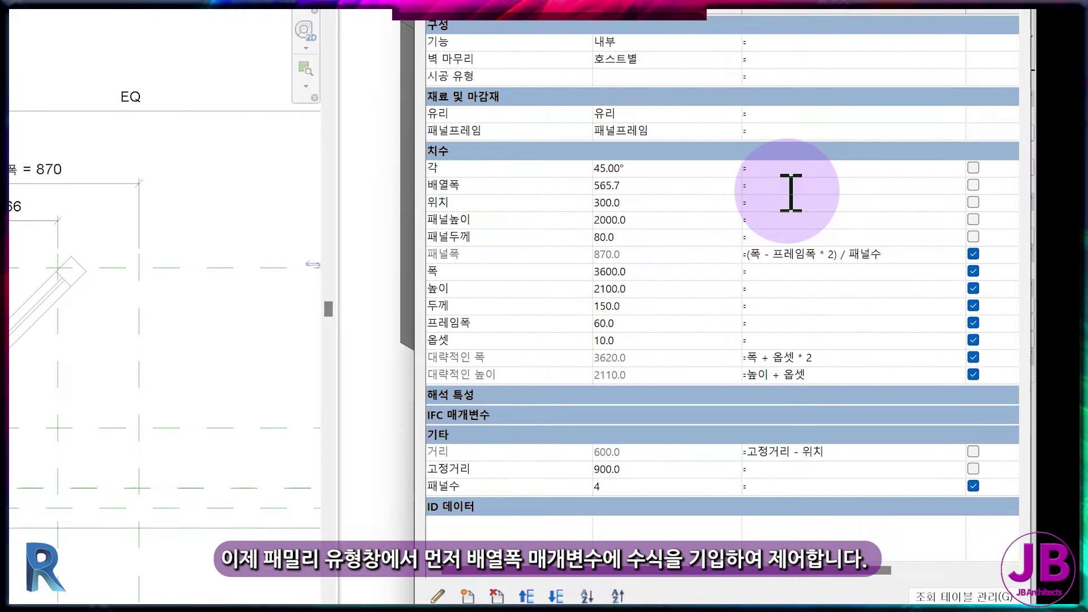
pyautogui.write('팬')
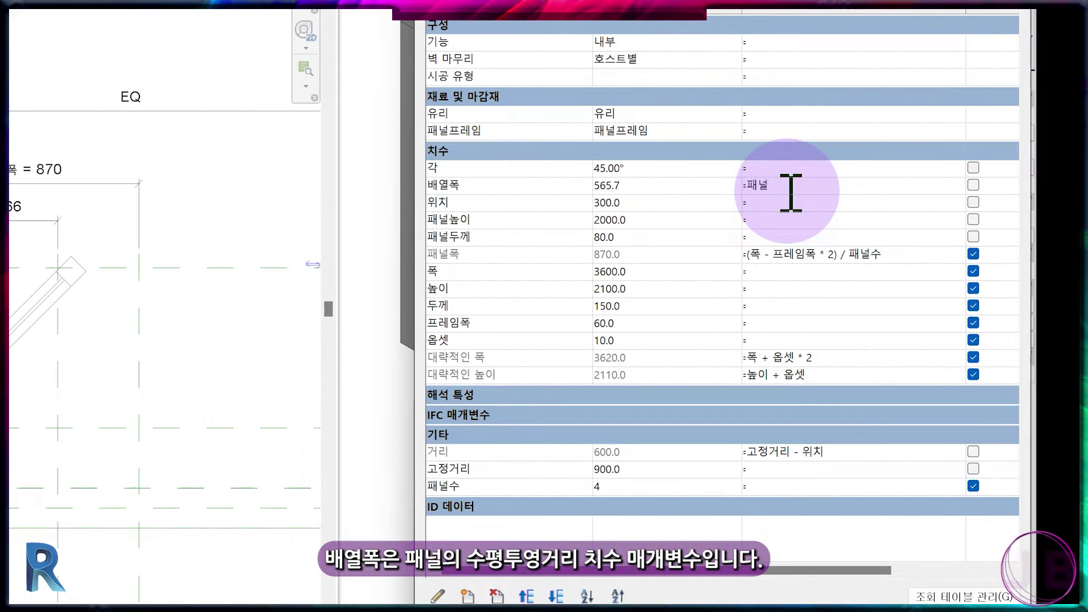
pyautogui.write('널폭*cos(ㄱ')
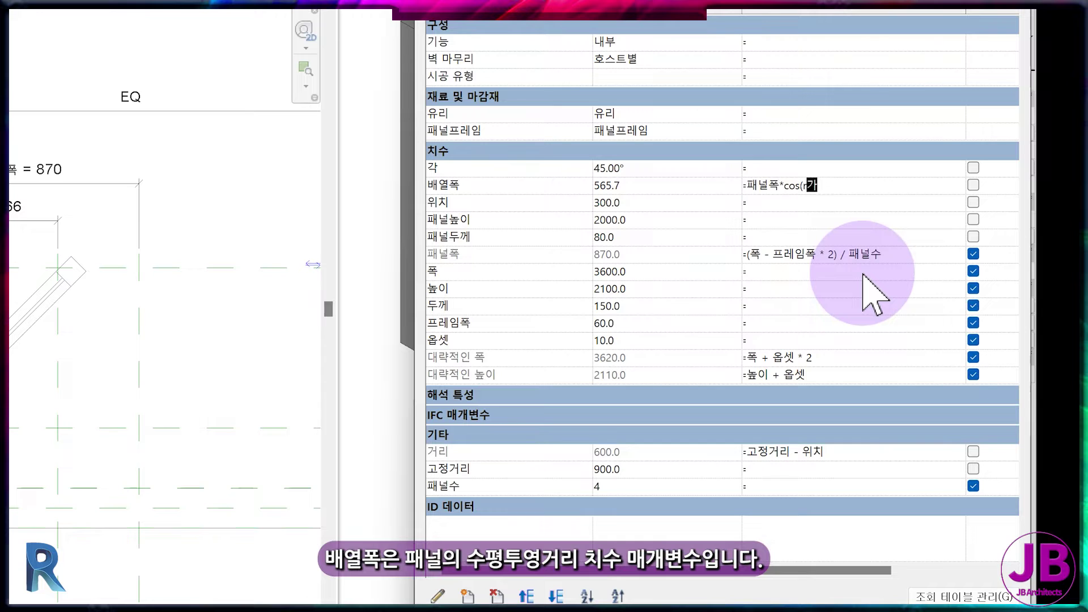
pyautogui.write(')+패널두께*cos(90-각')
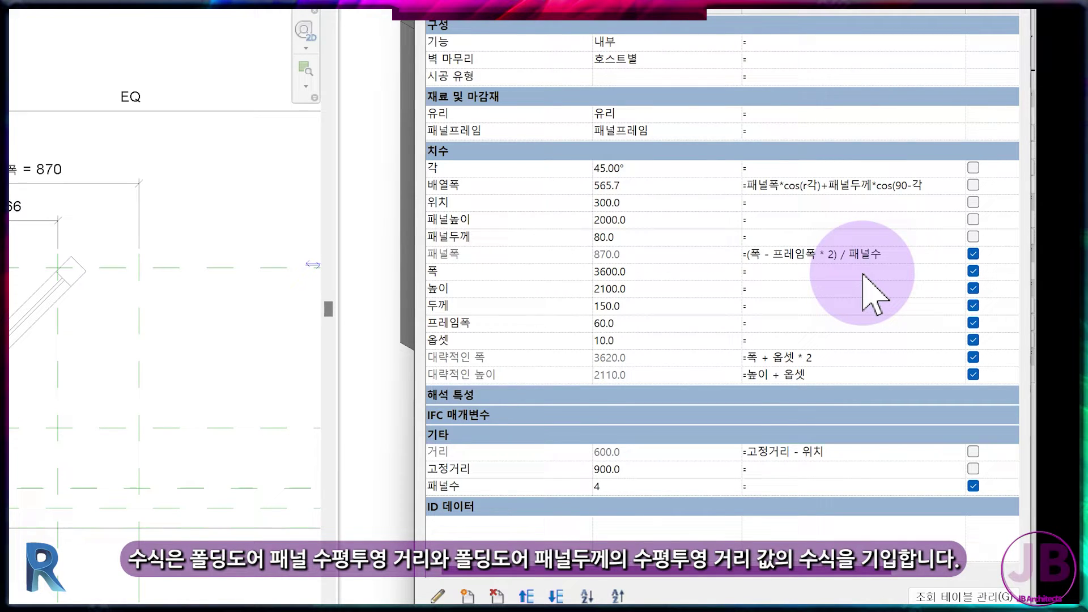
pyautogui.click(946, 611)
pyautogui.click(451, 284)
pyautogui.click(807, 183)
pyautogui.press('BackSpace')
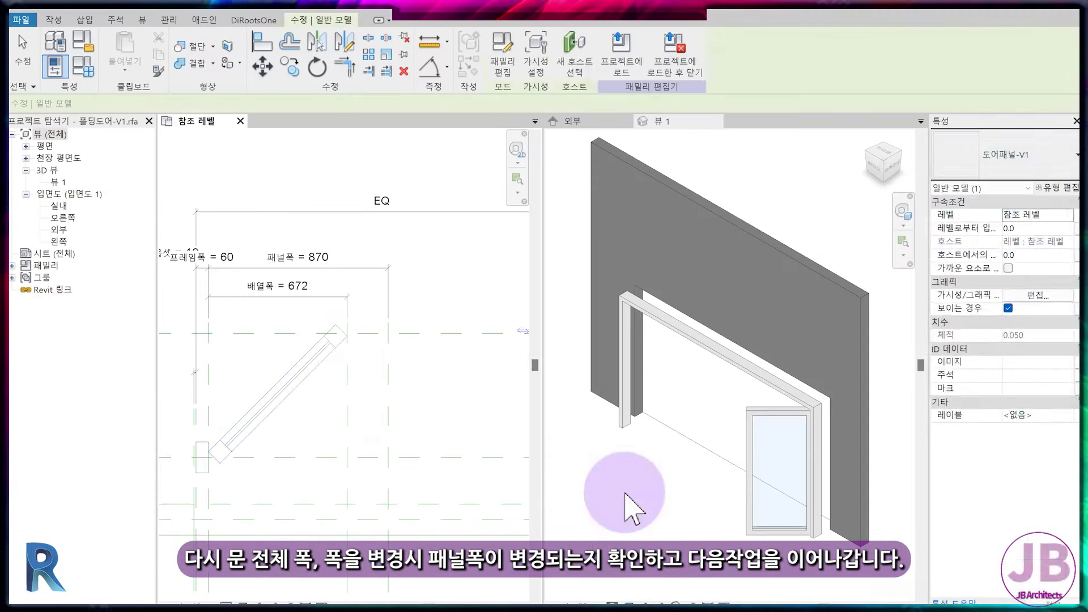
# - Set the door family's 폭 parameter to 3200 and check the panel in the 참조 레벨 plan
pyautogui.scroll(-2, 352, 414)
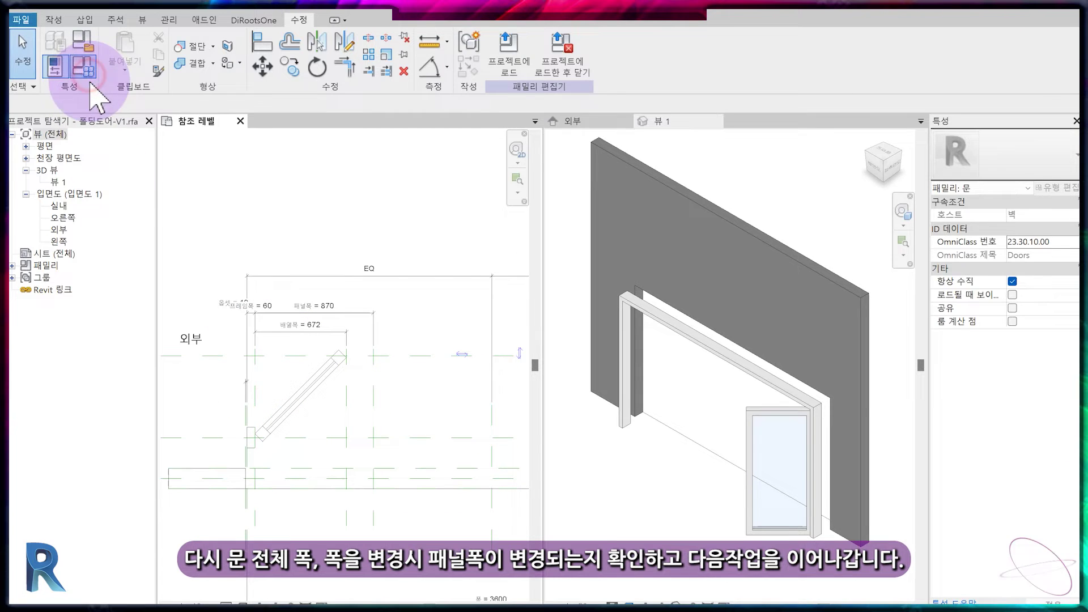
pyautogui.click(54, 66)
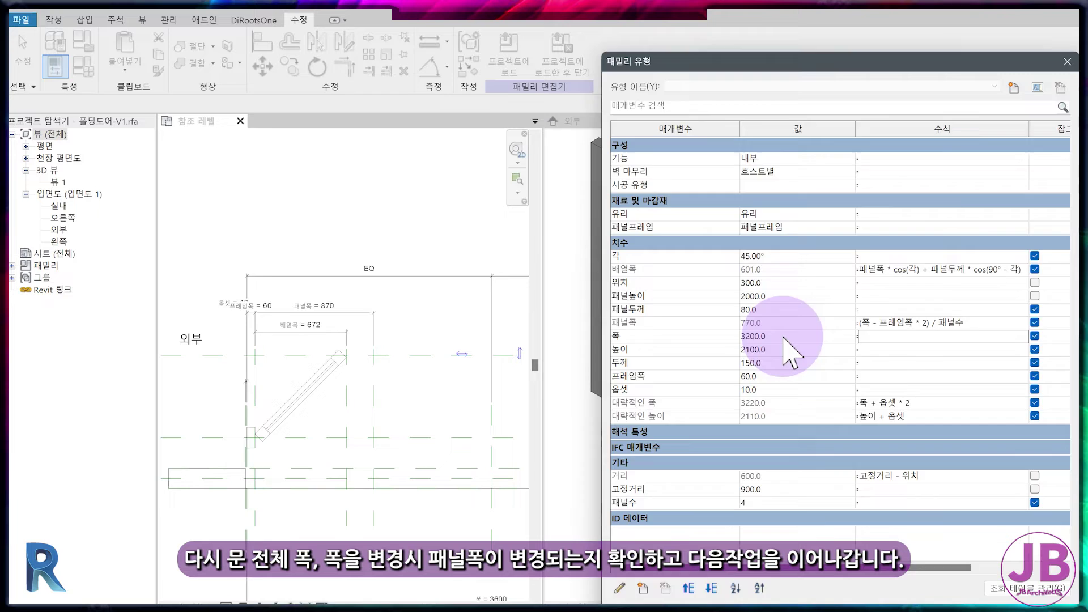
pyautogui.press('Return')
pyautogui.scroll(-3, 356, 397)
pyautogui.moveTo(354, 395); pyautogui.dragTo(302, 382, button='middle')
pyautogui.scroll(1, 299, 394)
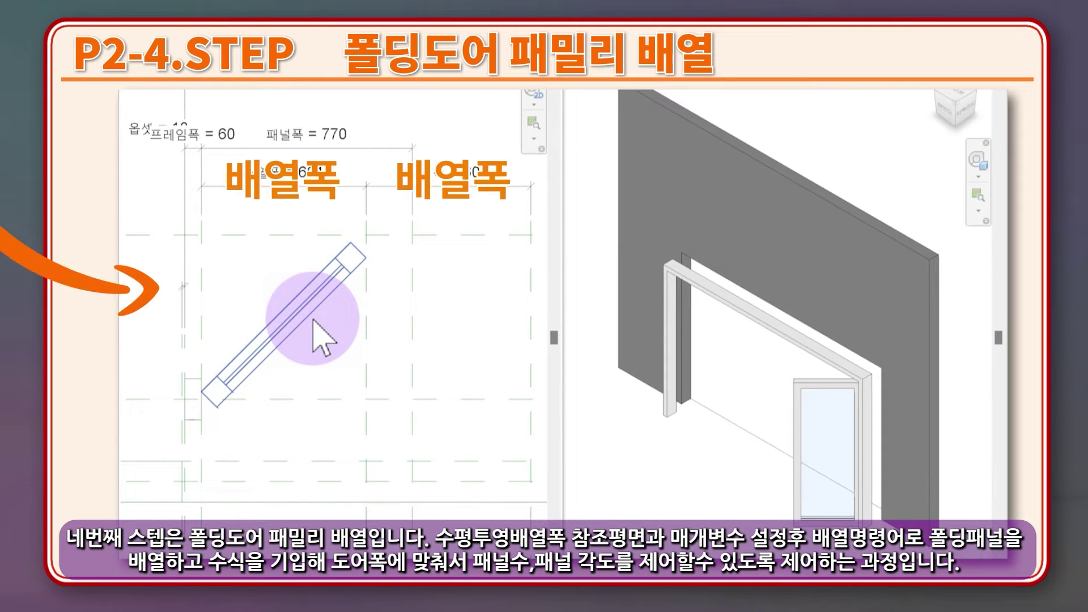
pyautogui.click(312, 319)
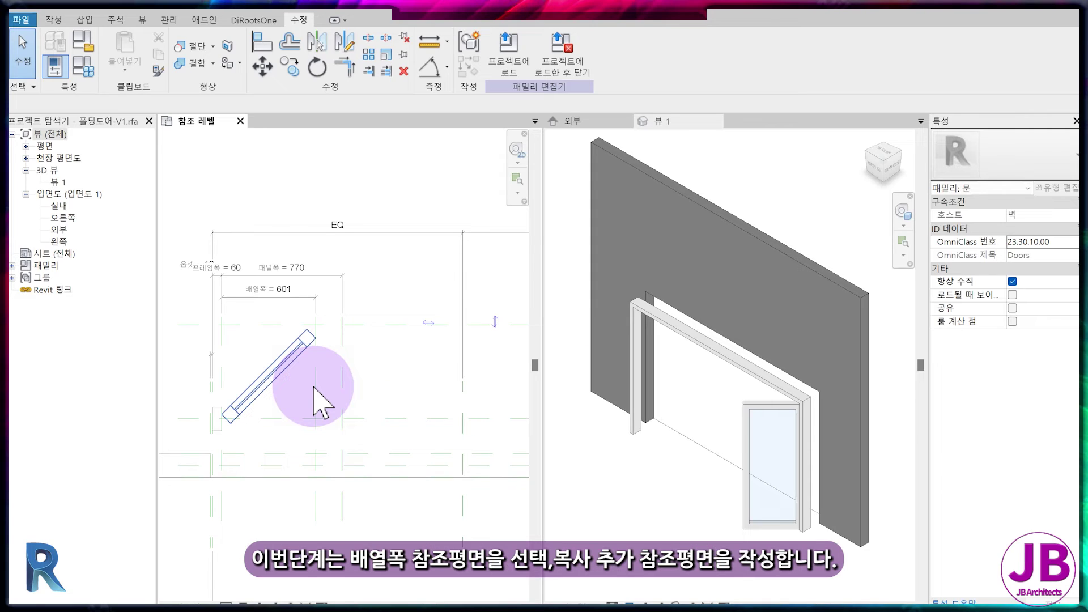
# - Copy the 배열폭 reference plane 601 mm to the right in the 참조 레벨 plan
pyautogui.click(315, 386)
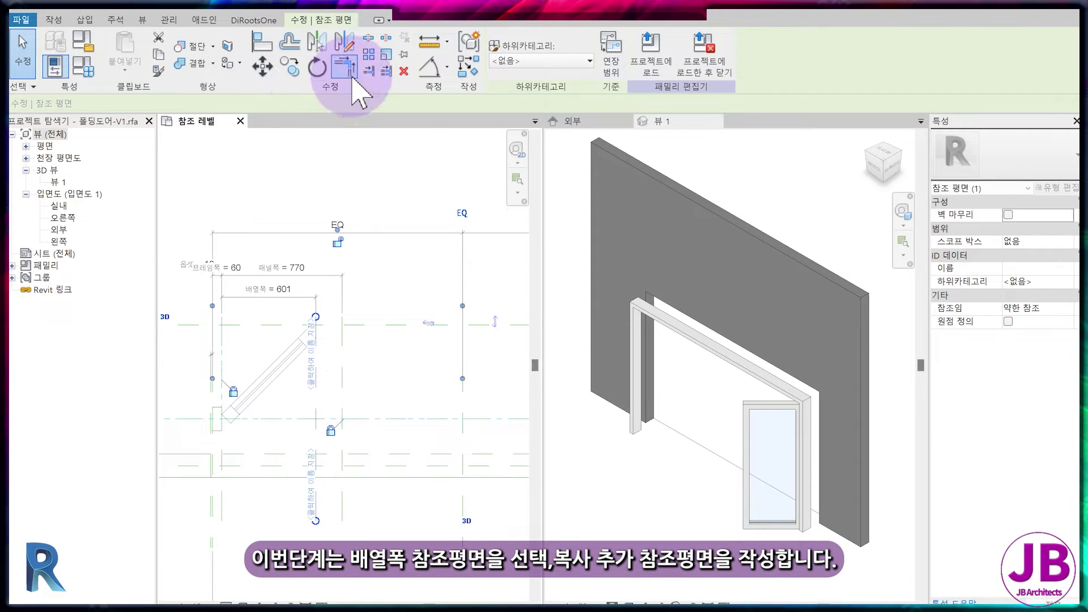
pyautogui.click(294, 69)
pyautogui.click(222, 502)
pyautogui.click(315, 510)
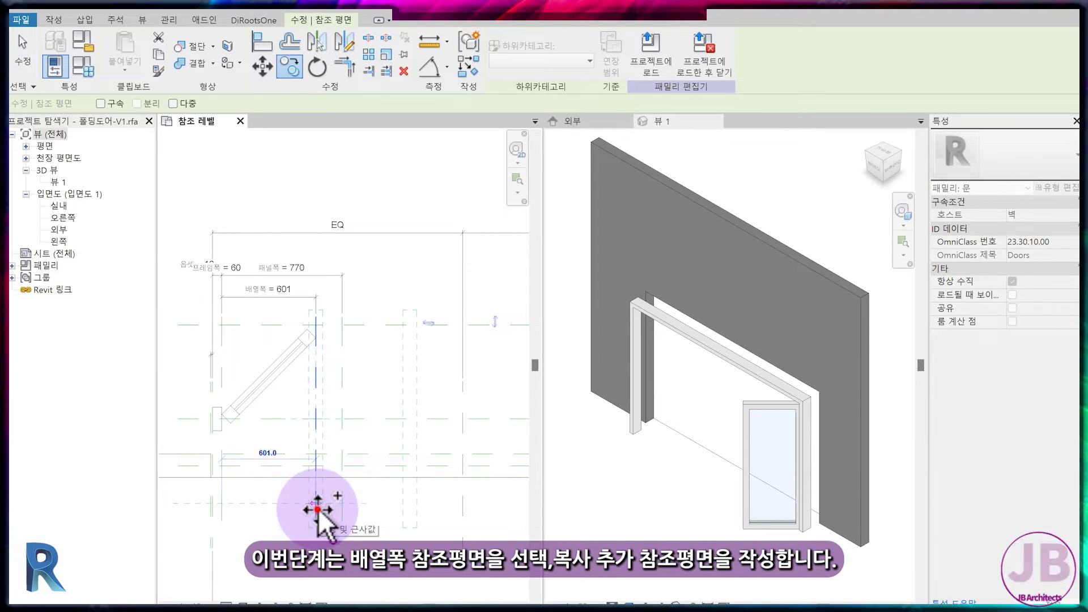
pyautogui.press('Escape')
pyautogui.scroll(2, 334, 363)
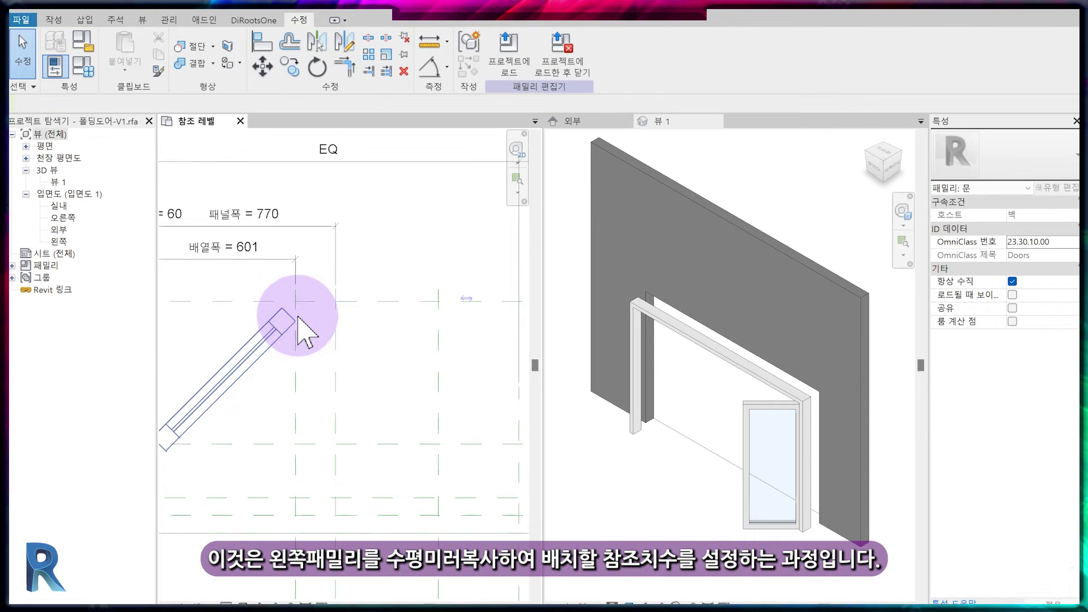
# - Add an aligned dimension between the 배열폭 reference plane and its copy and label it with the 배열폭 parameter
pyautogui.press('d')
pyautogui.press('i')
pyautogui.click(295, 473)
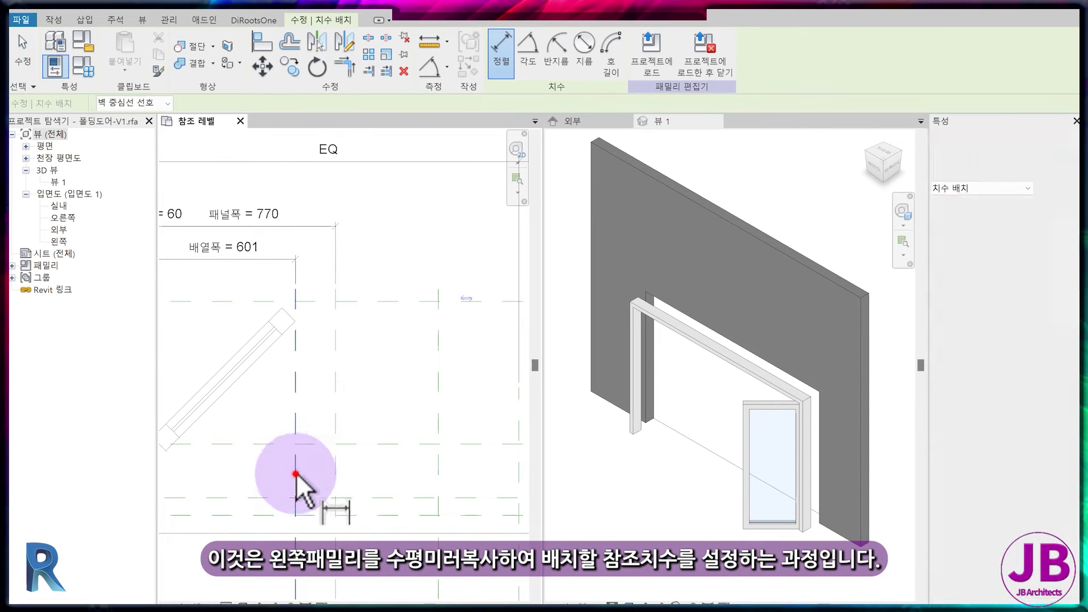
pyautogui.click(443, 369)
pyautogui.click(434, 254)
pyautogui.press('Escape')
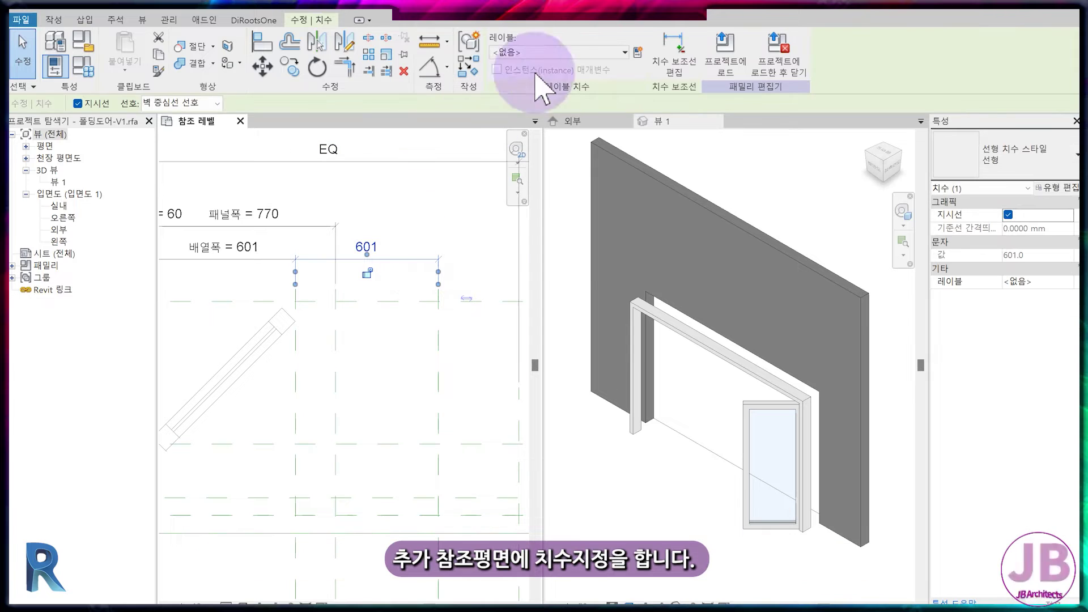
pyautogui.click(558, 52)
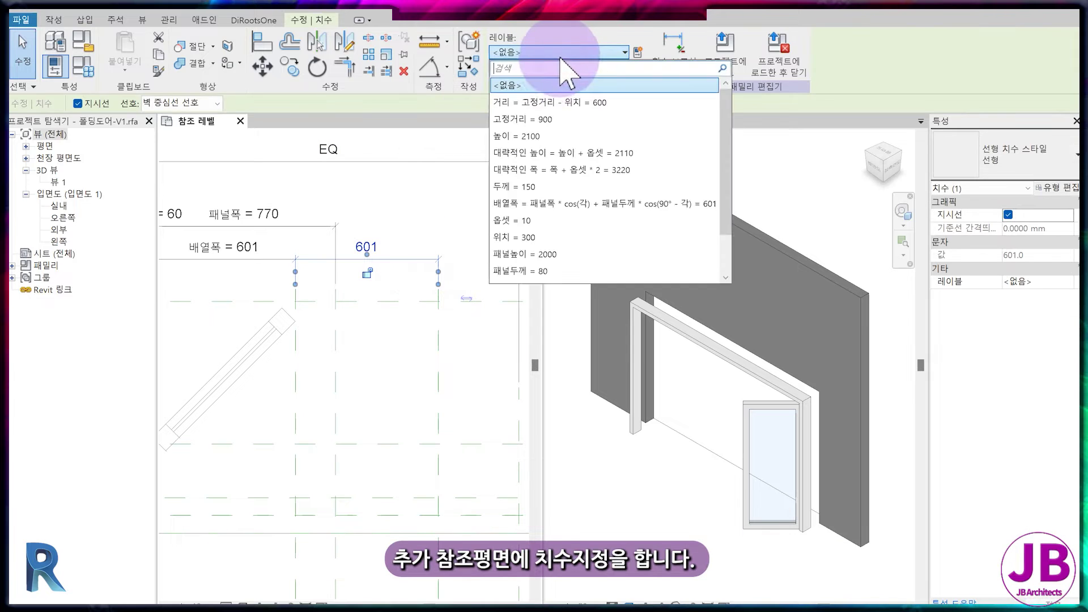
pyautogui.click(608, 210)
# - Open the 도어패널-V1 panel family for editing and display its 참조 레벨 plan view
pyautogui.click(256, 352)
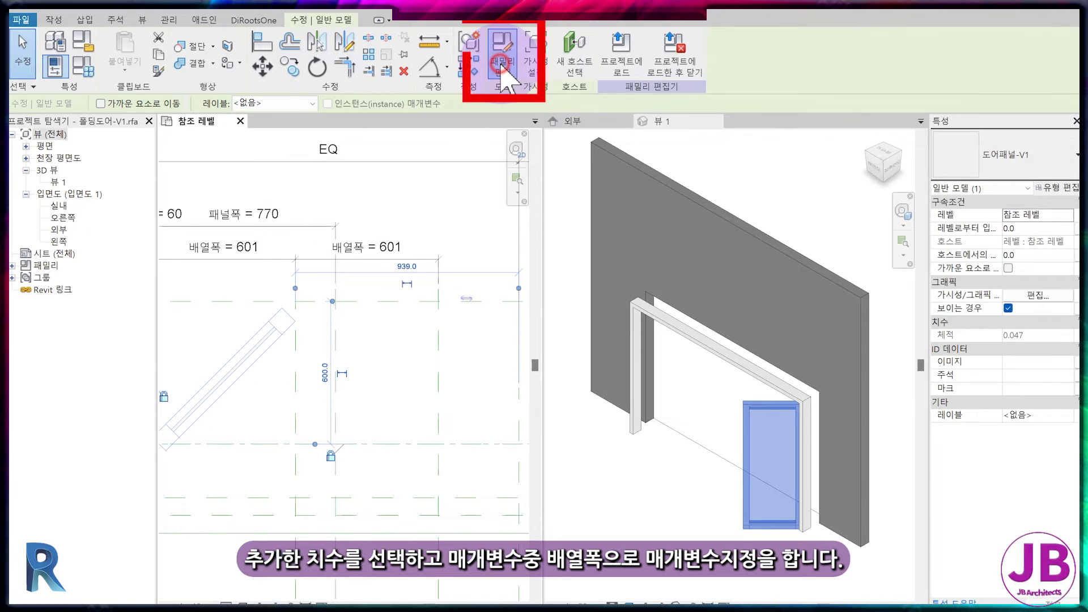
pyautogui.click(501, 67)
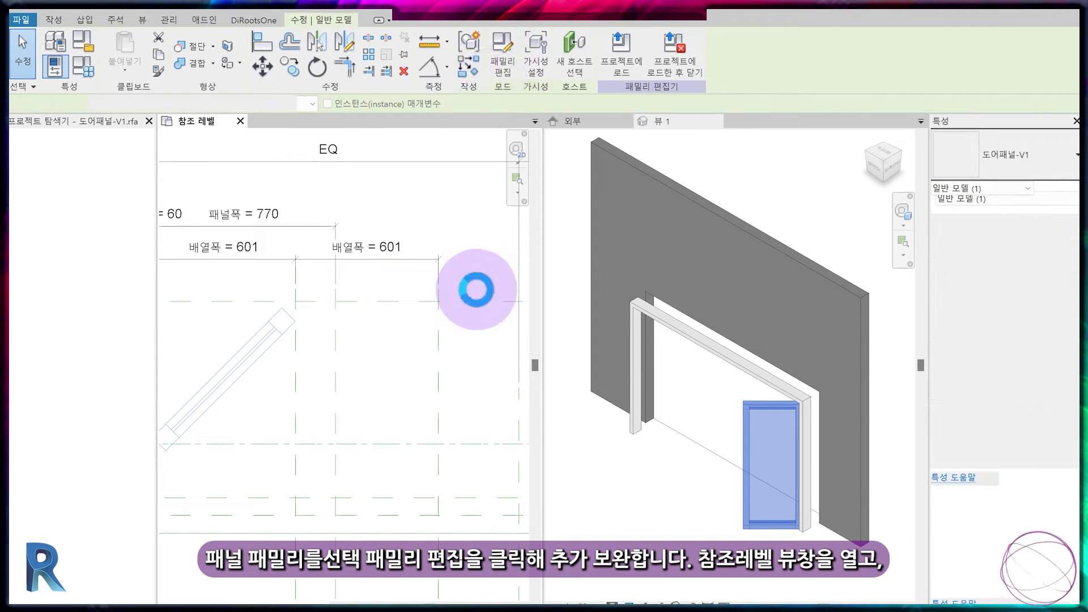
pyautogui.click(26, 145)
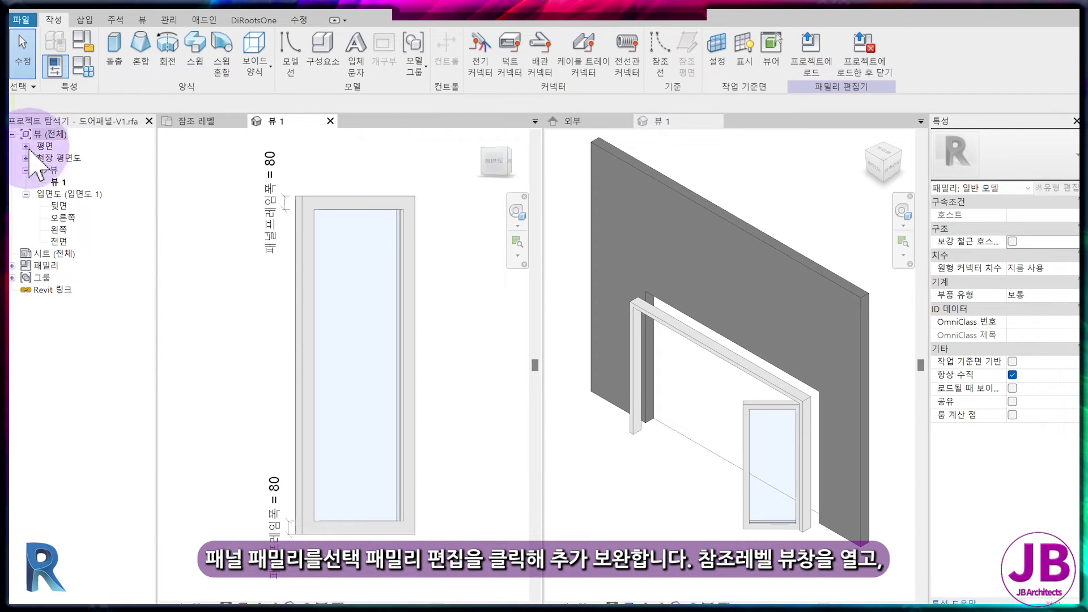
pyautogui.doubleClick(68, 158)
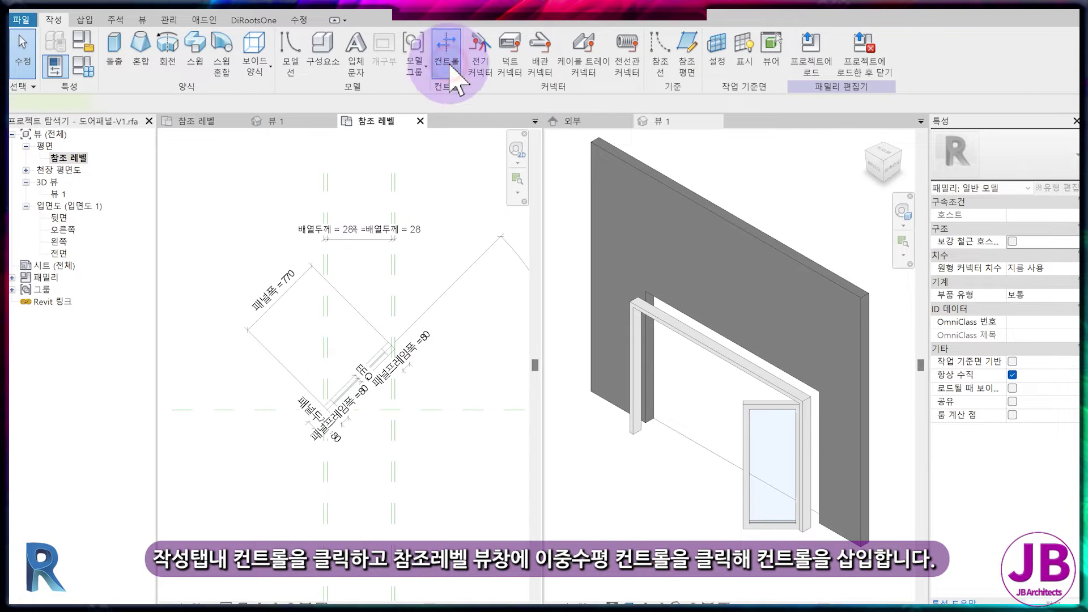
# - Place a double horizontal flip control just above the angled panel in the panel family's plan
pyautogui.click(448, 57)
pyautogui.click(582, 54)
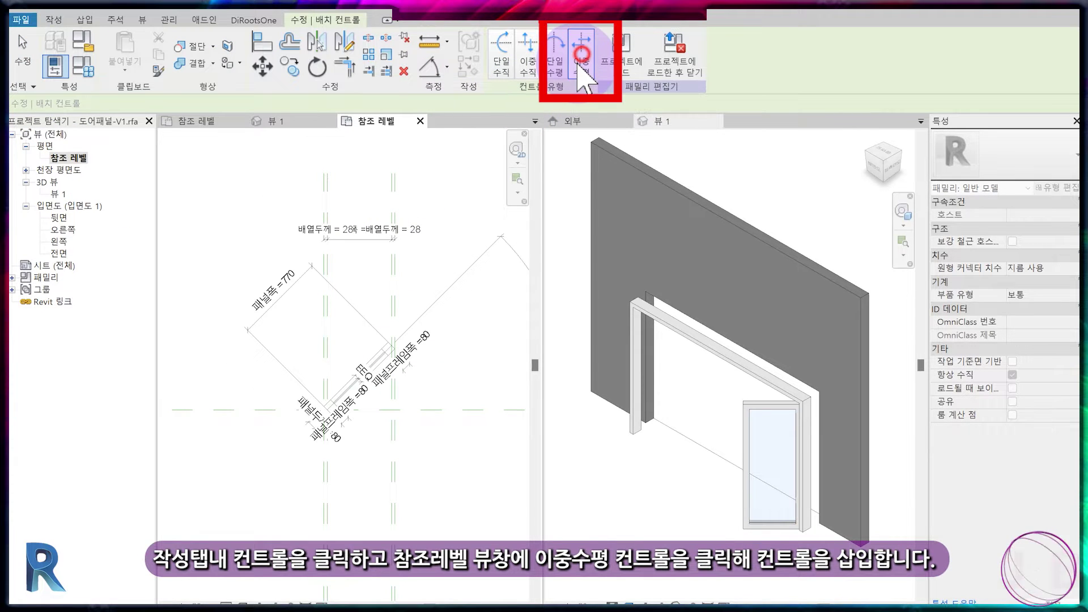
pyautogui.click(355, 325)
pyautogui.press('Escape')
pyautogui.press('Escape')
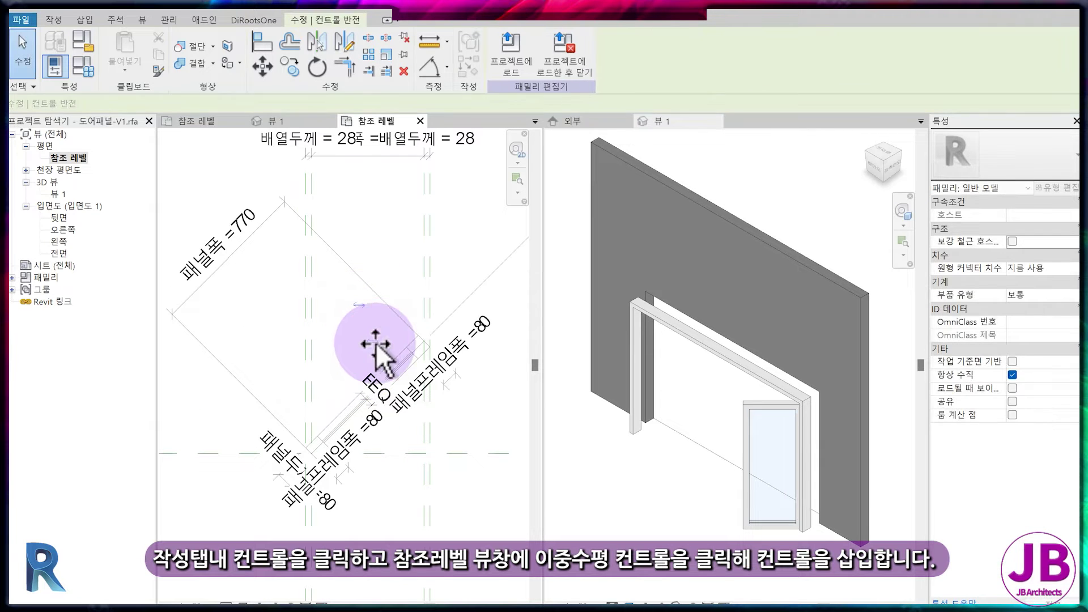
pyautogui.scroll(3, 349, 349)
# - Load the edited panel family into the 폴딩도어-V1 door family and close it
pyautogui.click(564, 71)
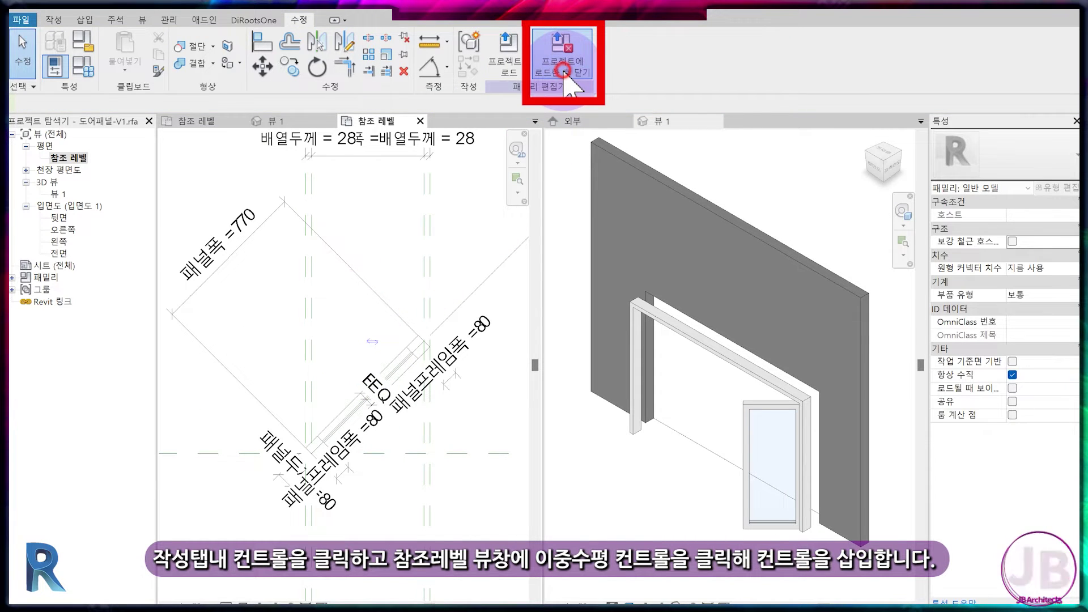
pyautogui.click(515, 331)
pyautogui.click(516, 331)
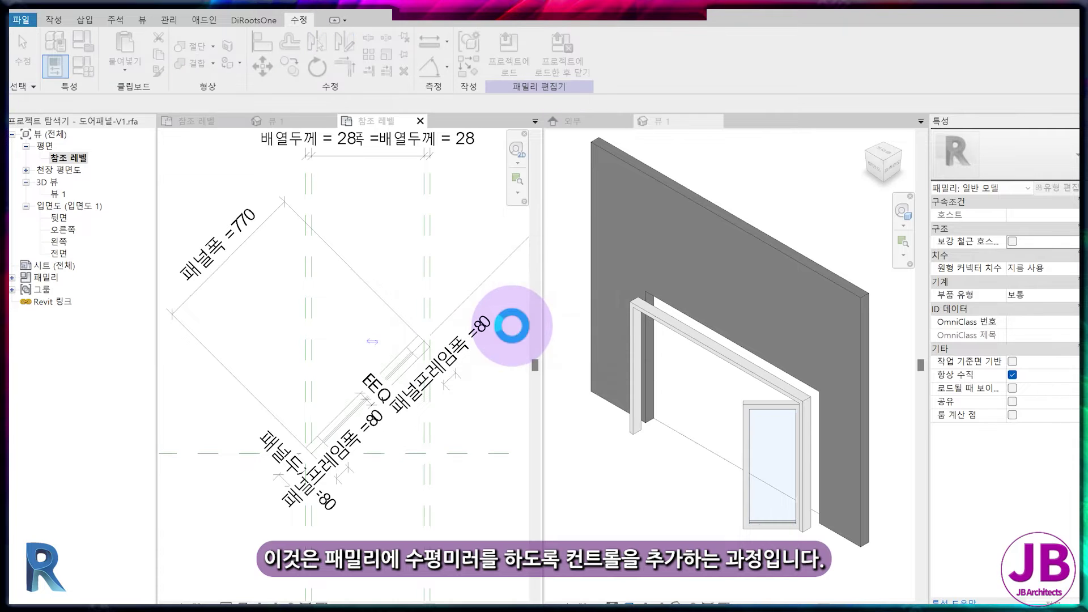
pyautogui.click(514, 331)
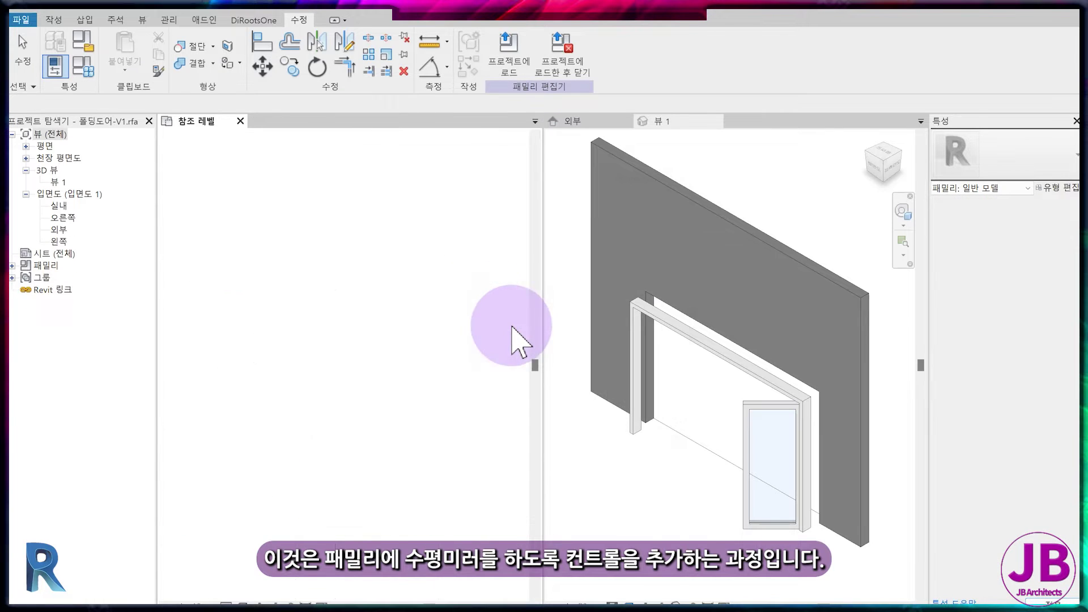
# - Copy the angled door panel to the right in the 참조 레벨 plan and flip the copy horizontally
pyautogui.click(325, 349)
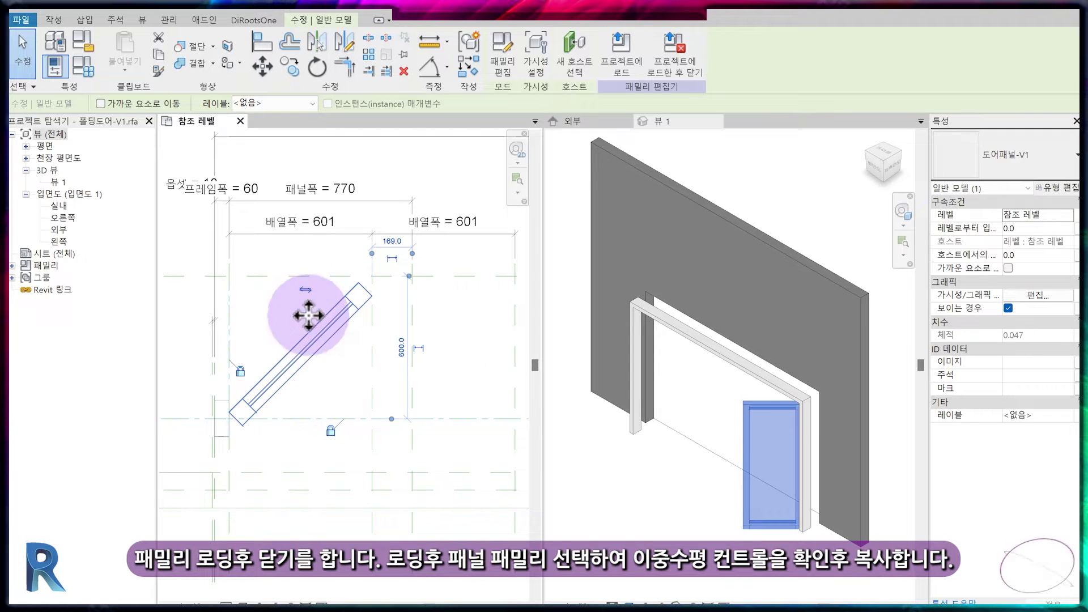
pyautogui.click(290, 67)
pyautogui.click(247, 344)
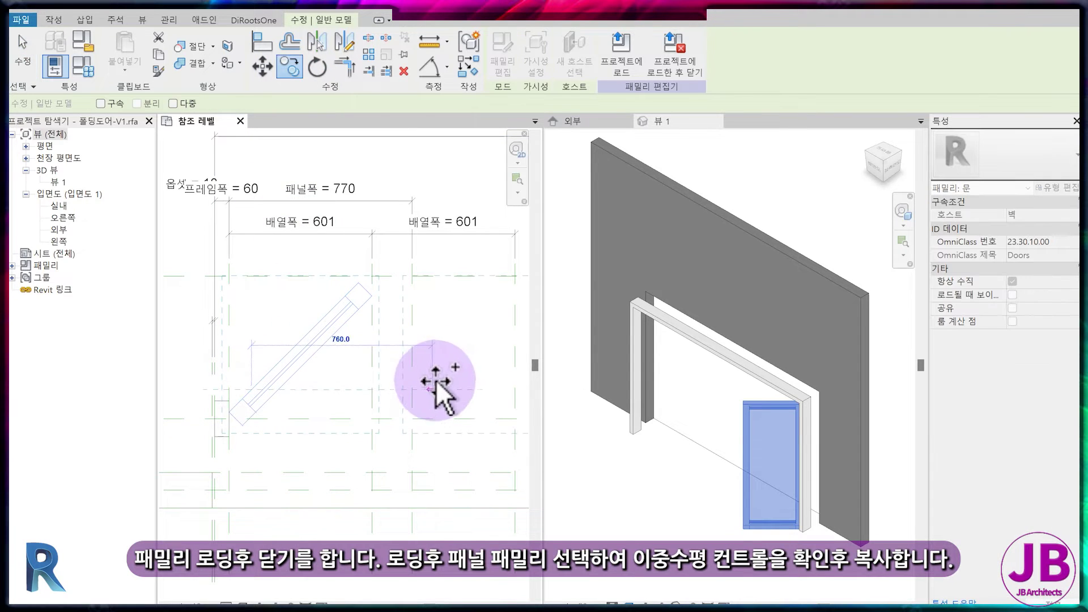
pyautogui.click(443, 387)
pyautogui.moveTo(428, 384); pyautogui.dragTo(333, 388, button='middle')
pyautogui.press('Escape')
pyautogui.click(338, 383)
pyautogui.click(367, 297)
pyautogui.click(348, 343)
# - Align the flipped panel's right corner with the copied 배열폭 reference plane and lock it
pyautogui.press('a')
pyautogui.press('l')
pyautogui.click(410, 389)
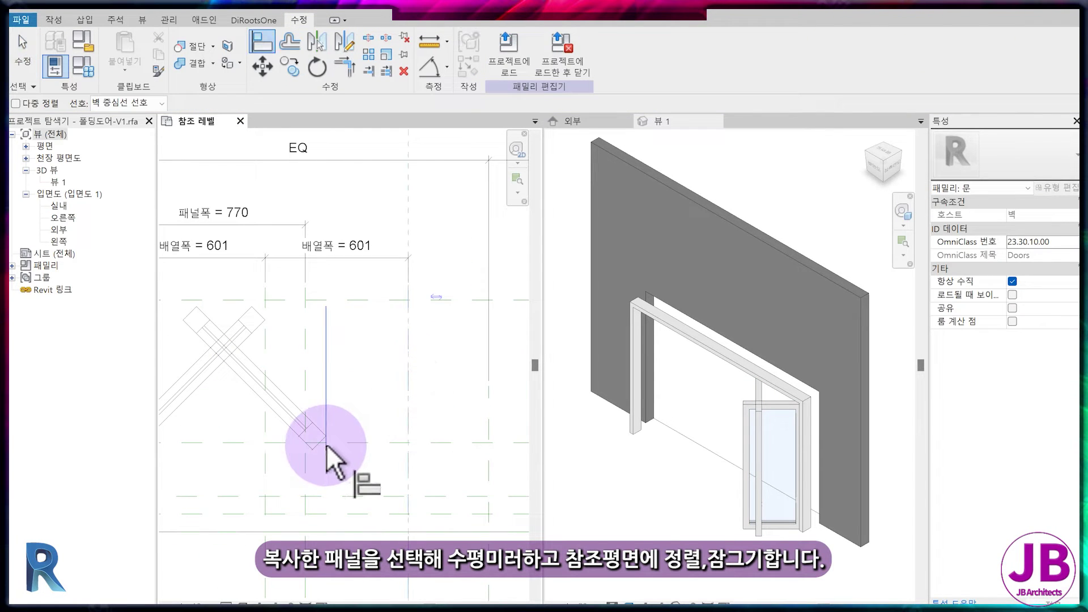
pyautogui.click(327, 444)
# - Array the mirrored panel pair linearly as two grouped items, spaced to the second from the leftmost to the rightmost 배열폭 reference plane
pyautogui.scroll(-4, 391, 479)
pyautogui.moveTo(369, 372); pyautogui.dragTo(329, 429, button='middle')
pyautogui.scroll(1, 317, 430)
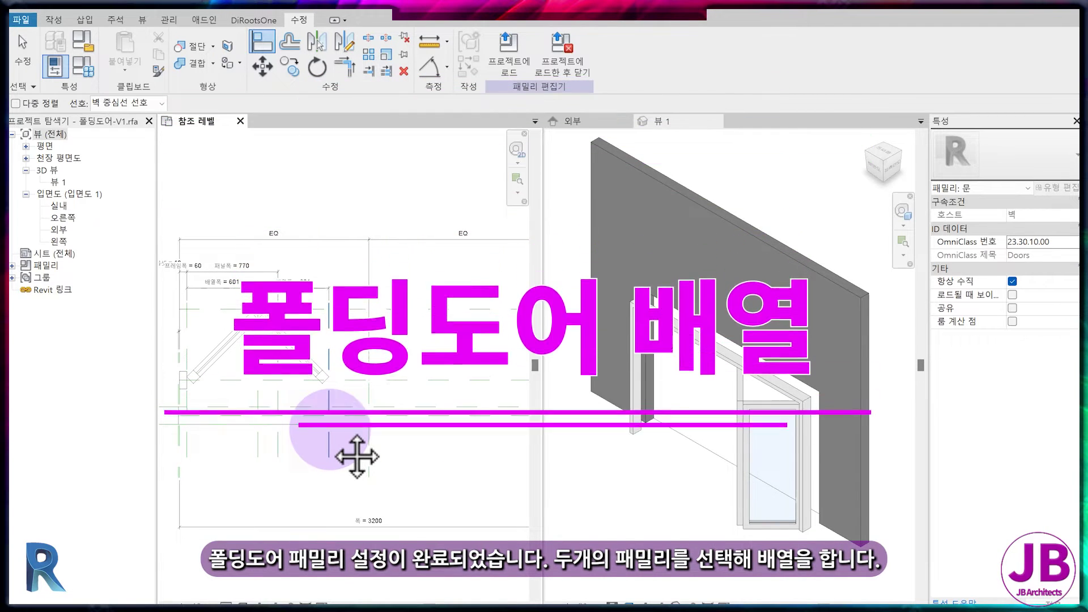
pyautogui.moveTo(330, 429); pyautogui.dragTo(342, 430, button='middle')
pyautogui.press('Escape')
pyautogui.click(312, 361)
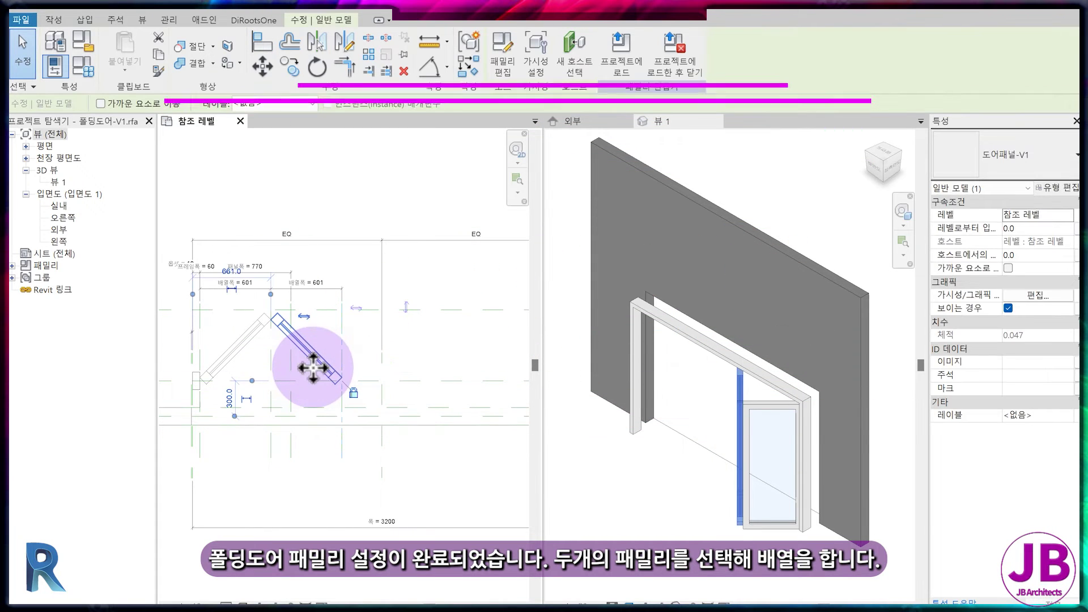
pyautogui.keyDown('ctrl'); pyautogui.click(244, 352); pyautogui.keyUp('ctrl')
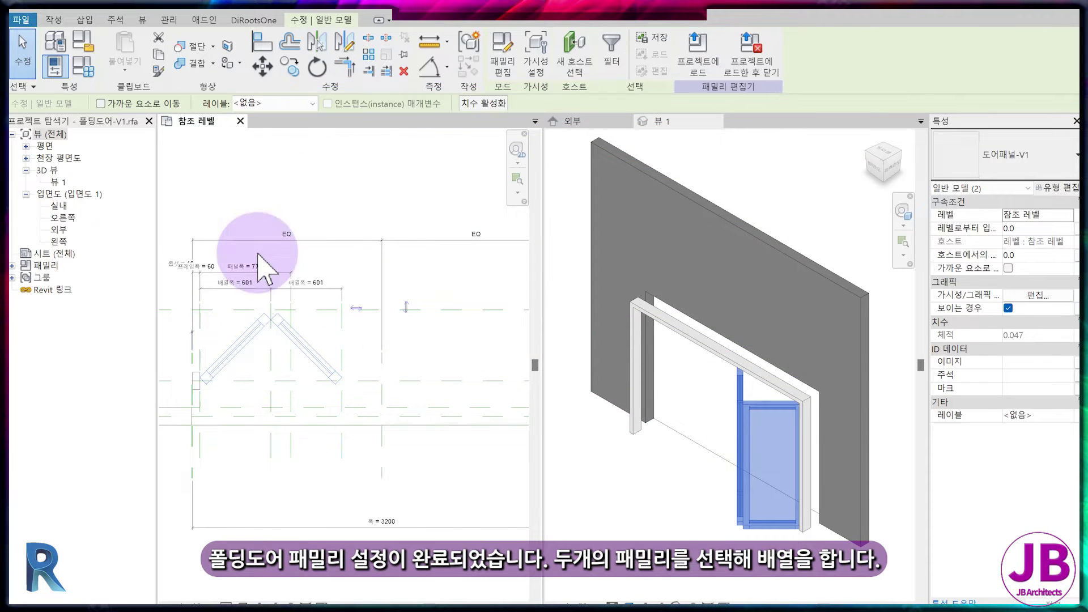
pyautogui.click(368, 55)
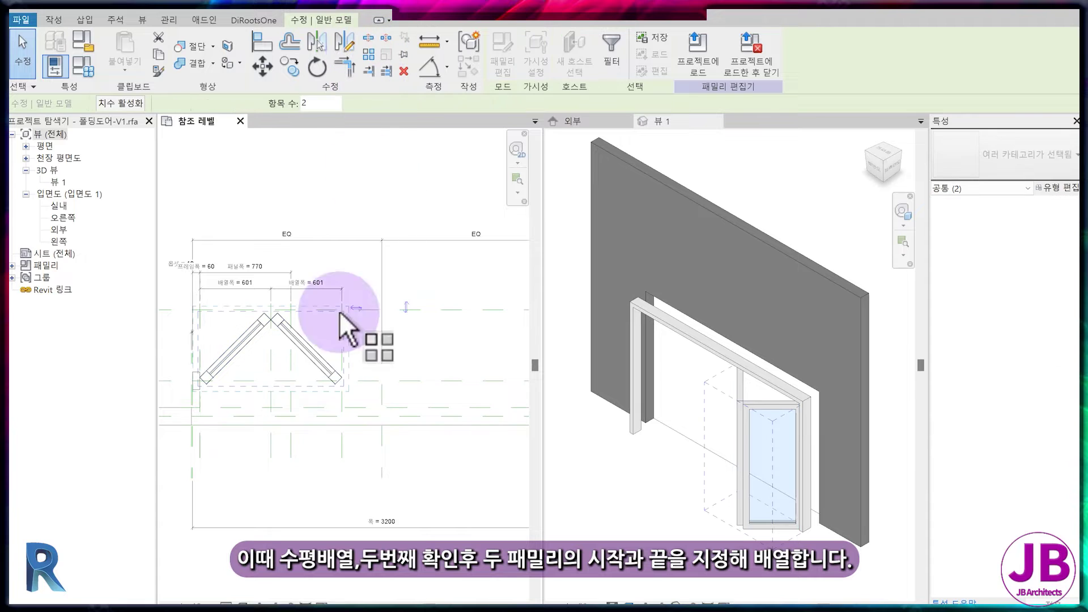
pyautogui.click(202, 448)
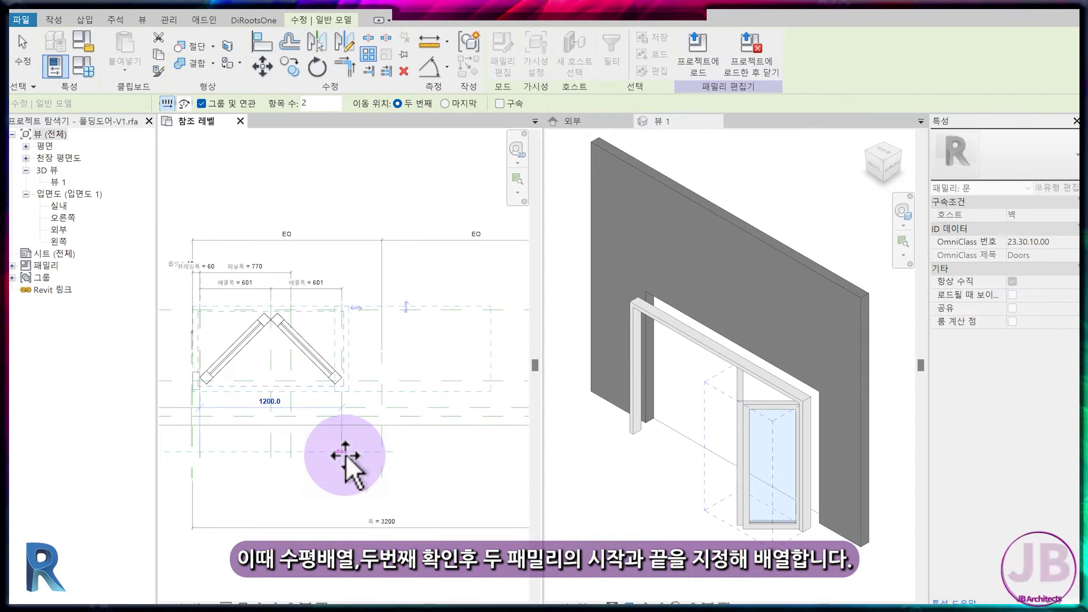
pyautogui.click(346, 454)
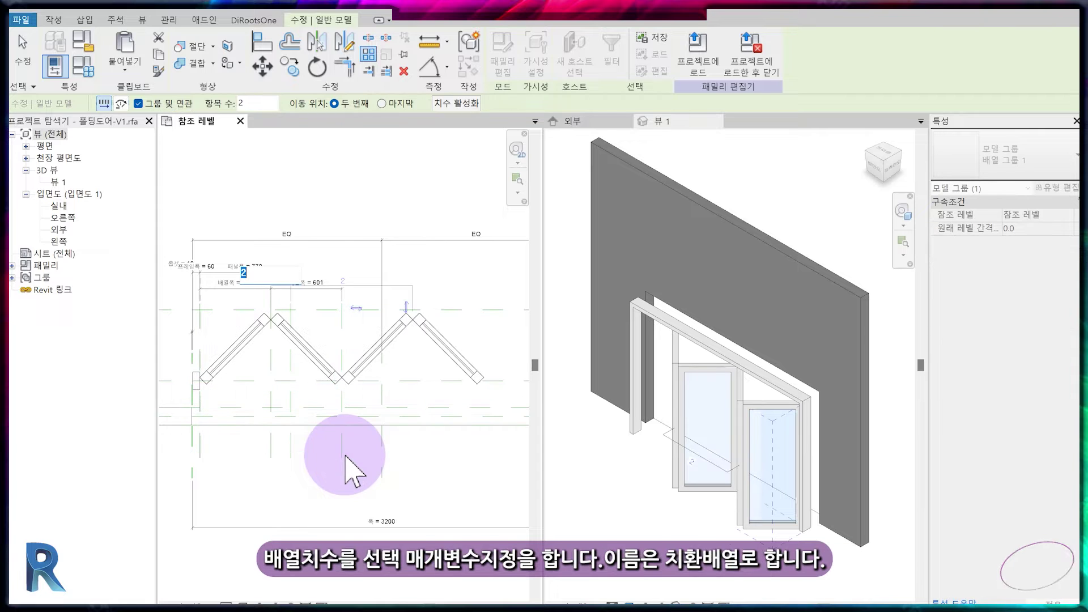
# - Label the array's item count with a new family type parameter named 치환배열
pyautogui.click(375, 286)
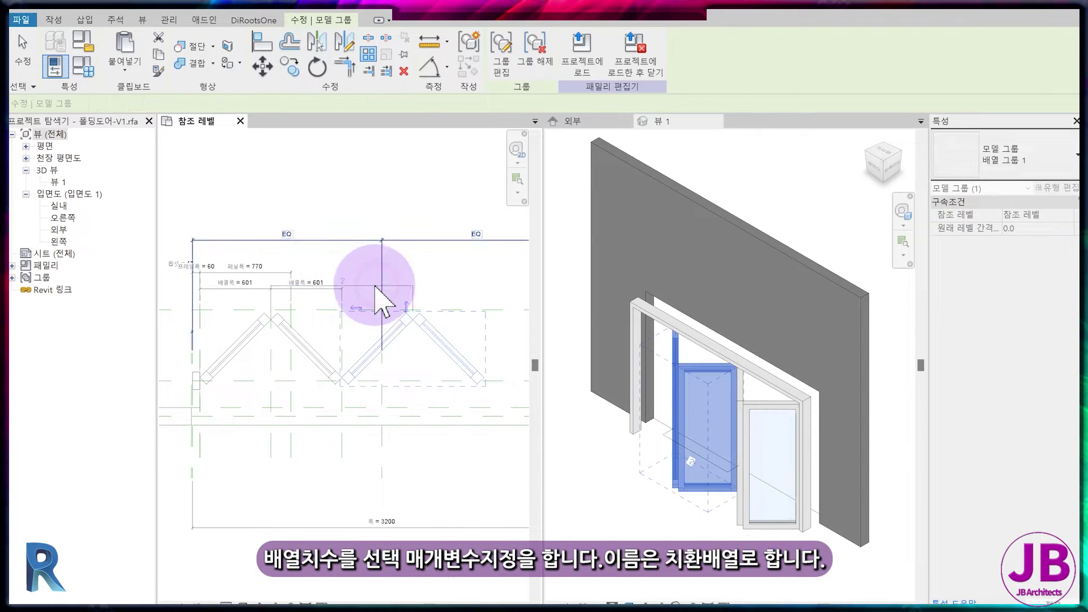
pyautogui.click(374, 287)
pyautogui.click(242, 102)
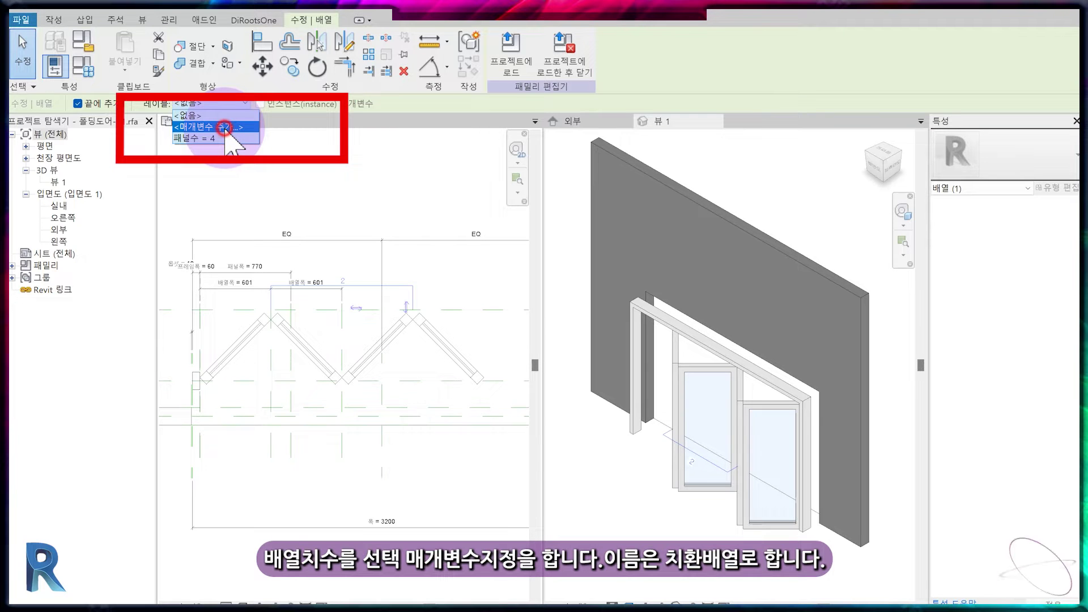
pyautogui.click(225, 127)
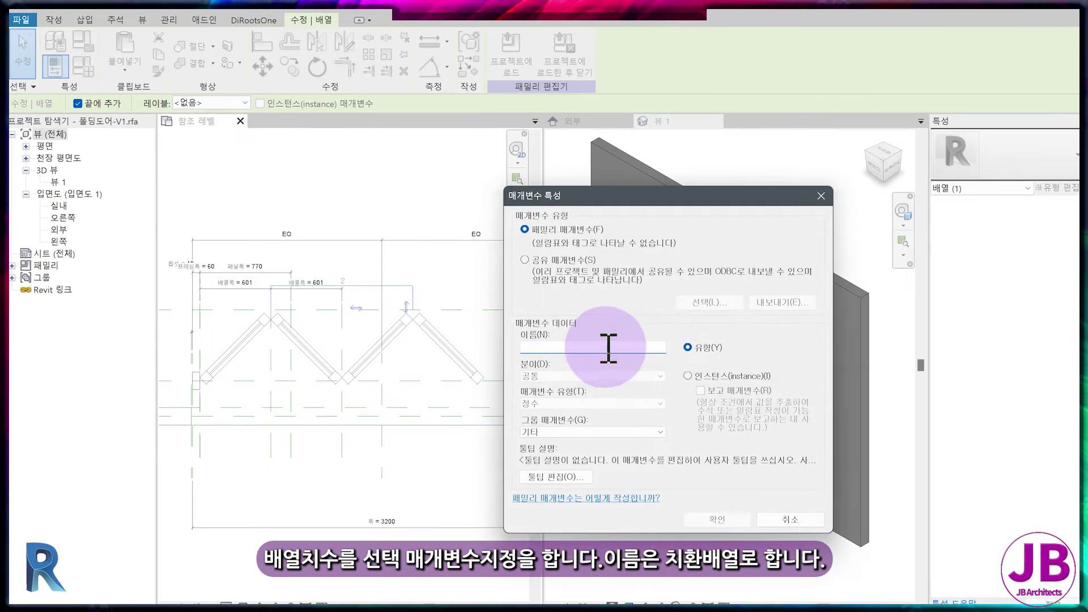
pyautogui.write('치환ㅂ')
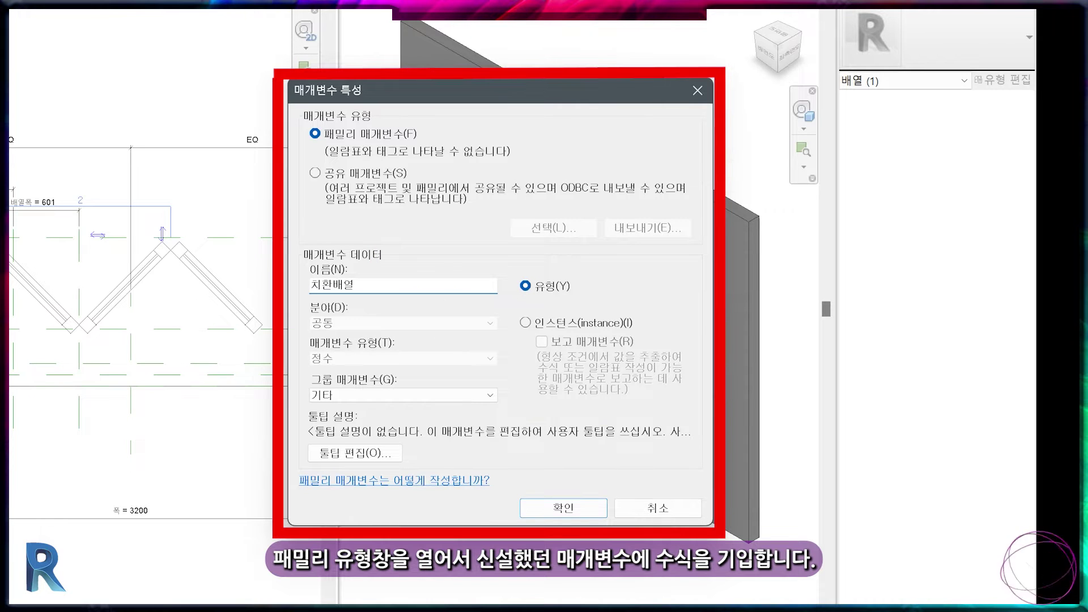
pyautogui.press('Return')
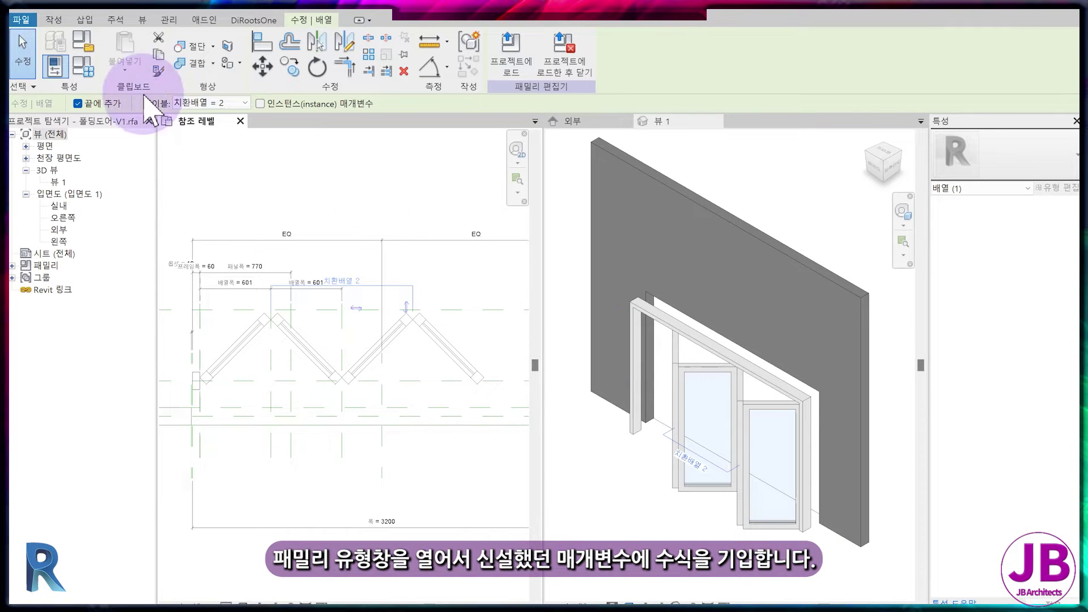
# - Drive the 치환배열 parameter with the formula 패널수 / 2 in the family types
pyautogui.click(82, 65)
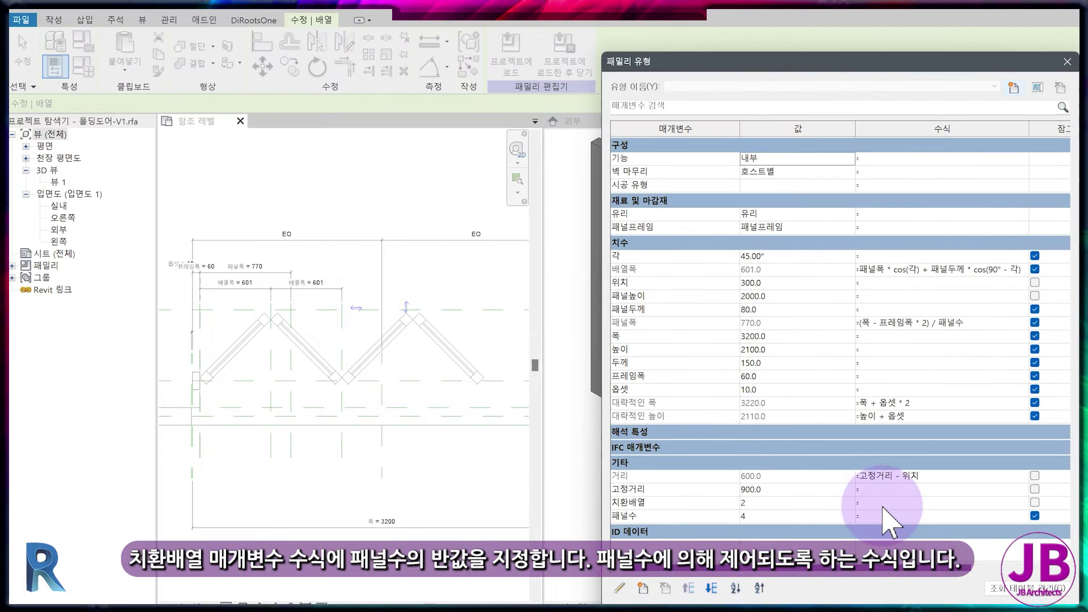
pyautogui.click(850, 489)
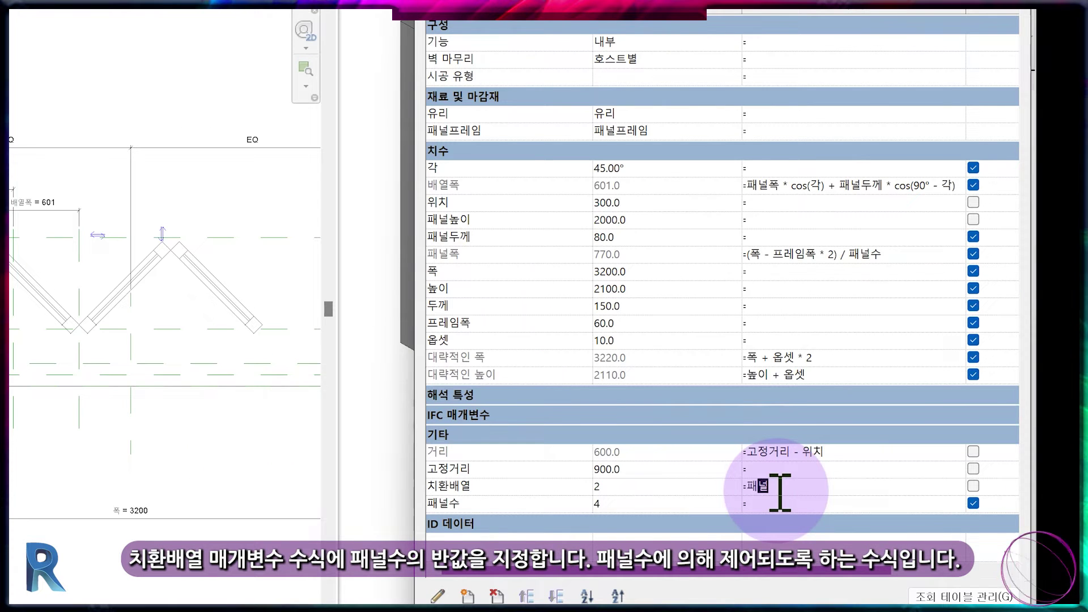
pyautogui.press('Tab')
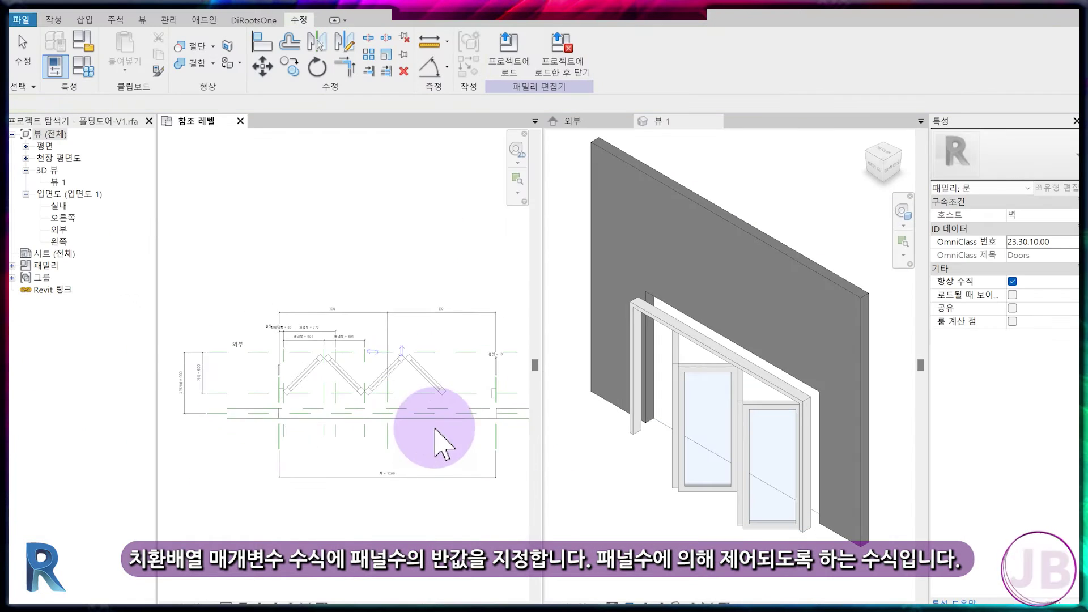
# - Set 패널수 to 6 in the family types, removing the unsatisfied constraints, and apply the change
pyautogui.moveTo(458, 408); pyautogui.dragTo(457, 409, button='middle')
pyautogui.click(86, 69)
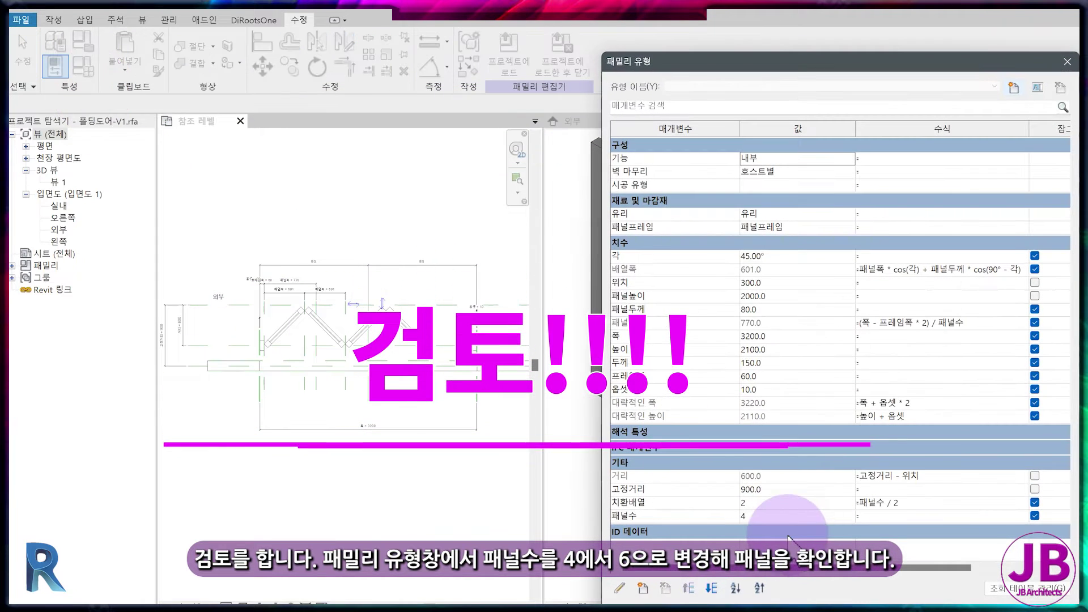
pyautogui.click(781, 516)
pyautogui.write('6')
pyautogui.press('Return')
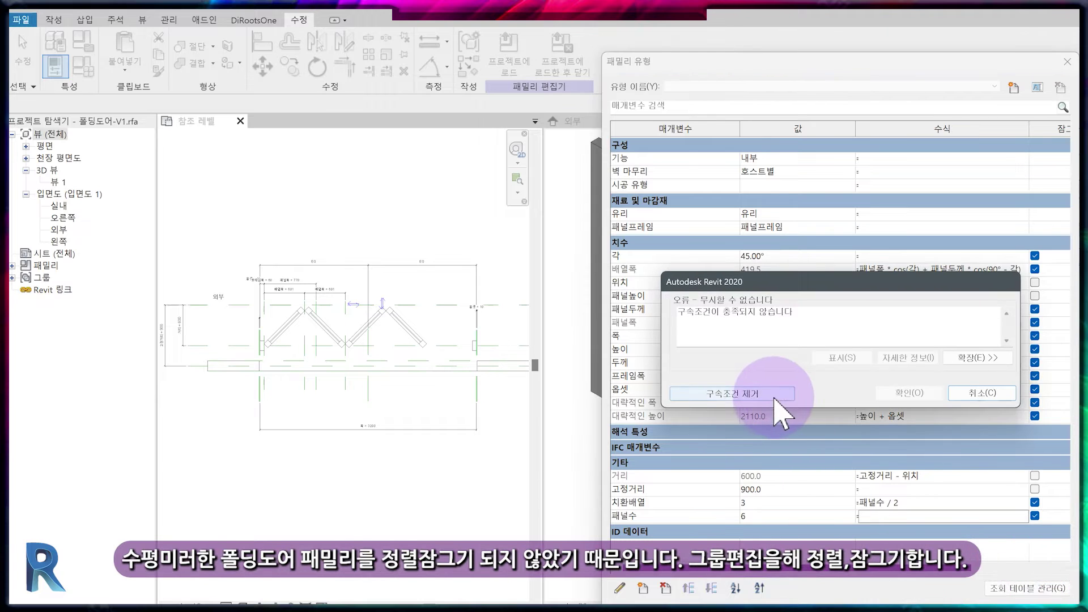
pyautogui.click(777, 399)
pyautogui.click(927, 602)
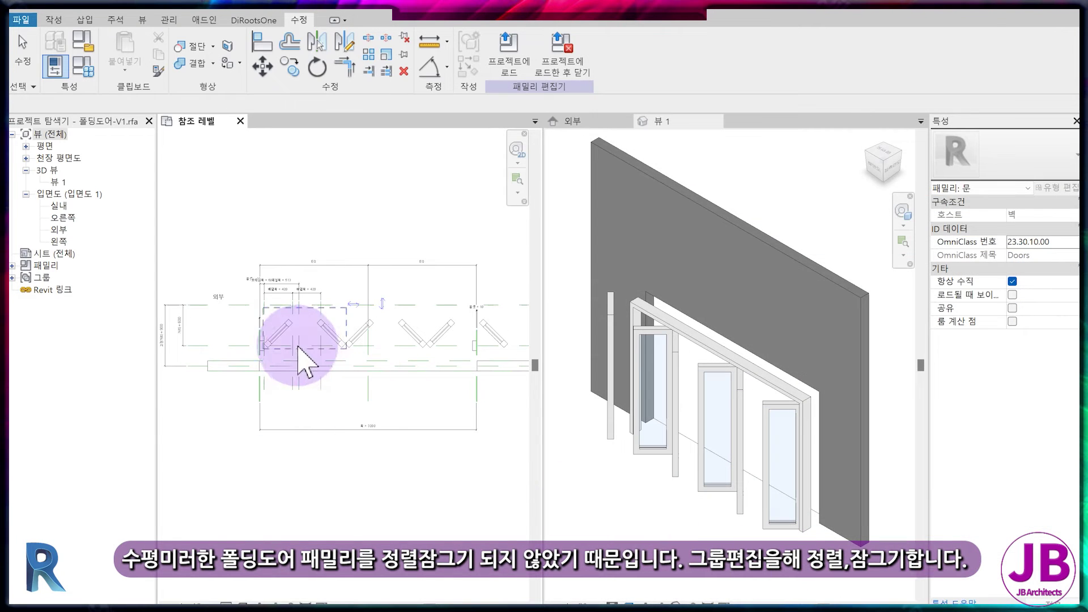
# - Edit the first array group, align the flipped panel's upper corner with the middle 배열폭 reference plane, lock it and finish the group
pyautogui.scroll(3, 300, 349)
pyautogui.click(347, 322)
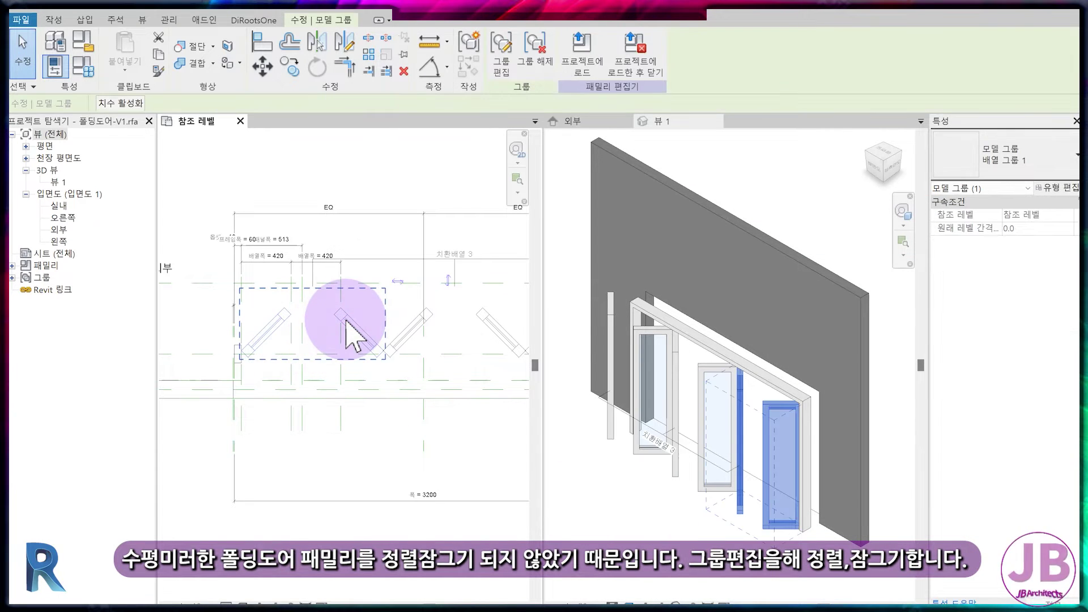
pyautogui.doubleClick(346, 320)
pyautogui.scroll(5, 363, 363)
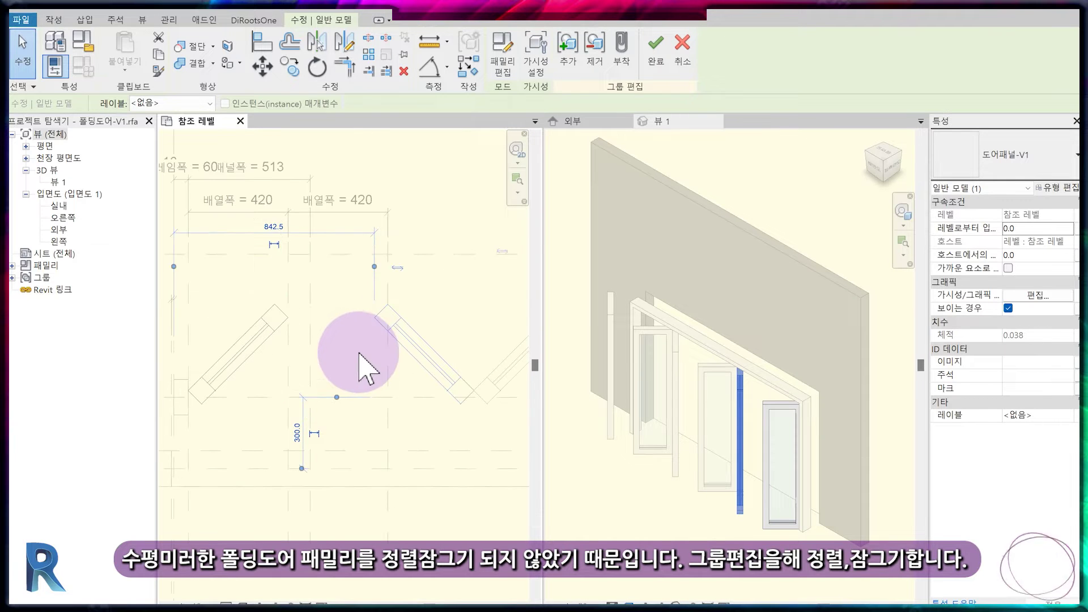
pyautogui.press('a')
pyautogui.press('l')
pyautogui.click(287, 336)
pyautogui.click(375, 331)
pyautogui.click(302, 371)
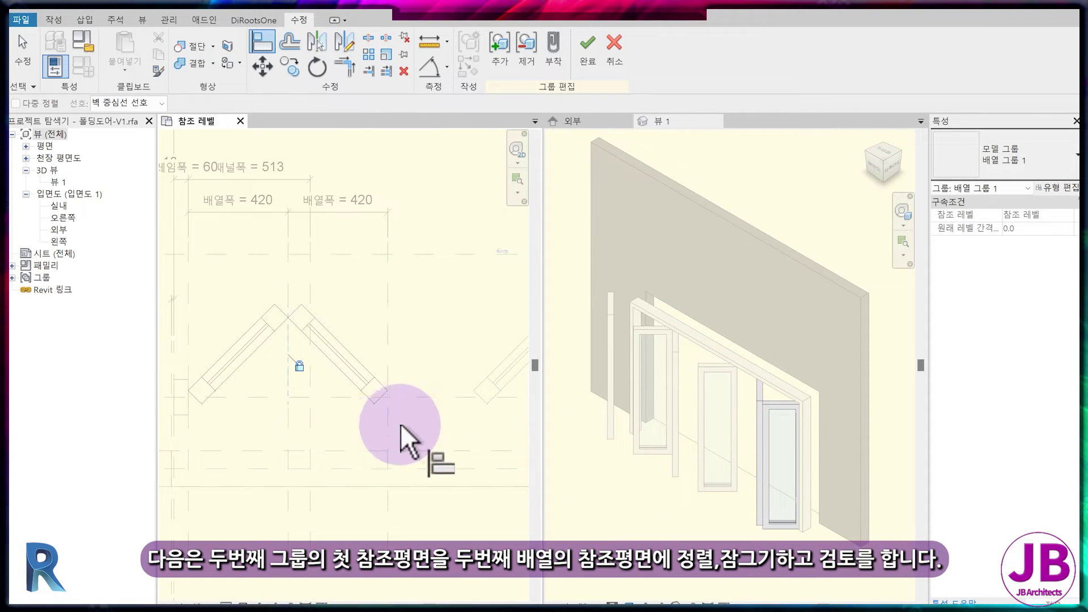
pyautogui.click(588, 48)
pyautogui.click(578, 366)
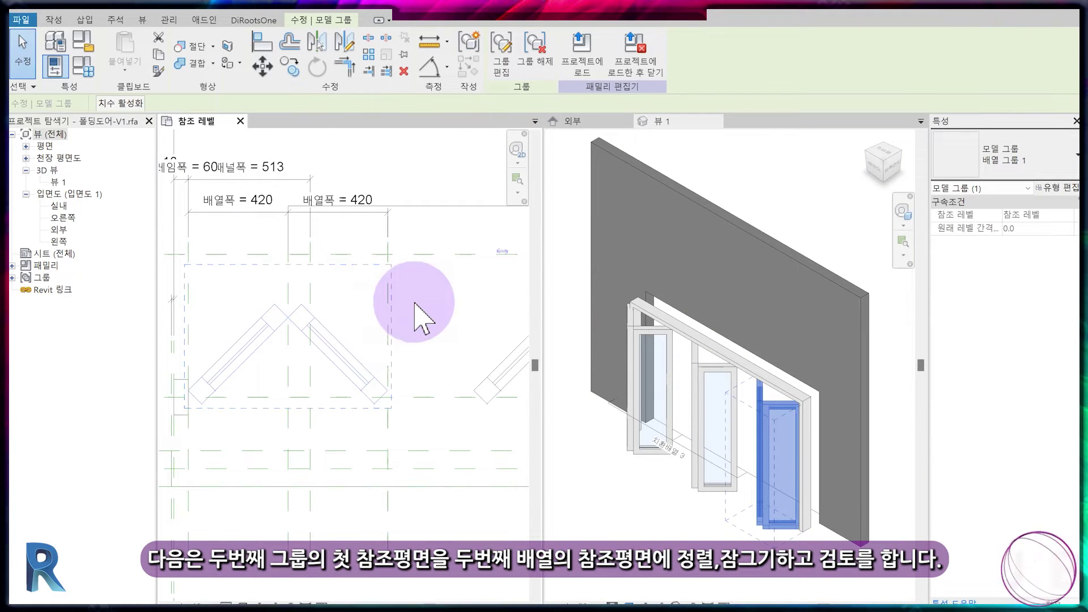
# - Align the second array group's left corner with the rightmost 배열폭 reference plane and lock it
pyautogui.scroll(-3, 408, 341)
pyautogui.click(404, 430)
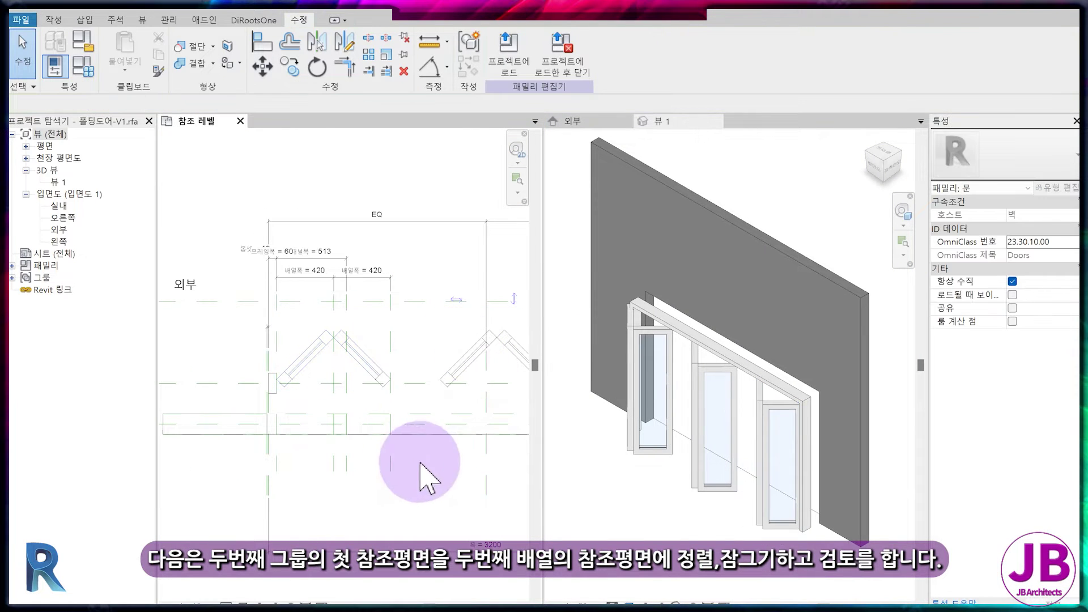
pyautogui.press('a')
pyautogui.press('l')
pyautogui.click(445, 384)
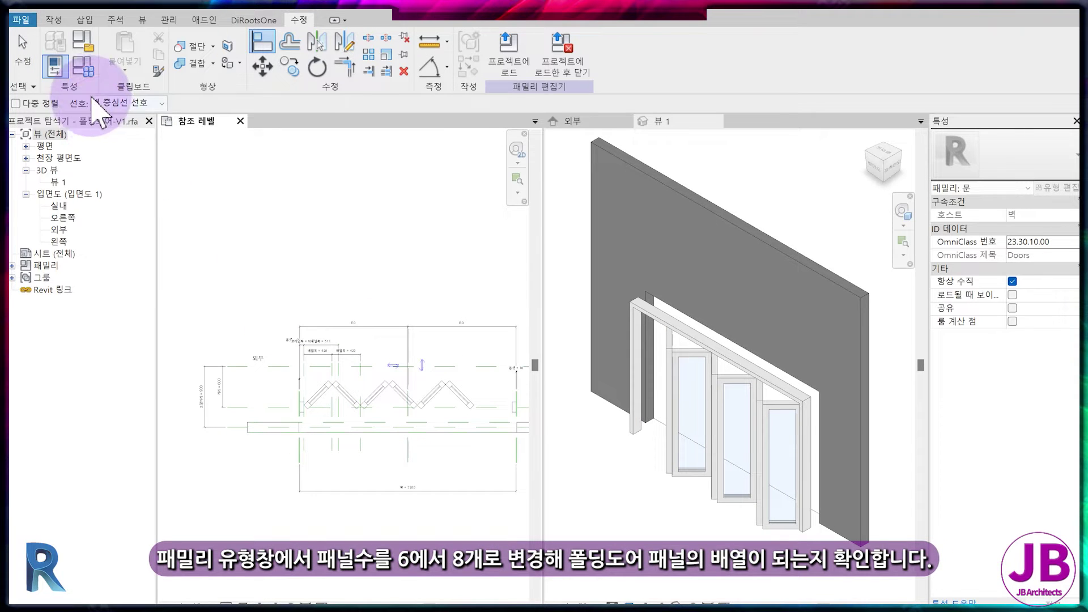
# - Set 패널수 to 8 in the family types, apply it, and open the 외부 elevation
pyautogui.click(82, 68)
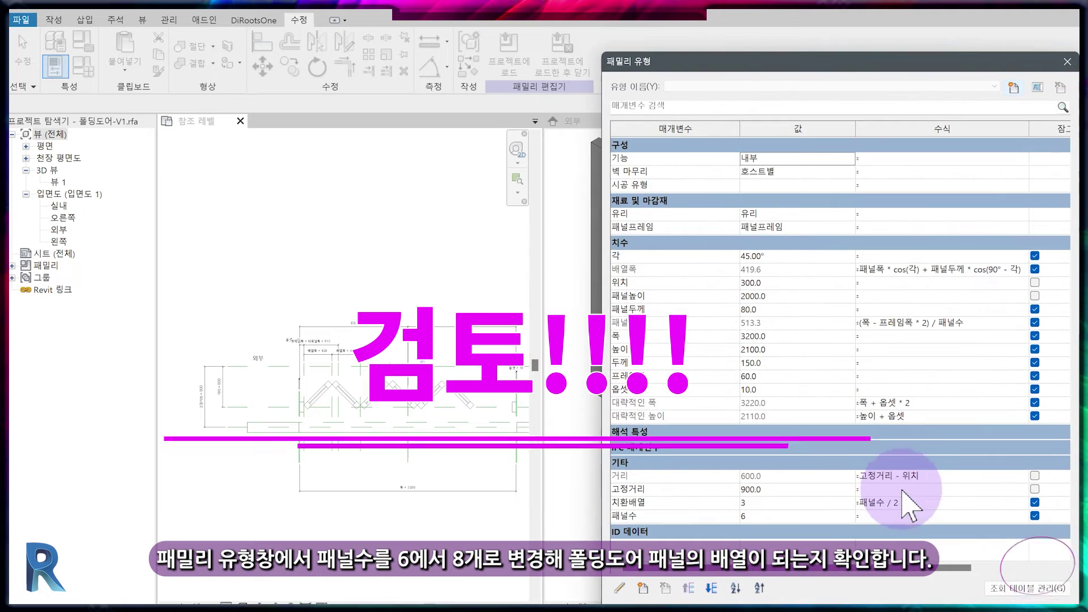
pyautogui.click(788, 517)
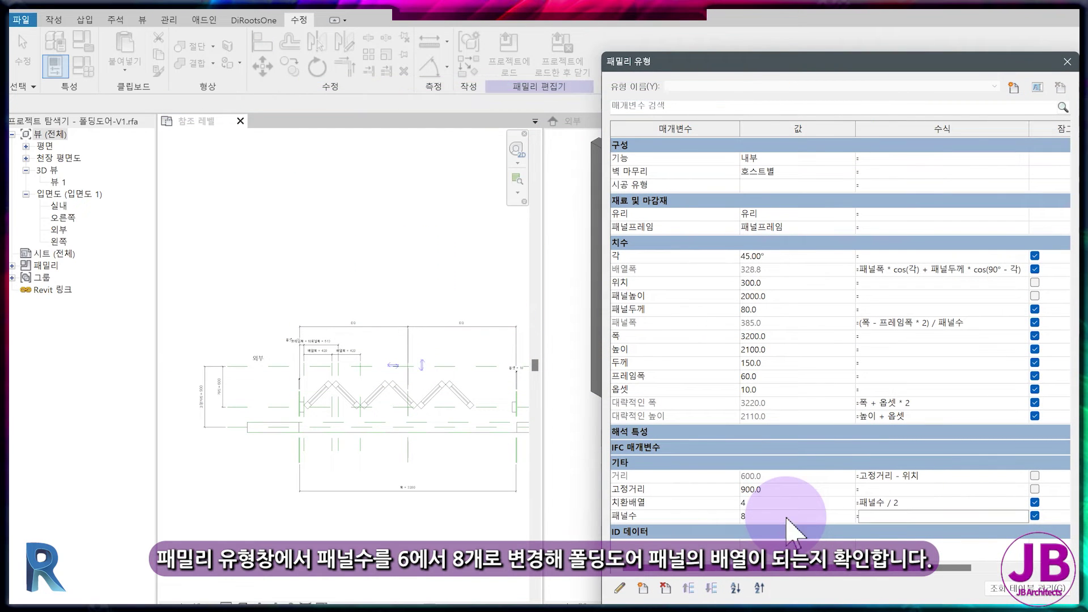
pyautogui.press('Return')
pyautogui.click(910, 397)
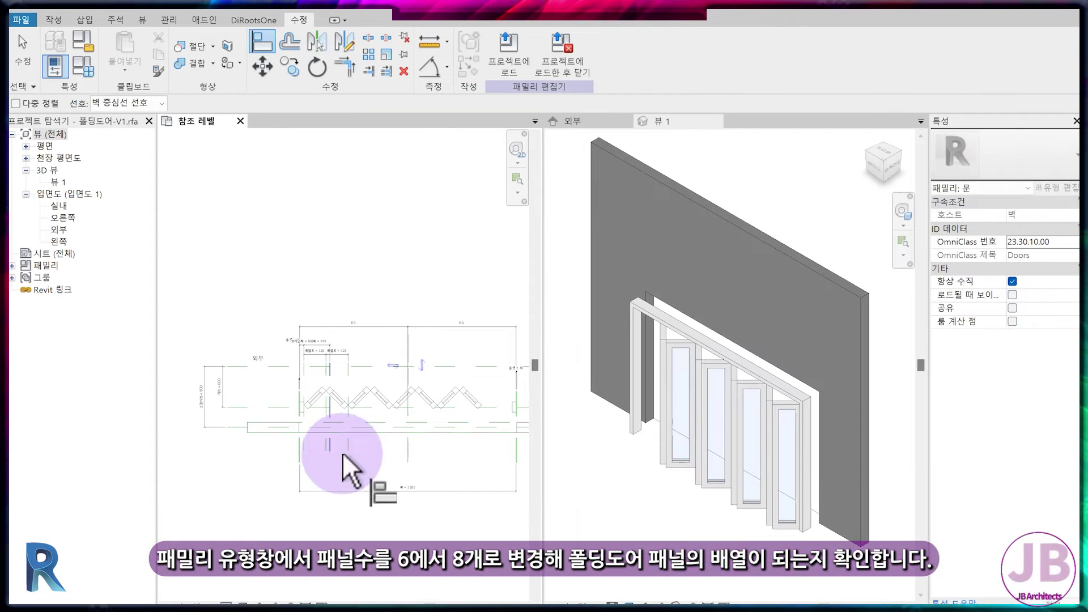
pyautogui.click(693, 478)
pyautogui.click(568, 122)
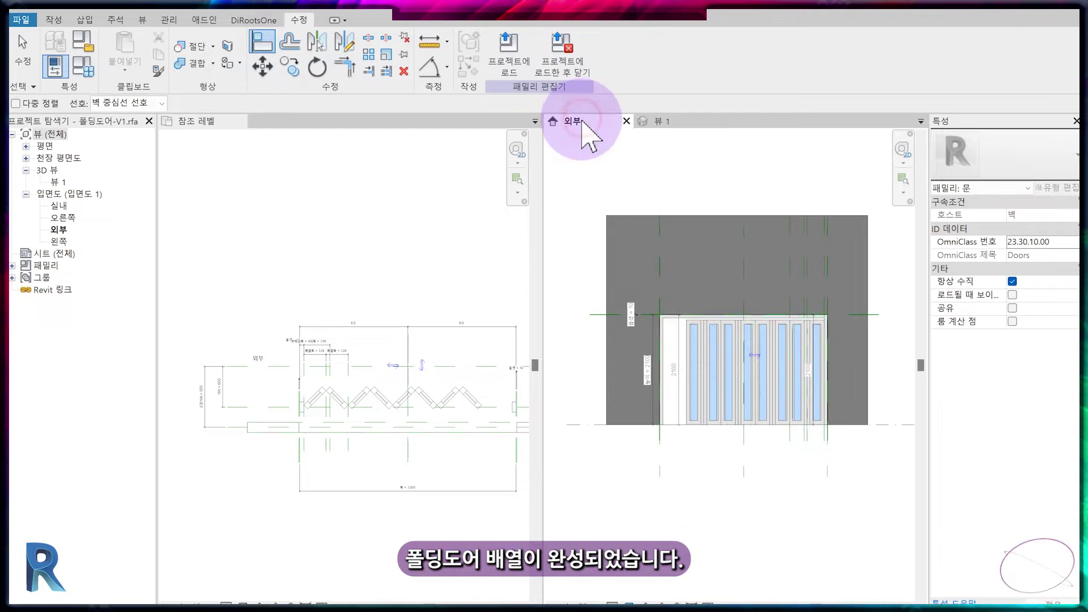
pyautogui.scroll(3, 686, 334)
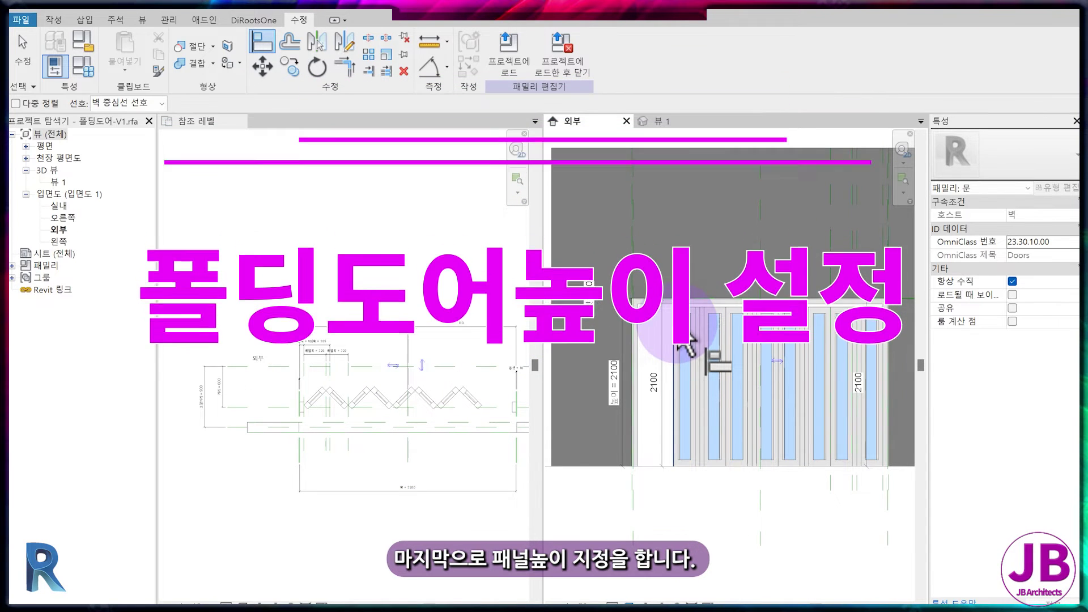
# - Drive the 패널높이 parameter with the formula 높이 - 프레임폭, apply it, and check the panel height in the 외부 elevation
pyautogui.click(698, 342)
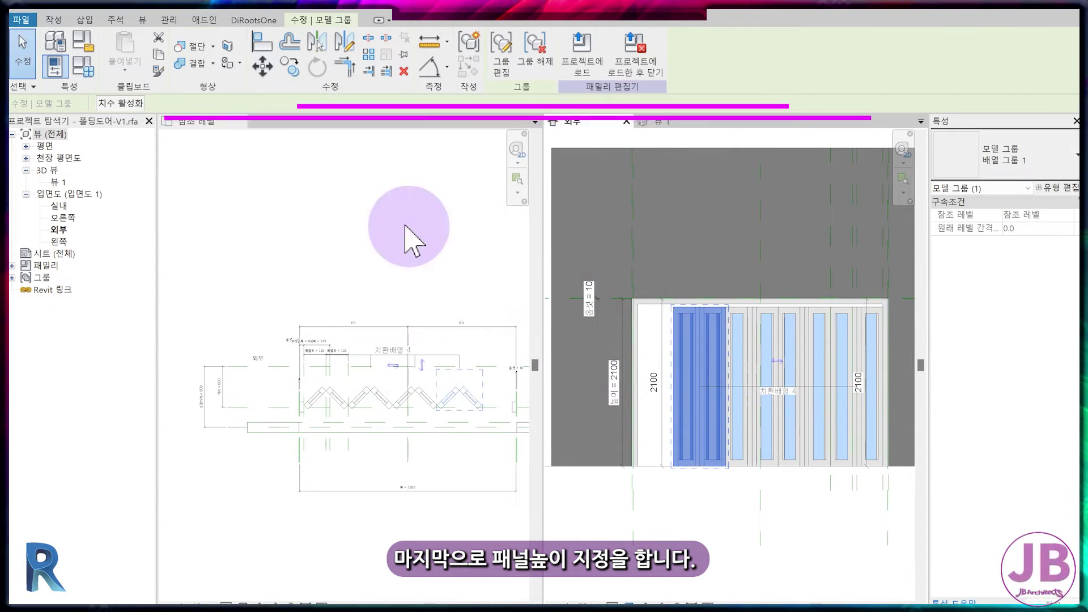
pyautogui.click(84, 65)
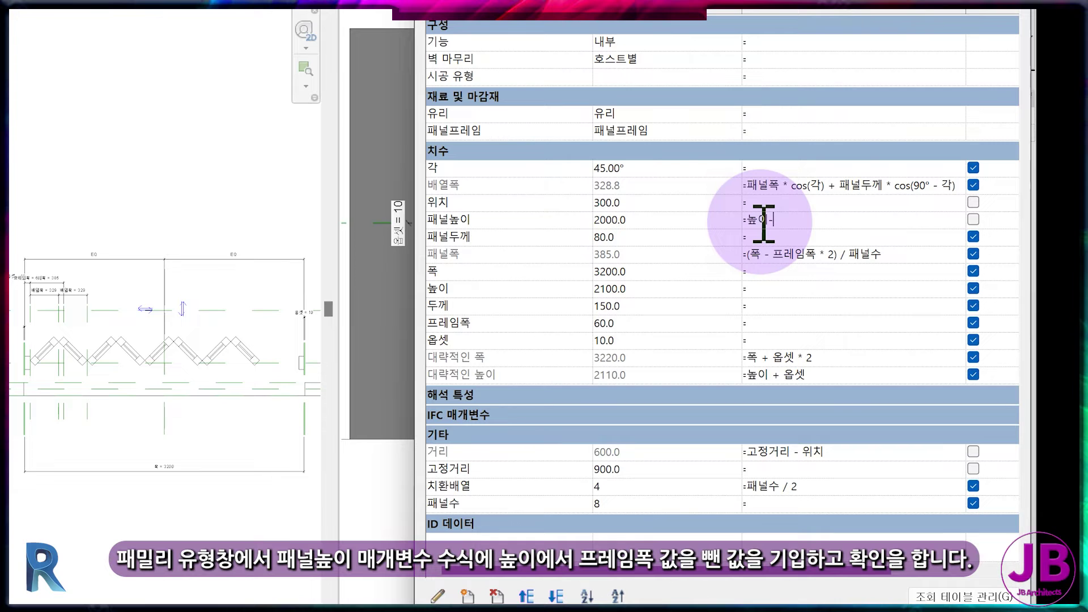
pyautogui.click(764, 224)
pyautogui.write('높이-프ㄹ')
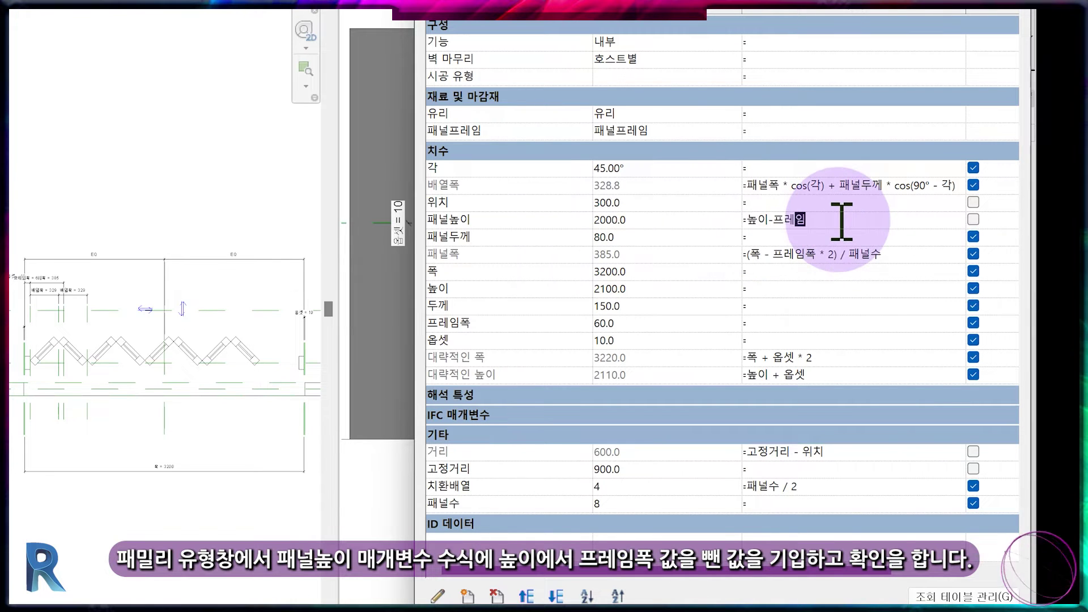
pyautogui.write('임폭')
pyautogui.press('Tab')
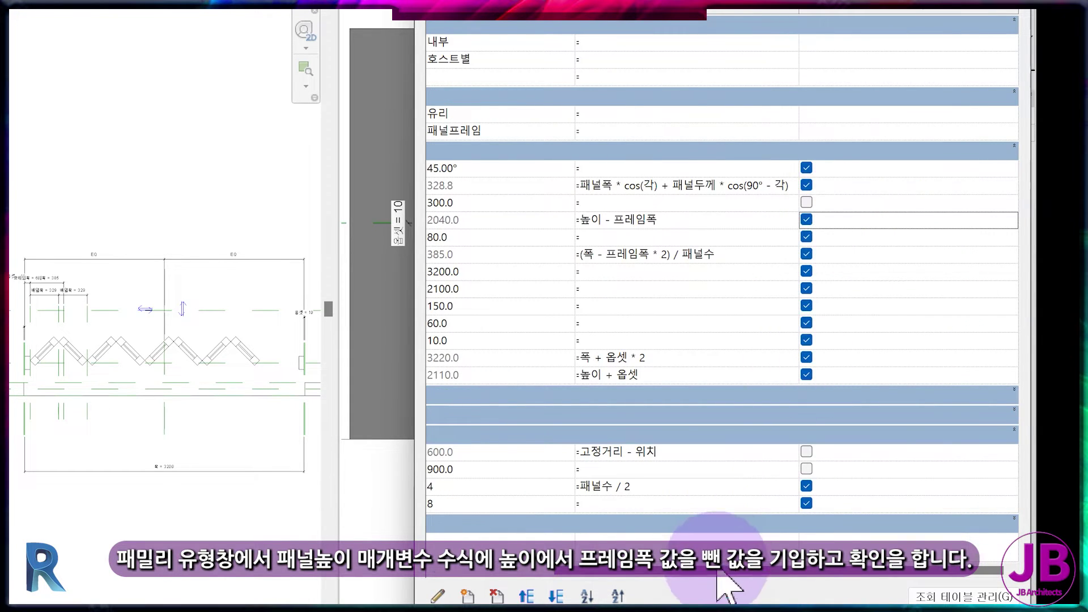
pyautogui.moveTo(719, 571); pyautogui.dragTo(479, 585)
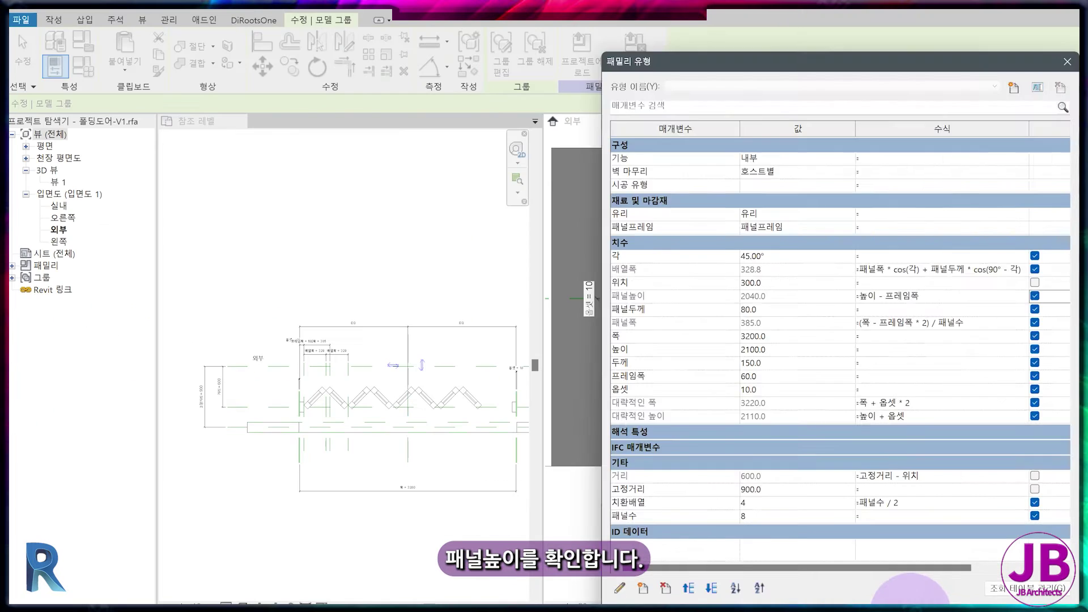
pyautogui.click(911, 611)
pyautogui.scroll(4, 682, 311)
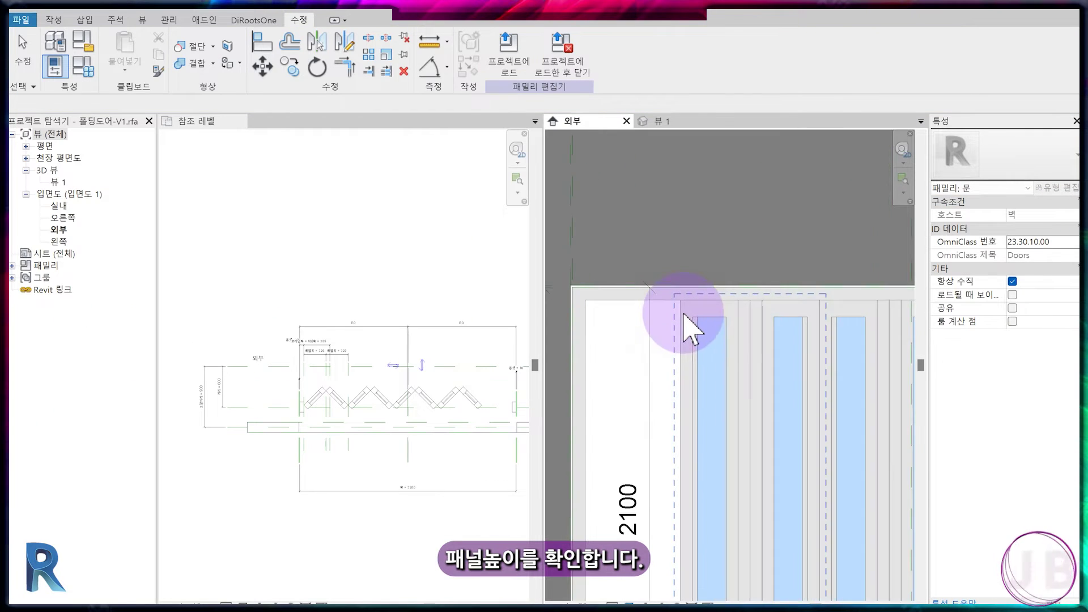
pyautogui.scroll(-5, 708, 338)
pyautogui.moveTo(768, 390); pyautogui.dragTo(746, 396, button='middle')
pyautogui.scroll(-1, 731, 474)
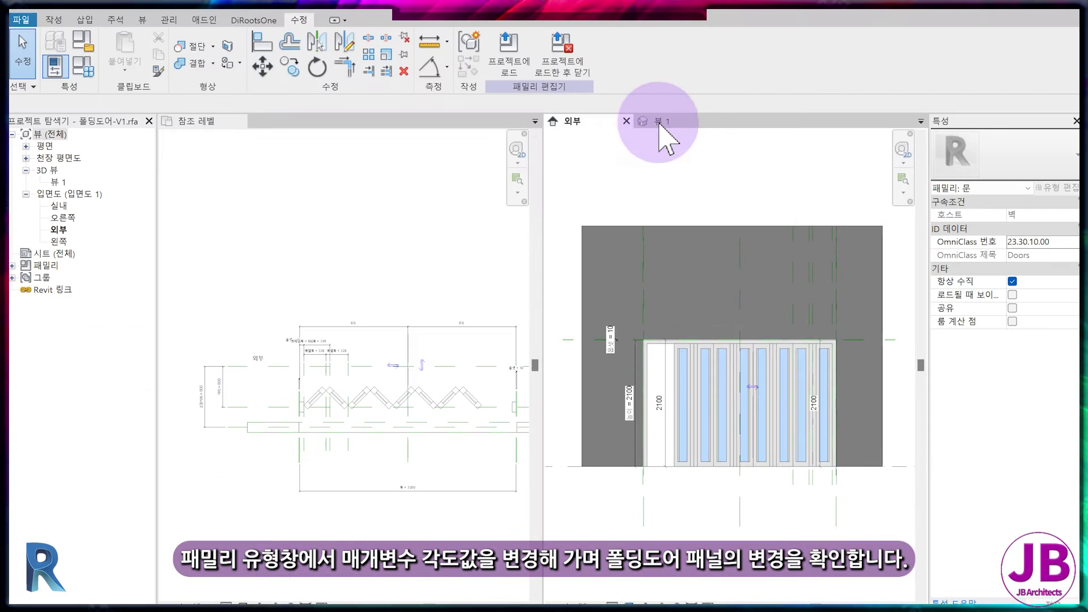
# - Try different 각 values in the family types, finishing at 45°, and check how the panels fold in the 3D view
pyautogui.click(640, 122)
pyautogui.click(85, 71)
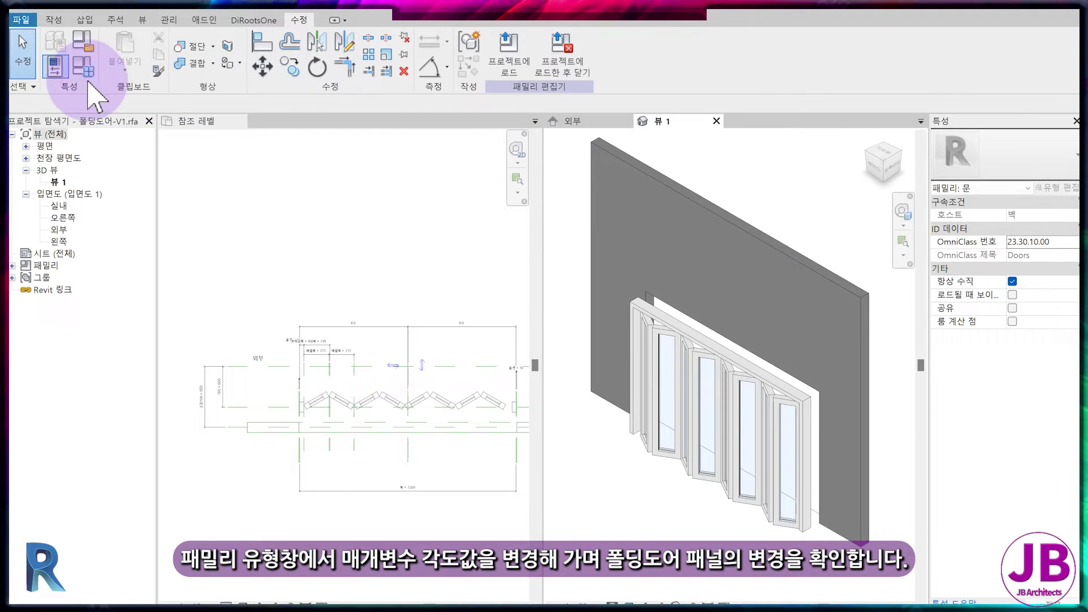
pyautogui.click(85, 69)
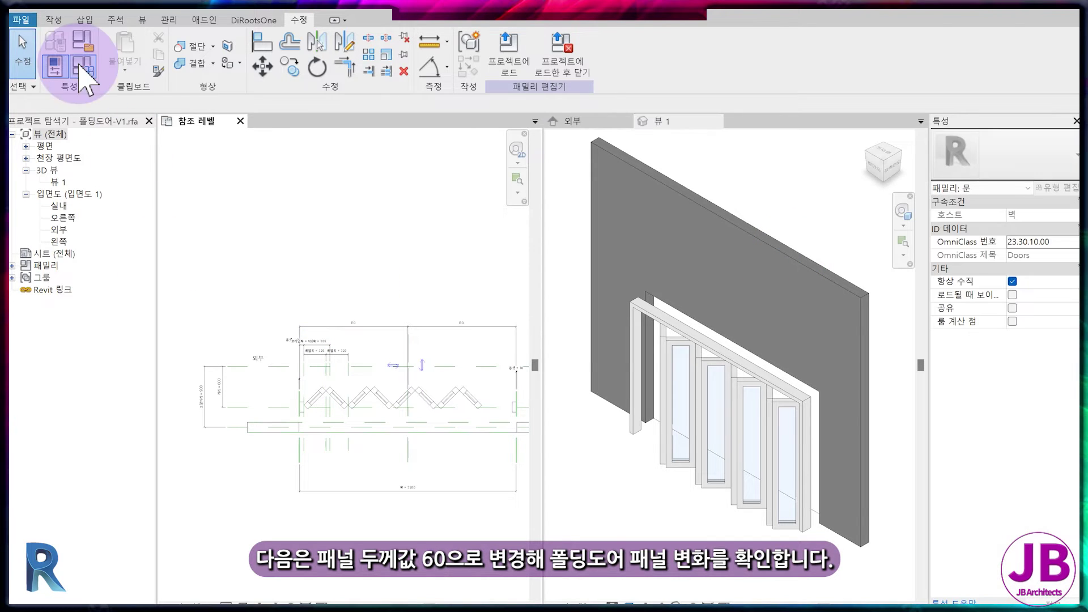
# - Set 패널두께 to 60 in the family types and inspect the arrayed panels in the plan
pyautogui.click(83, 66)
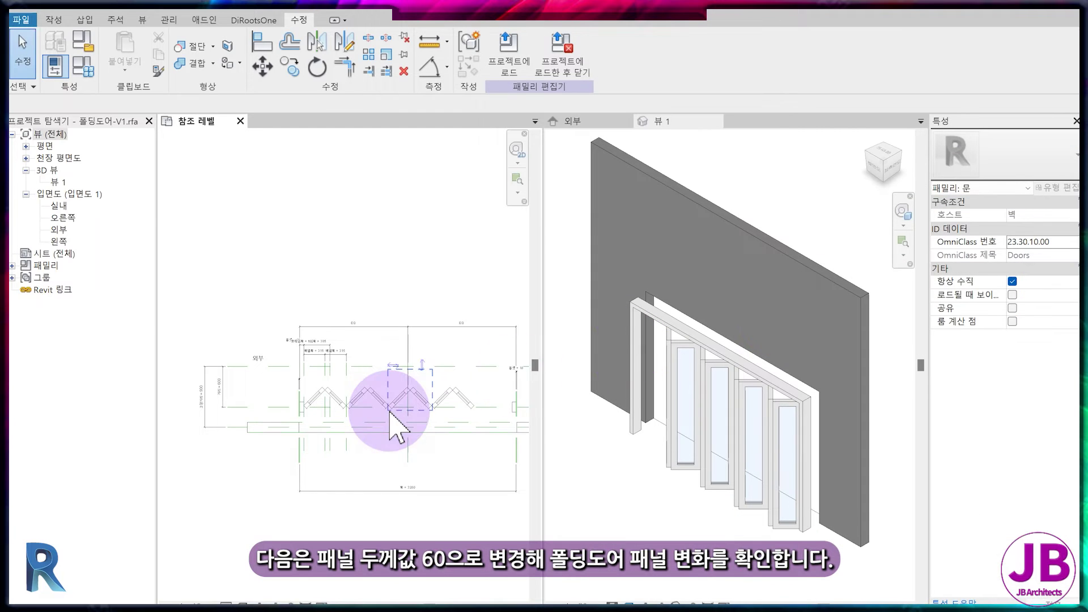
pyautogui.scroll(5, 388, 414)
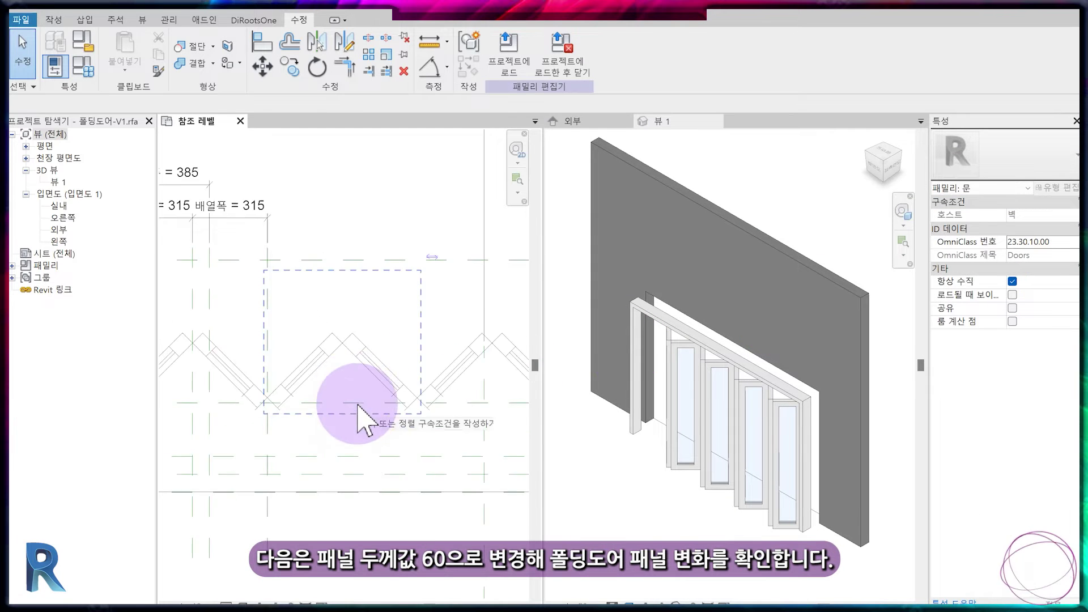
pyautogui.scroll(-5, 343, 346)
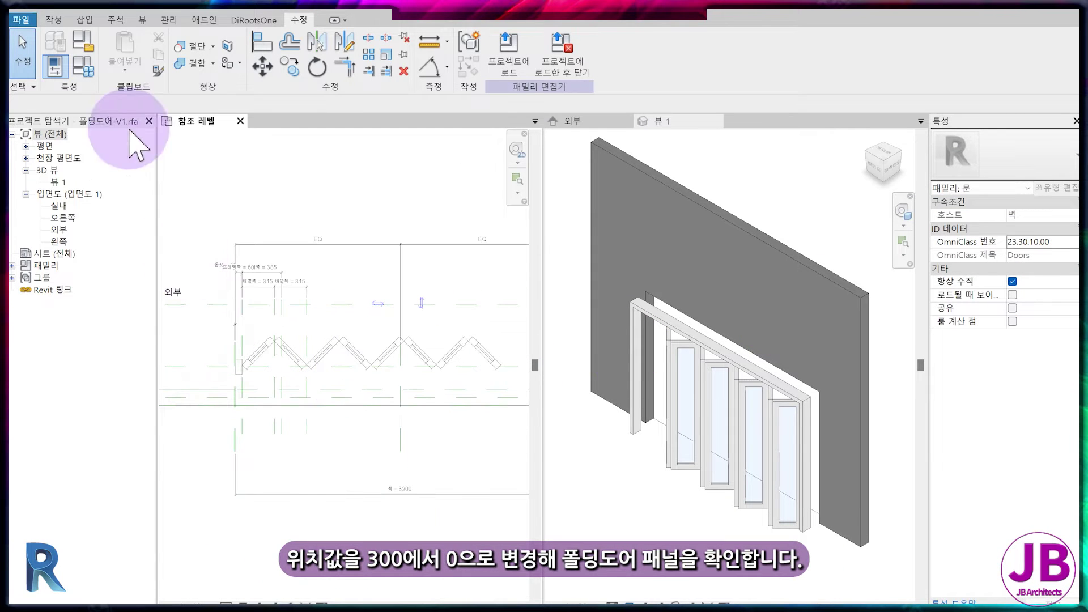
# - Try setting 위치 to 0, inspect the arrayed panels in the plan, and undo the change
pyautogui.click(90, 76)
pyautogui.click(808, 282)
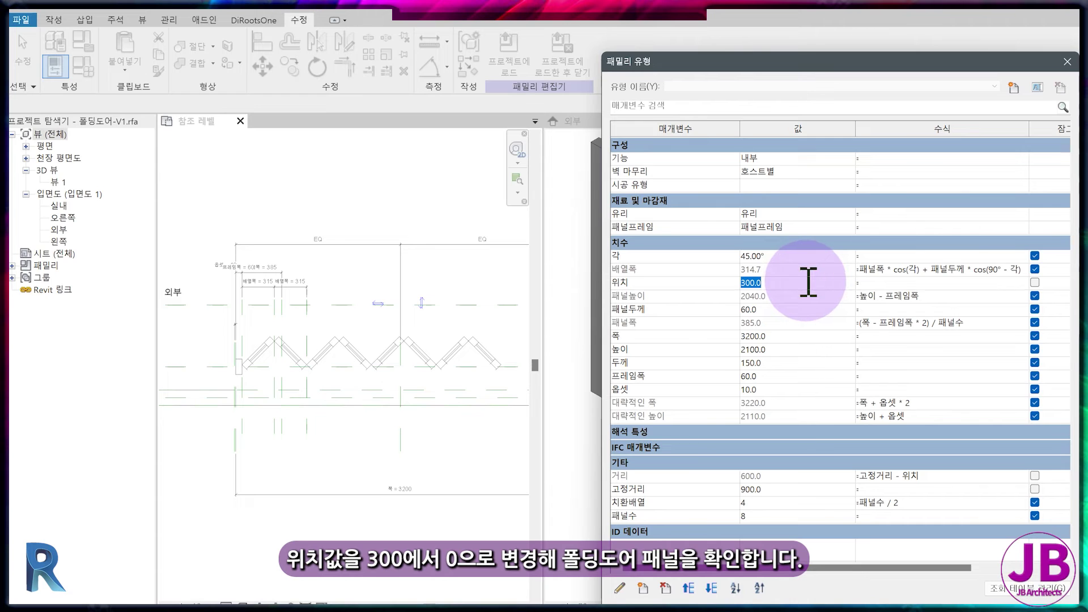
pyautogui.press('Return')
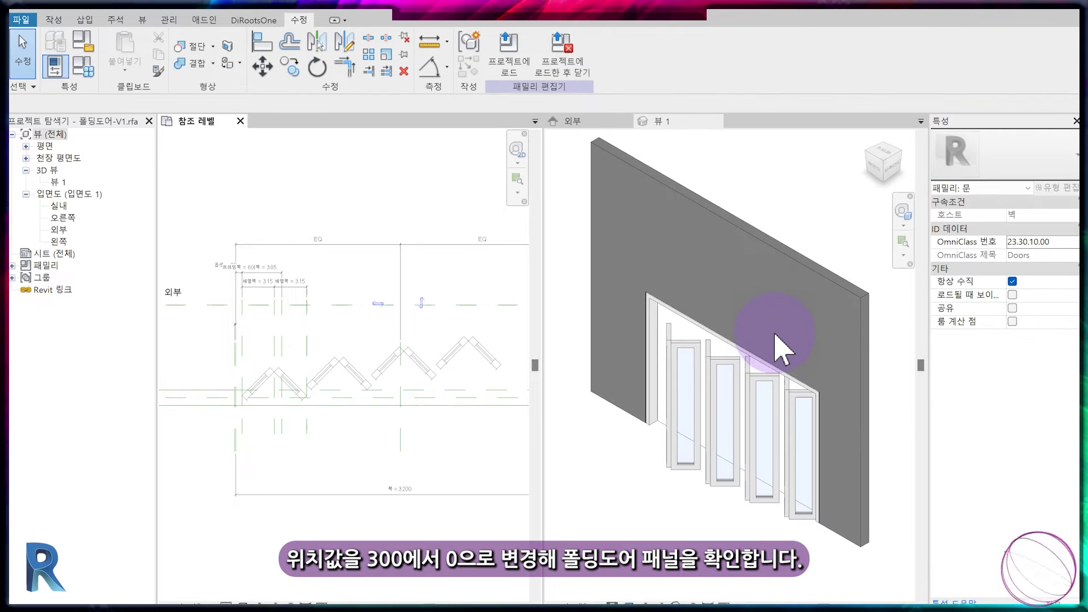
pyautogui.scroll(2, 304, 396)
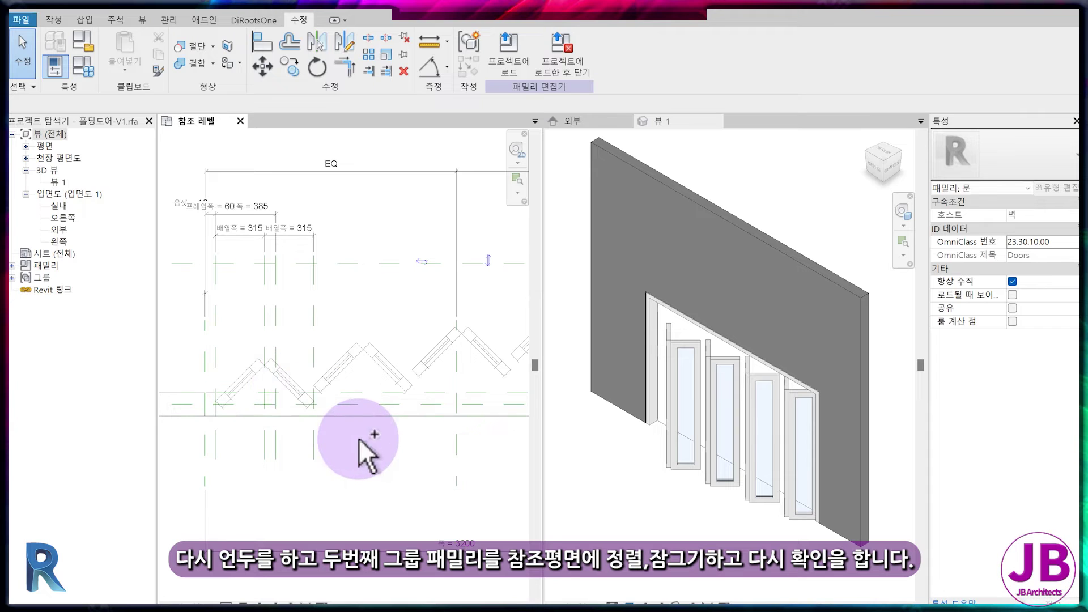
pyautogui.hotkey('ctrl', 'z')
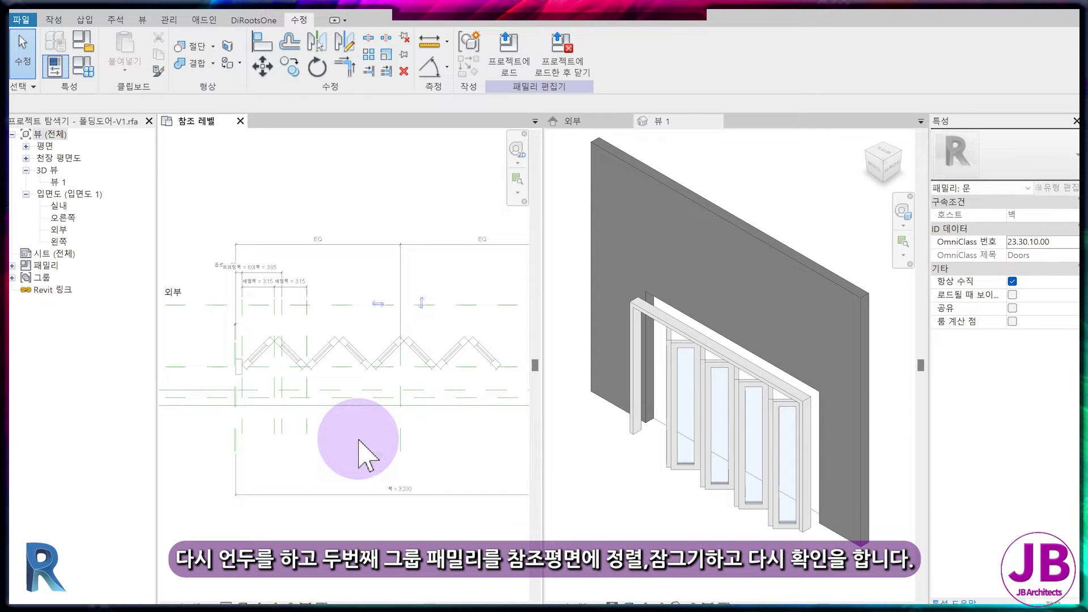
# - Align the second array group with the horizontal reference plane through the panels' lower corners and lock it
pyautogui.press('a')
pyautogui.press('l')
pyautogui.click(342, 367)
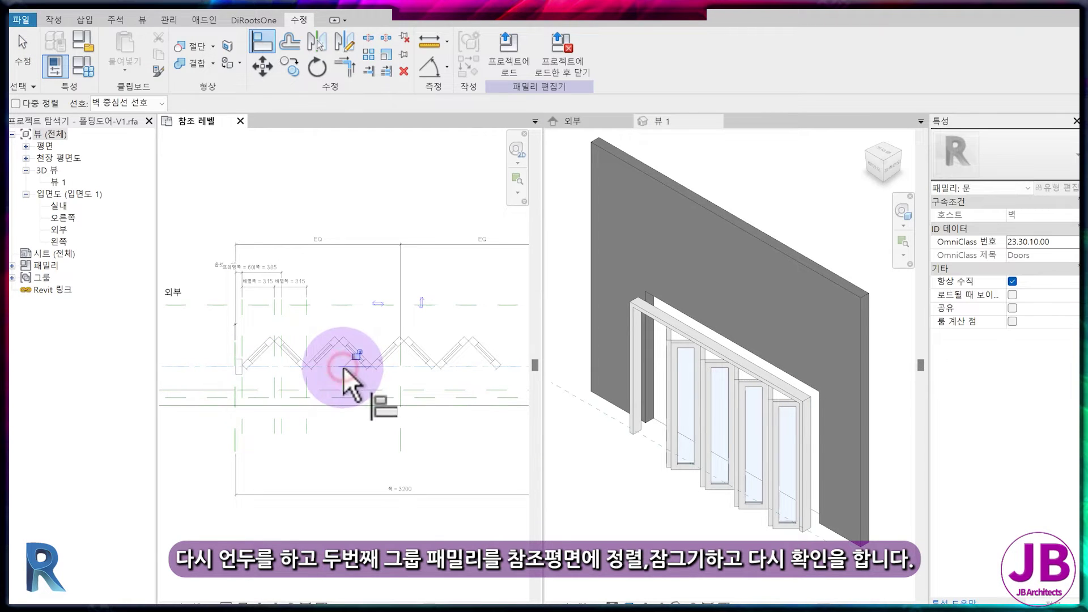
pyautogui.click(380, 389)
# - Set 위치 to 0 and apply it, and try an 각 value of 0°
pyautogui.click(83, 67)
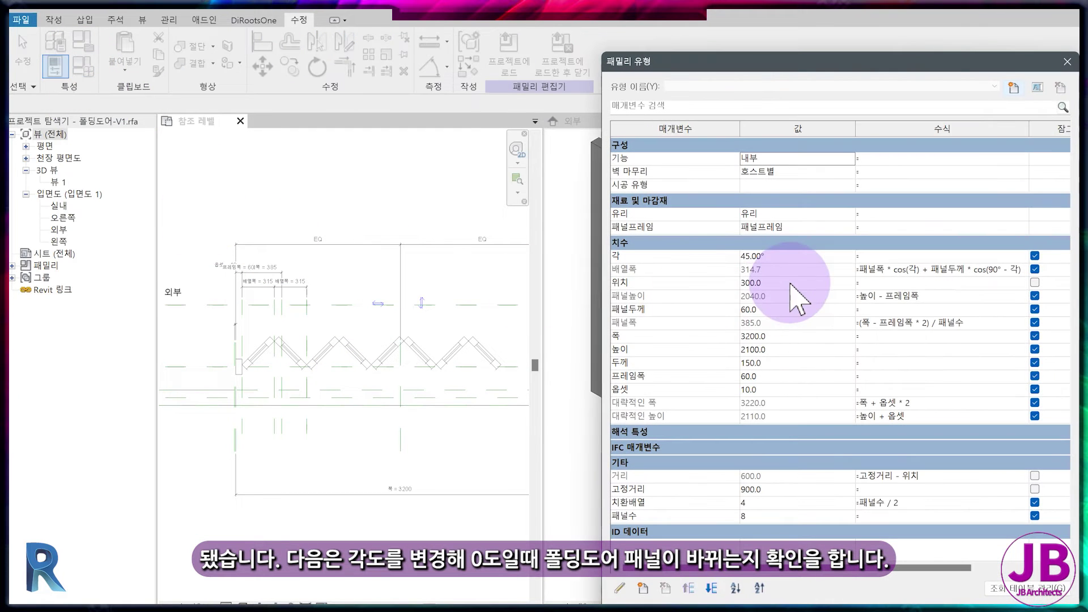
pyautogui.press('Return')
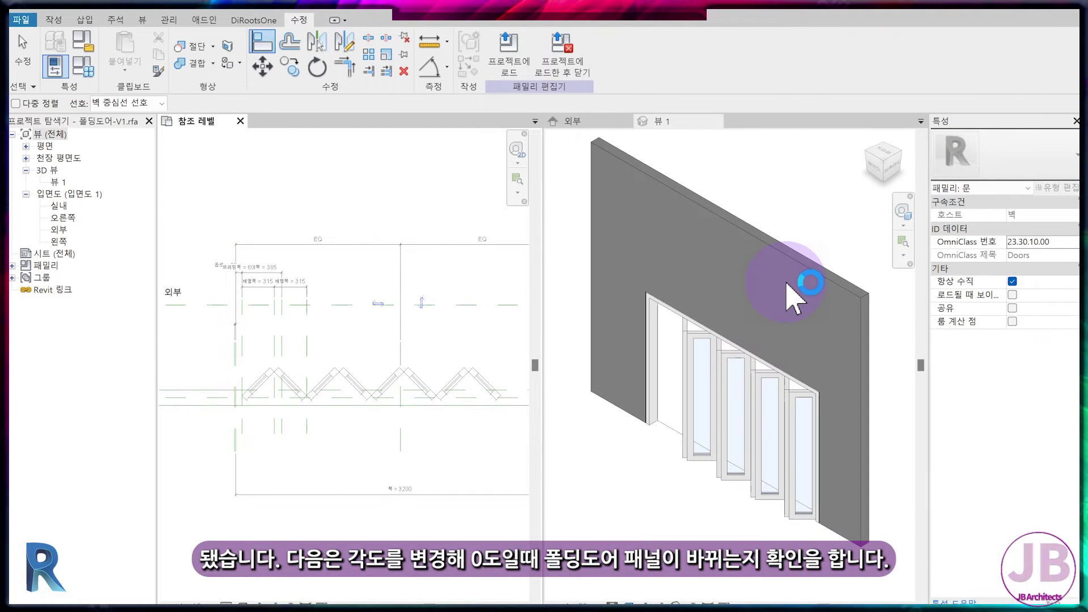
pyautogui.click(88, 73)
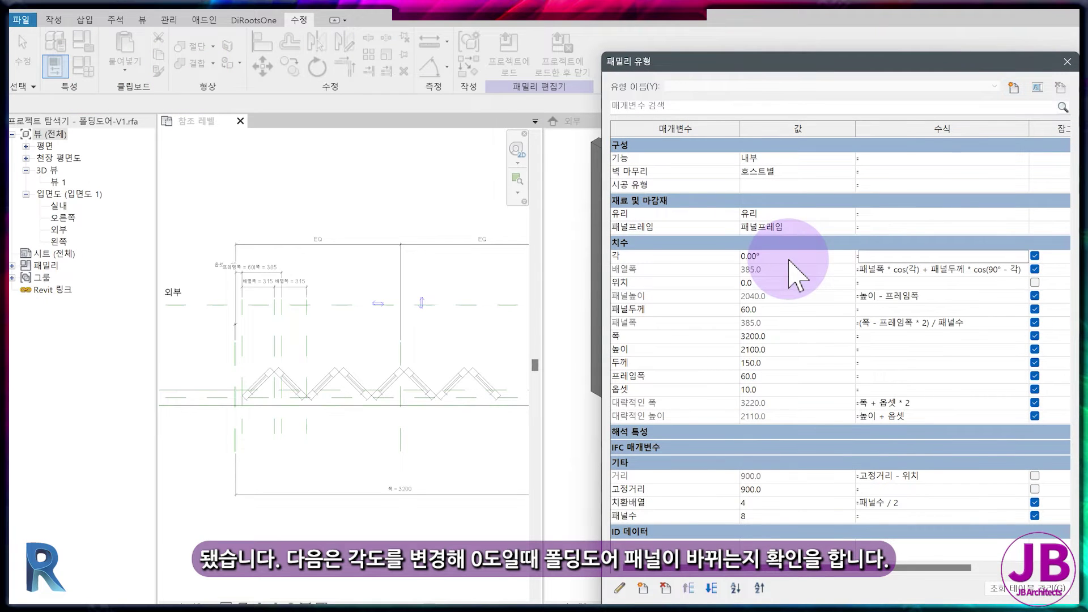
pyautogui.press('Return')
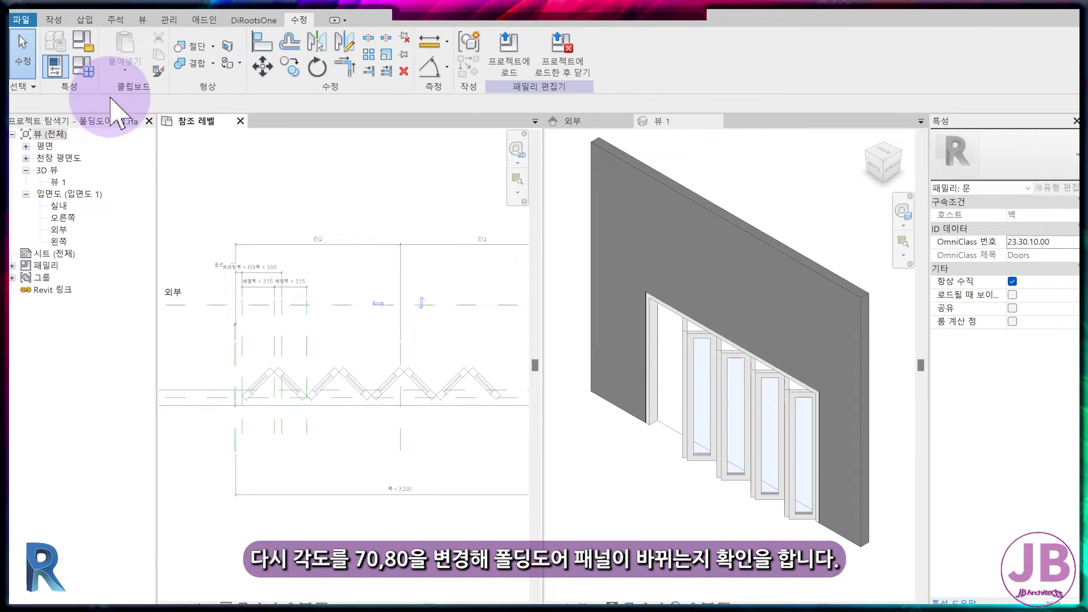
# - Test the folding by applying 각 values of 70° and 80° in the family types
pyautogui.click(83, 68)
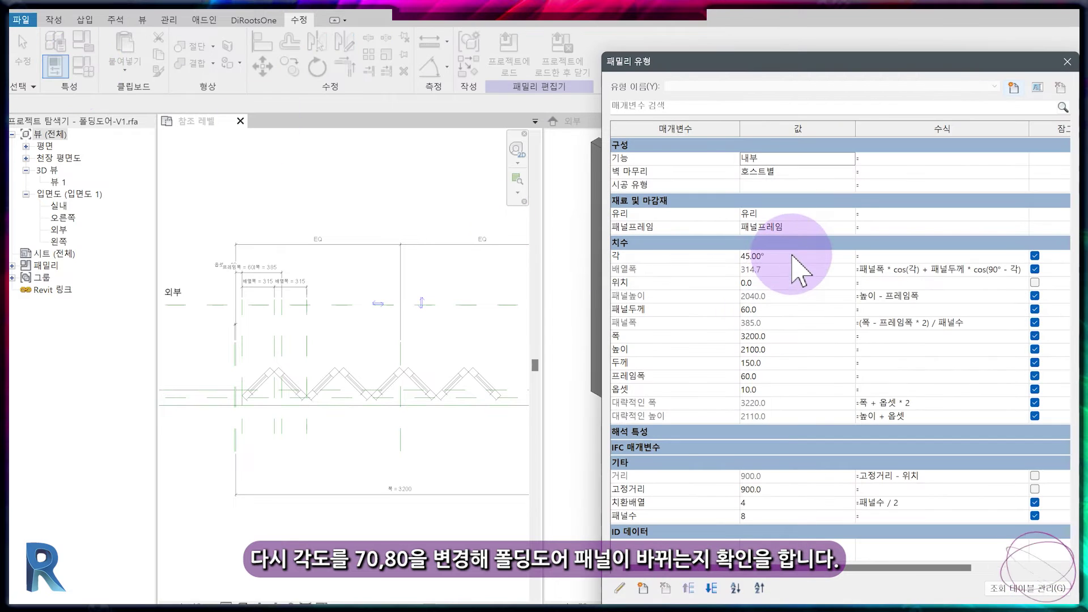
pyautogui.press('Return')
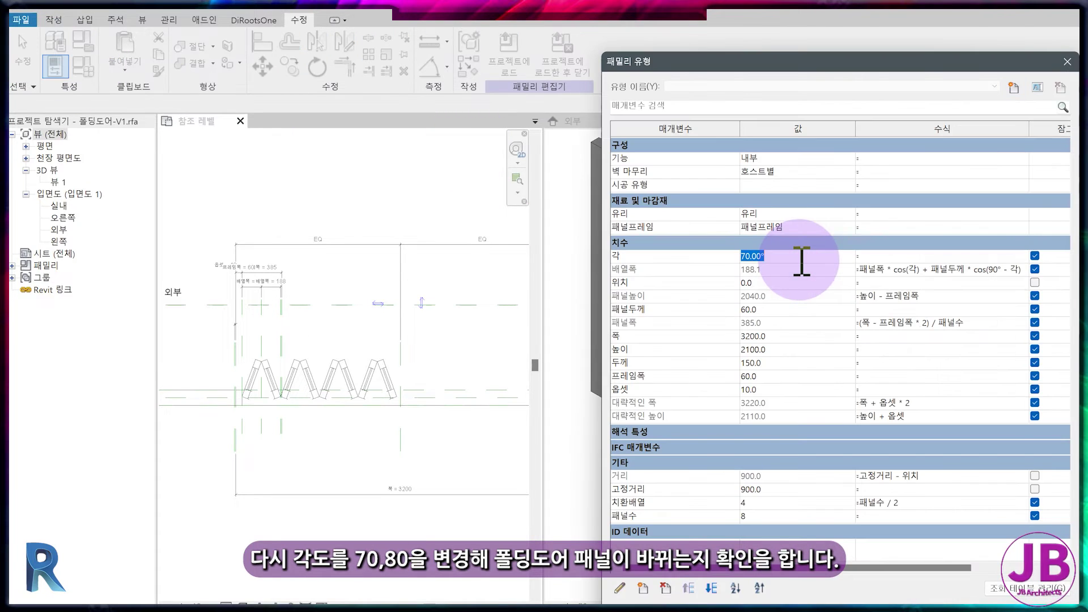
pyautogui.press('Return')
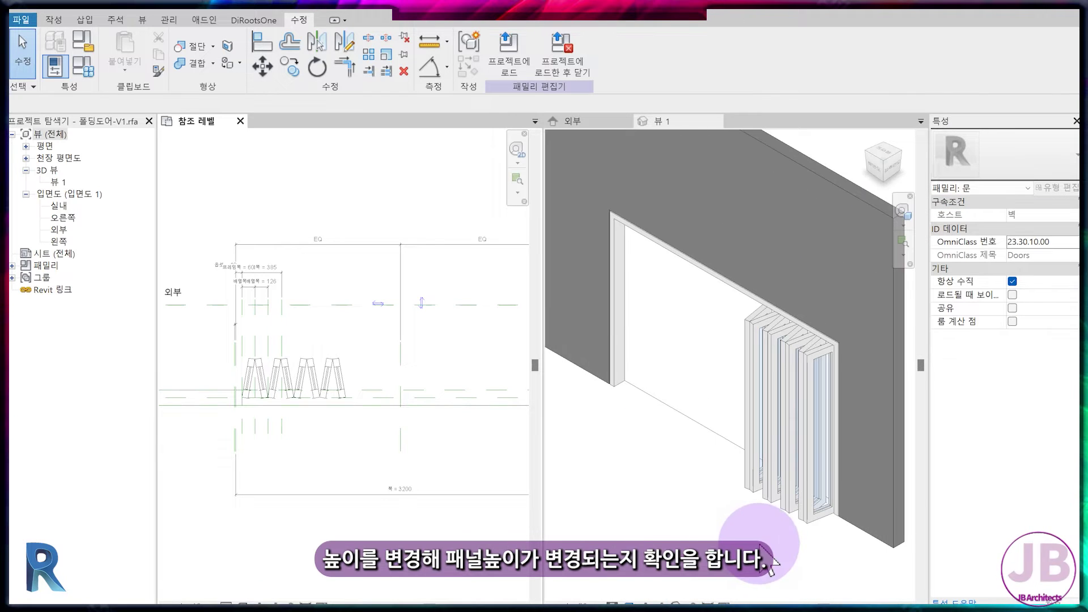
# - Set 높이 to 2400 in the family types and check the panel height in the 외부 elevation
pyautogui.scroll(-2, 390, 510)
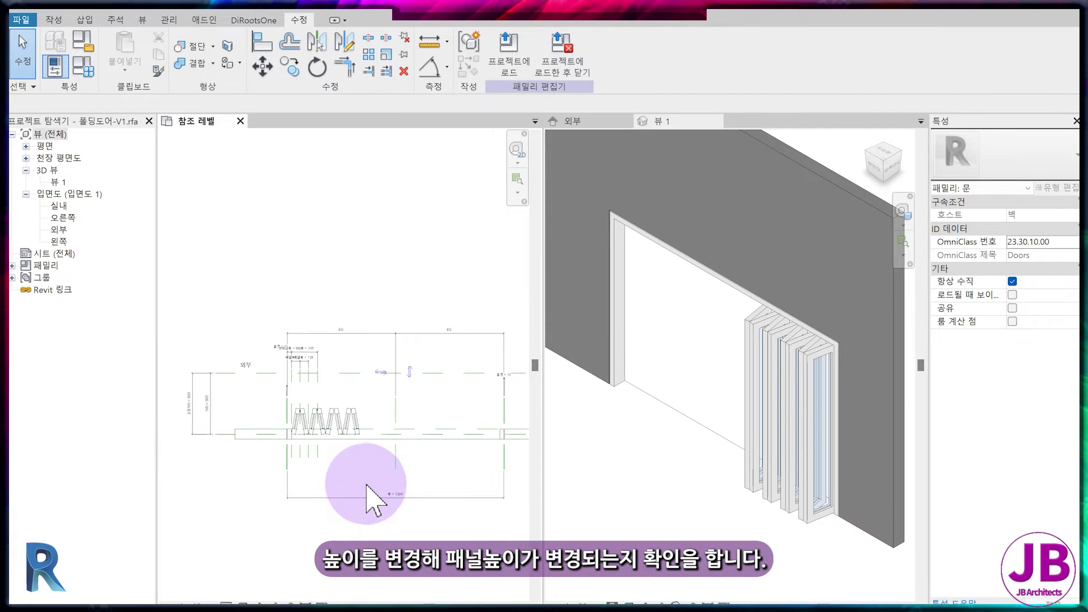
pyautogui.click(57, 67)
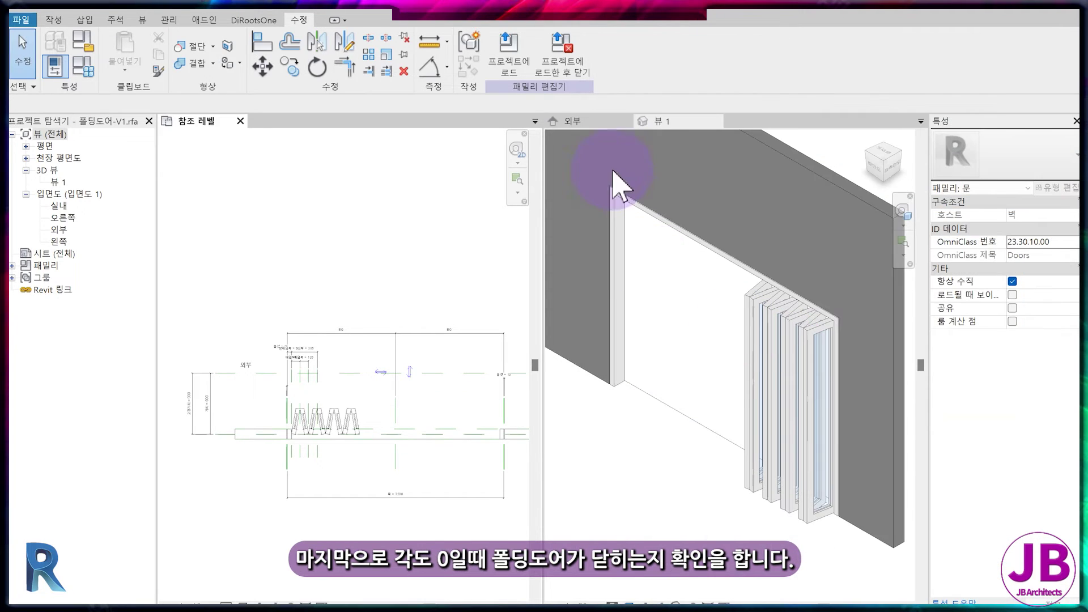
pyautogui.click(572, 121)
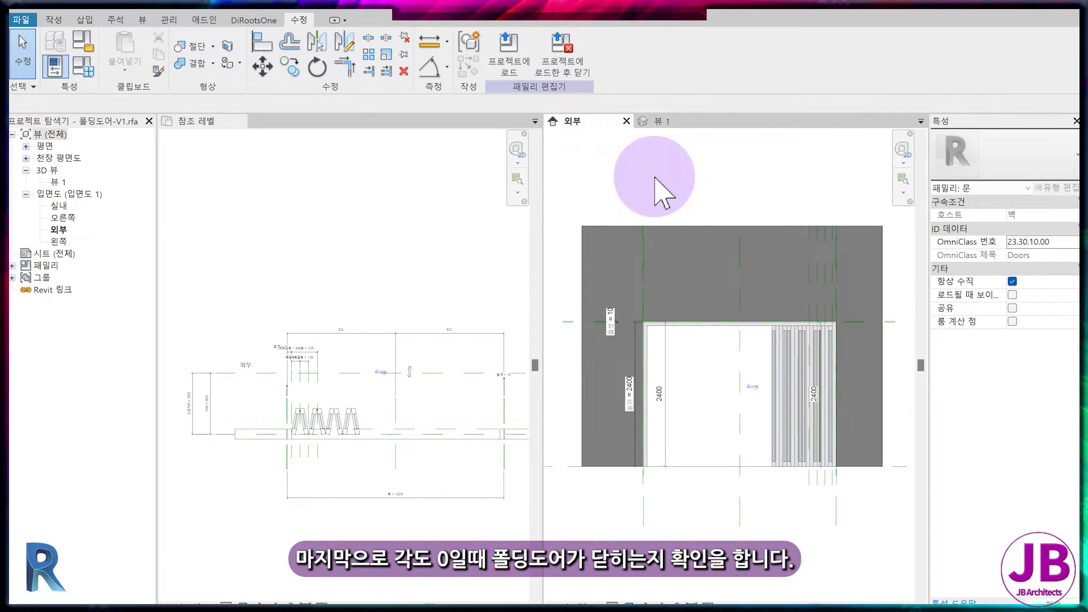
# - Try closing the door with 각 set to 0° while viewing it in 3D, and undo the change
pyautogui.click(660, 121)
pyautogui.click(55, 66)
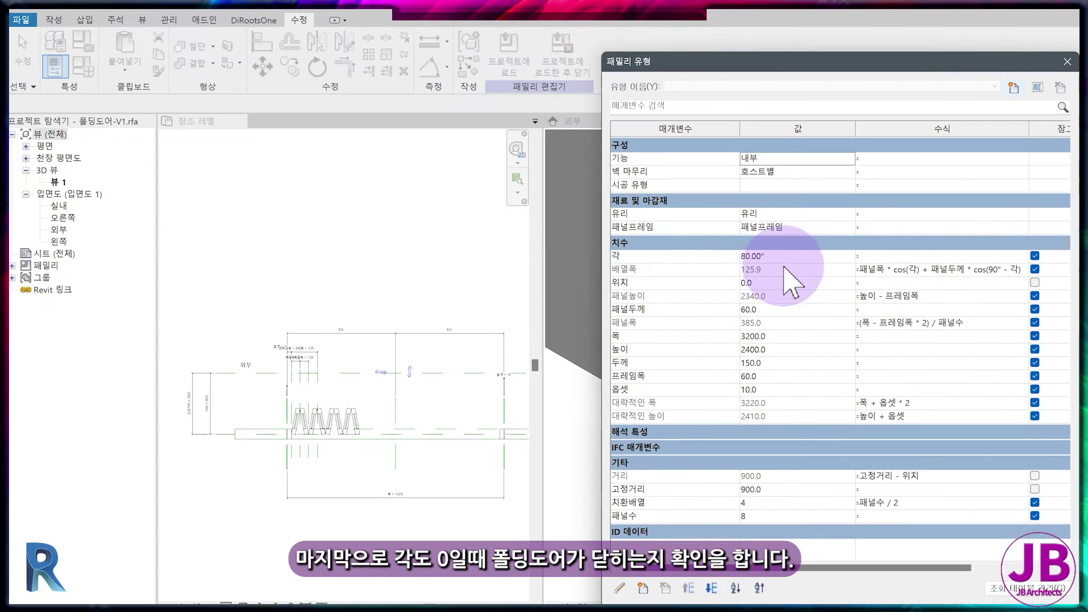
pyautogui.press('Return')
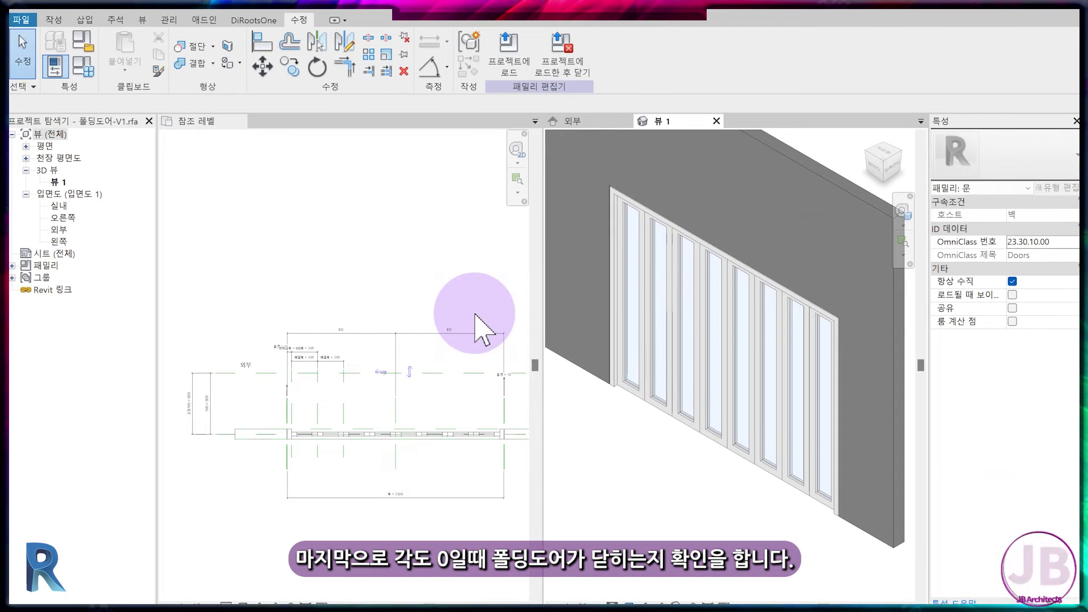
pyautogui.hotkey('ctrl', 'z')
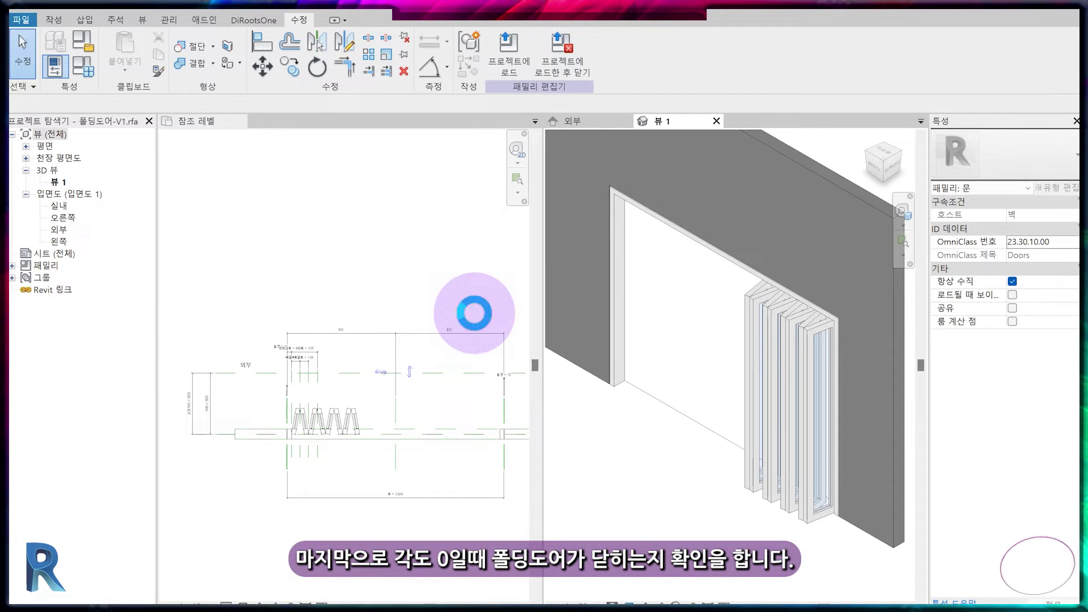
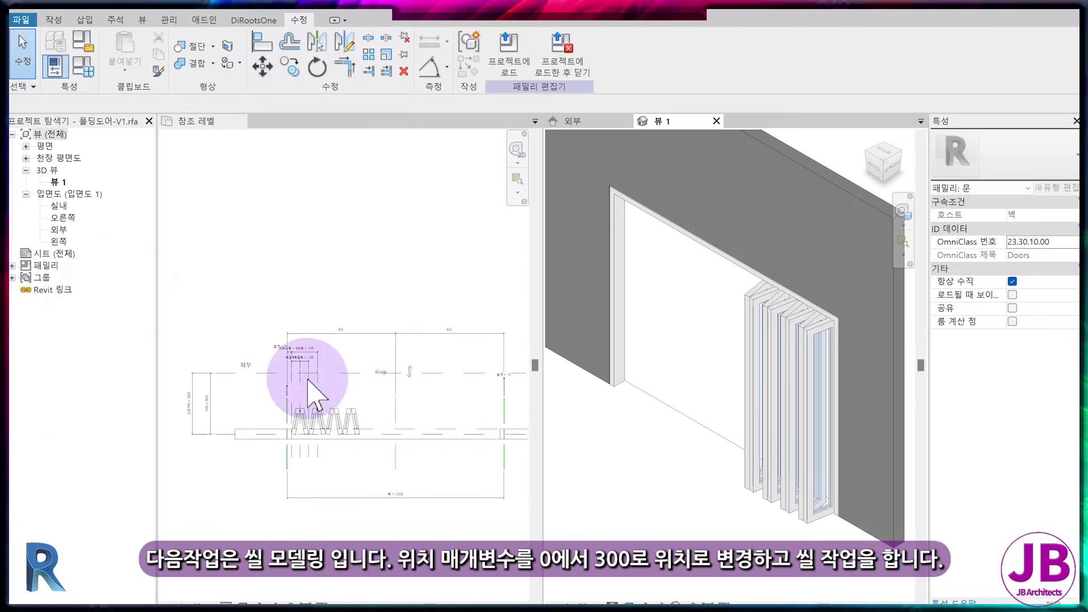
# - Open the 외부 elevation and set 위치 to 300 in the family types
pyautogui.doubleClick(59, 230)
pyautogui.click(90, 65)
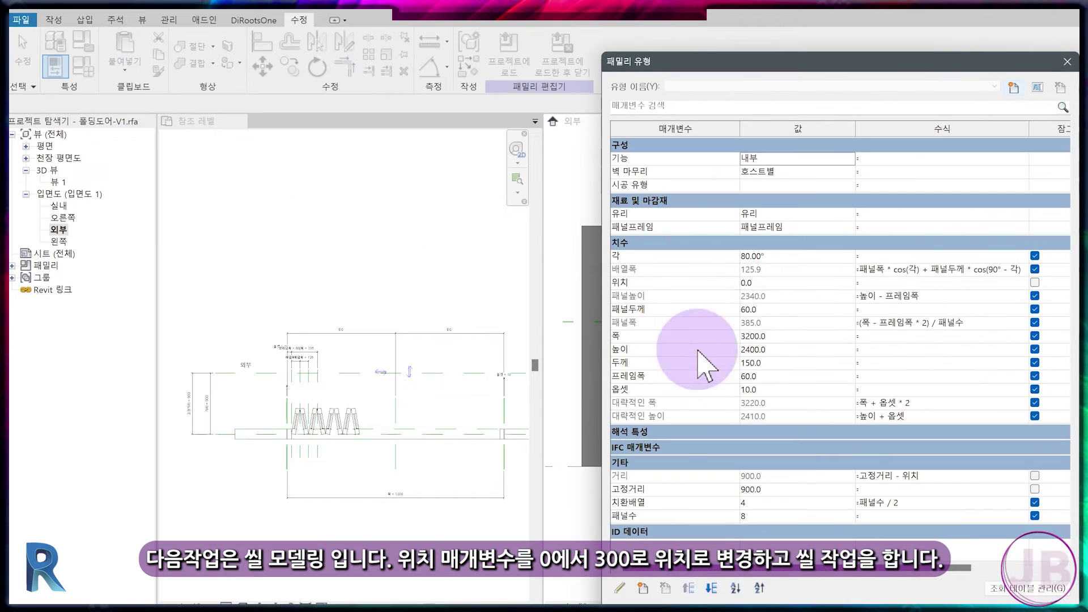
pyautogui.click(777, 282)
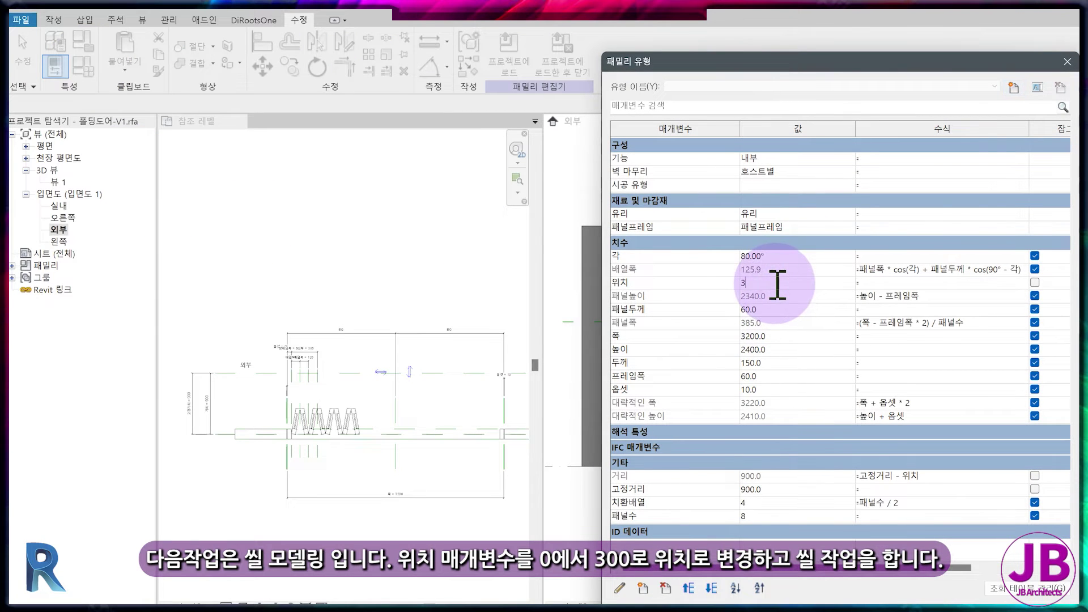
pyautogui.press('Return')
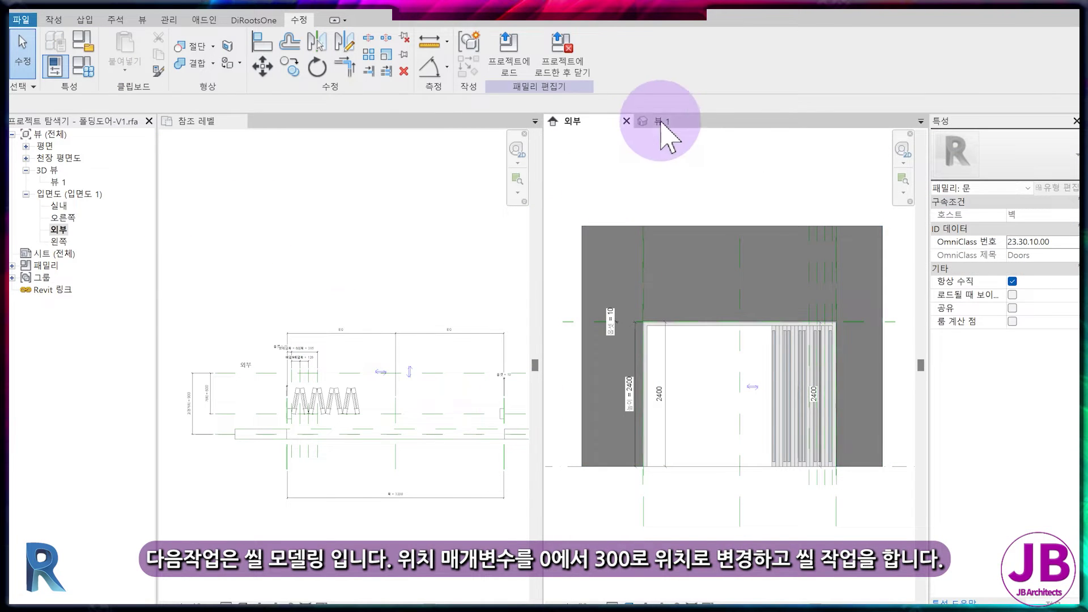
# - Open the 왼쪽 elevation and examine the base of the frame where the sill goes
pyautogui.click(660, 121)
pyautogui.click(569, 121)
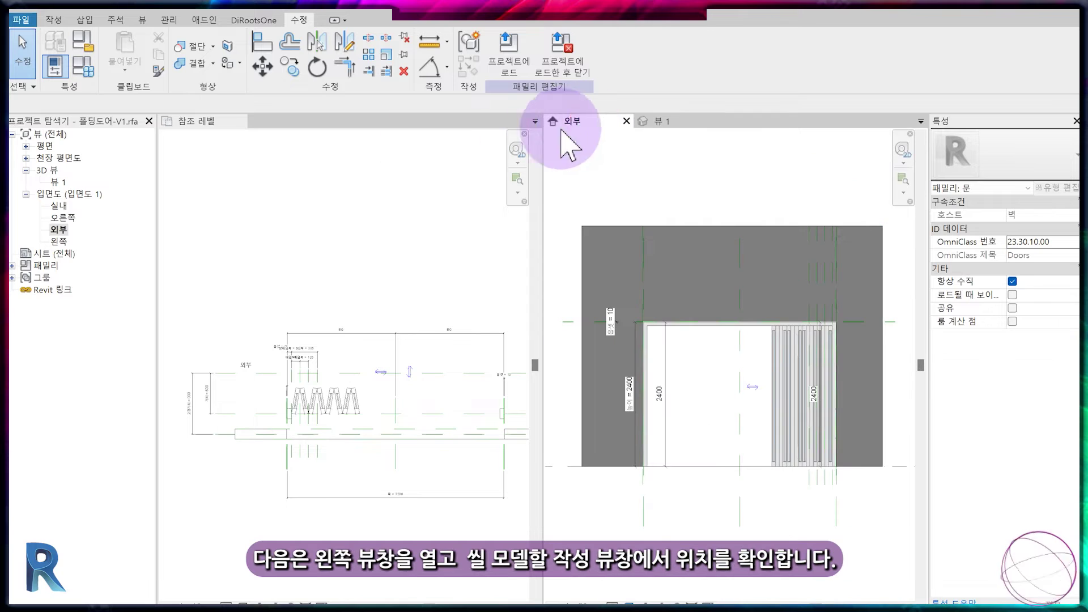
pyautogui.doubleClick(59, 242)
pyautogui.scroll(5, 736, 489)
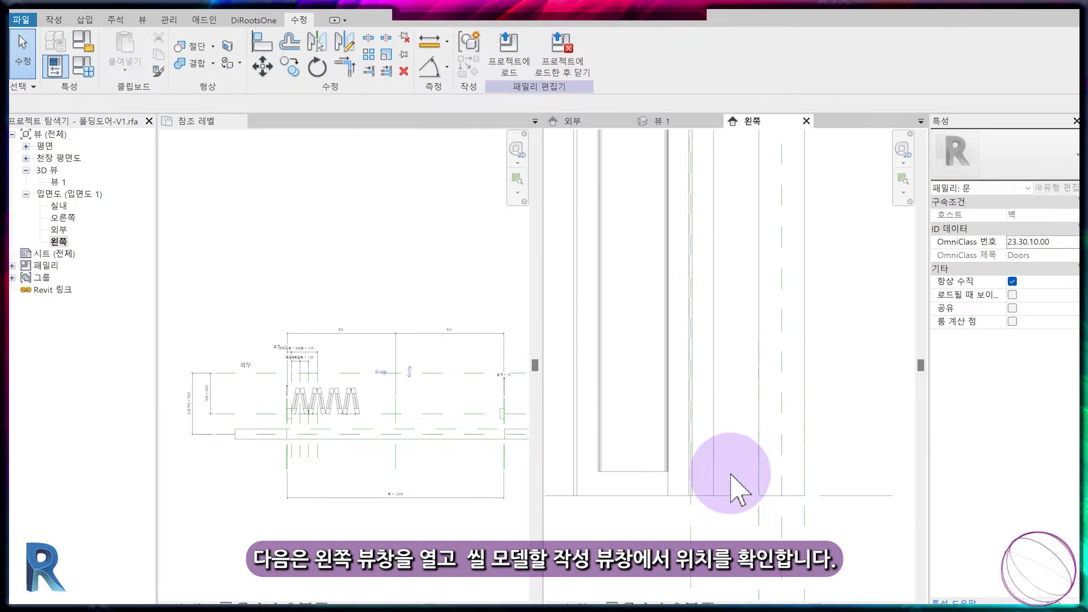
# - Start a sweep path sketch in the 외부 elevation, using the frame's center reference plane in the plan as work plane
pyautogui.click(593, 121)
pyautogui.click(54, 20)
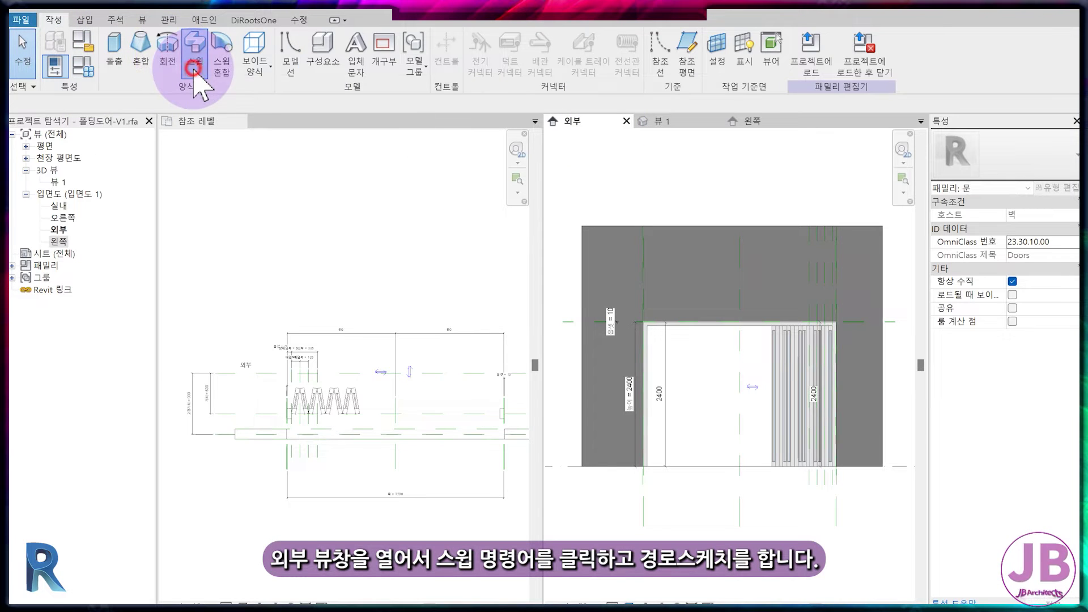
pyautogui.click(192, 56)
pyautogui.click(651, 43)
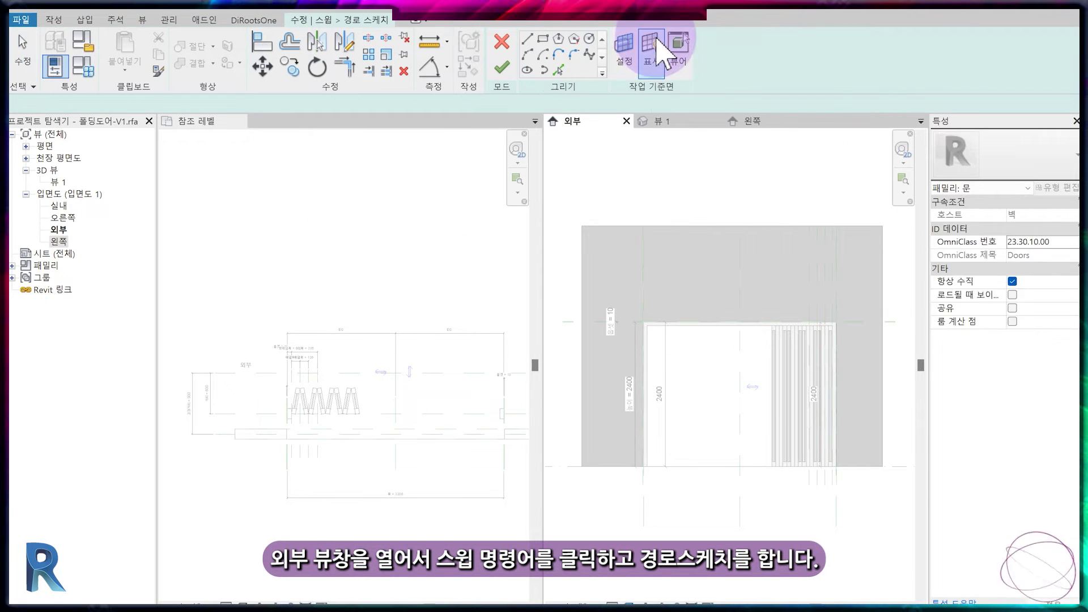
pyautogui.click(627, 60)
pyautogui.click(513, 398)
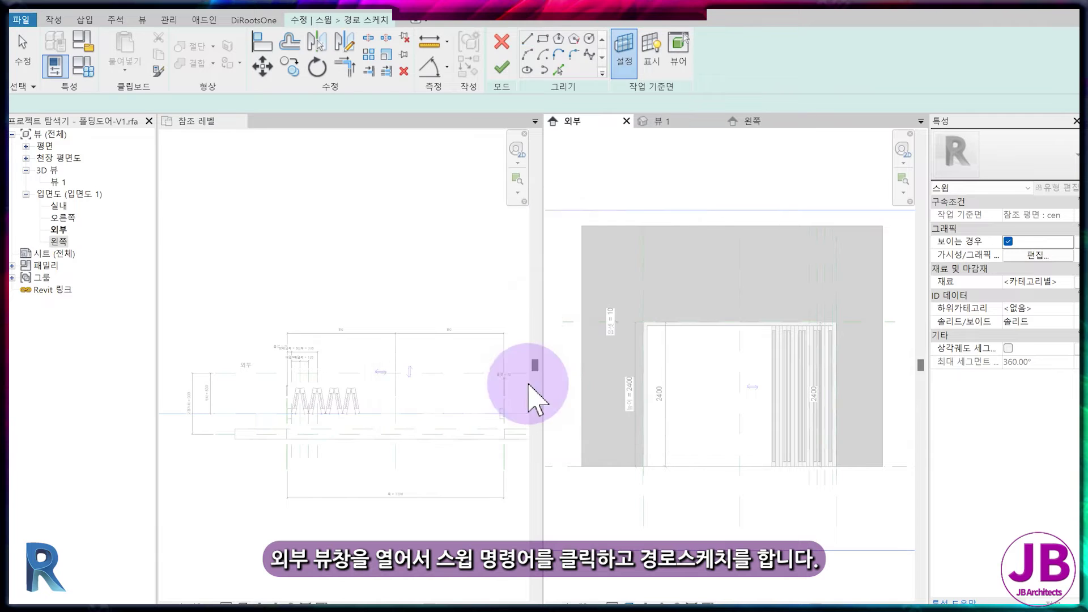
# - Sketch a straight horizontal sweep path along the floor line between the inner edges of the two frame jambs
pyautogui.scroll(5, 643, 462)
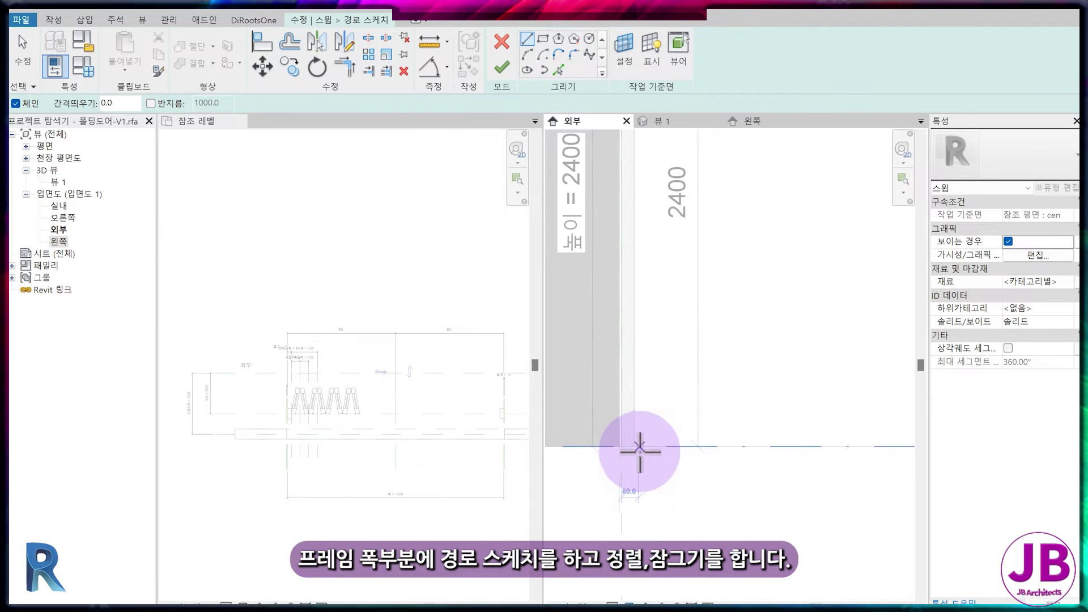
pyautogui.click(635, 446)
pyautogui.moveTo(844, 425); pyautogui.dragTo(588, 466, button='middle')
pyautogui.scroll(-1, 588, 466)
pyautogui.click(624, 456)
pyautogui.scroll(5, 627, 458)
pyautogui.click(630, 455)
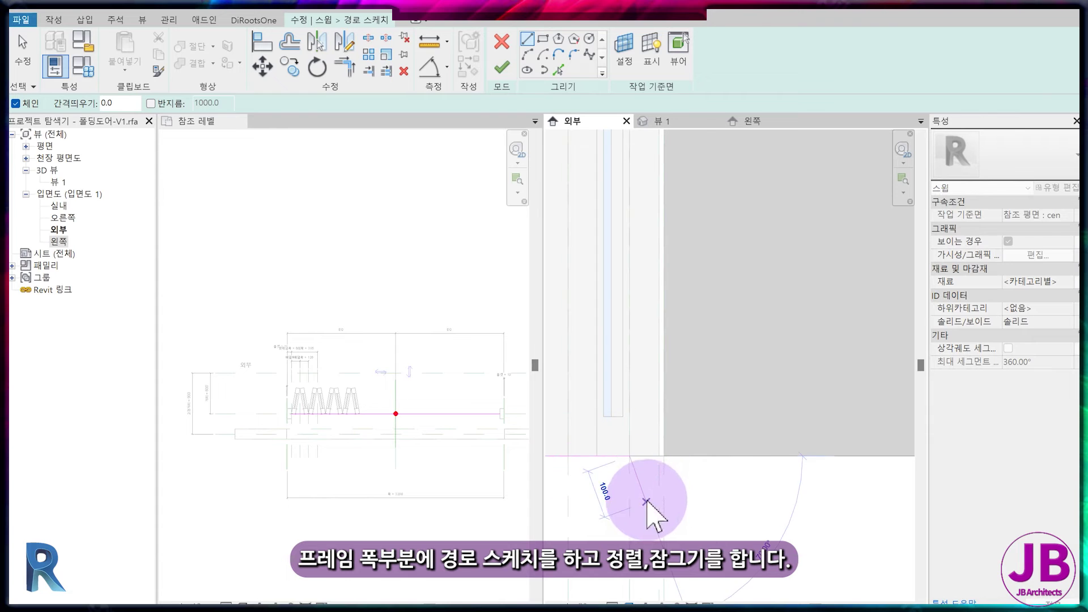
# - Align and lock the sweep path's ends to the inner edges of the frame jambs, and finish the path sketch
pyautogui.scroll(-2, 679, 504)
pyautogui.moveTo(700, 519); pyautogui.dragTo(796, 498, button='middle')
pyautogui.press('a')
pyautogui.press('l')
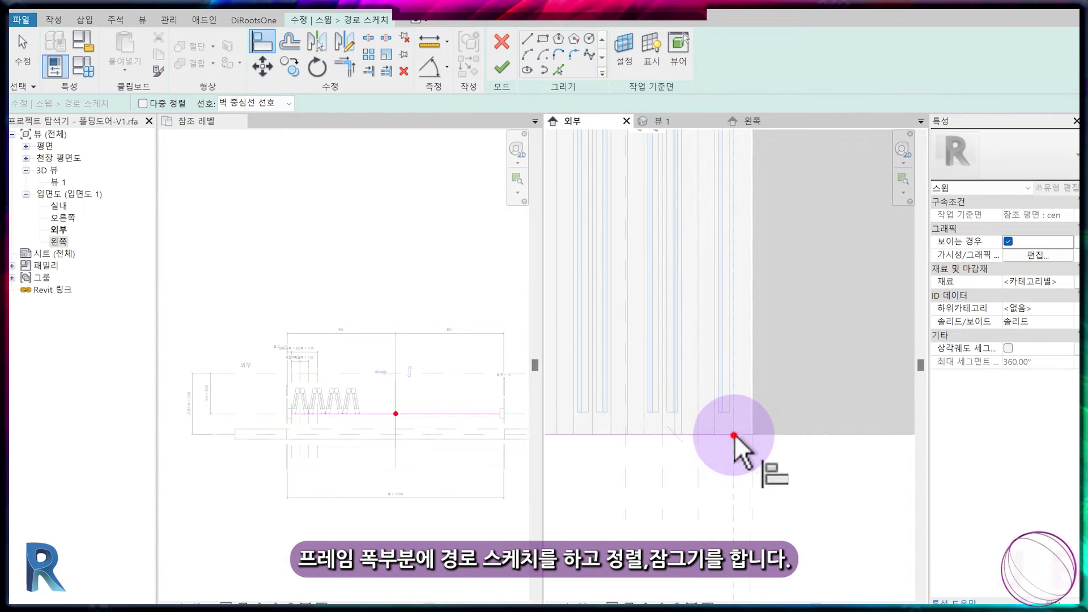
pyautogui.scroll(-4, 782, 414)
pyautogui.scroll(3, 652, 346)
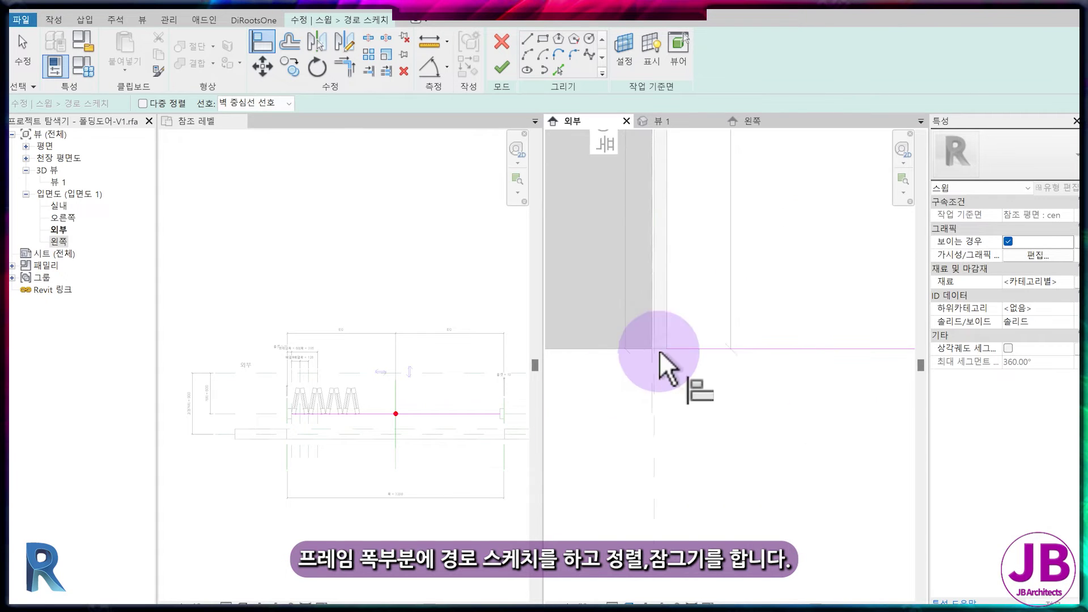
pyautogui.press('Escape')
pyautogui.press('Escape')
pyautogui.press('a')
pyautogui.press('l')
pyautogui.click(712, 309)
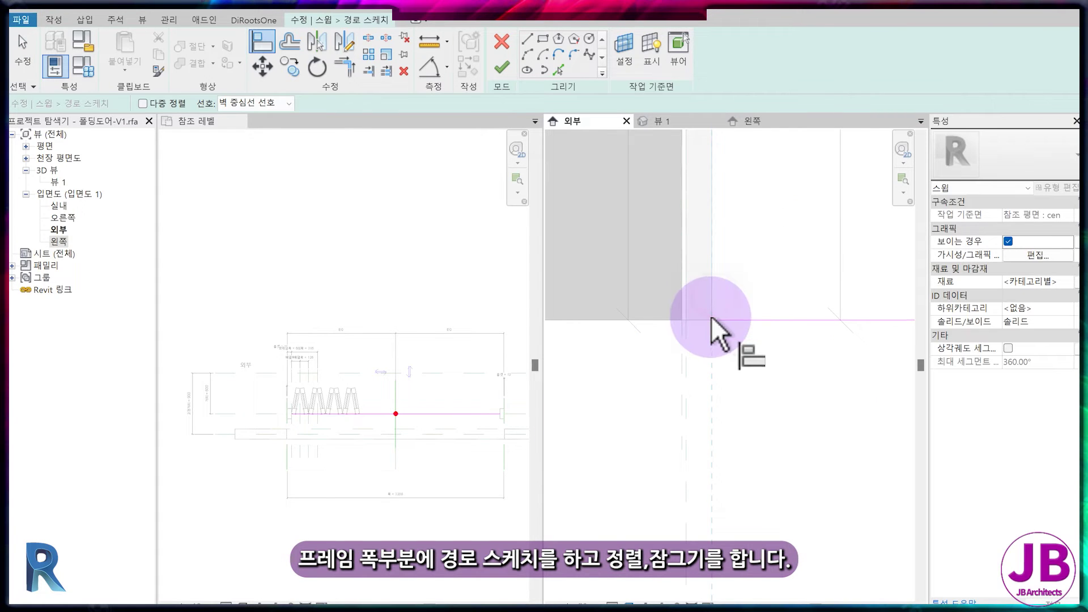
pyautogui.click(712, 320)
pyautogui.click(725, 238)
pyautogui.click(502, 66)
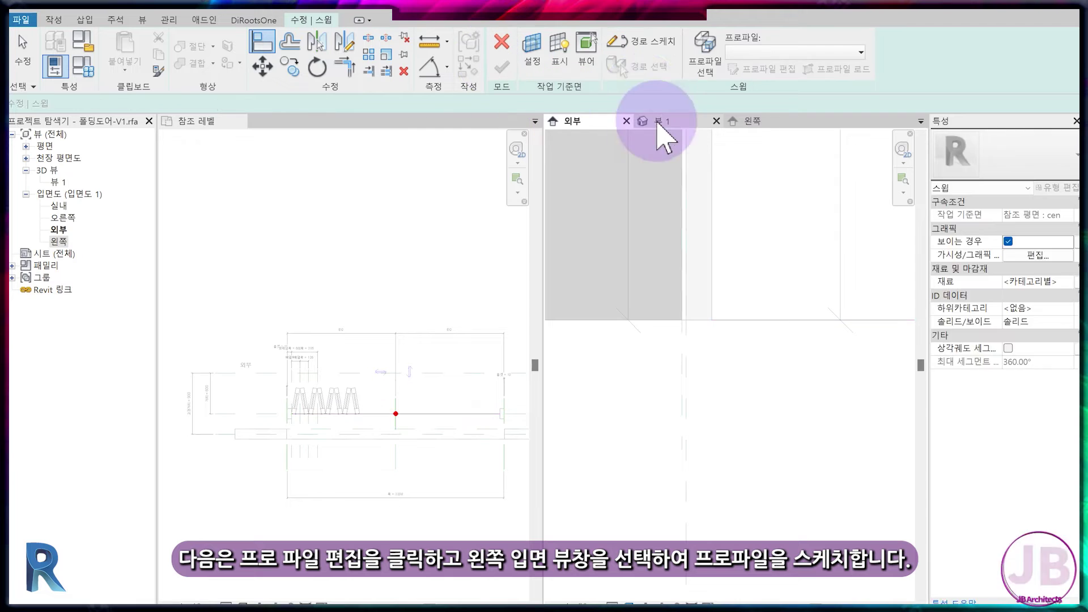
# - Edit the sweep profile in the 왼쪽 elevation and sketch a rectangle about 150 mm wide and 20 mm deep below the floor line
pyautogui.click(748, 68)
pyautogui.click(459, 221)
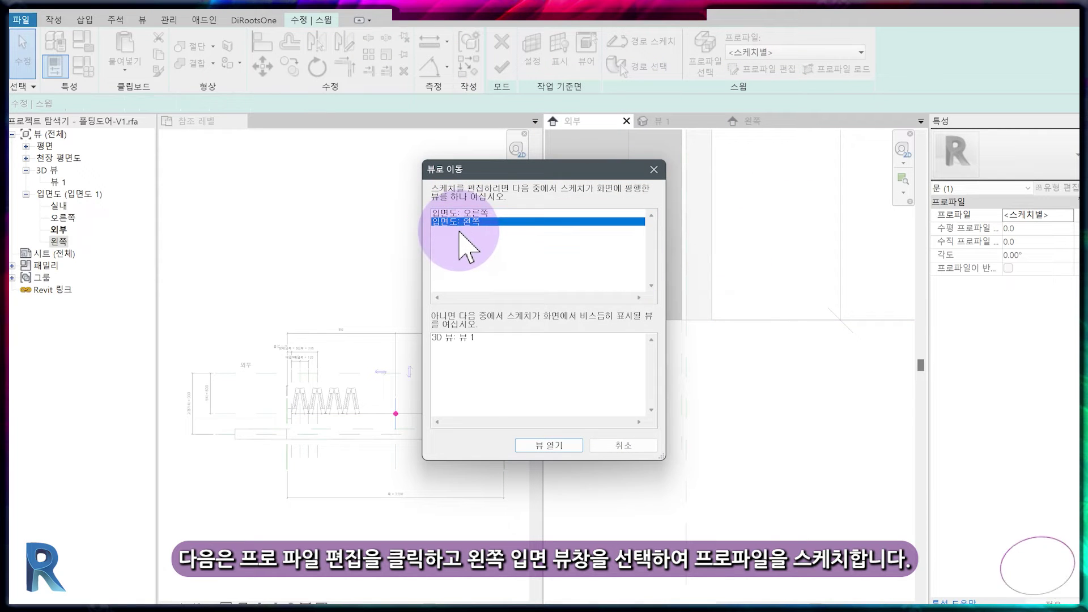
pyautogui.press('Return')
pyautogui.scroll(3, 723, 517)
pyautogui.click(542, 41)
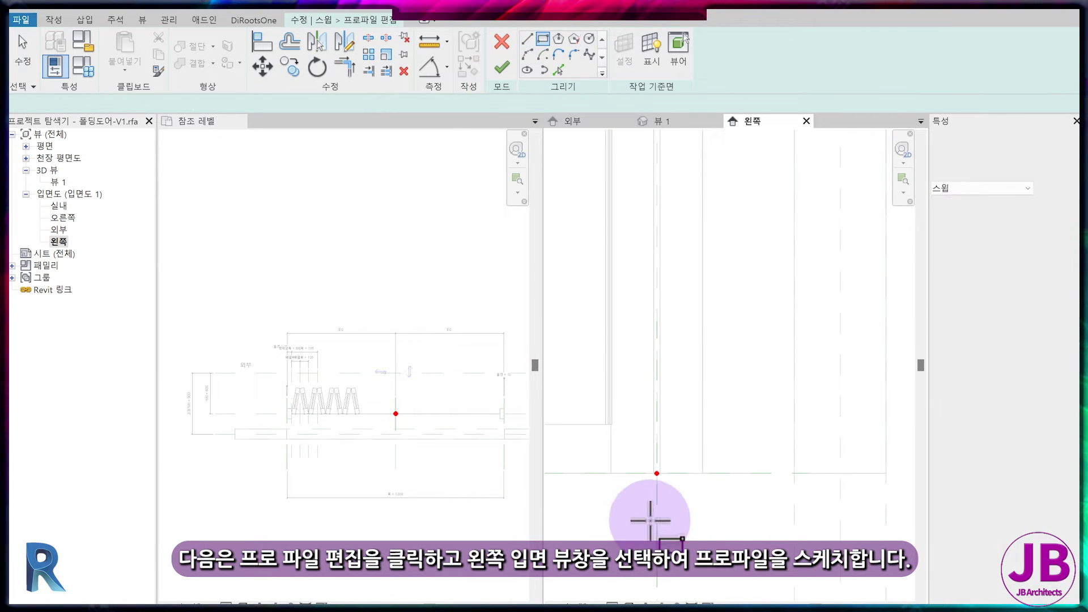
pyautogui.scroll(2, 651, 521)
pyautogui.click(582, 451)
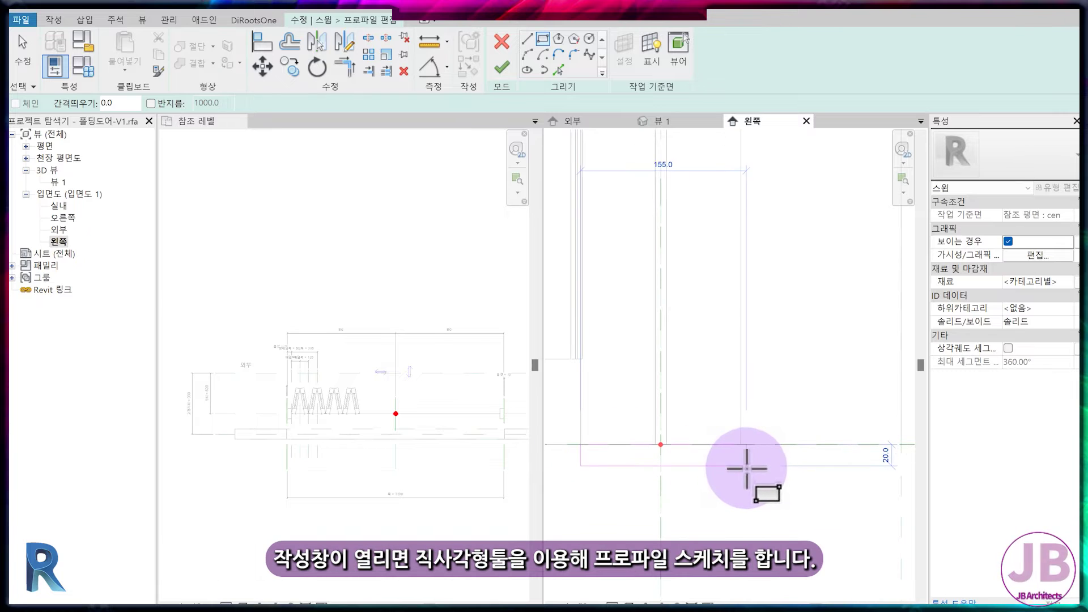
pyautogui.click(741, 466)
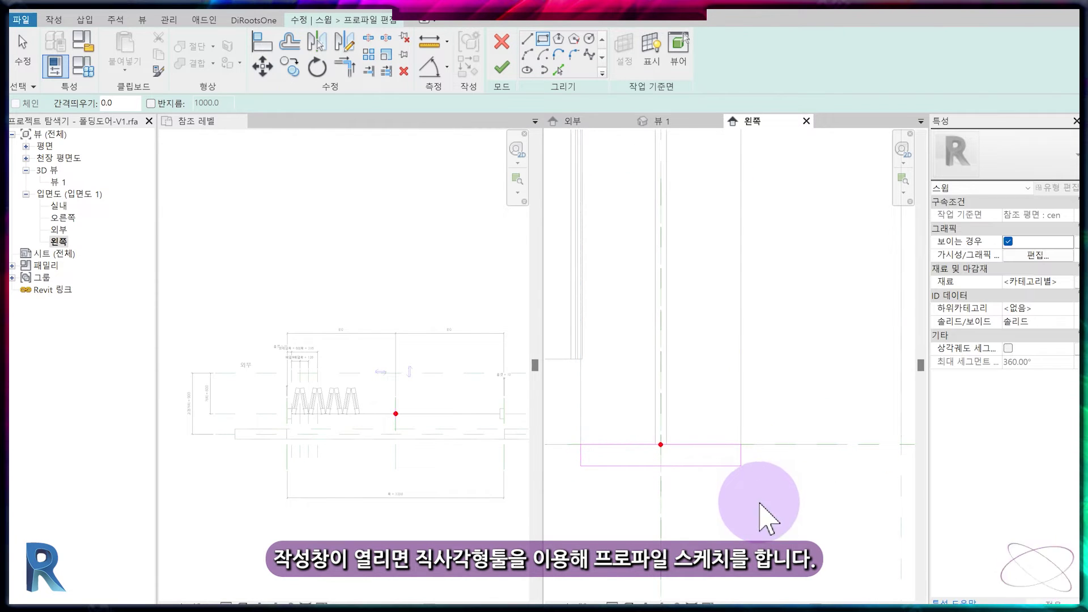
pyautogui.press('Escape')
pyautogui.press('Escape')
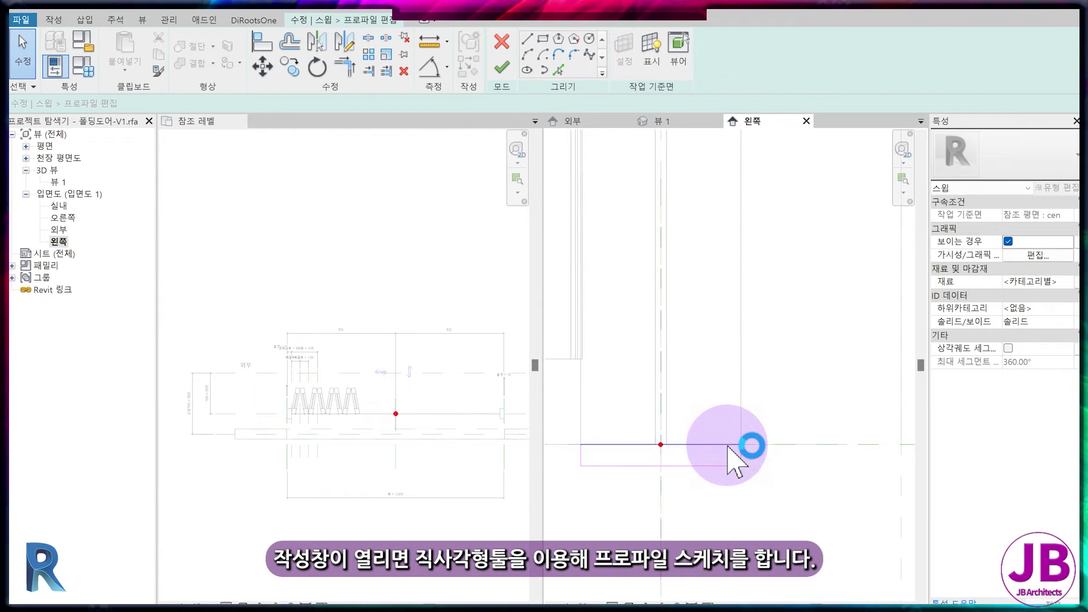
# - Dimension the height of the rectangular sill profile
pyautogui.press('d')
pyautogui.press('i')
pyautogui.scroll(-2, 821, 469)
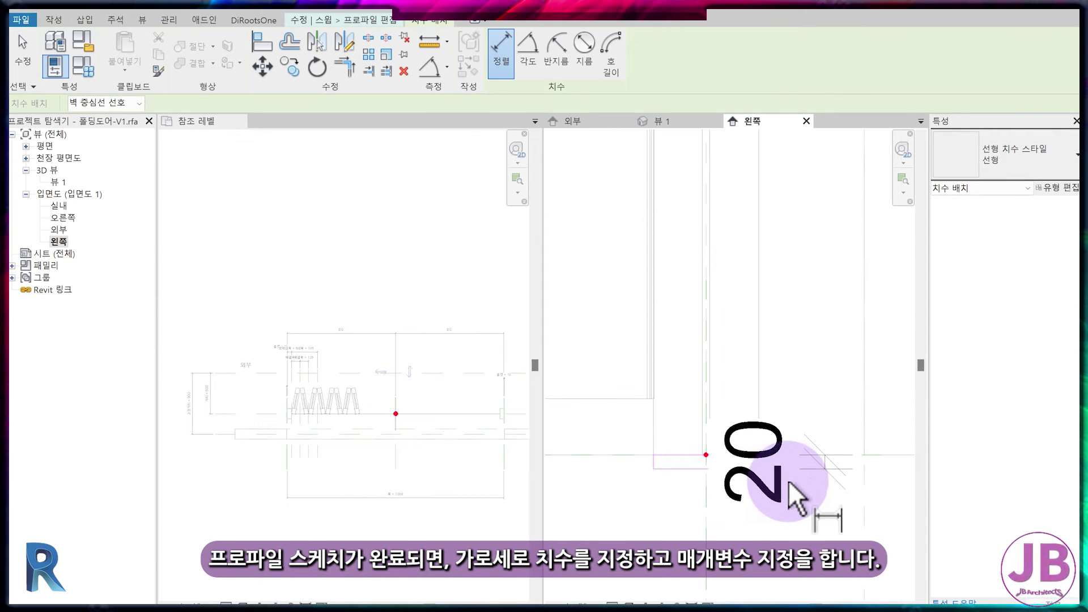
pyautogui.press('Escape')
pyautogui.scroll(2, 652, 457)
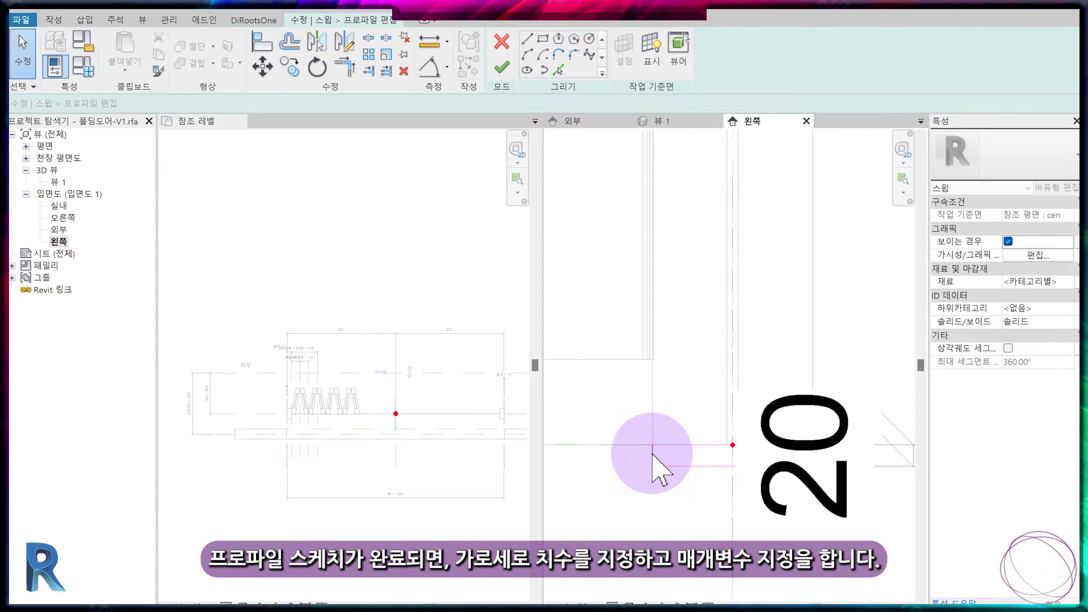
# - Dimension the full width of the sill profile, placing the dimension below the rectangle
pyautogui.press('d')
pyautogui.press('i')
pyautogui.click(652, 452)
pyautogui.moveTo(838, 460); pyautogui.dragTo(737, 458, button='middle')
pyautogui.click(707, 455)
pyautogui.scroll(-2, 738, 556)
pyautogui.moveTo(738, 556); pyautogui.dragTo(710, 371, button='middle')
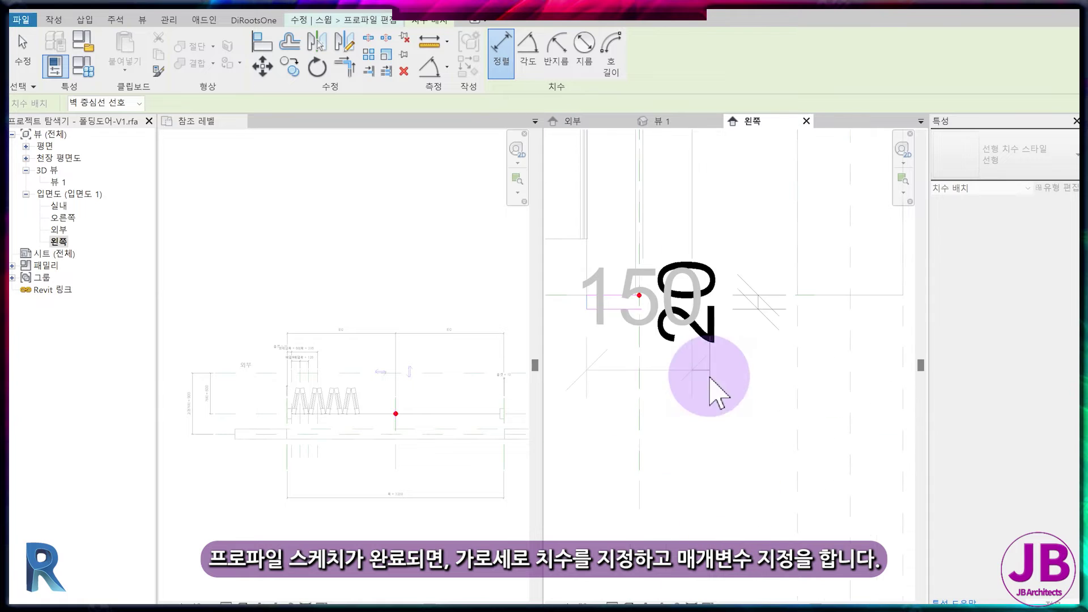
pyautogui.click(697, 447)
pyautogui.press('Escape')
# - Label the profile's width dimension with the 두께 parameter and its height dimension with a new type parameter named 바닥씰
pyautogui.click(527, 52)
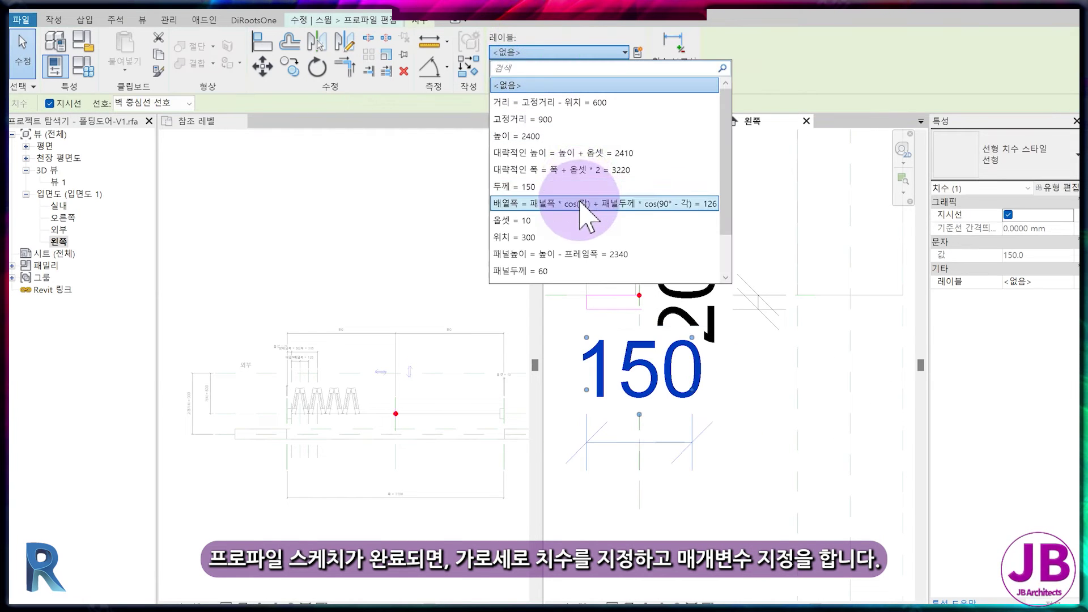
pyautogui.click(567, 186)
pyautogui.click(762, 310)
pyautogui.click(637, 53)
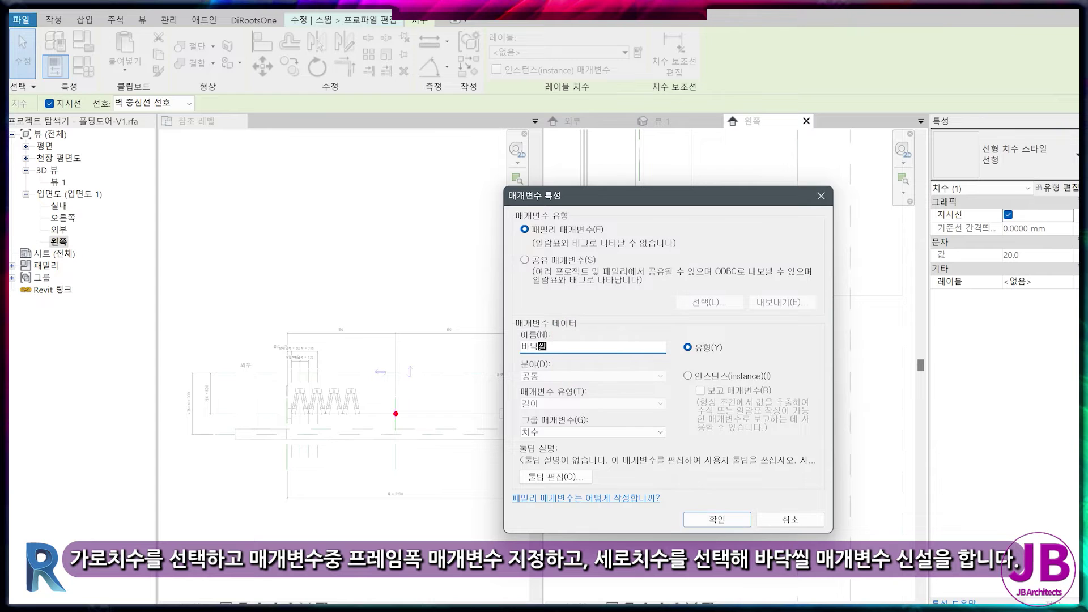
pyautogui.write('바닥씰')
pyautogui.press('Return')
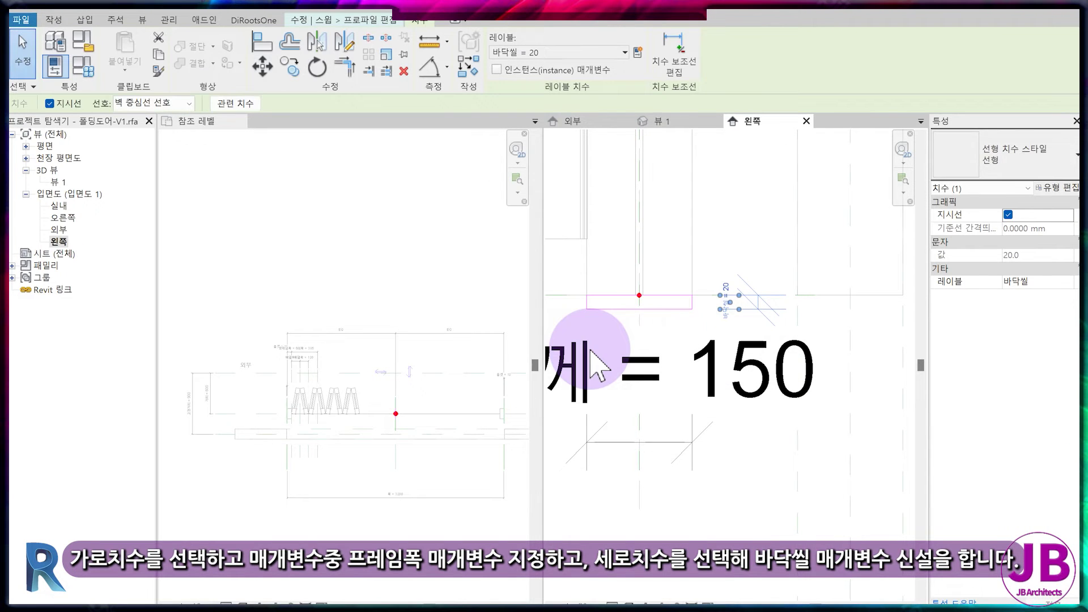
# - Finish the sill sweep and associate its material with the 패널프레임 parameter in the 3D view
pyautogui.click(499, 61)
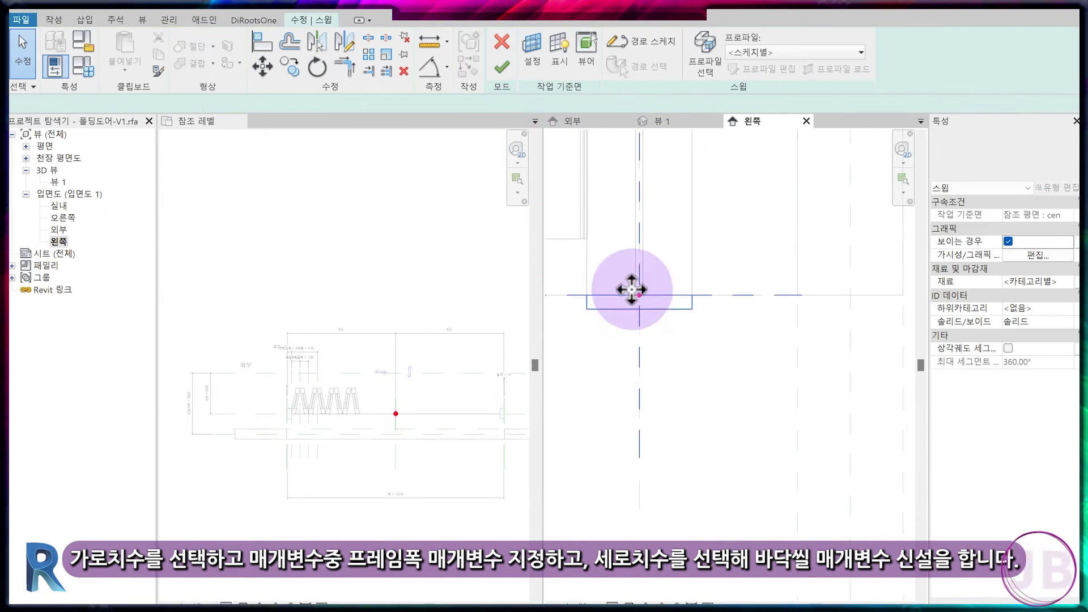
pyautogui.click(503, 62)
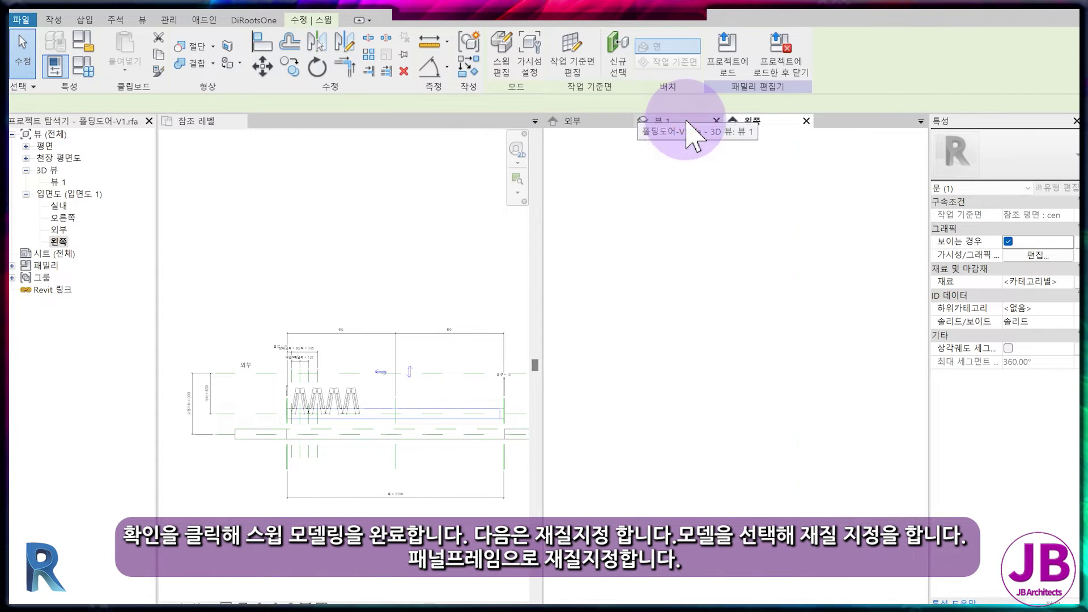
pyautogui.click(681, 120)
pyautogui.click(689, 452)
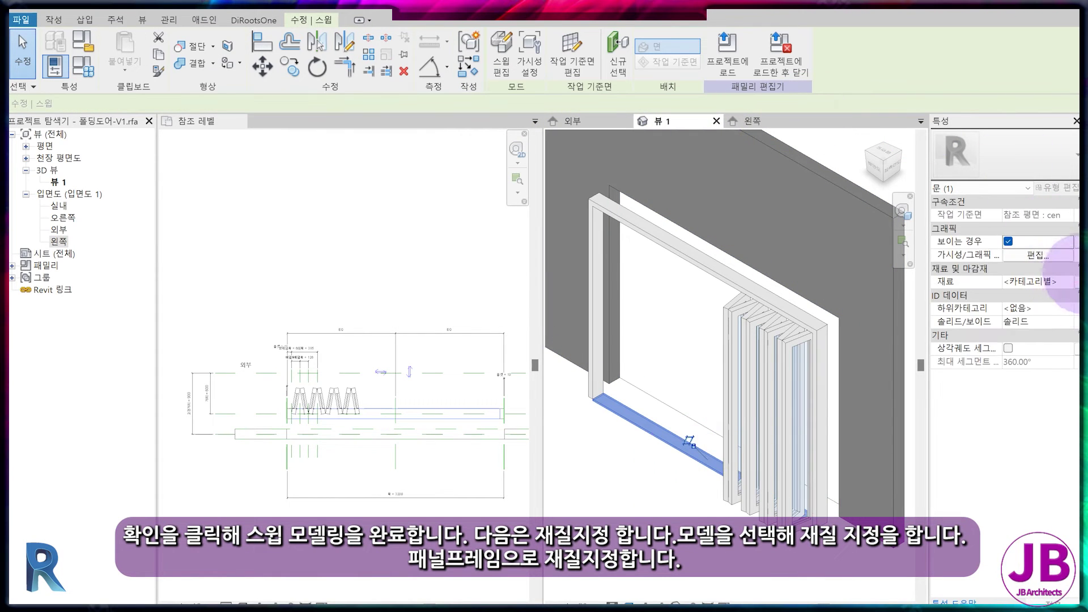
pyautogui.click(1079, 281)
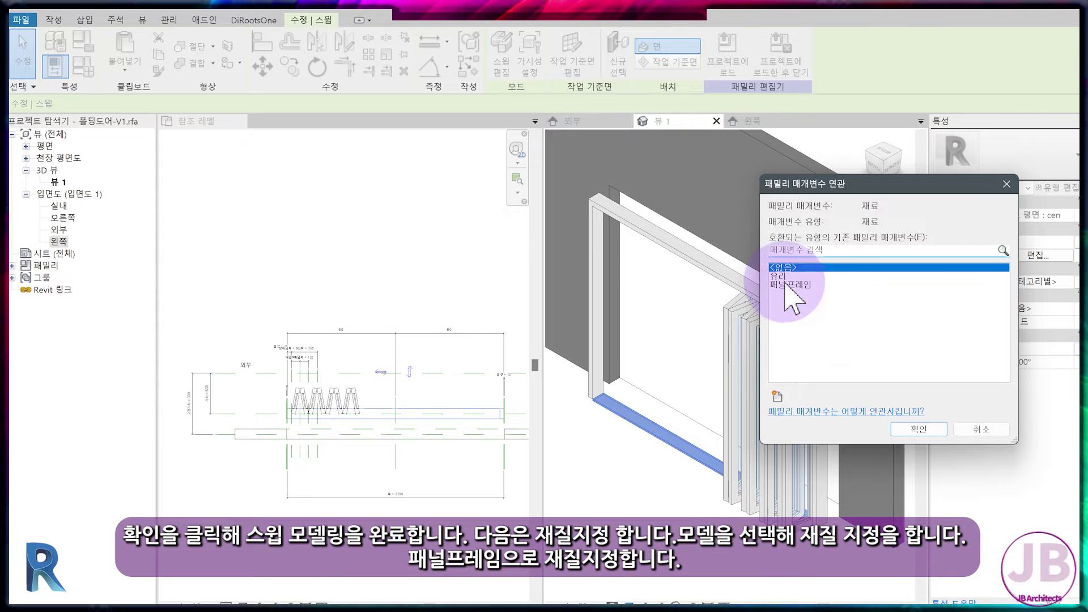
pyautogui.doubleClick(786, 284)
pyautogui.press('Escape')
# - Set 위치 to 0 in the family types and switch the 참조 레벨 plan to a shaded visual style
pyautogui.scroll(-3, 725, 499)
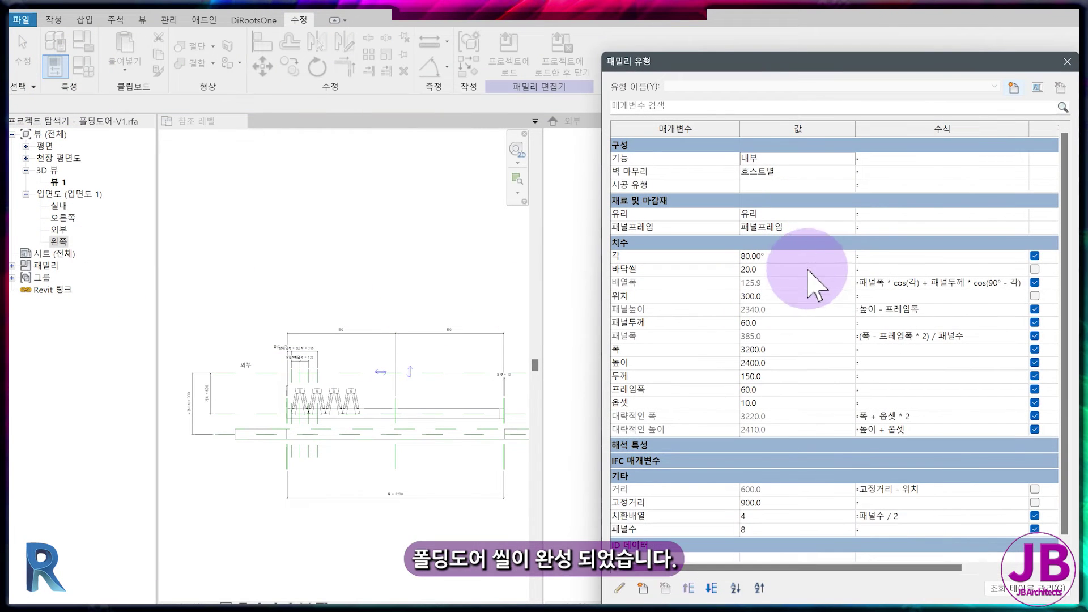
pyautogui.press('Return')
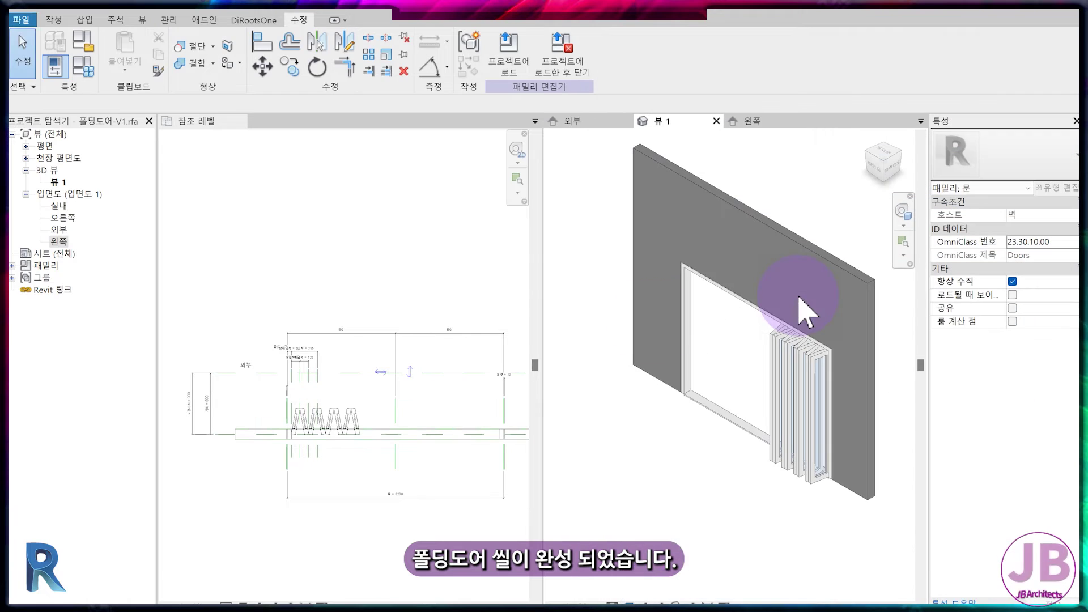
pyautogui.click(242, 605)
pyautogui.click(248, 553)
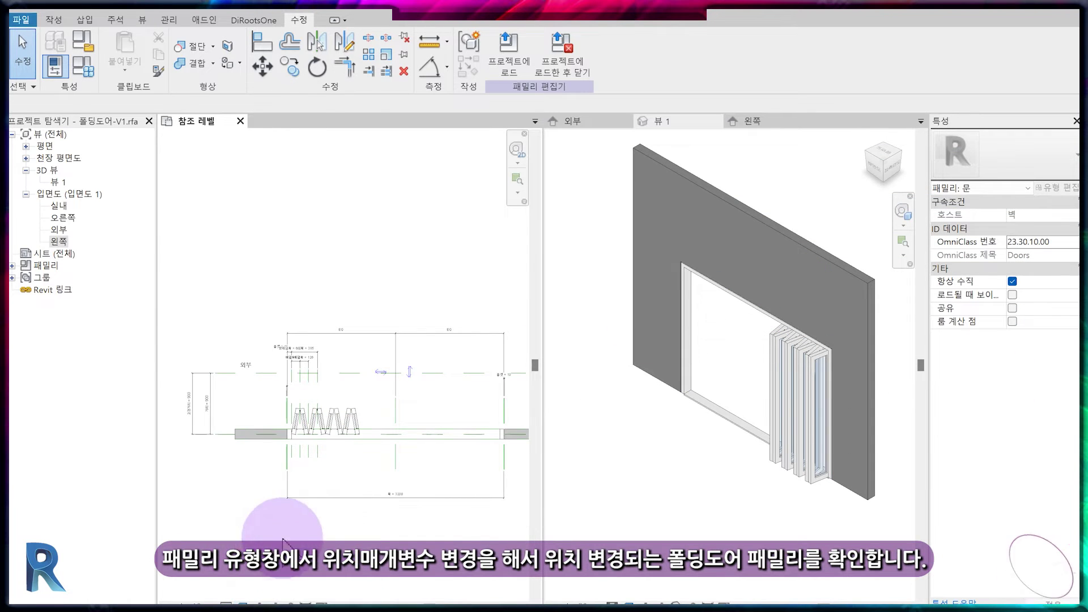
pyautogui.moveTo(458, 459); pyautogui.dragTo(400, 418, button='middle')
pyautogui.scroll(2, 398, 410)
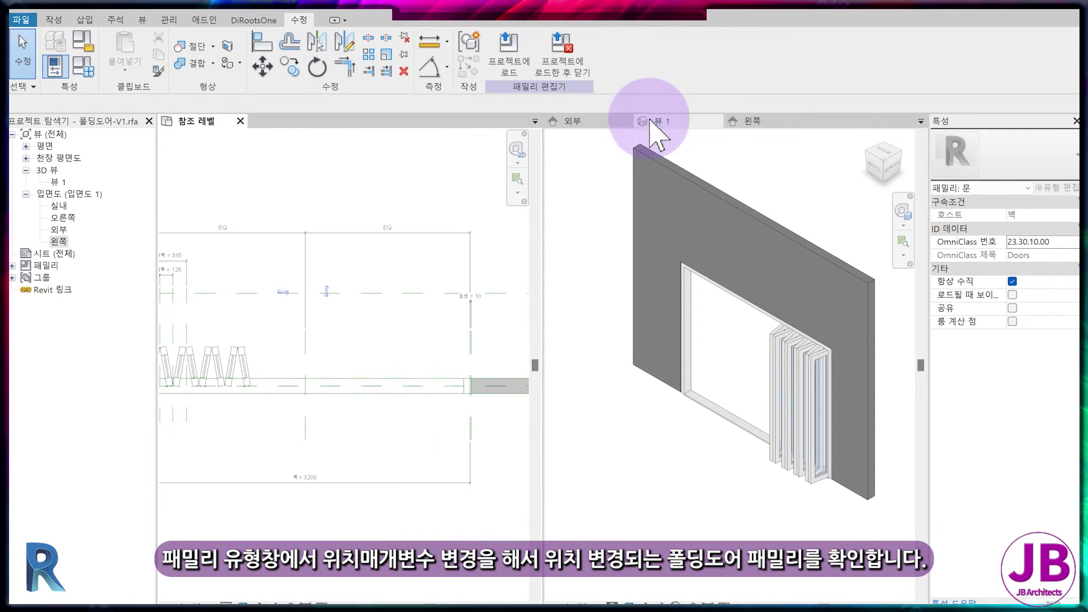
# - Open the 외부 elevation and set the folding angle 각 to 0° in the family types
pyautogui.click(578, 121)
pyautogui.scroll(-1, 813, 368)
pyautogui.moveTo(814, 368); pyautogui.dragTo(717, 380, button='middle')
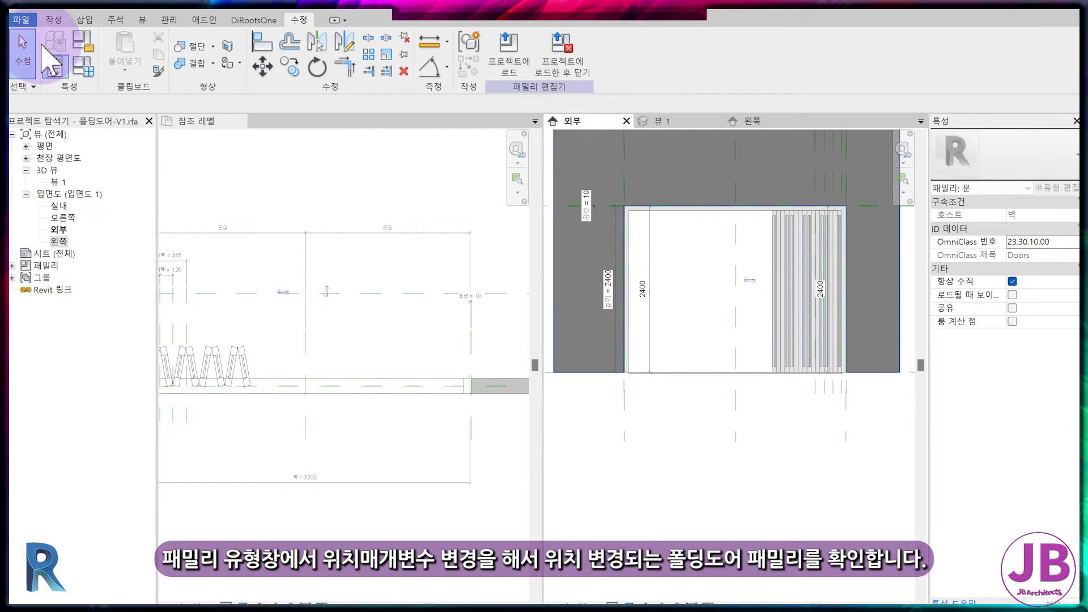
pyautogui.click(85, 68)
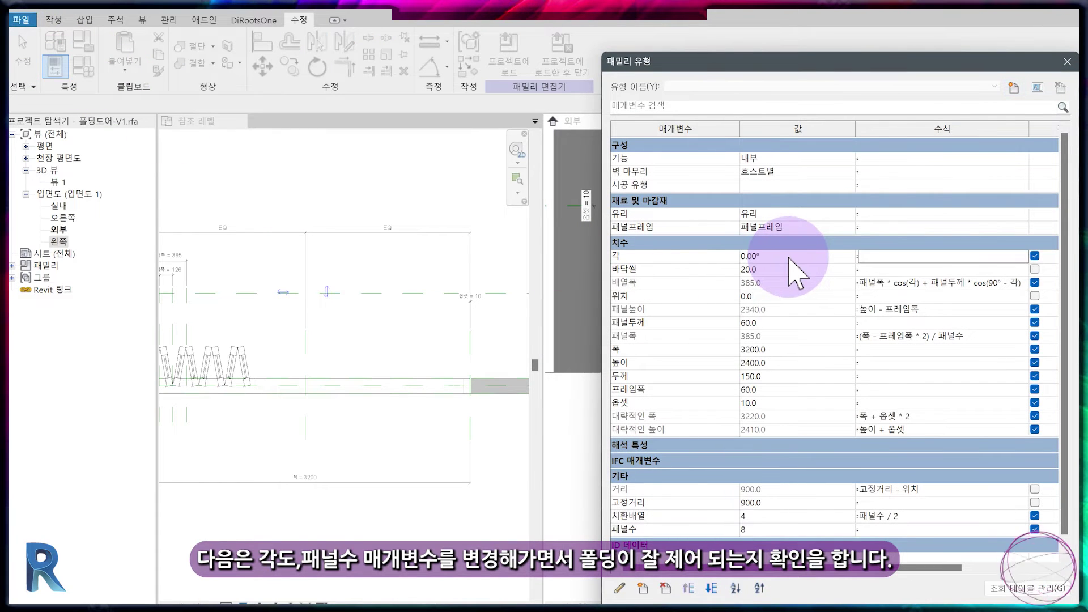
pyautogui.press('Return')
# - Test the panel count in the family types by applying 패널수 values of 6 and 4
pyautogui.click(83, 66)
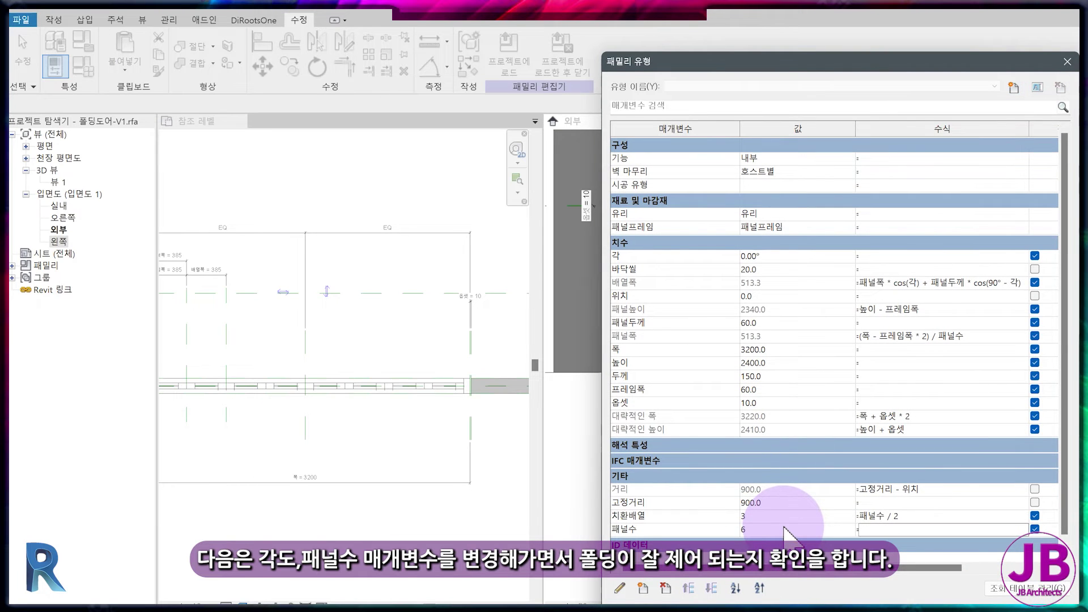
pyautogui.press('Return')
pyautogui.click(85, 68)
pyautogui.click(777, 530)
pyautogui.press('Return')
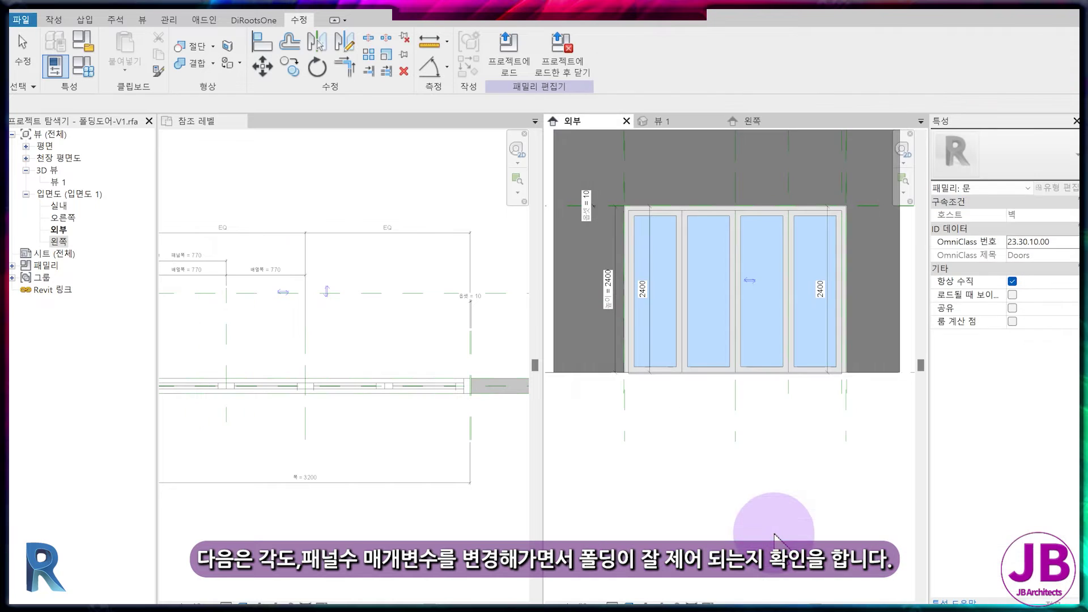
# - Open the 3D view and set the folding angle 각 to 45° in the family types
pyautogui.click(682, 126)
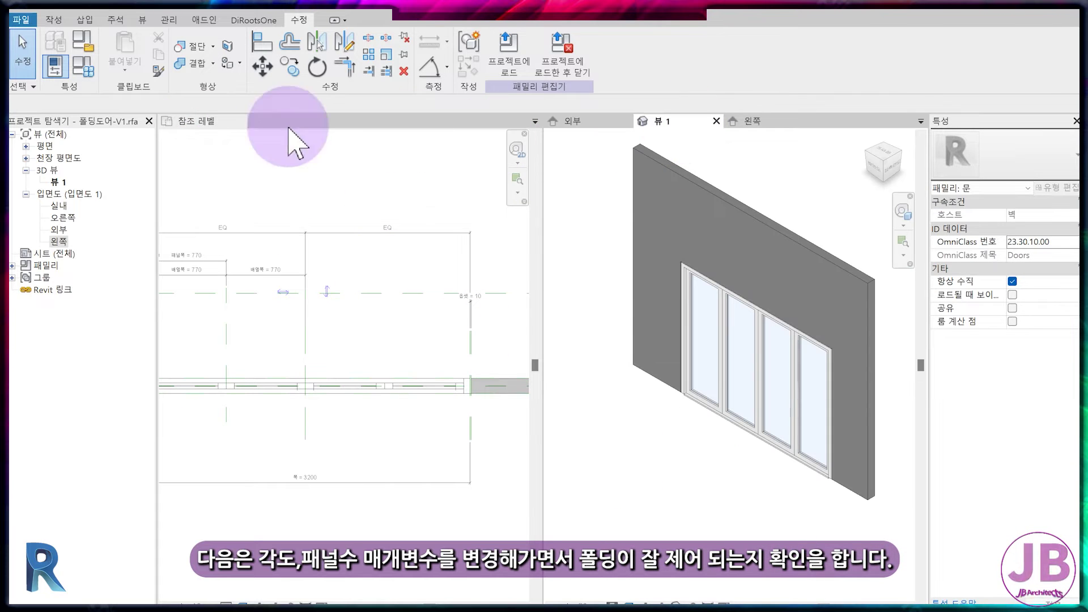
pyautogui.click(85, 68)
pyautogui.click(791, 256)
pyautogui.write('45')
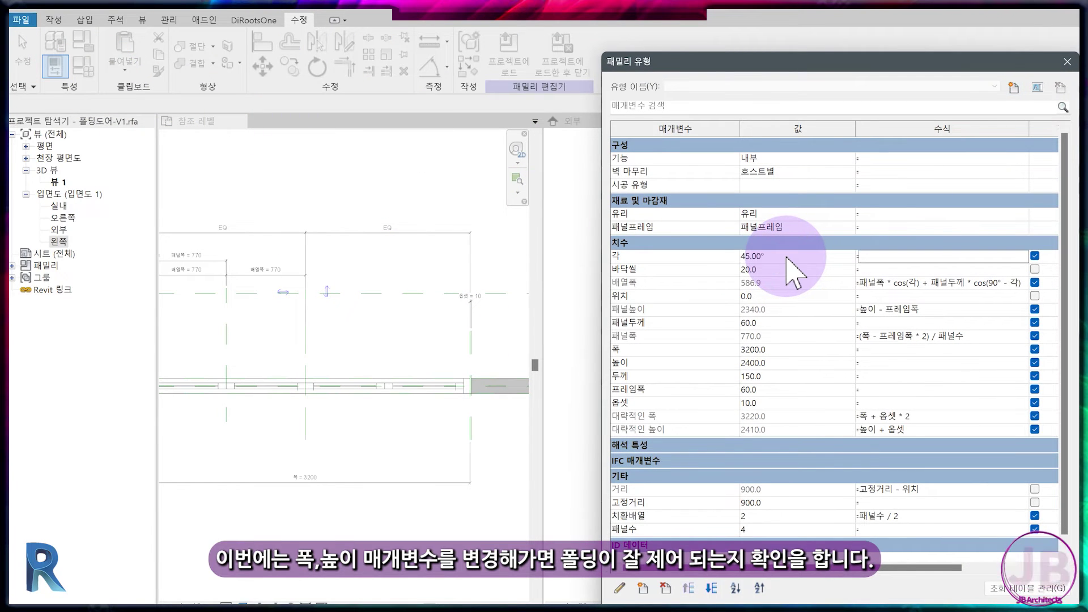
pyautogui.press('Return')
# - Set 폭 to 4000 and 높이 to 2600 in the family types
pyautogui.click(82, 73)
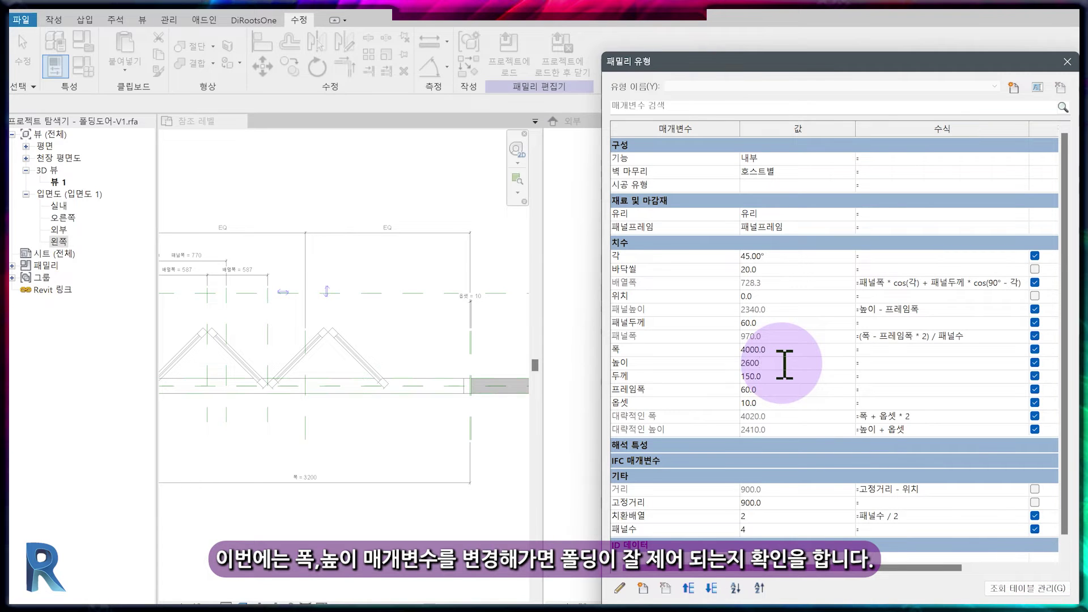
pyautogui.press('Return')
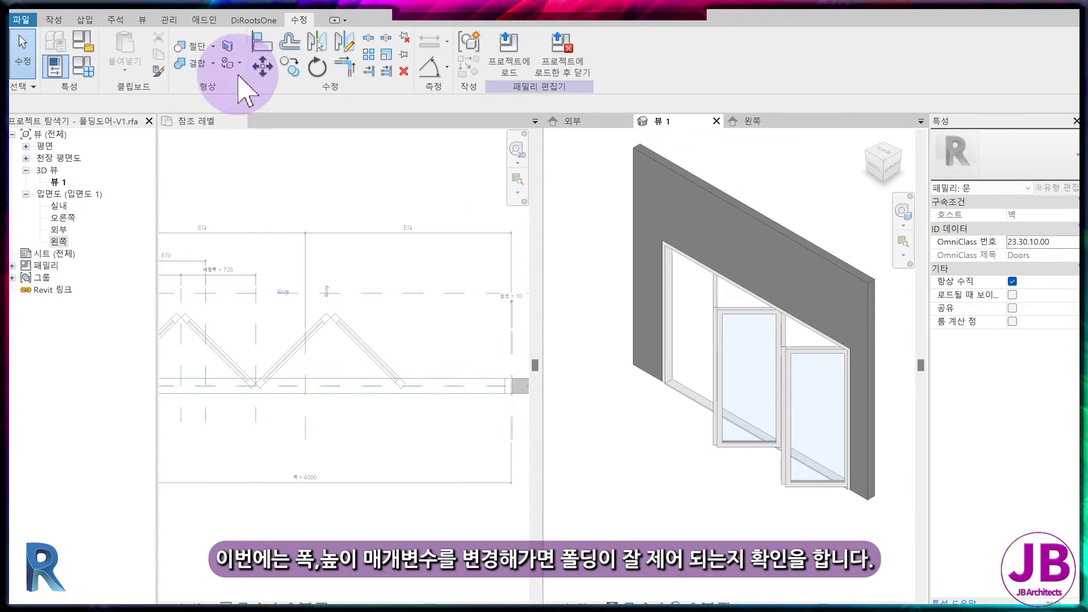
# - Set 패널수 to 10 in the family types and accept the constraint warning
pyautogui.click(82, 72)
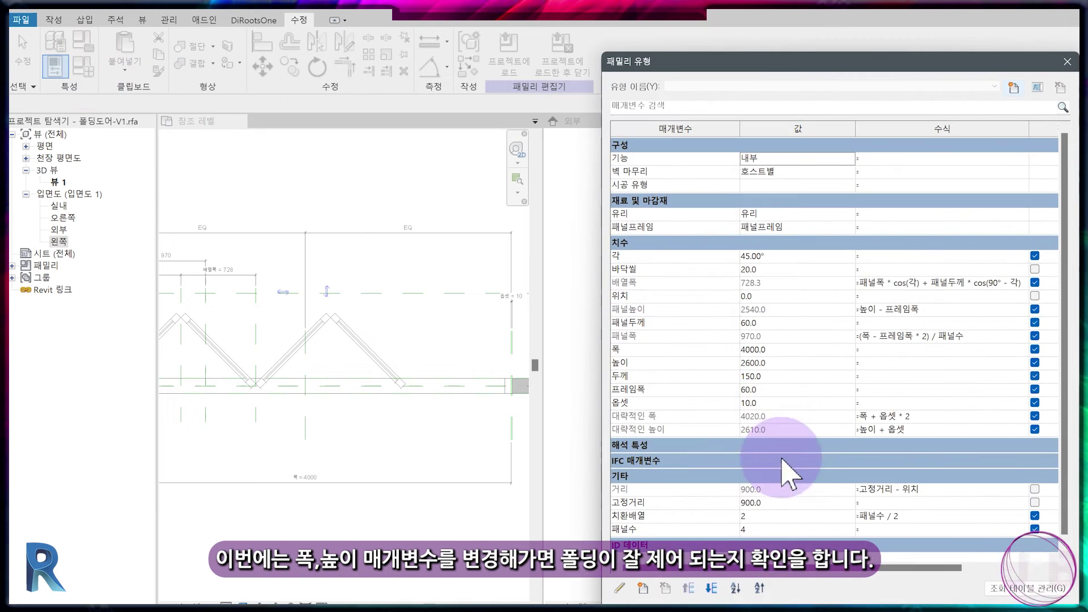
pyautogui.click(800, 528)
pyautogui.press('Return')
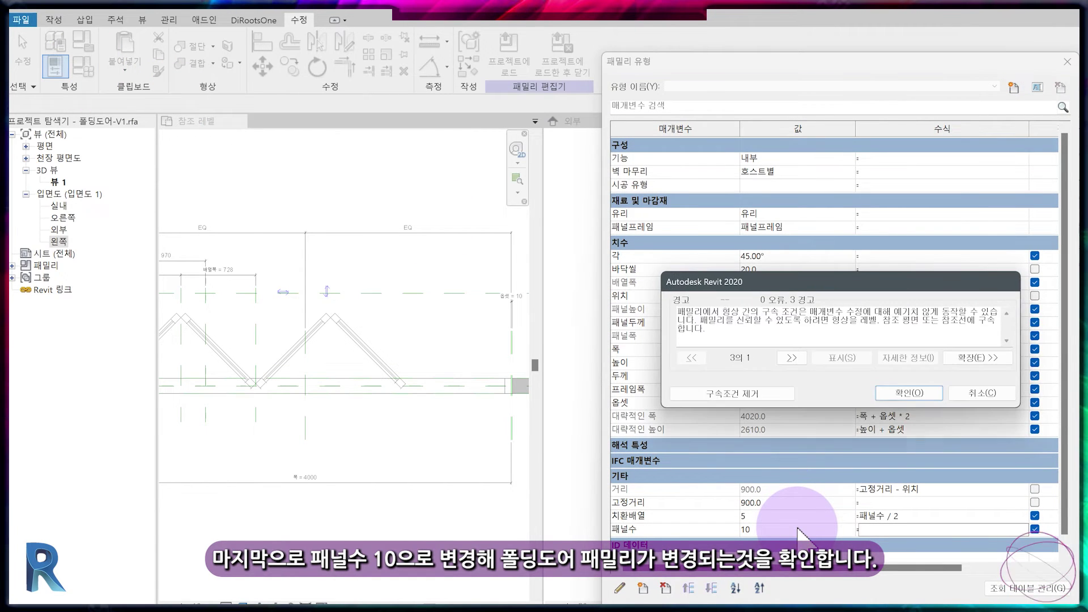
pyautogui.click(911, 402)
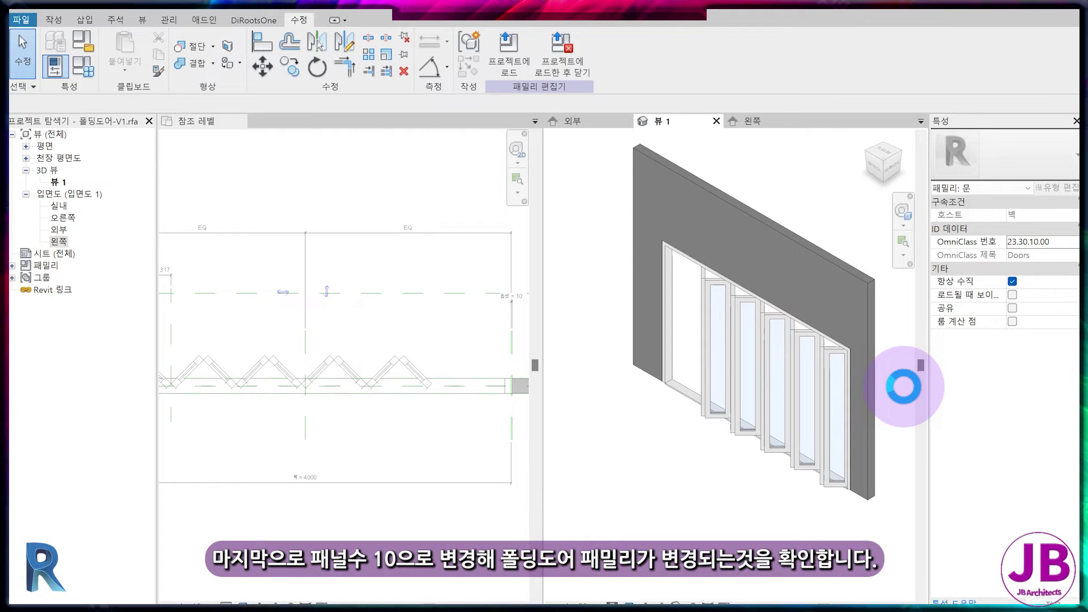
# - Review the folding door's parameter values in the family types
pyautogui.click(84, 70)
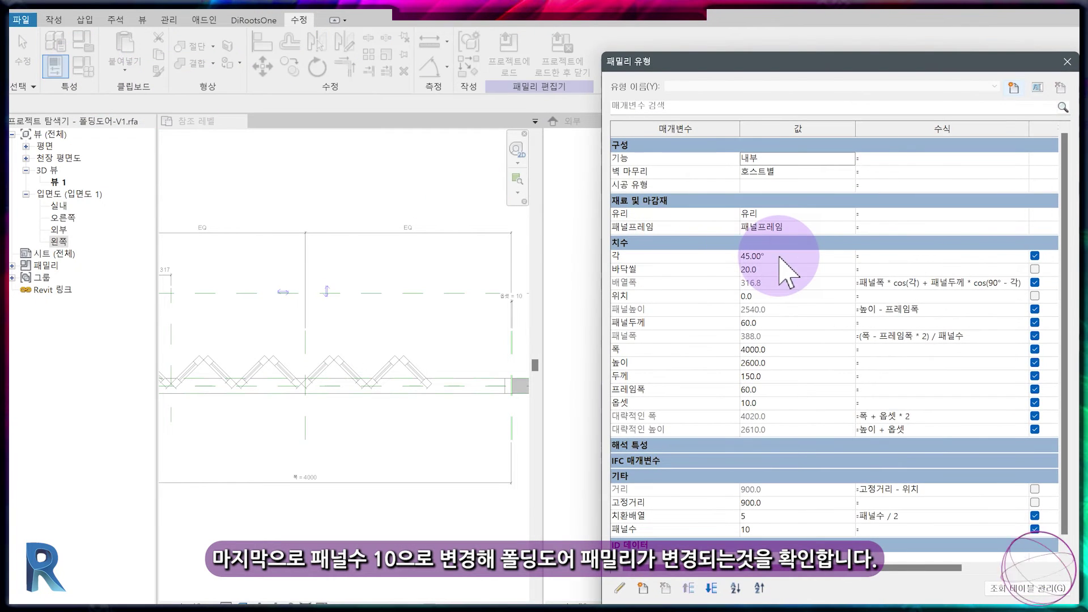
pyautogui.press('Return')
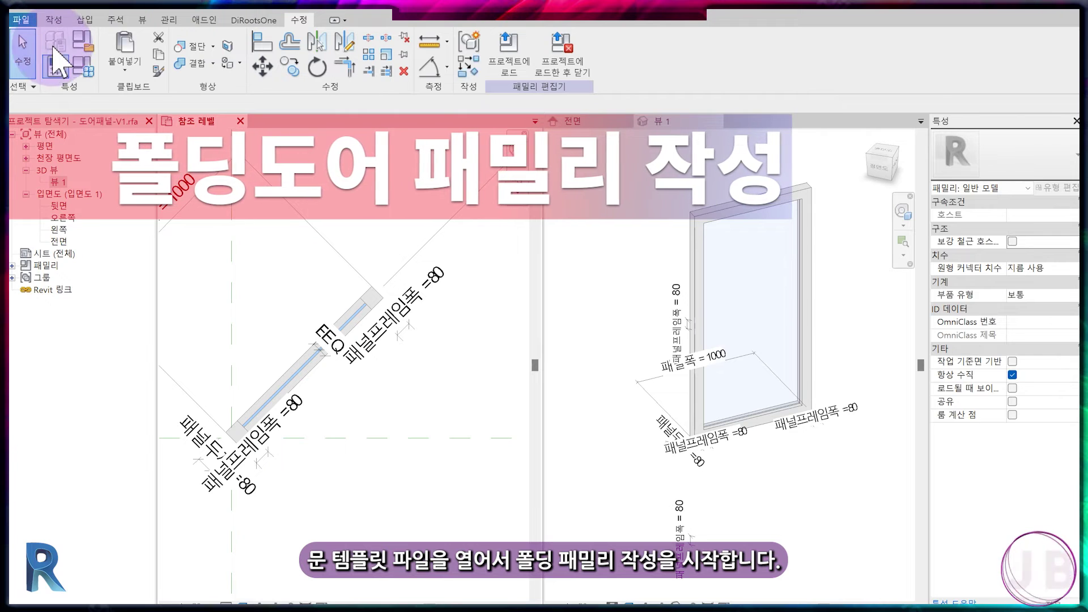
# - Create a new family from the 미터법 문.rft door template
pyautogui.click(21, 20)
pyautogui.moveTo(38, 75)
pyautogui.click(180, 138)
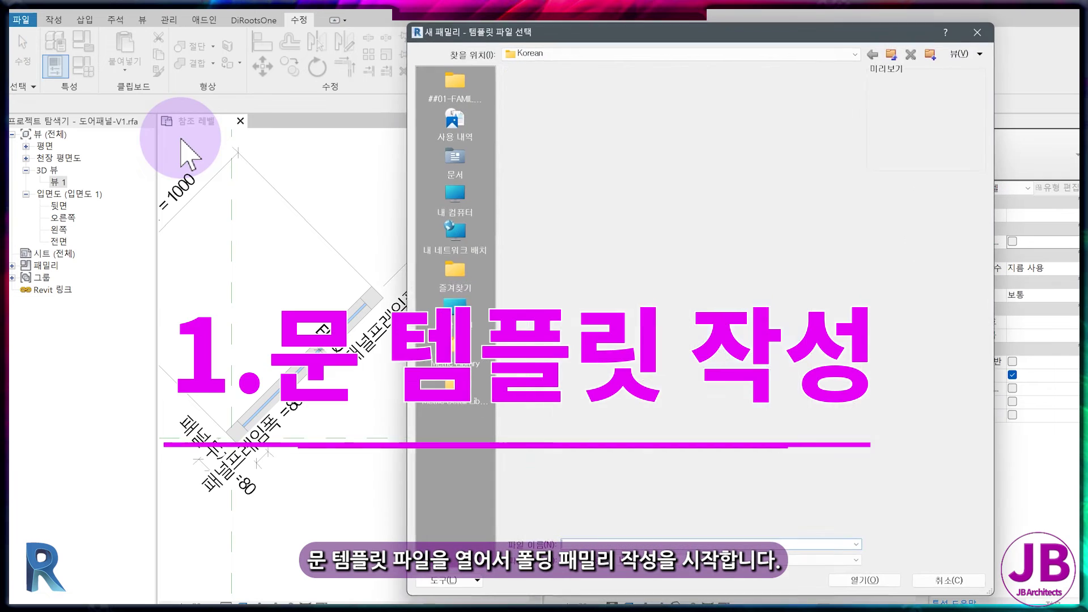
pyautogui.click(574, 445)
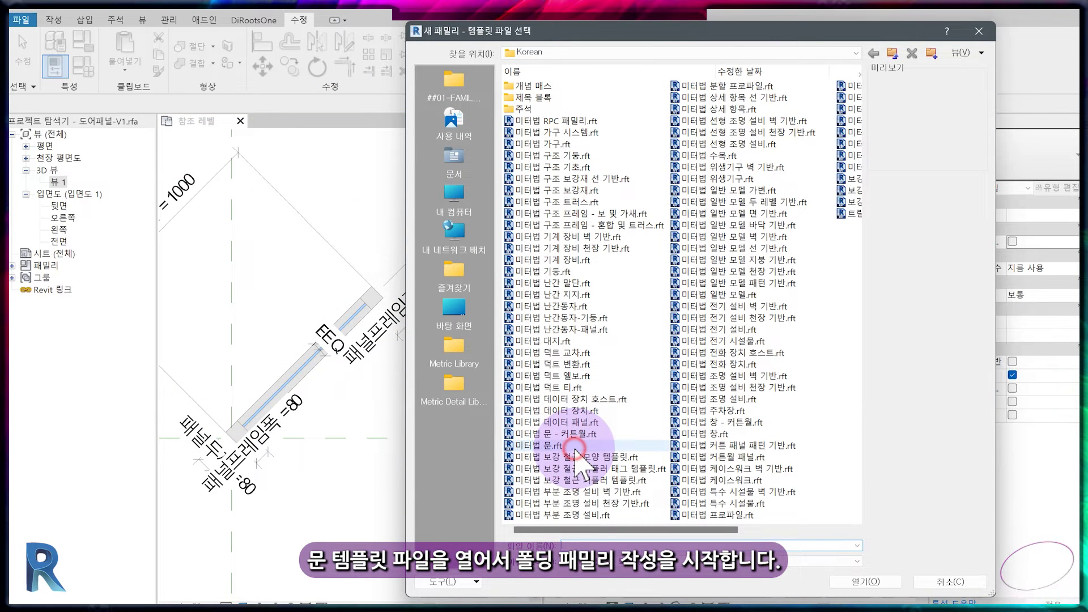
pyautogui.click(861, 581)
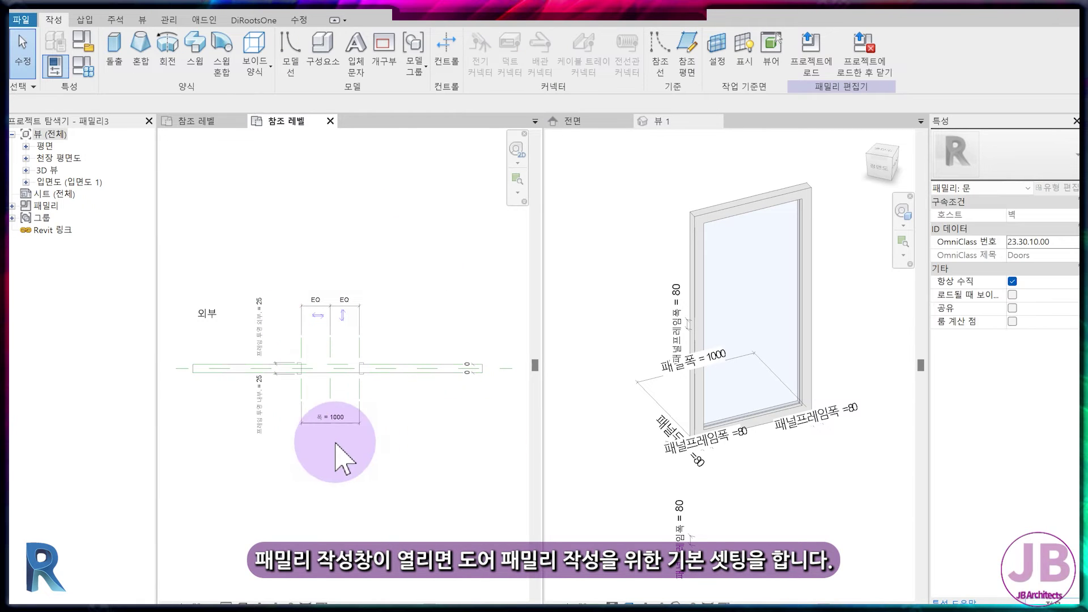
# - Delete the 프레임 투영 외부 and 프레임 투영 내부 dimensions from the plan
pyautogui.scroll(2, 299, 394)
pyautogui.click(229, 287)
pyautogui.press('Delete')
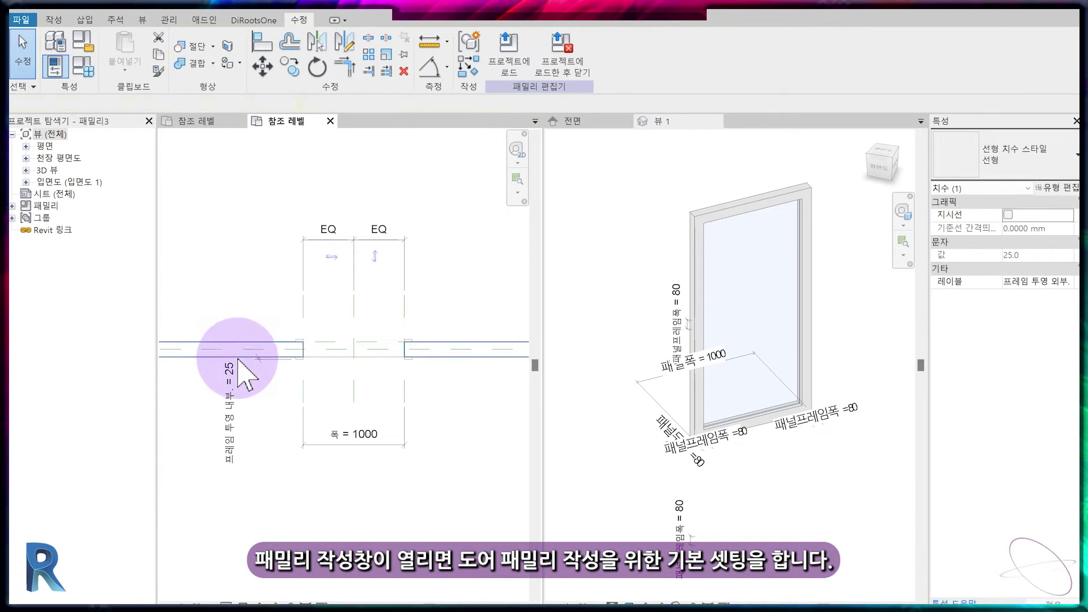
pyautogui.click(231, 388)
pyautogui.press('Delete')
# - Delete the template's interior and exterior door frame geometry around the wall opening
pyautogui.scroll(2, 259, 391)
pyautogui.click(331, 335)
pyautogui.press('Delete')
pyautogui.click(333, 300)
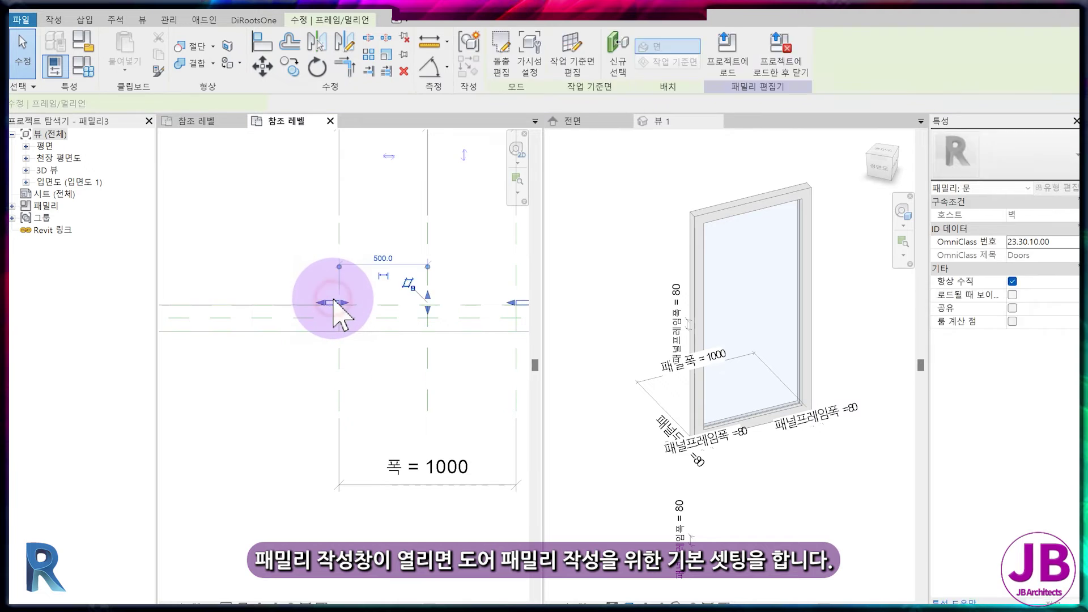
pyautogui.press('Delete')
# - Remove the 프레임 투영 외부, 프레임 투영 내부 and 프레임 폭 parameters and set 폭 to 3000 in the family types
pyautogui.scroll(-4, 351, 295)
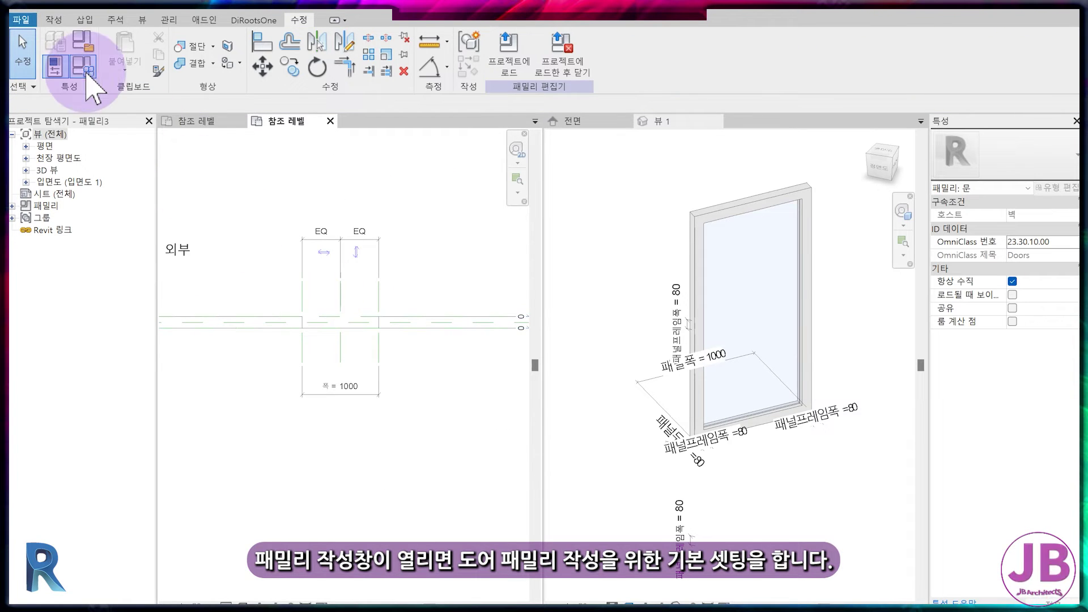
pyautogui.click(85, 71)
pyautogui.click(419, 302)
pyautogui.click(456, 562)
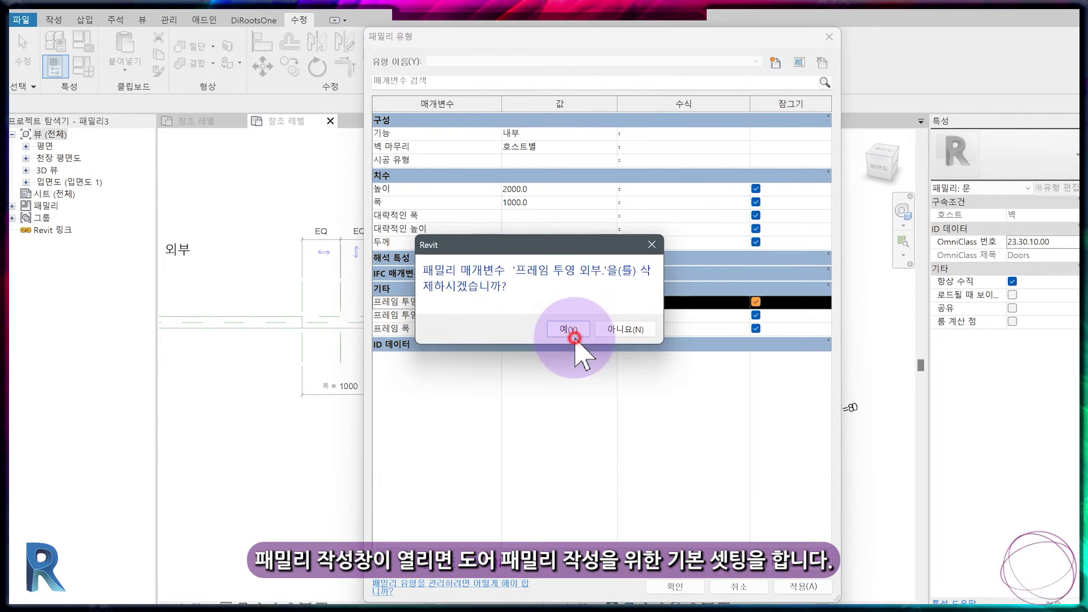
pyautogui.click(569, 329)
pyautogui.click(457, 561)
pyautogui.click(569, 329)
pyautogui.click(456, 561)
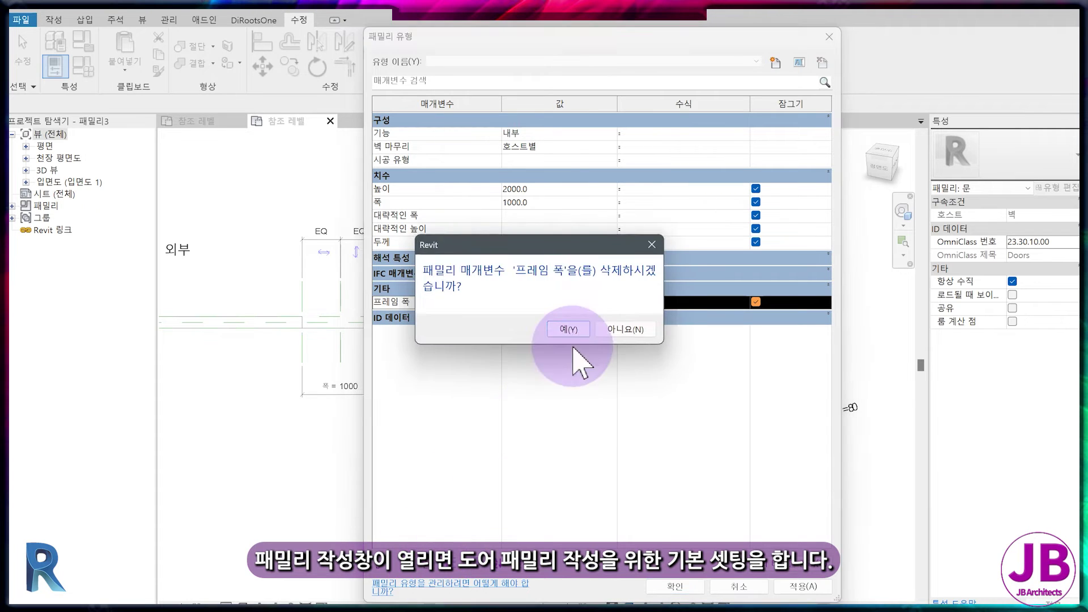
pyautogui.click(569, 329)
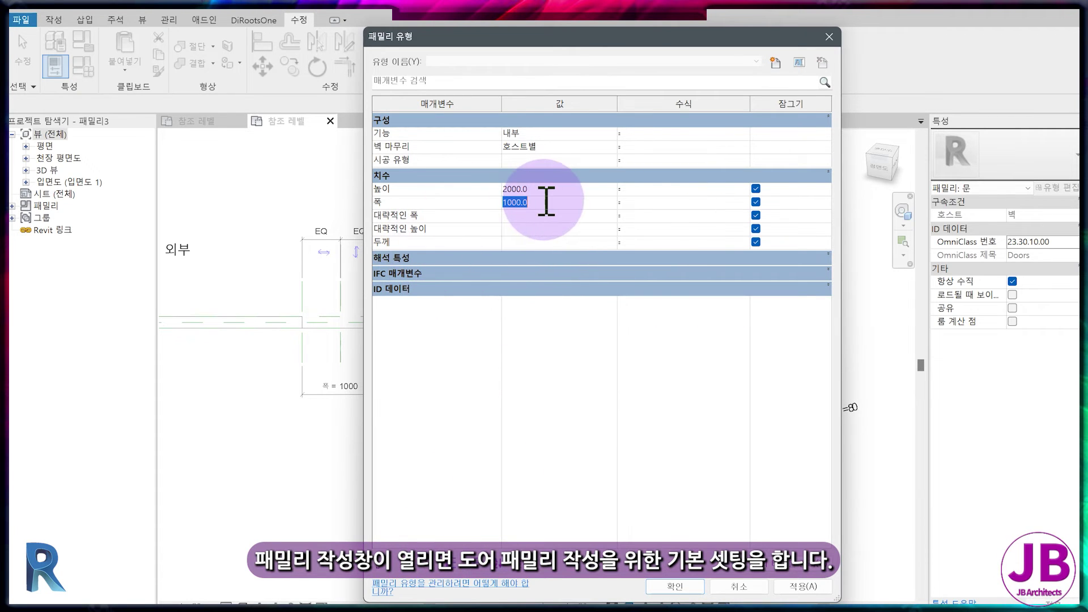
pyautogui.press('Return')
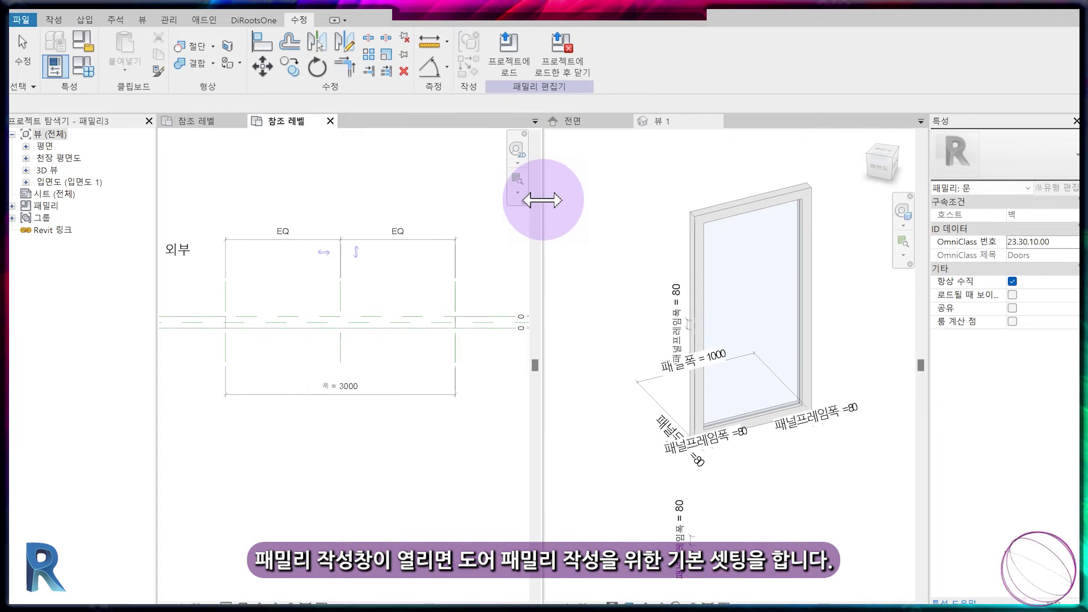
pyautogui.scroll(-2, 383, 306)
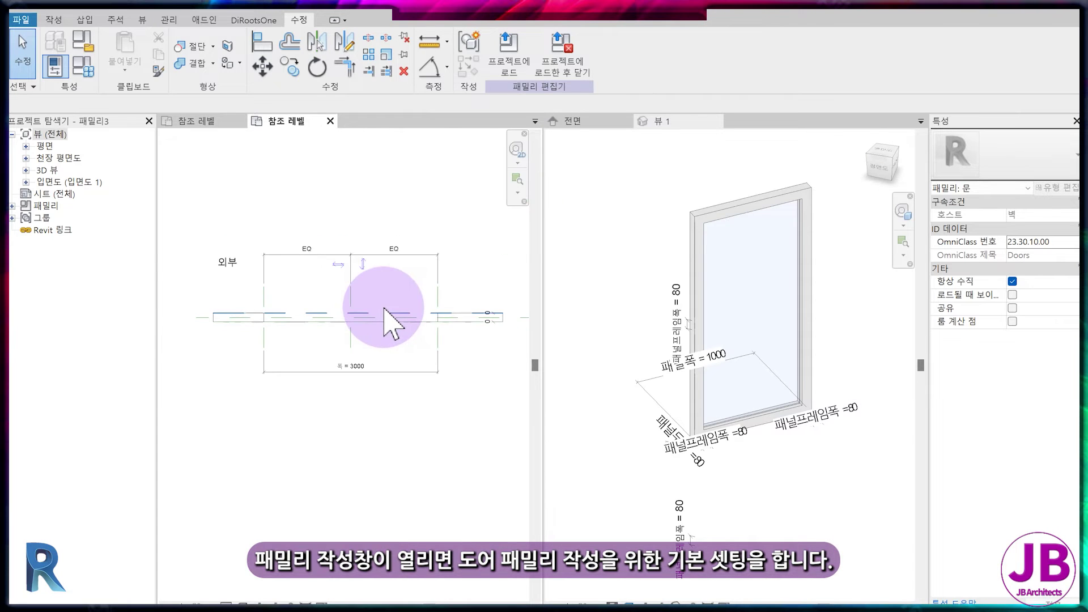
# - Close the panel family's 뷰 1 and 전면 views and fit the new family's plan in its window
pyautogui.click(717, 121)
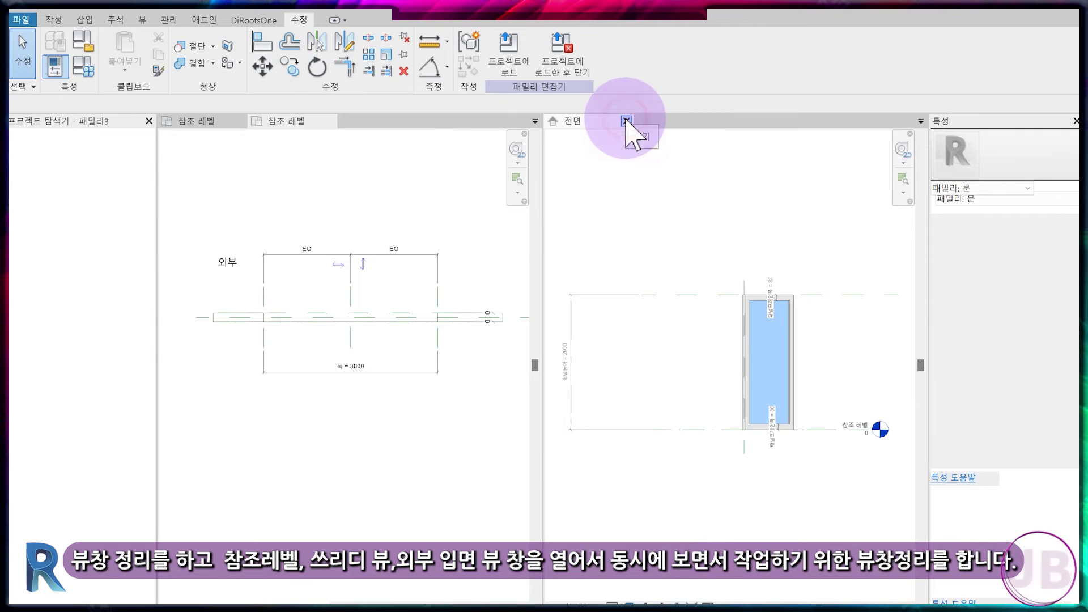
pyautogui.middleClick(454, 325)
pyautogui.middleClick(454, 326)
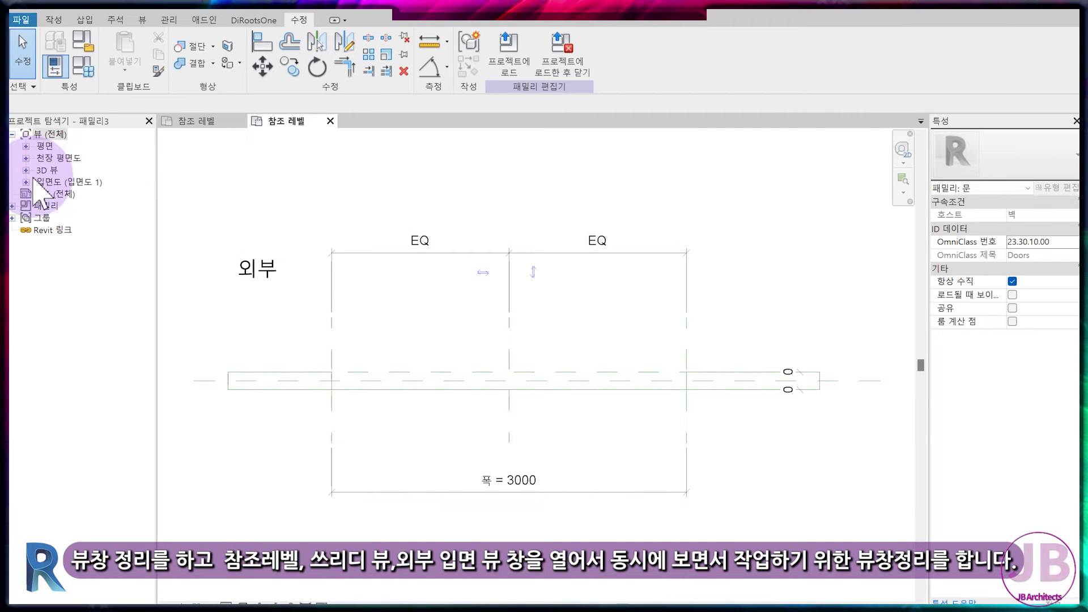
# - Open the 외부 elevation, tile the views, and arrange the elevation beside the door family's 참조 레벨 plan
pyautogui.click(26, 182)
pyautogui.doubleClick(59, 217)
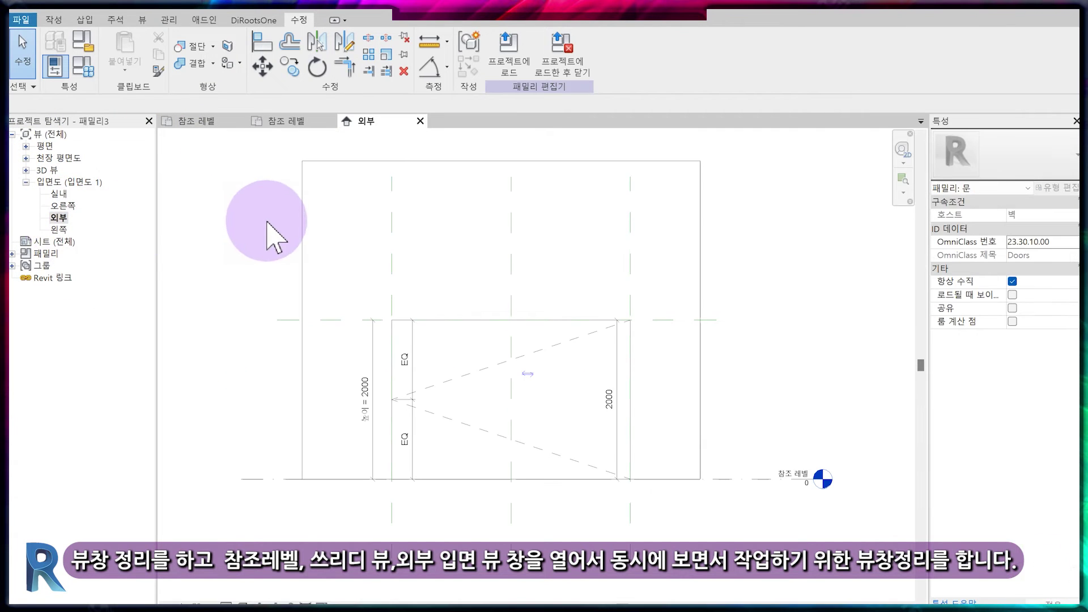
pyautogui.click(277, 121)
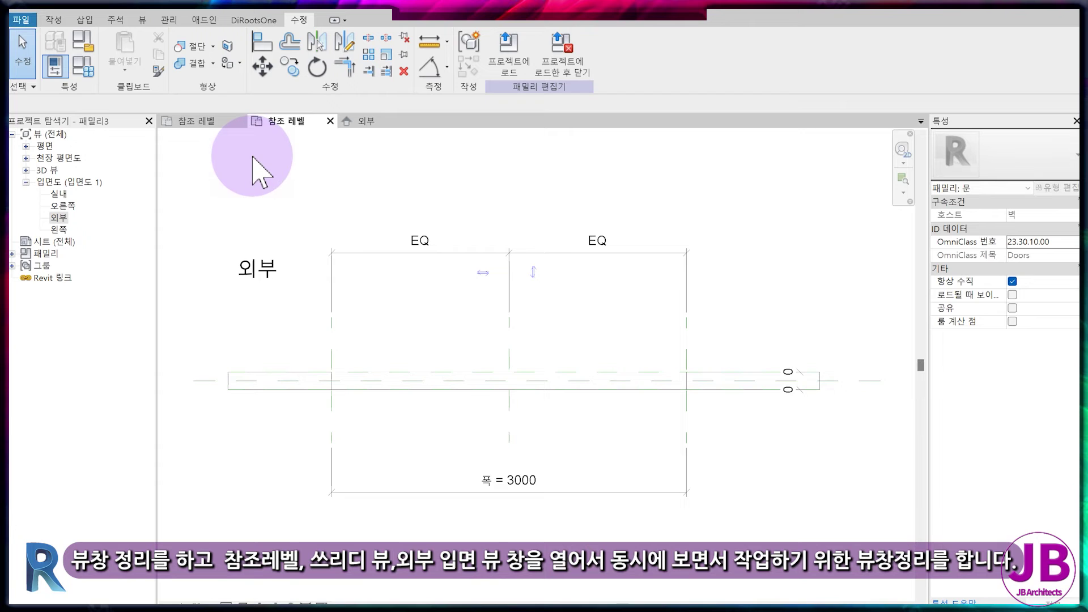
pyautogui.press('w')
pyautogui.press('t')
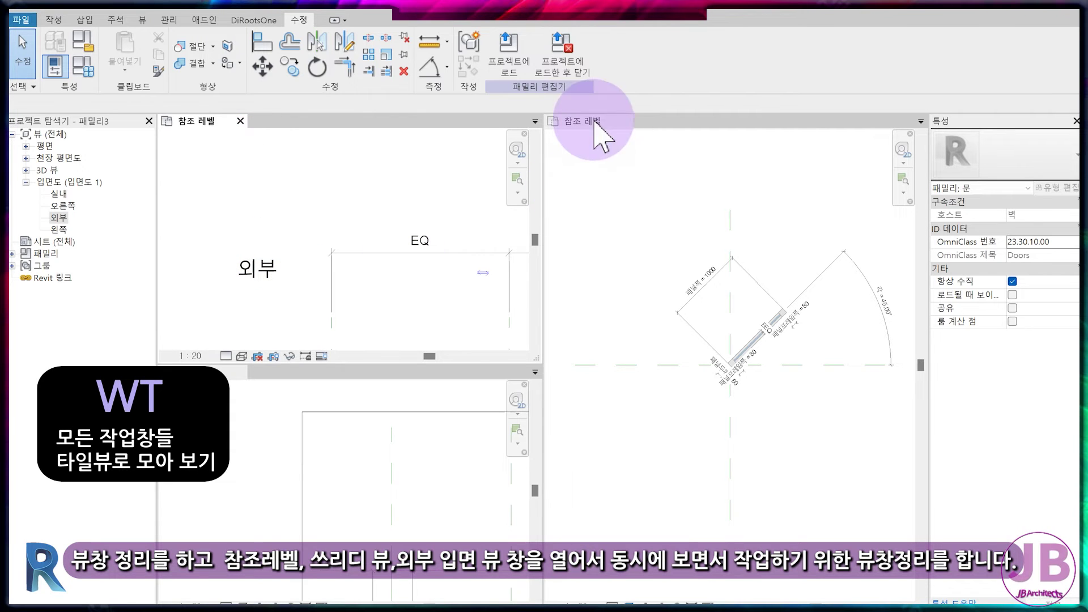
pyautogui.moveTo(219, 372); pyautogui.dragTo(646, 156)
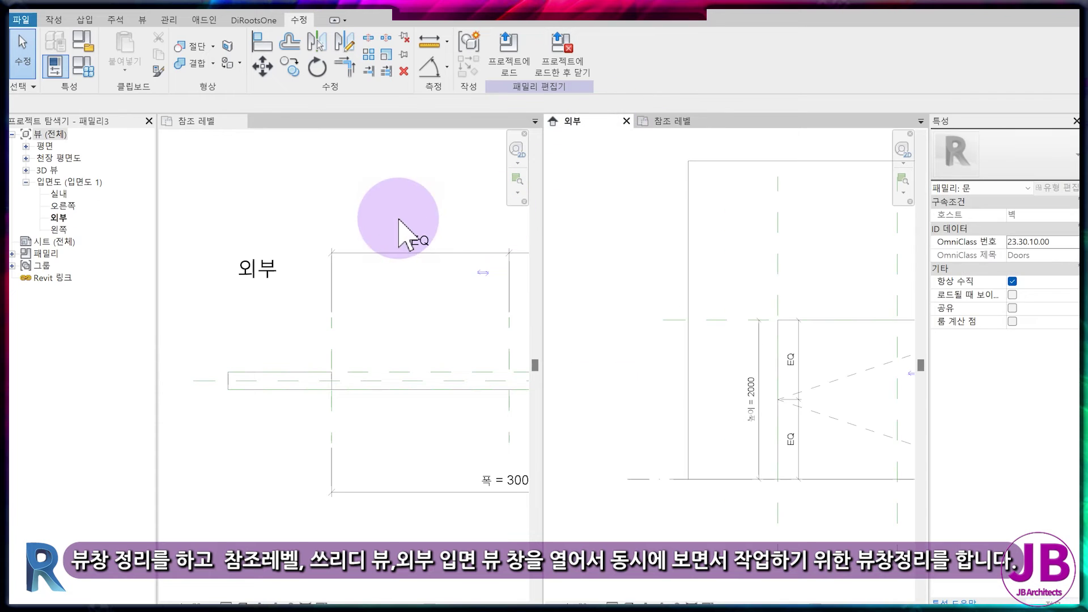
# - Delete the door swing lines from the opening in the 외부 elevation
pyautogui.scroll(-2, 641, 340)
pyautogui.click(767, 358)
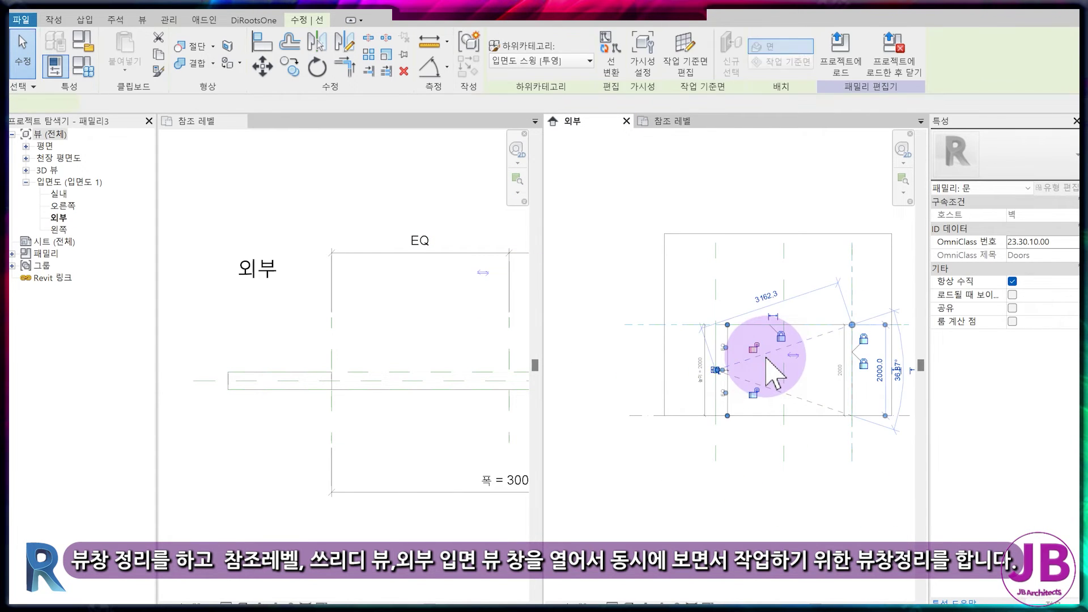
pyautogui.press('Delete')
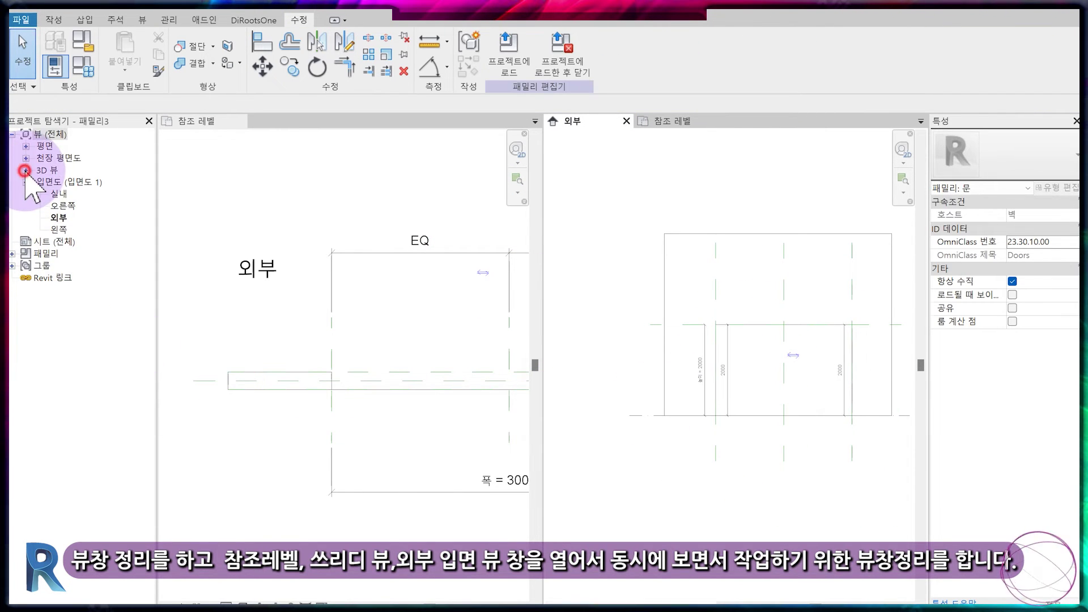
# - Open the 3D view 뷰 1 and orient it to an isometric angle of the wall
pyautogui.click(25, 170)
pyautogui.click(57, 182)
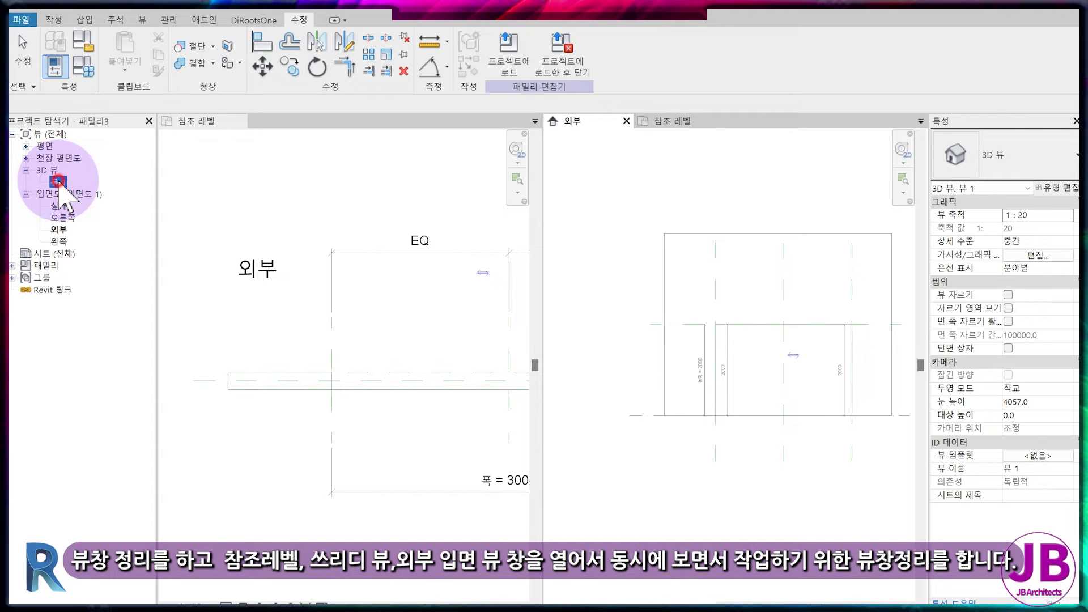
pyautogui.doubleClick(58, 182)
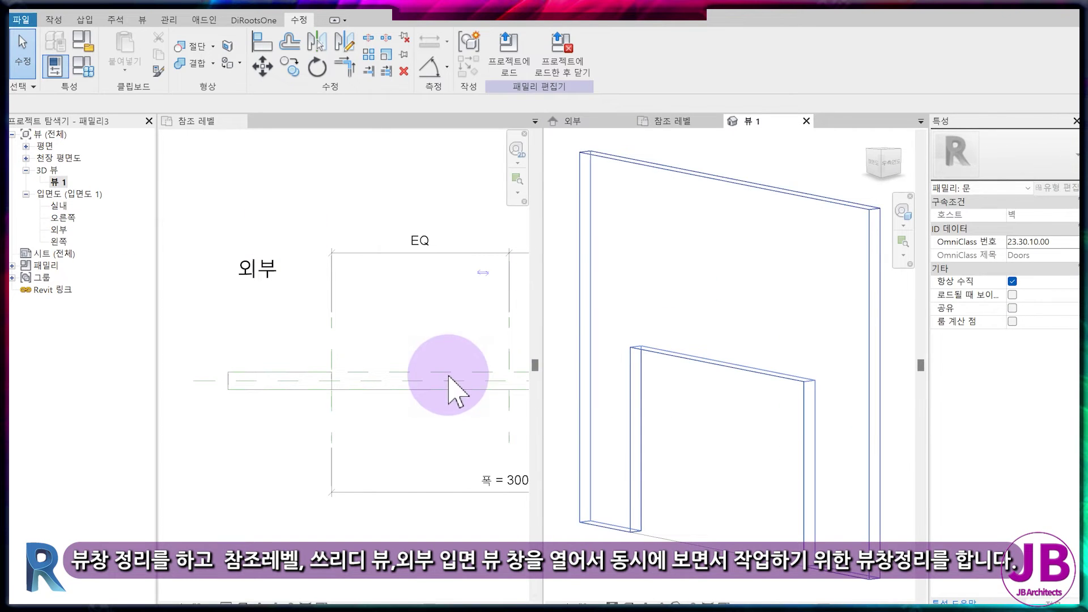
pyautogui.click(906, 162)
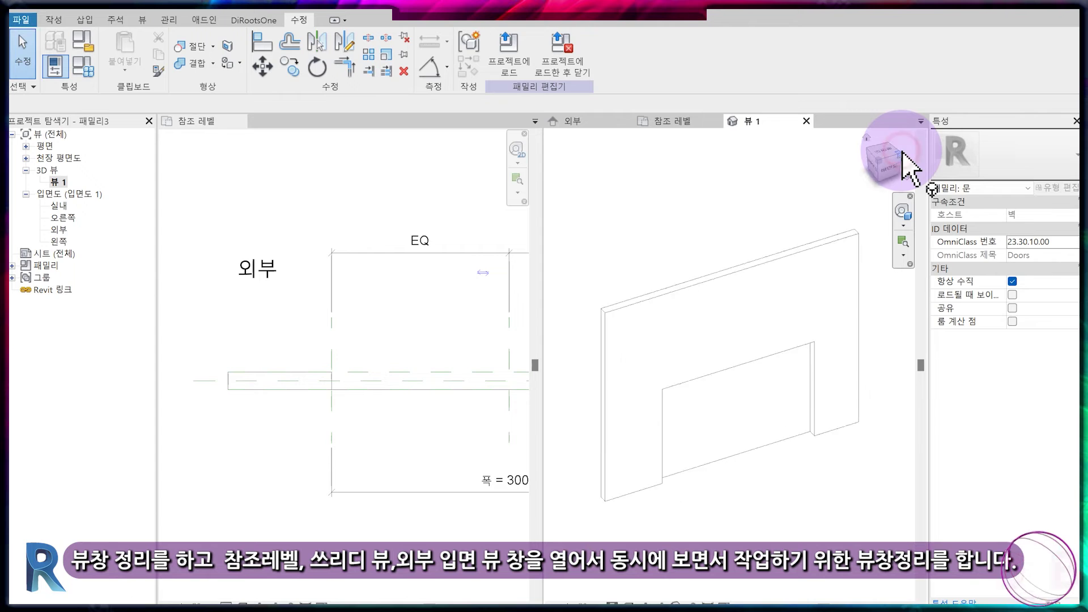
pyautogui.moveTo(404, 332); pyautogui.dragTo(286, 303, button='middle')
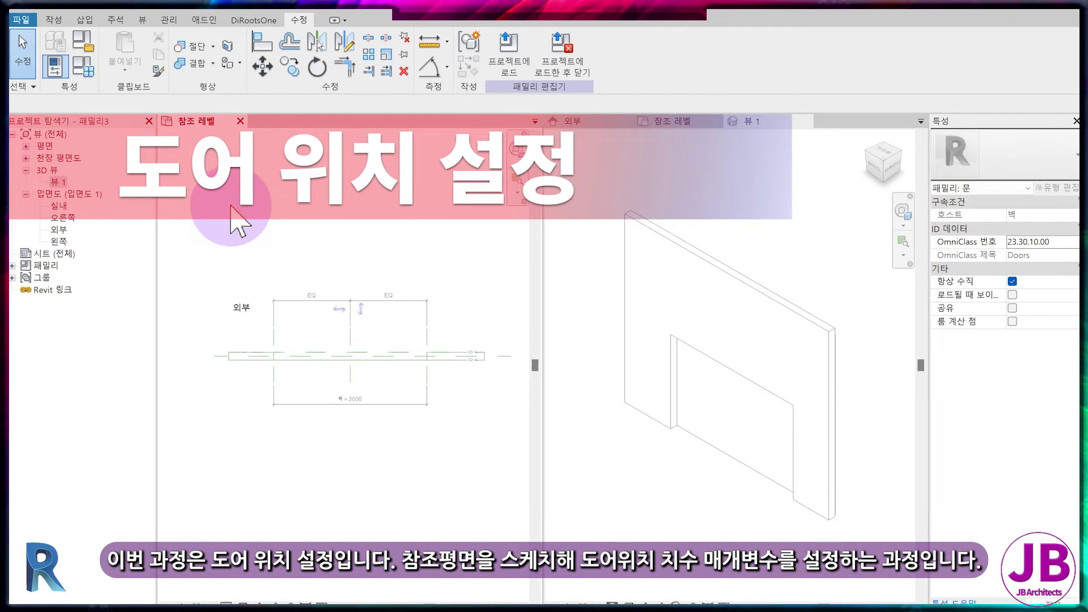
# - Place a reference plane offset 900 to the exterior of the wall's centre plane and another offset 300 back toward the wall
pyautogui.click(52, 20)
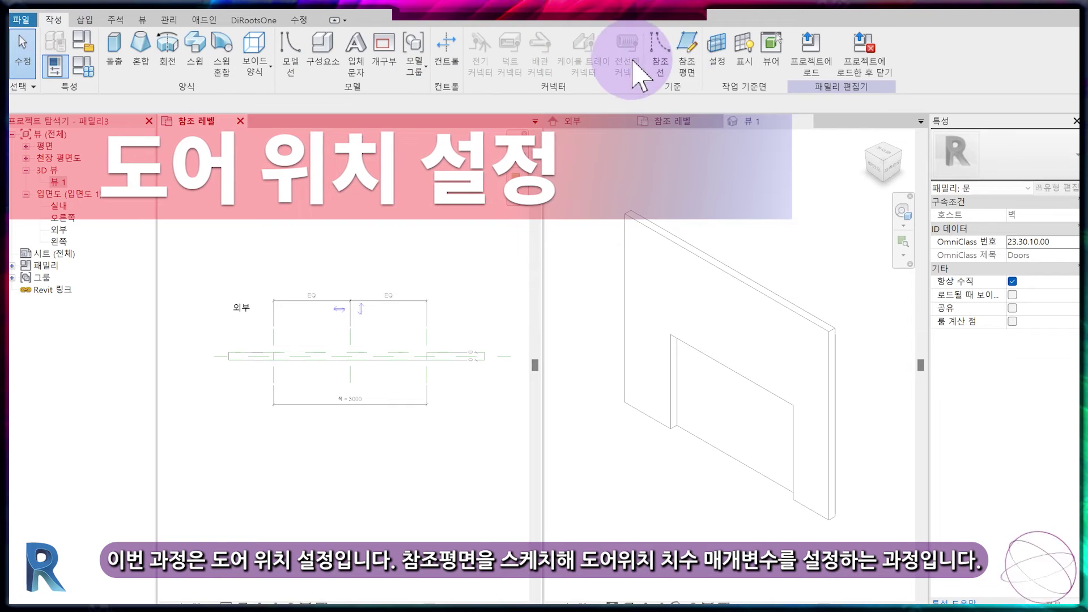
pyautogui.click(690, 53)
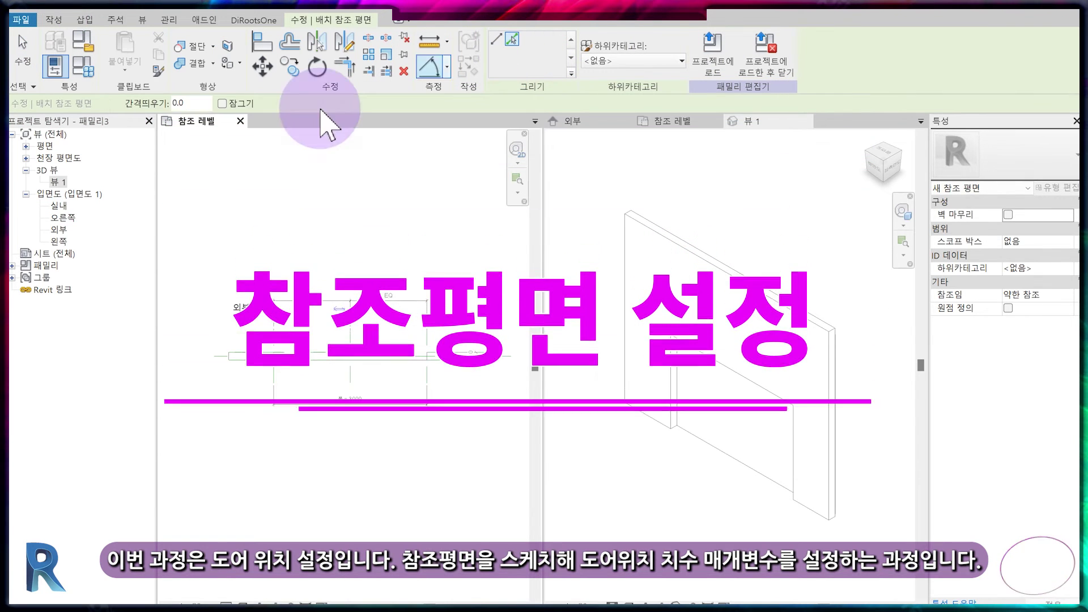
pyautogui.write('900')
pyautogui.press('Return')
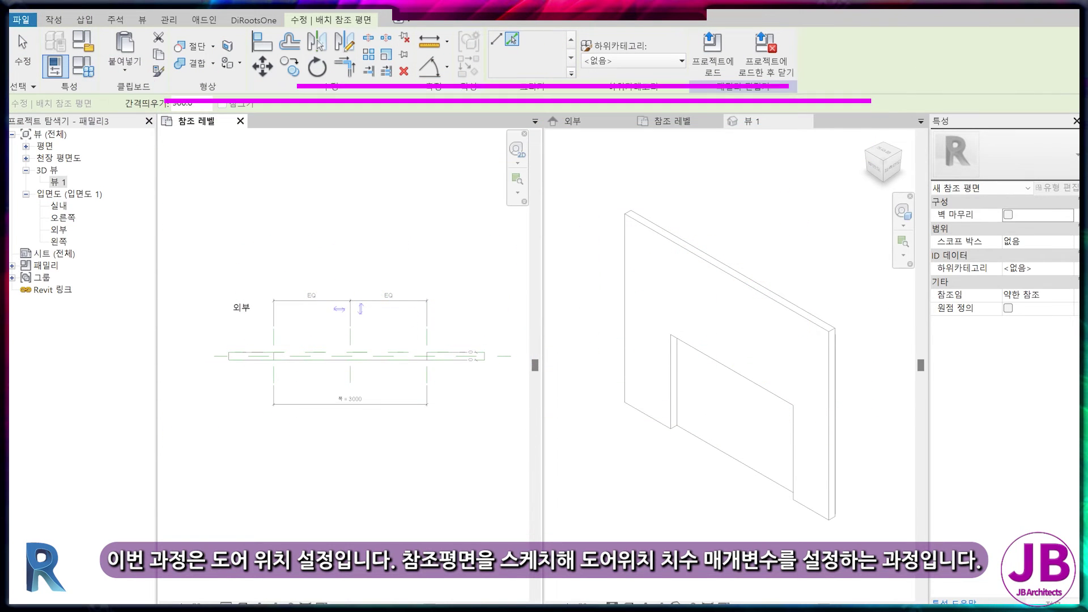
pyautogui.click(215, 358)
pyautogui.moveTo(196, 108); pyautogui.dragTo(44, 124)
pyautogui.write('300')
pyautogui.press('Return')
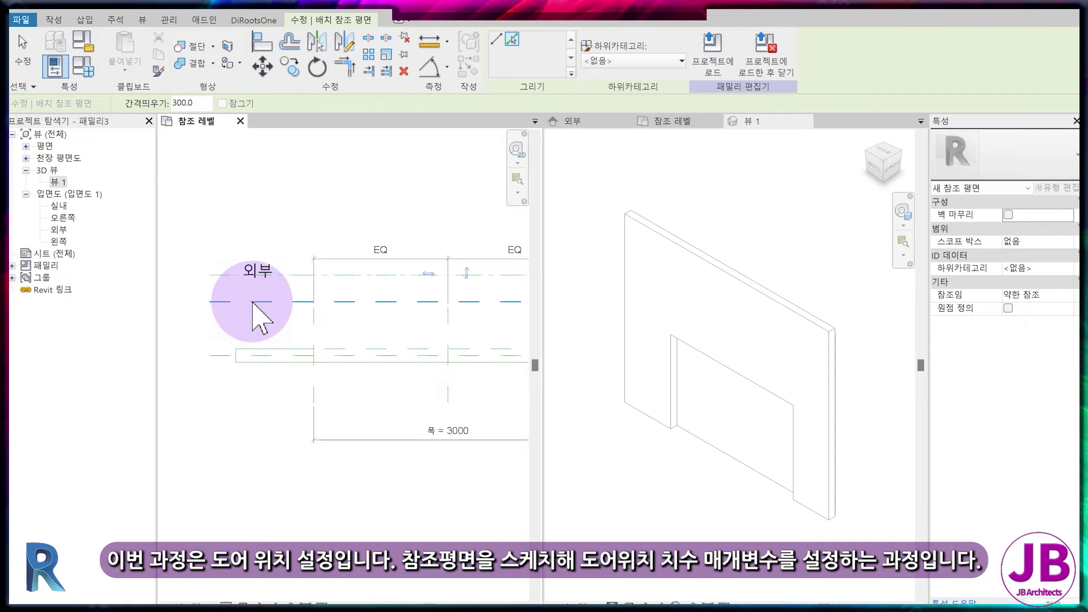
# - Dimension the outer reference plane to the wall's centre plane, and the spacing between the two new reference planes
pyautogui.press('d')
pyautogui.press('i')
pyautogui.click(221, 276)
pyautogui.click(216, 359)
pyautogui.click(179, 331)
pyautogui.click(226, 276)
pyautogui.click(227, 301)
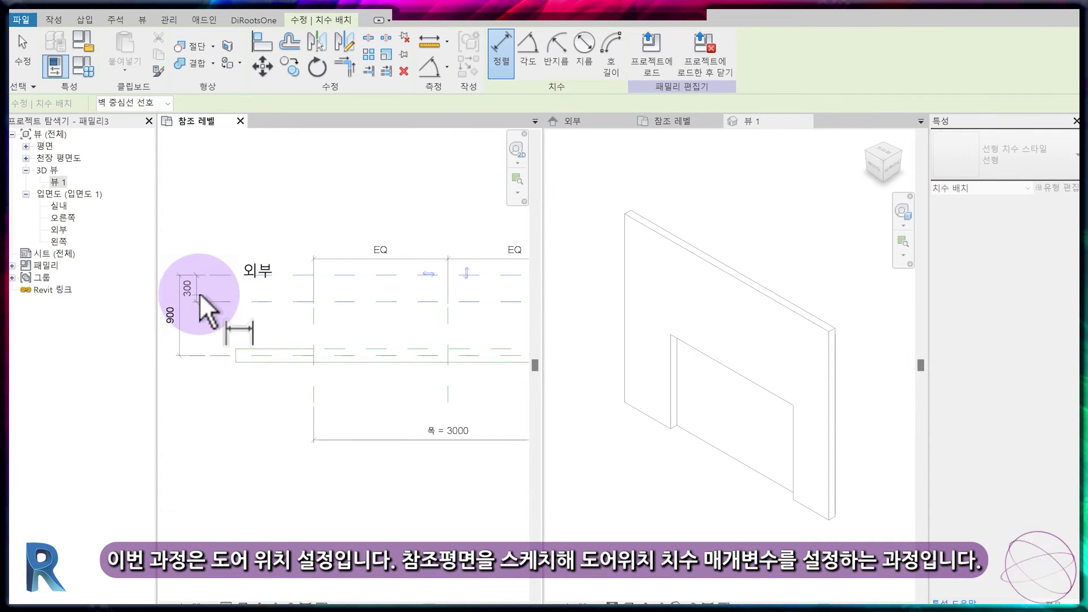
pyautogui.click(209, 291)
pyautogui.press('Escape')
pyautogui.press('Escape')
# - Label the 900 dimension with a new type parameter 고정거리 and the 300 dimension with a new type parameter 거리
pyautogui.click(187, 326)
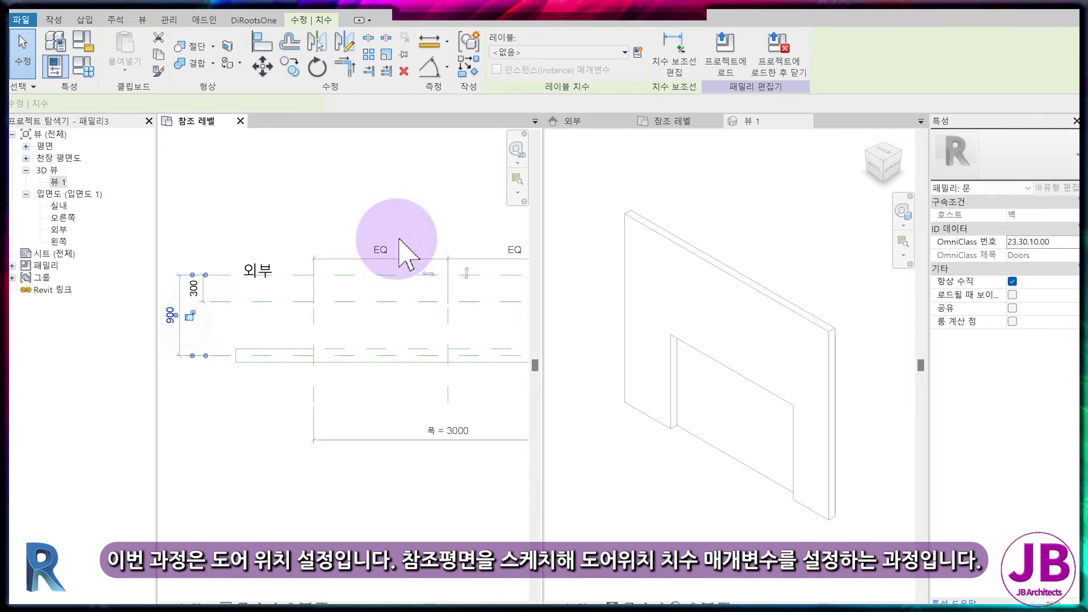
pyautogui.click(637, 52)
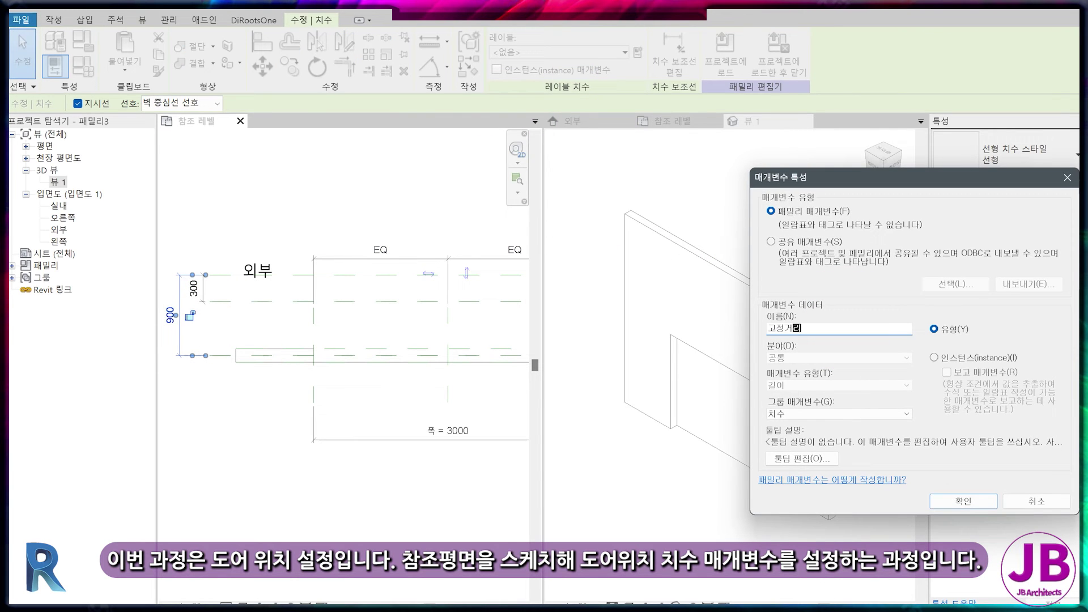
pyautogui.write('고정거리')
pyautogui.press('Return')
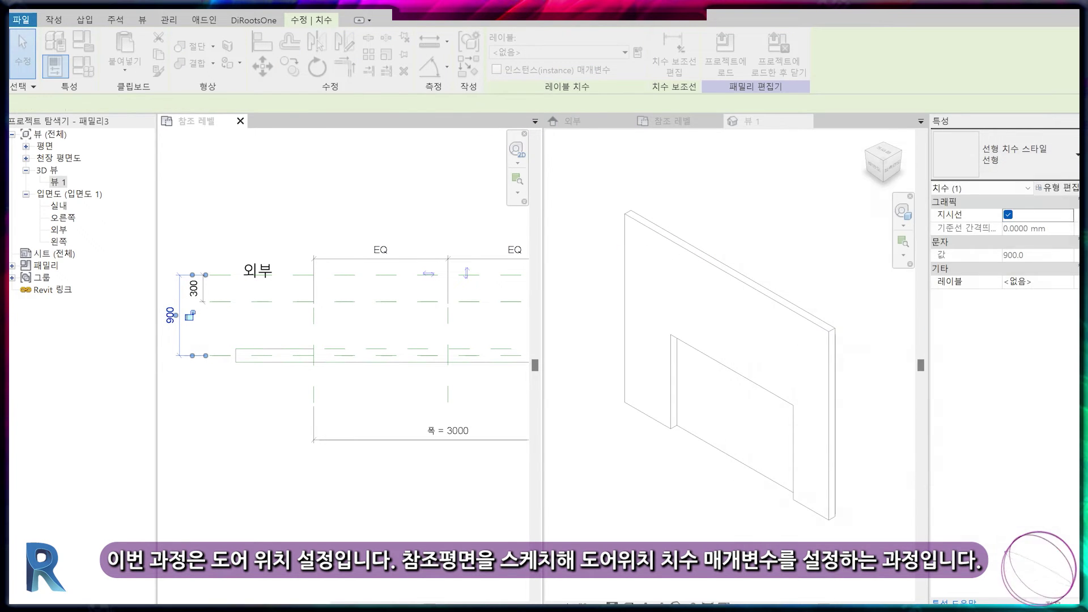
pyautogui.click(639, 52)
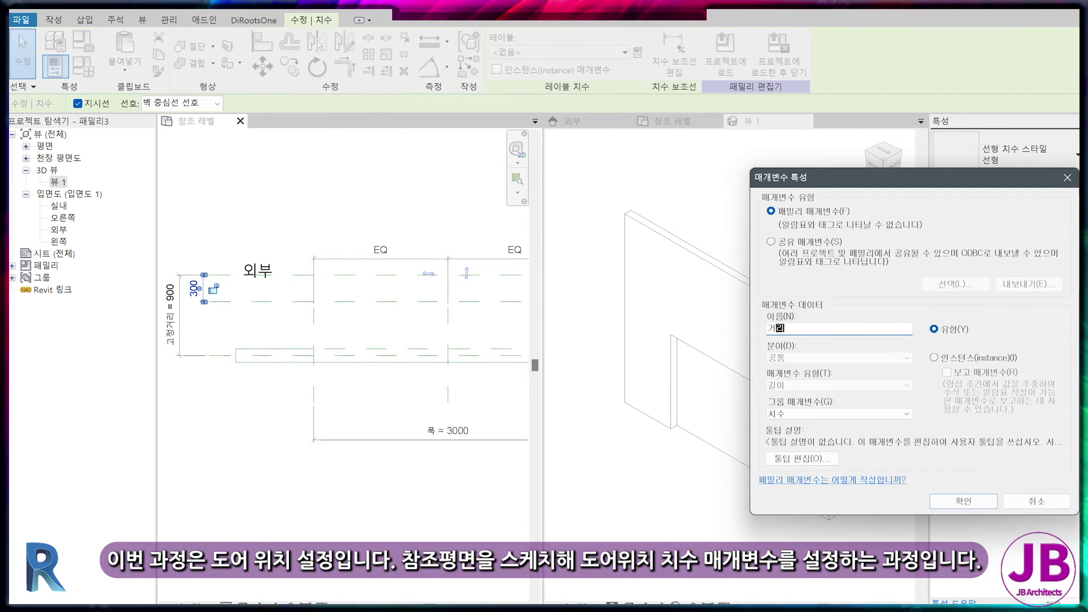
pyautogui.press('Return')
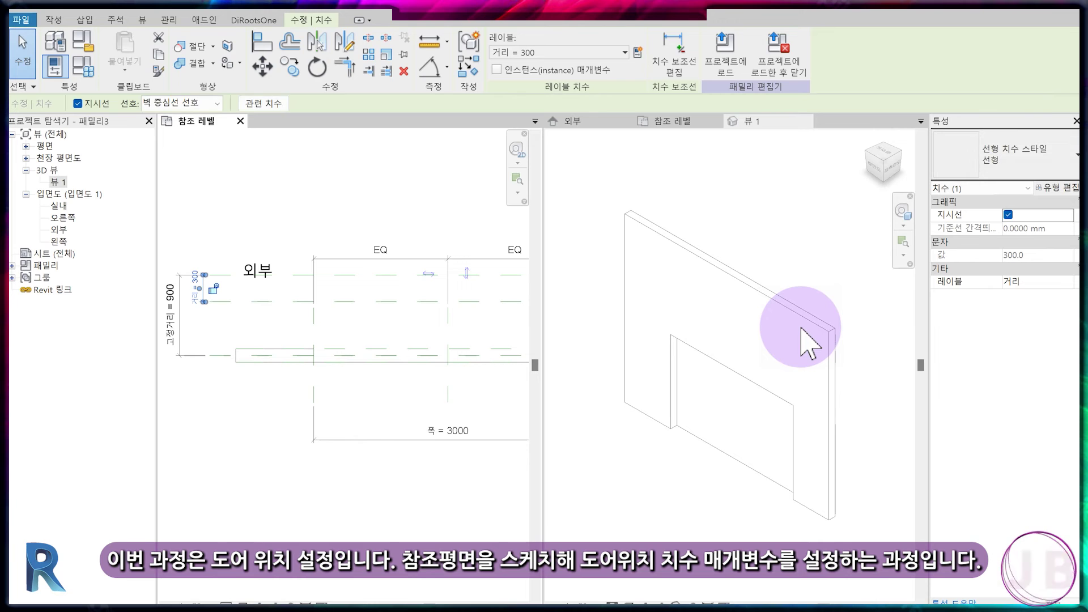
# - Move the 고정거리 and 거리 family parameters from the 치수 group to the 기타 group
pyautogui.click(88, 66)
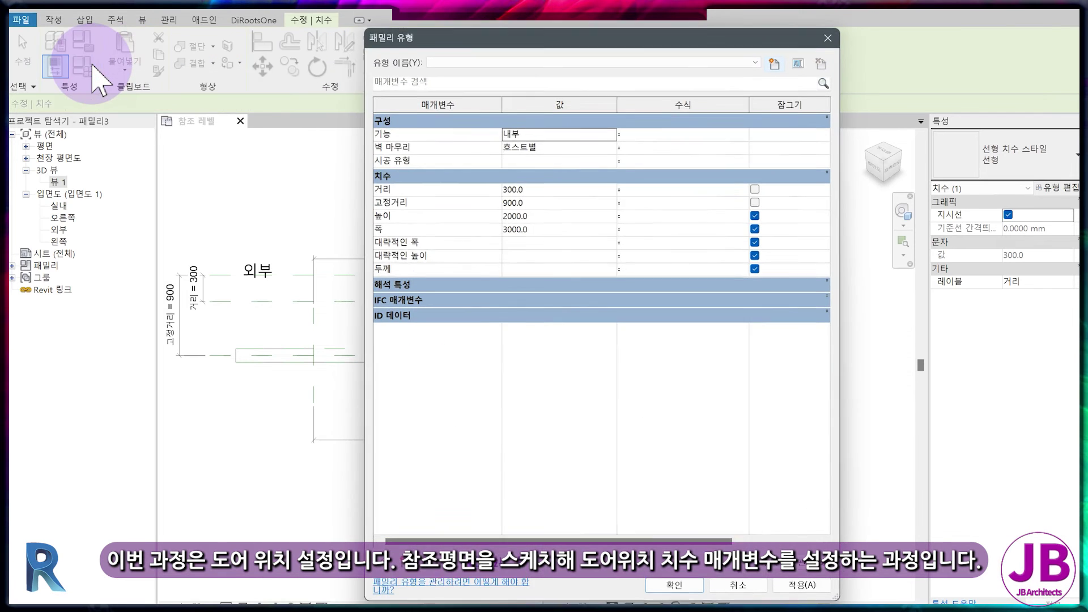
pyautogui.click(436, 203)
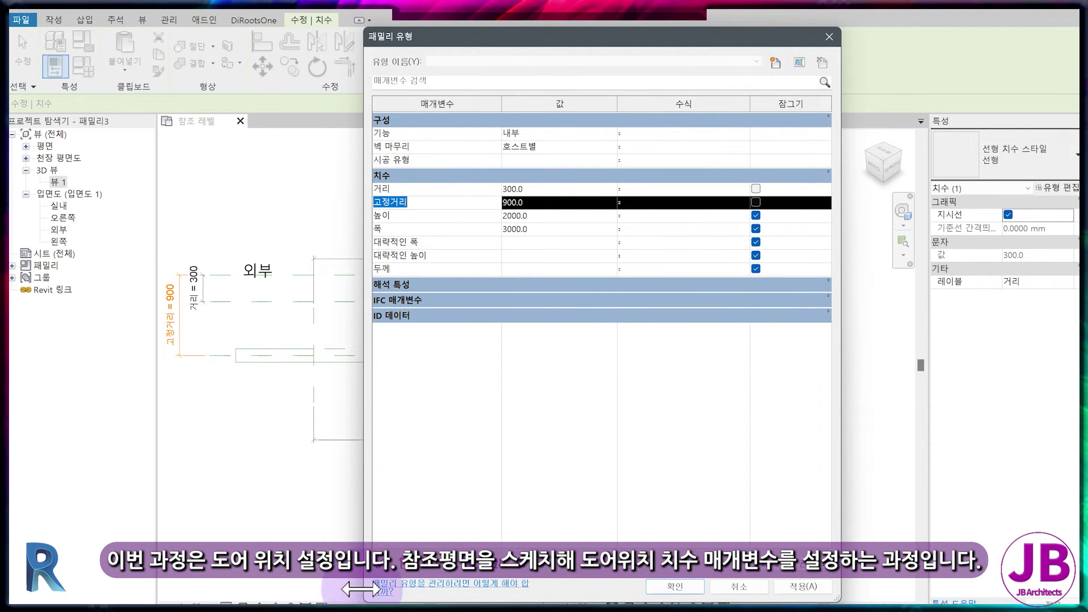
pyautogui.click(380, 564)
pyautogui.click(822, 414)
pyautogui.scroll(3, 791, 208)
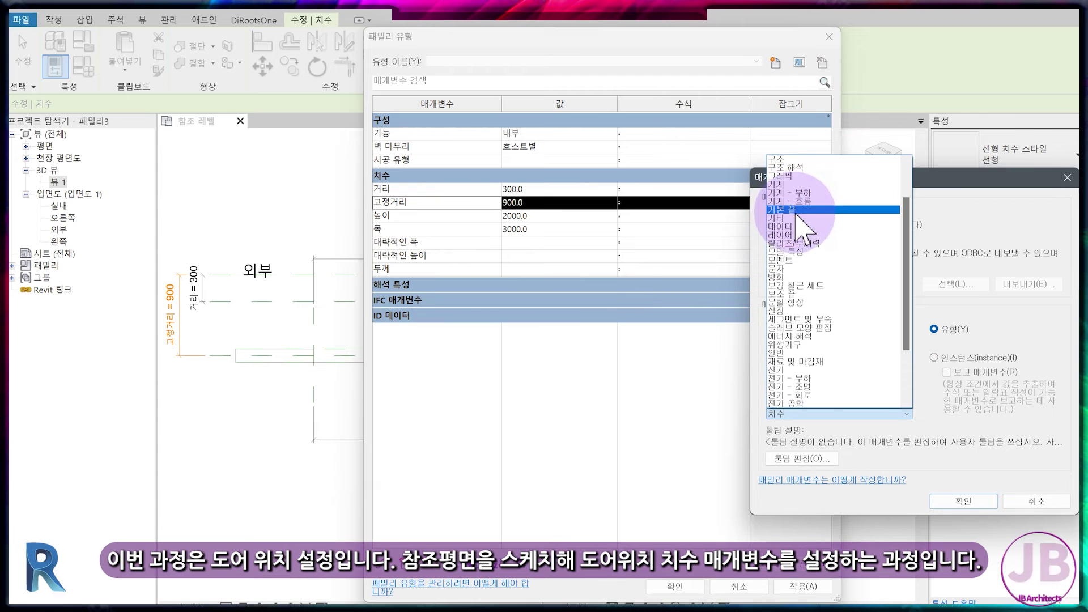
pyautogui.click(793, 212)
pyautogui.press('Return')
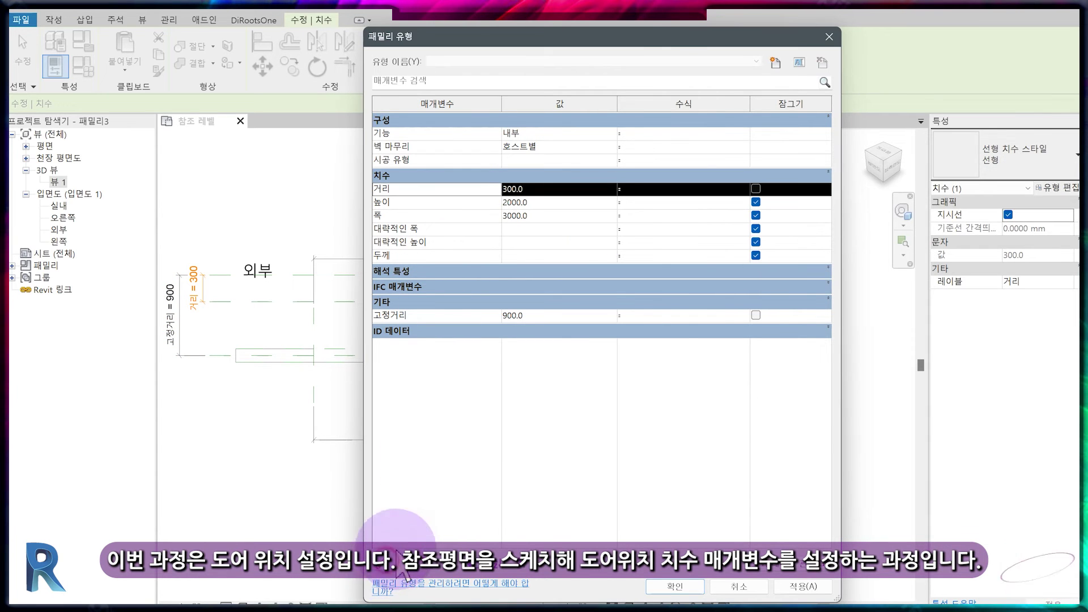
pyautogui.click(385, 564)
pyautogui.click(822, 414)
pyautogui.scroll(3, 805, 255)
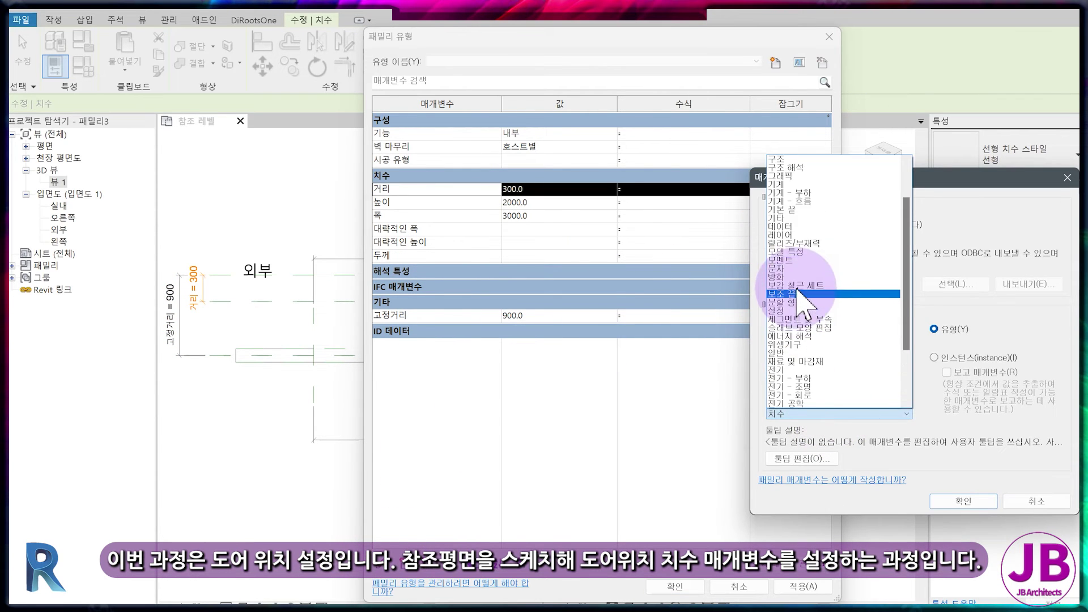
pyautogui.click(799, 217)
pyautogui.press('Return')
# - Reorder the 치수 parameters so that 폭 comes before 높이
pyautogui.click(408, 316)
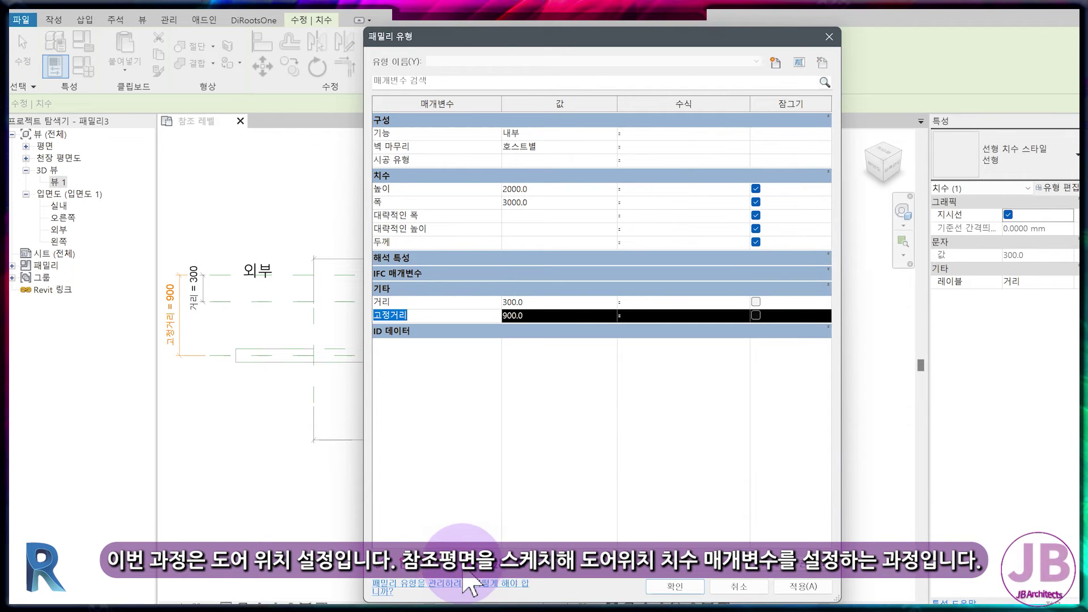
pyautogui.click(435, 188)
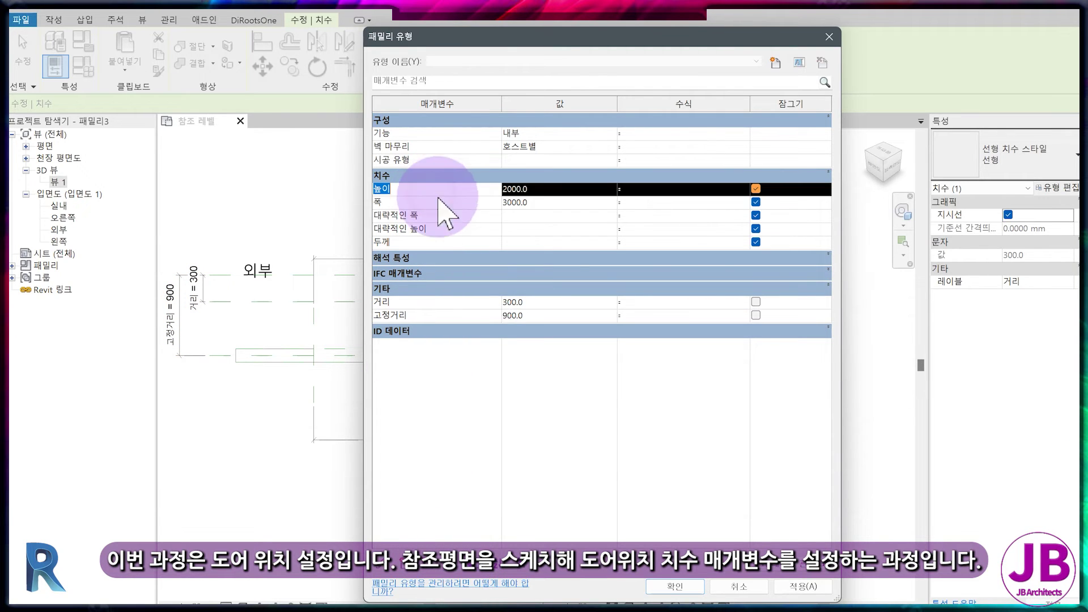
pyautogui.click(479, 567)
pyautogui.click(397, 302)
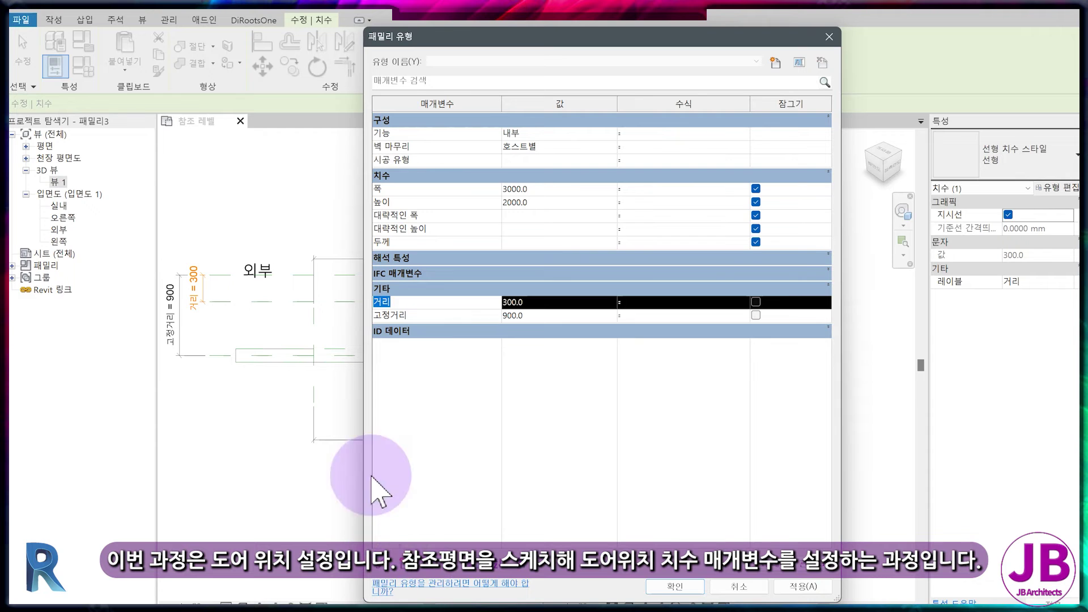
# - Add a 위치 length type parameter under 치수 with value 600, and set the 거리 formula to 고정거리 - 위치
pyautogui.click(411, 189)
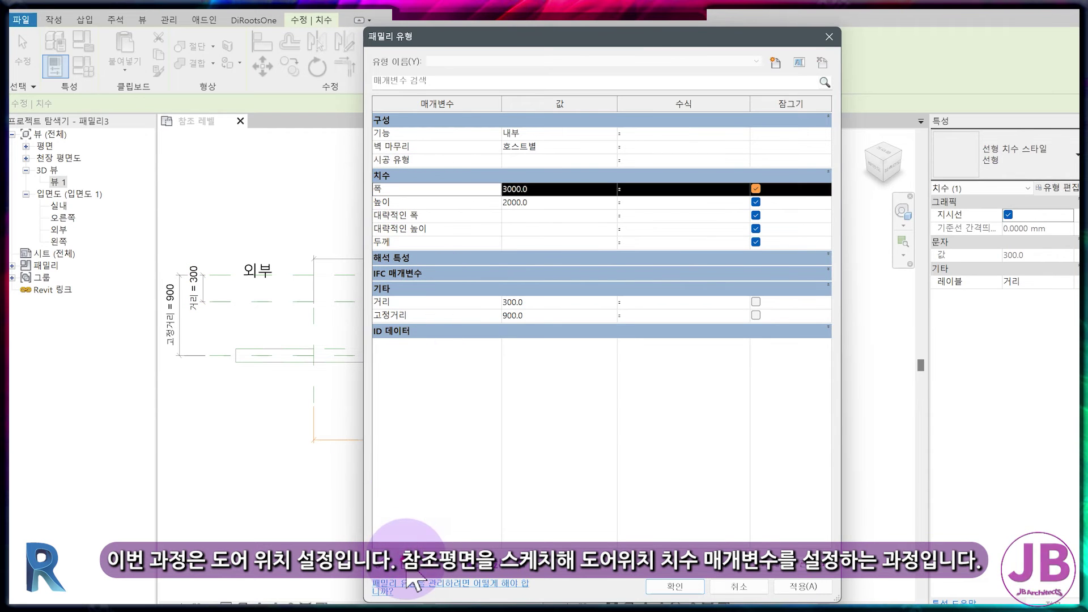
pyautogui.click(399, 567)
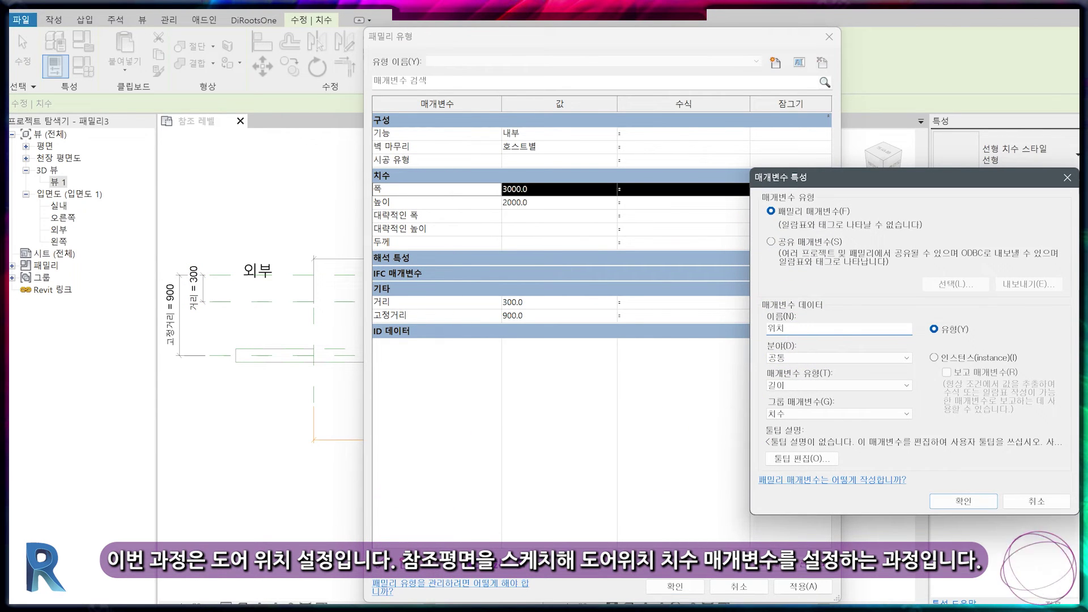
pyautogui.press('Return')
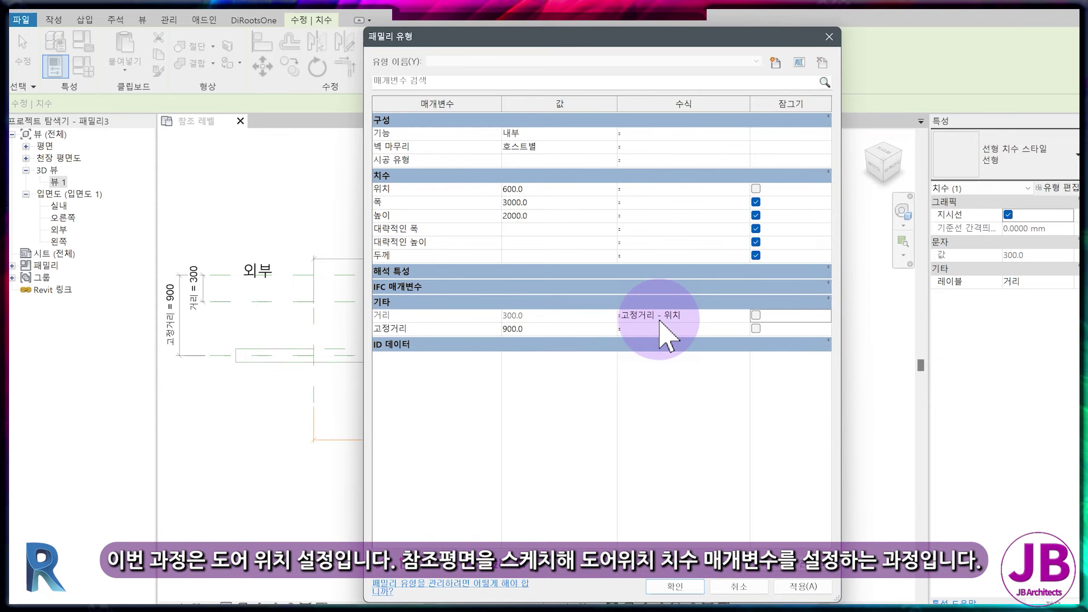
pyautogui.click(675, 587)
# - Test the door position by trying a 위치 value of 300 in the family types
pyautogui.click(84, 66)
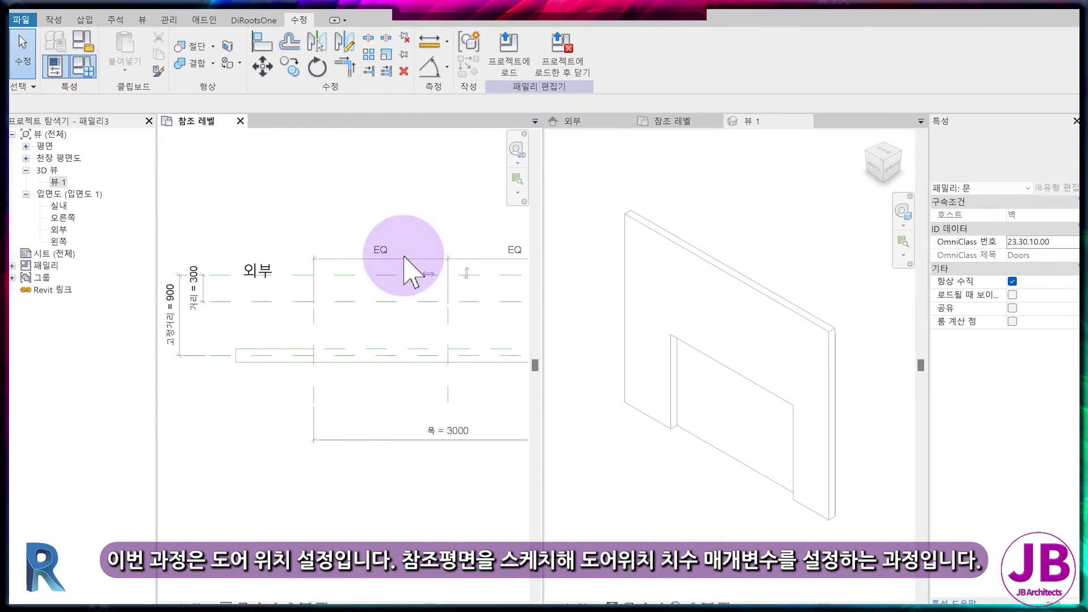
pyautogui.moveTo(531, 40)
pyautogui.mouseDown()
pyautogui.moveTo(828, 50)
pyautogui.moveTo(781, 64)
pyautogui.mouseUp()
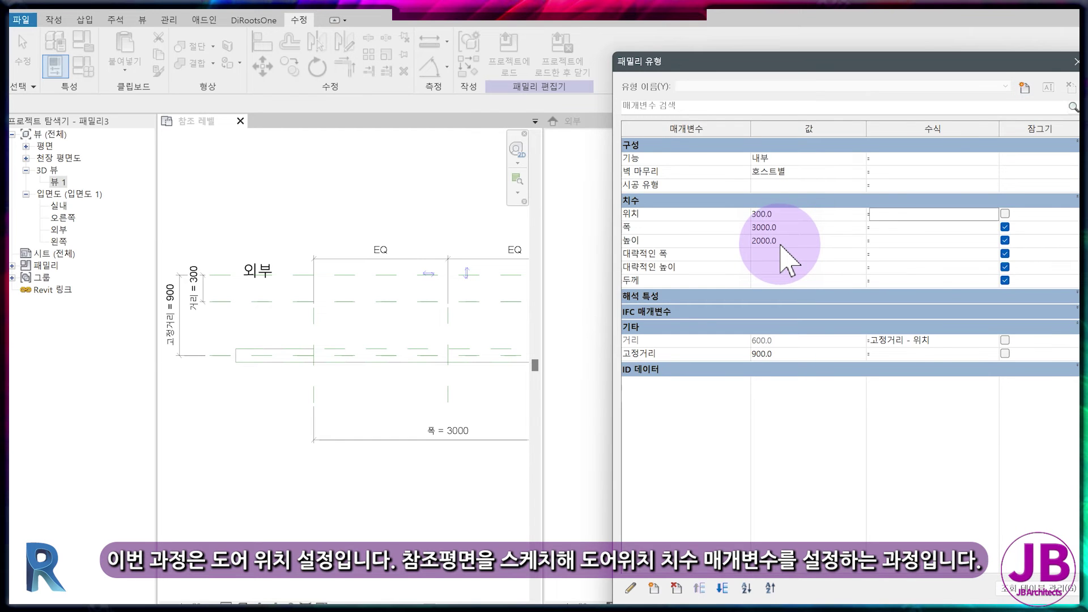
pyautogui.press('Return')
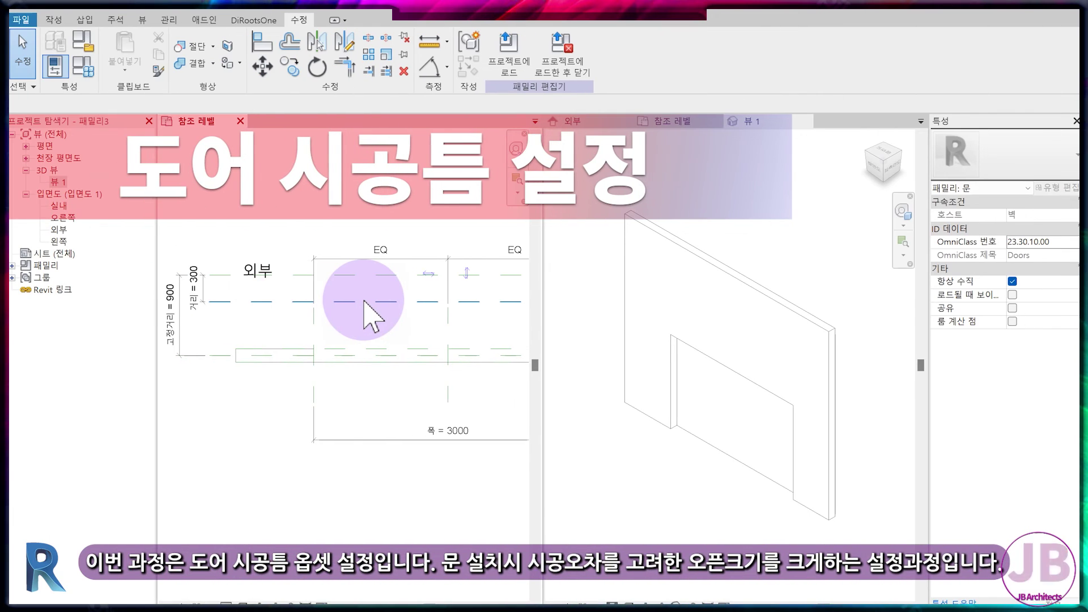
# - Place reference planes offset 10 outward from both jamb planes of the opening in the reference level plan
pyautogui.click(369, 301)
pyautogui.click(312, 321)
pyautogui.press('Escape')
pyautogui.click(55, 21)
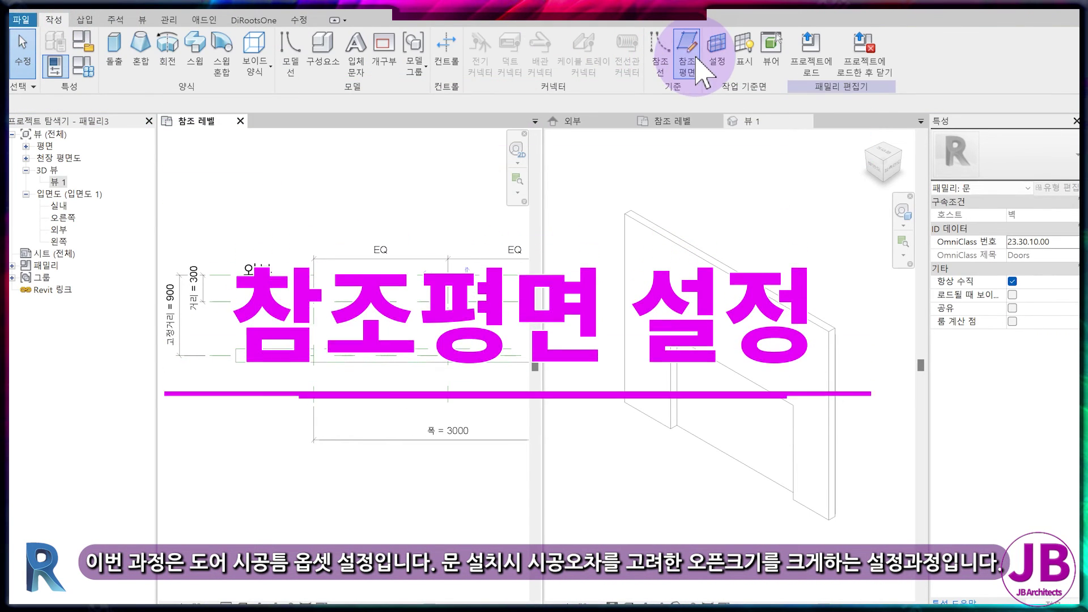
pyautogui.click(696, 59)
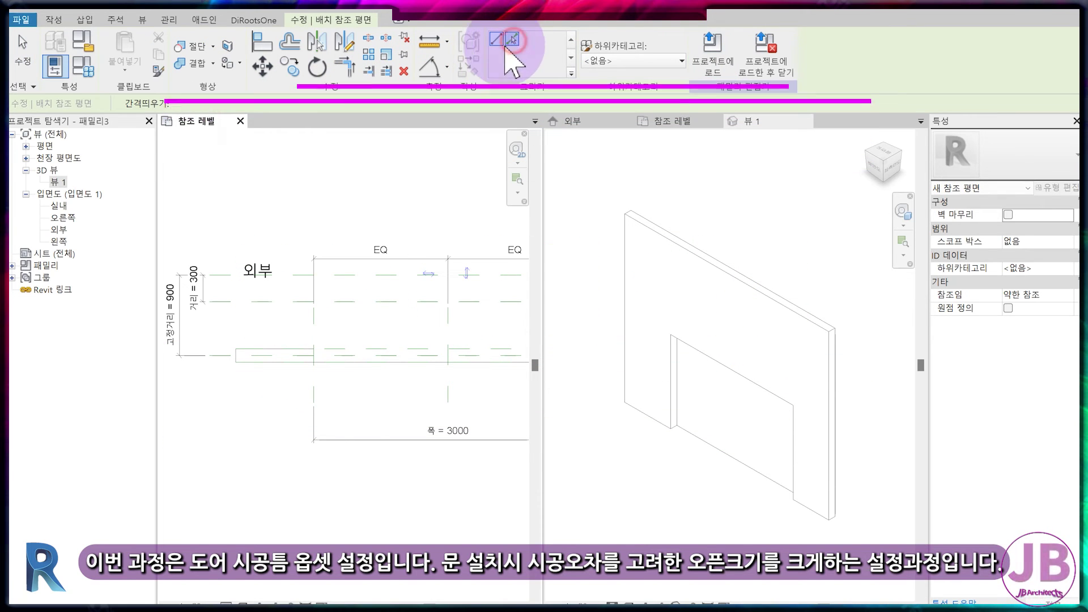
pyautogui.moveTo(186, 104); pyautogui.dragTo(97, 116)
pyautogui.write('10')
pyautogui.press('Return')
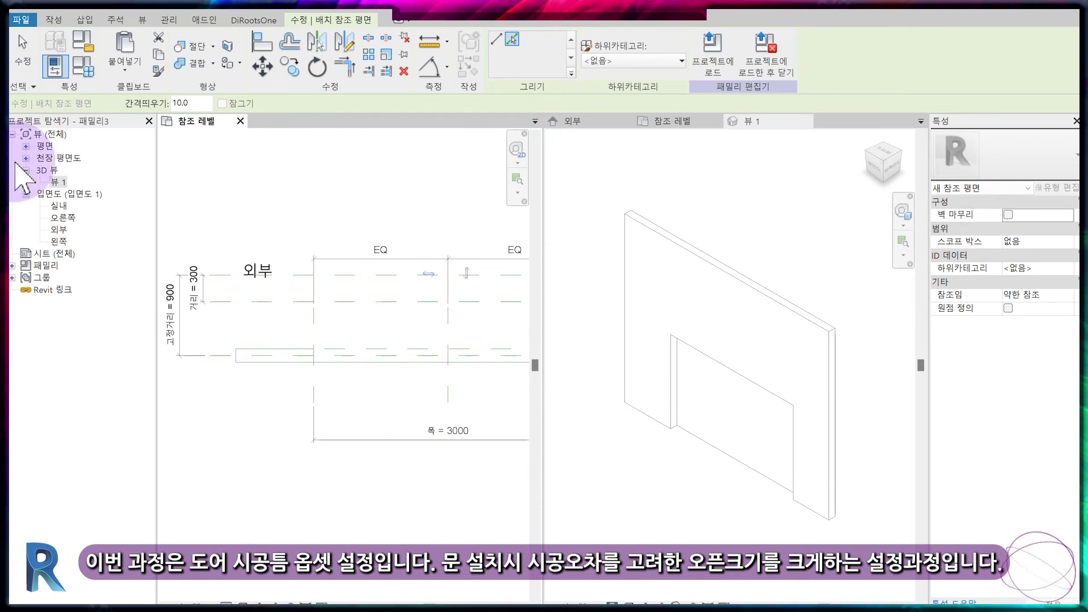
pyautogui.scroll(3, 262, 369)
pyautogui.scroll(3, 367, 288)
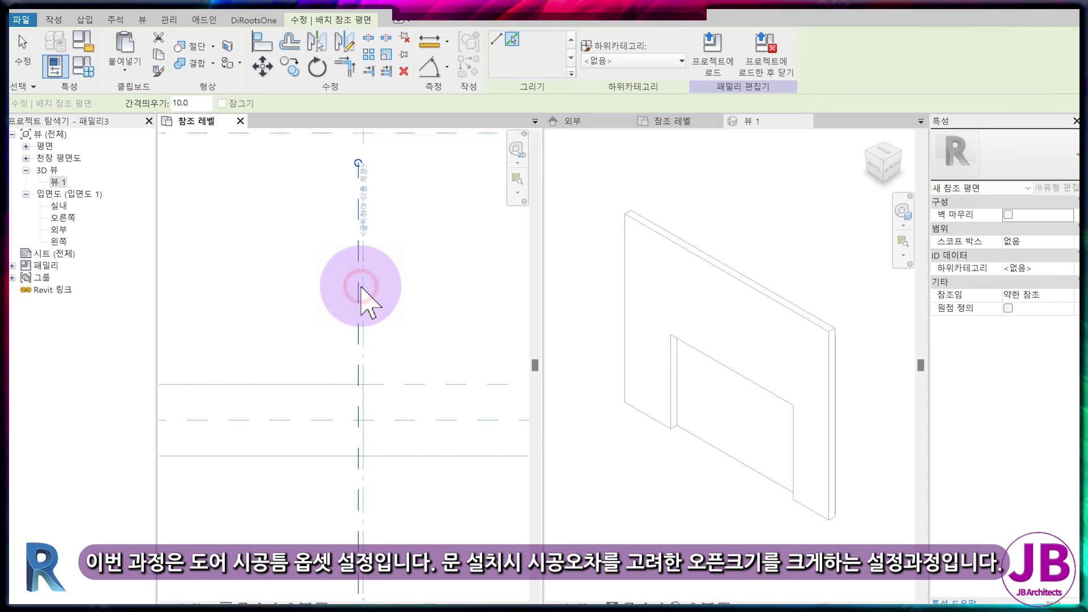
pyautogui.scroll(-3, 361, 288)
pyautogui.scroll(4, 442, 294)
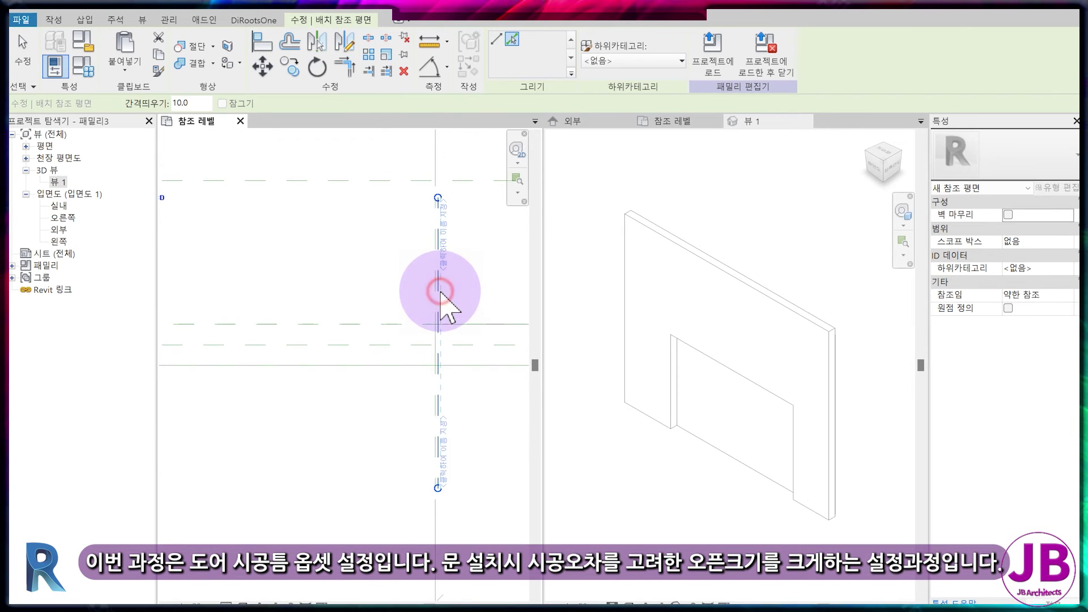
pyautogui.click(441, 291)
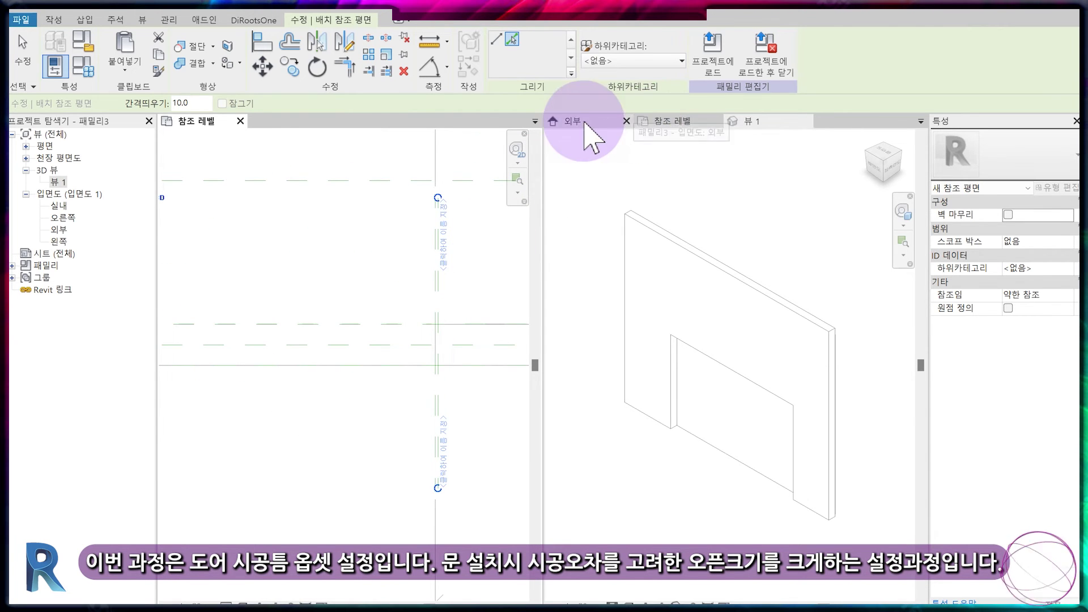
# - In the 외부 elevation, place a reference plane offset 10 above the opening's head plane and dimension the gap between them
pyautogui.click(590, 121)
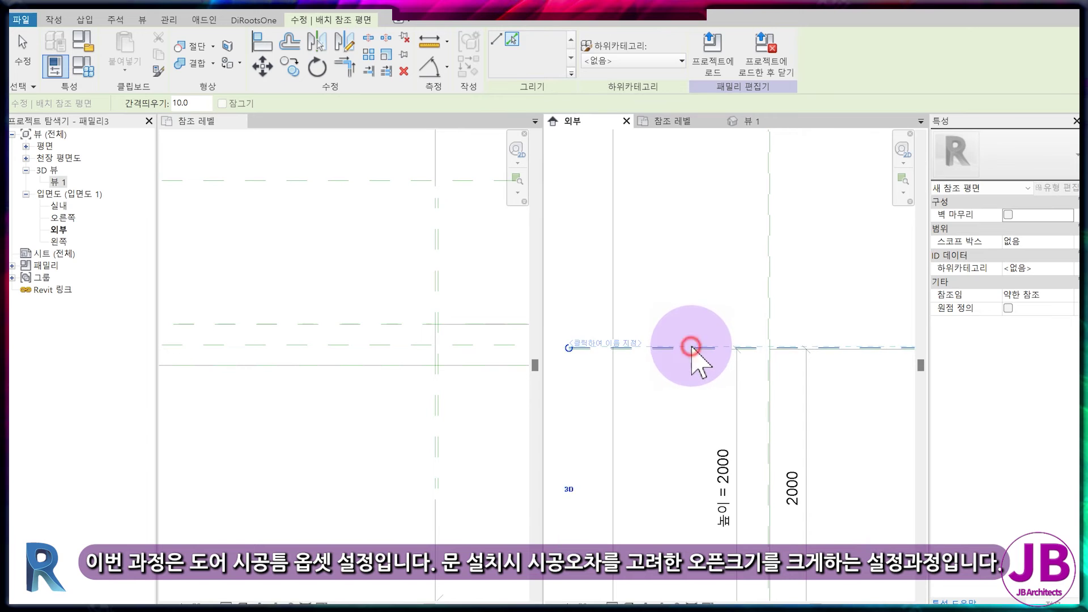
pyautogui.click(691, 347)
pyautogui.scroll(-3, 291, 384)
pyautogui.scroll(2, 729, 384)
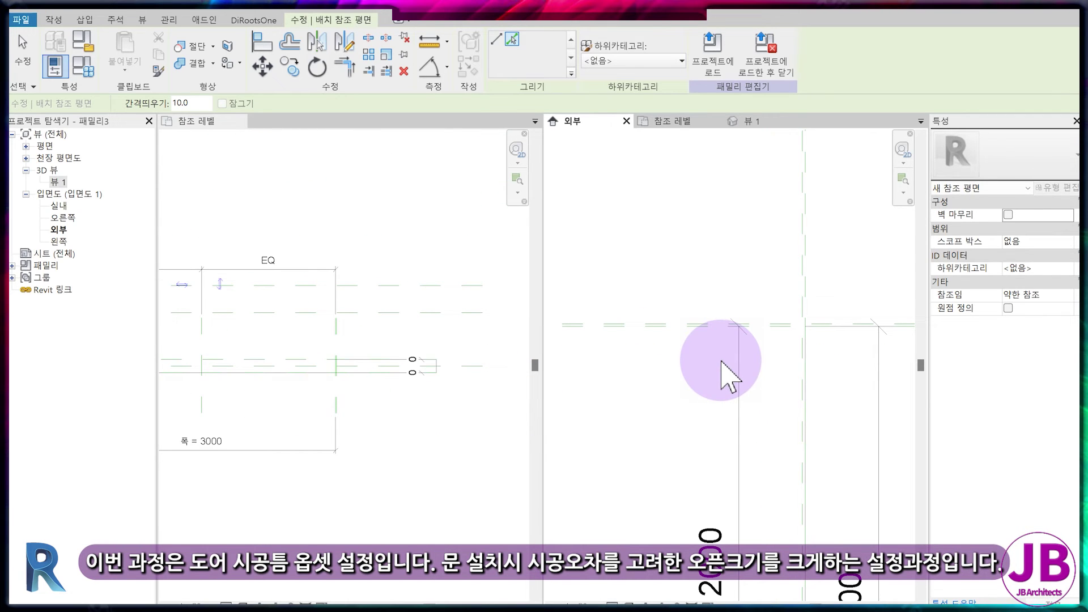
pyautogui.scroll(3, 722, 313)
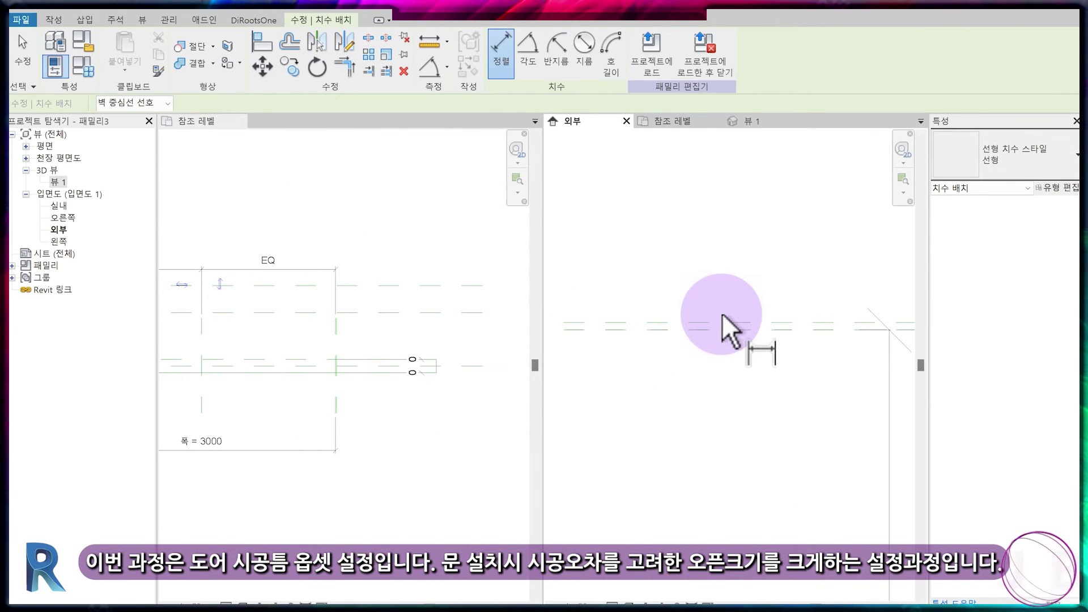
pyautogui.click(714, 322)
pyautogui.click(654, 354)
# - Dimension the gap between each jamb plane and its outer offset plane in the reference level plan
pyautogui.scroll(4, 318, 363)
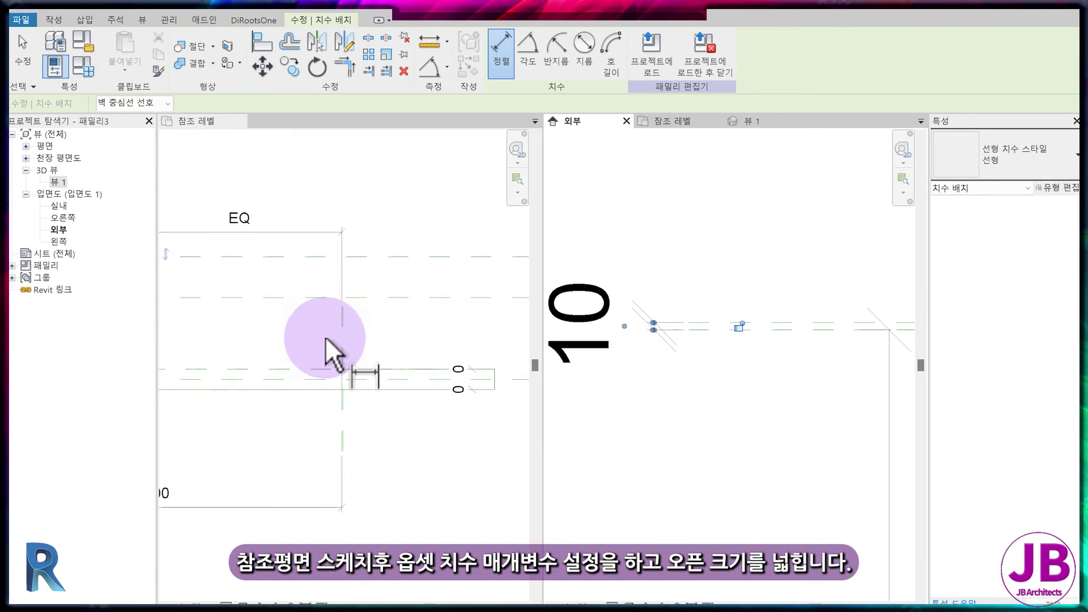
pyautogui.click(366, 247)
pyautogui.click(370, 251)
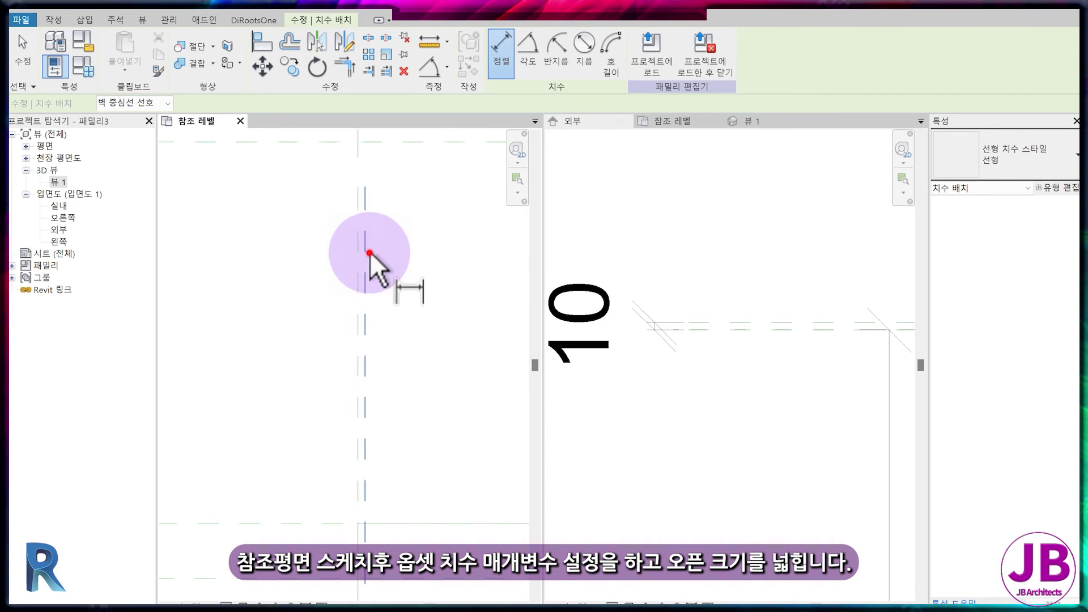
pyautogui.click(354, 261)
pyautogui.moveTo(330, 200); pyautogui.dragTo(436, 478, button='middle')
pyautogui.click(406, 259)
pyautogui.scroll(-5, 485, 373)
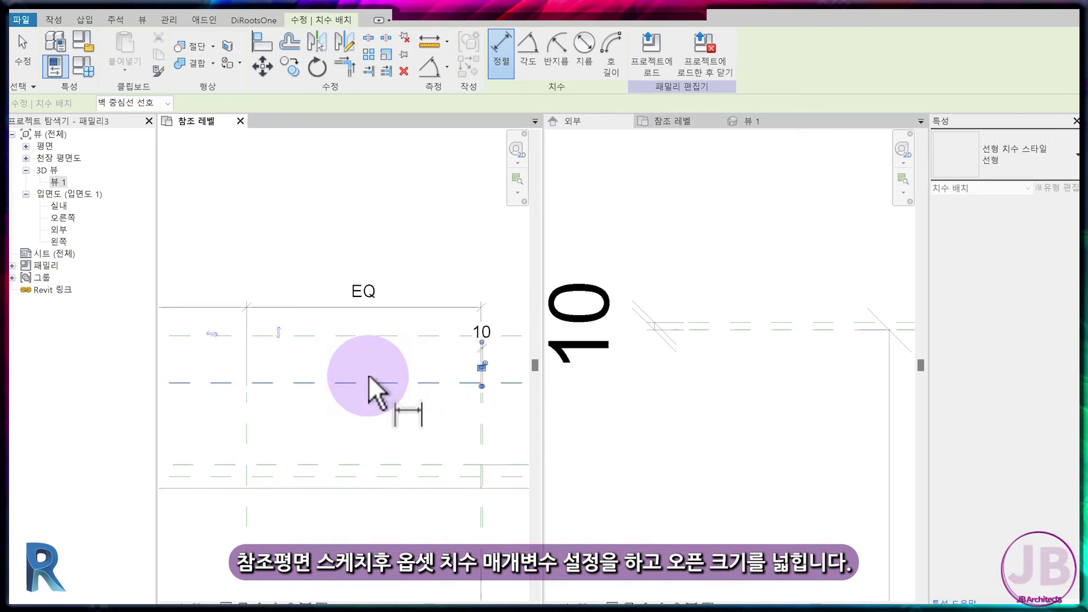
pyautogui.moveTo(227, 396); pyautogui.dragTo(352, 383, button='middle')
pyautogui.scroll(5, 360, 383)
pyautogui.click(419, 363)
pyautogui.click(428, 361)
pyautogui.click(373, 207)
pyautogui.press('Escape')
pyautogui.press('Escape')
# - Label both jamb gap dimensions with a new type parameter 옵셋
pyautogui.click(402, 220)
pyautogui.scroll(-8, 386, 233)
pyautogui.moveTo(476, 272); pyautogui.dragTo(136, 267, button='middle')
pyautogui.scroll(3, 355, 210)
pyautogui.keyDown('ctrl'); pyautogui.click(355, 193); pyautogui.keyUp('ctrl')
pyautogui.scroll(-2, 401, 249)
pyautogui.scroll(-3, 421, 264)
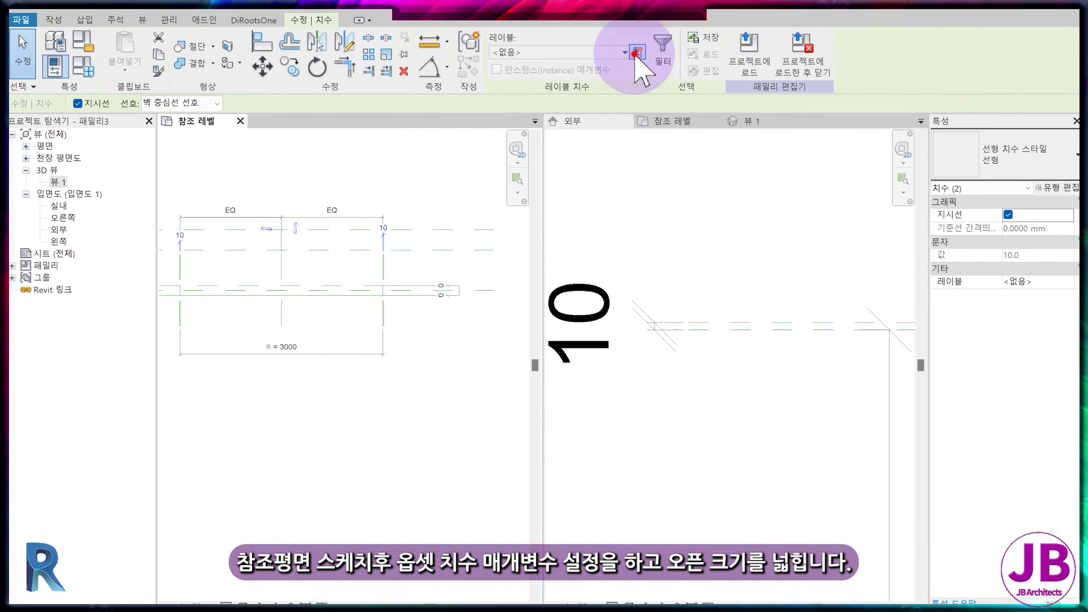
pyautogui.click(638, 52)
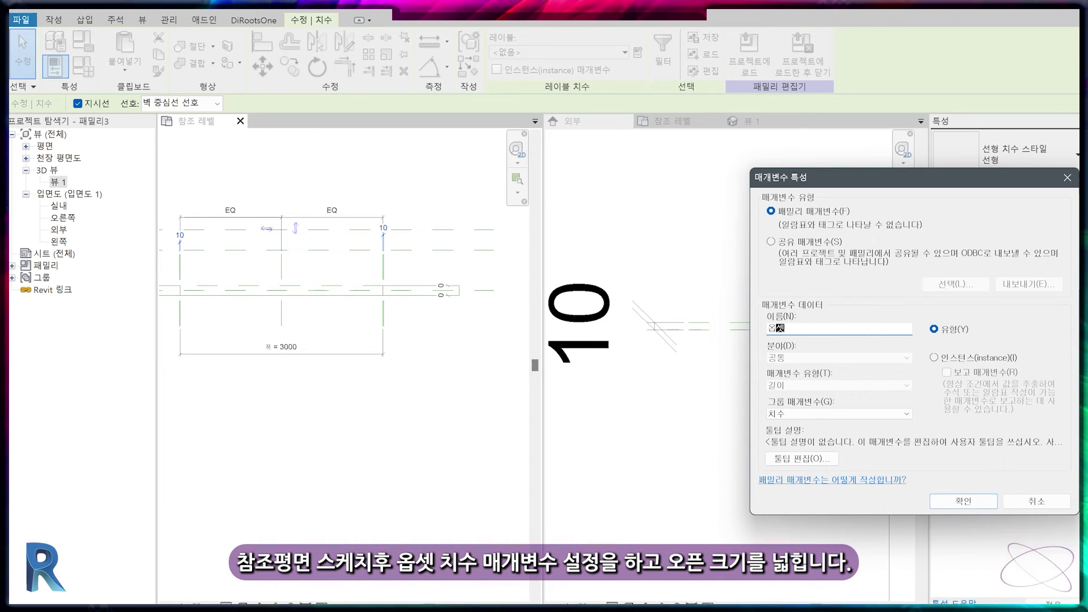
pyautogui.press('Return')
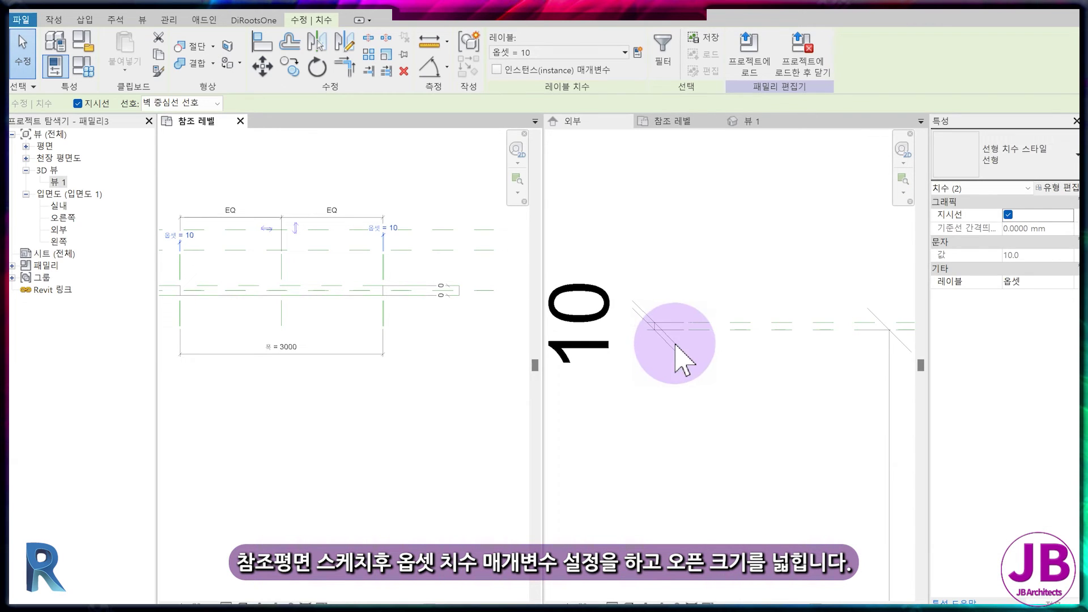
# - Label the gap dimension above the opening in the 외부 elevation with the 옵셋 parameter
pyautogui.click(678, 350)
pyautogui.click(583, 52)
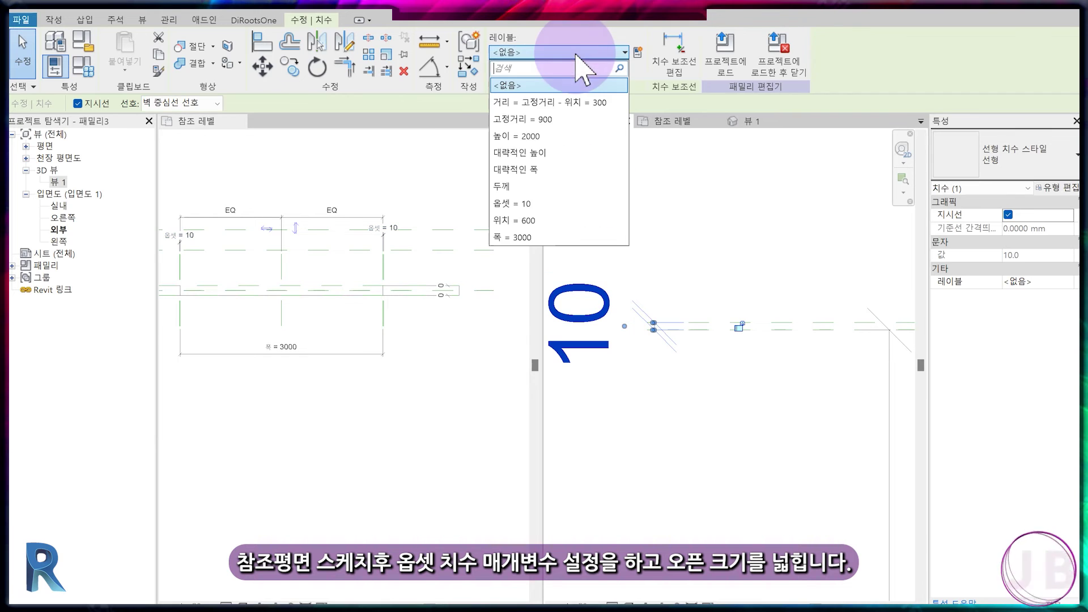
pyautogui.click(578, 210)
pyautogui.click(703, 442)
pyautogui.scroll(-8, 703, 442)
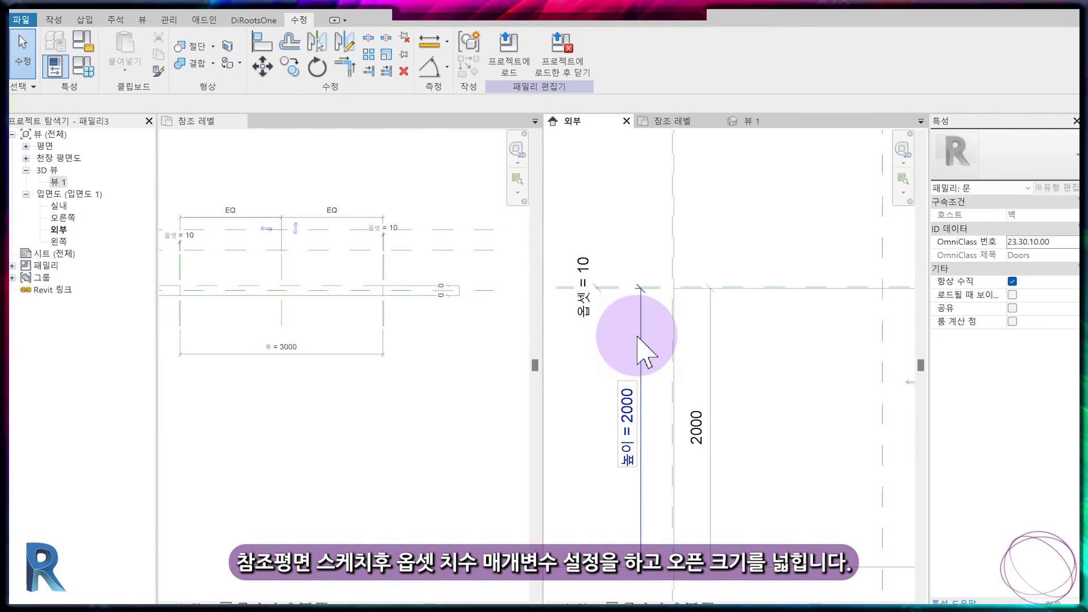
# - Edit the opening cut's sketch, align its right boundary line to the outer offset reference plane and lock the alignment
pyautogui.click(799, 313)
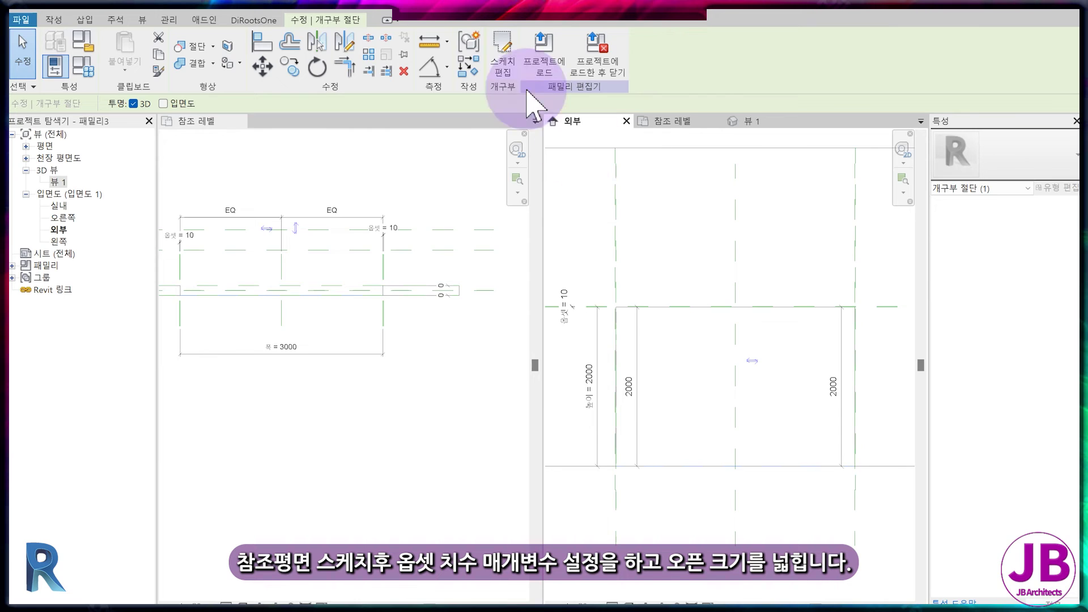
pyautogui.click(506, 58)
pyautogui.scroll(6, 873, 469)
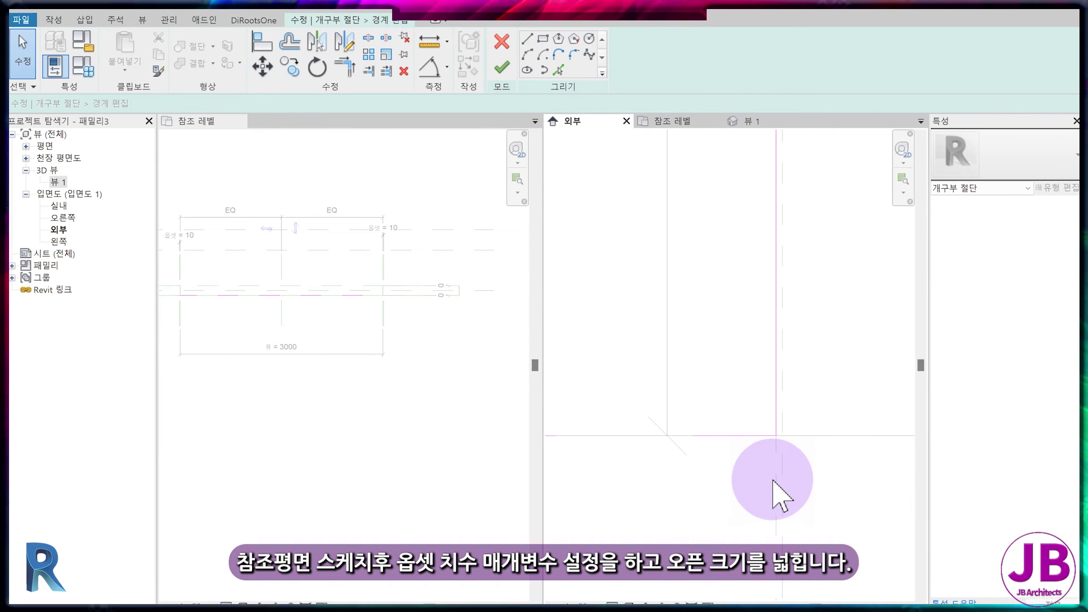
pyautogui.press('a')
pyautogui.press('l')
pyautogui.click(787, 457)
pyautogui.click(777, 403)
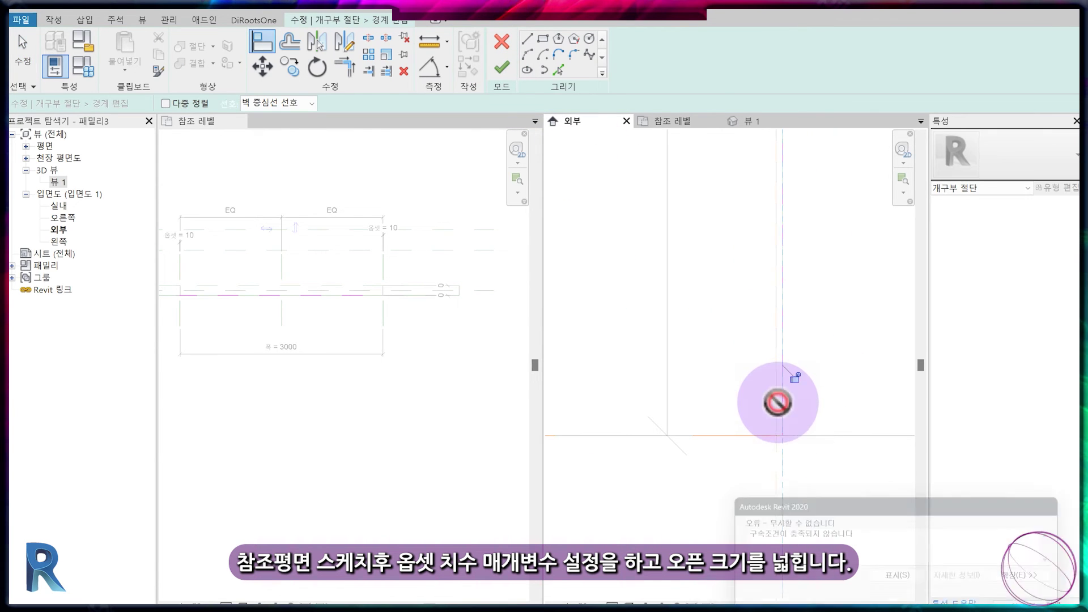
pyautogui.click(824, 611)
pyautogui.click(796, 379)
pyautogui.scroll(-6, 790, 486)
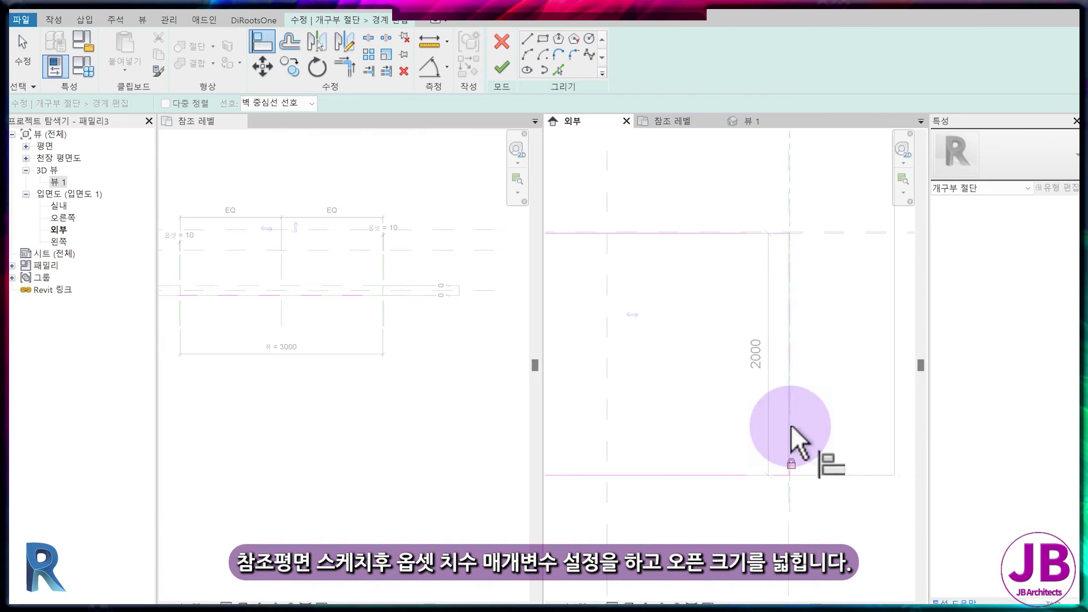
# - Align the opening cut's top boundary line to the upper offset reference plane and lock the alignment
pyautogui.scroll(5, 820, 229)
pyautogui.click(567, 259)
pyautogui.click(822, 609)
pyautogui.click(743, 231)
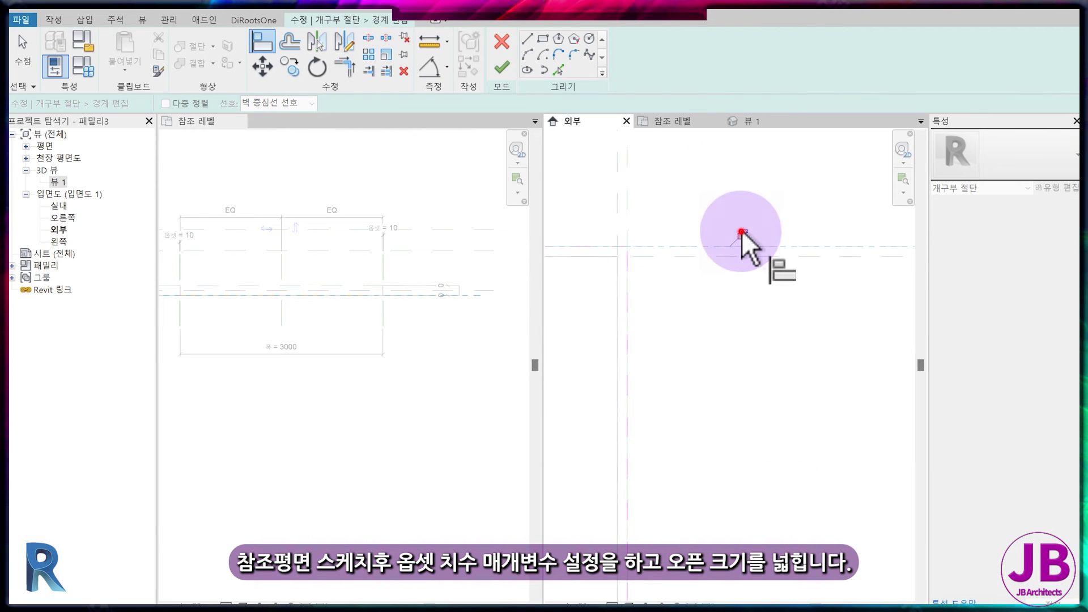
pyautogui.scroll(-6, 785, 284)
# - Align the cut's left boundary line to the outer offset reference plane, lock it and finish the opening sketch
pyautogui.scroll(3, 567, 428)
pyautogui.moveTo(586, 444); pyautogui.dragTo(726, 454, button='middle')
pyautogui.scroll(6, 752, 407)
pyautogui.click(752, 304)
pyautogui.click(766, 241)
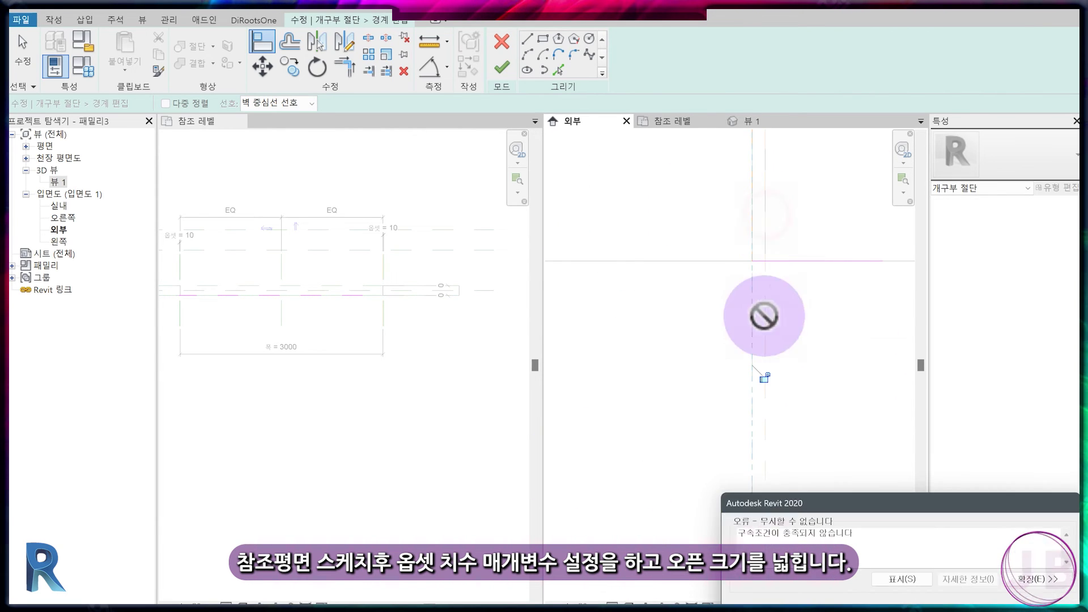
pyautogui.click(822, 608)
pyautogui.click(765, 379)
pyautogui.scroll(-3, 645, 388)
pyautogui.scroll(-2, 641, 383)
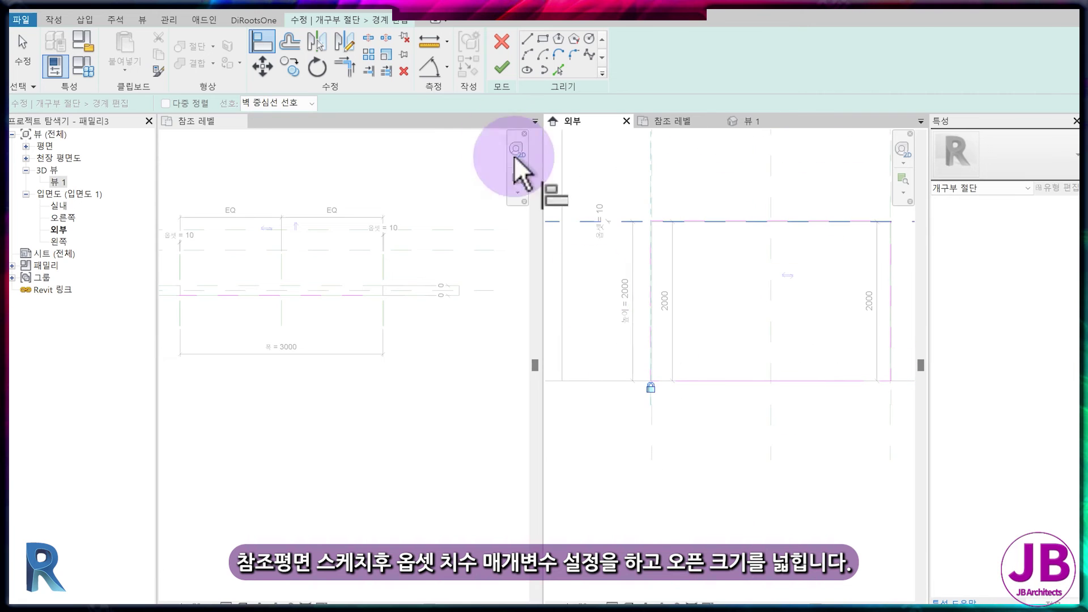
pyautogui.click(501, 68)
# - Display both the 외부 elevation and the 3D view 뷰 1 in the shaded visual style
pyautogui.click(630, 608)
pyautogui.click(636, 569)
pyautogui.click(388, 455)
pyautogui.click(759, 127)
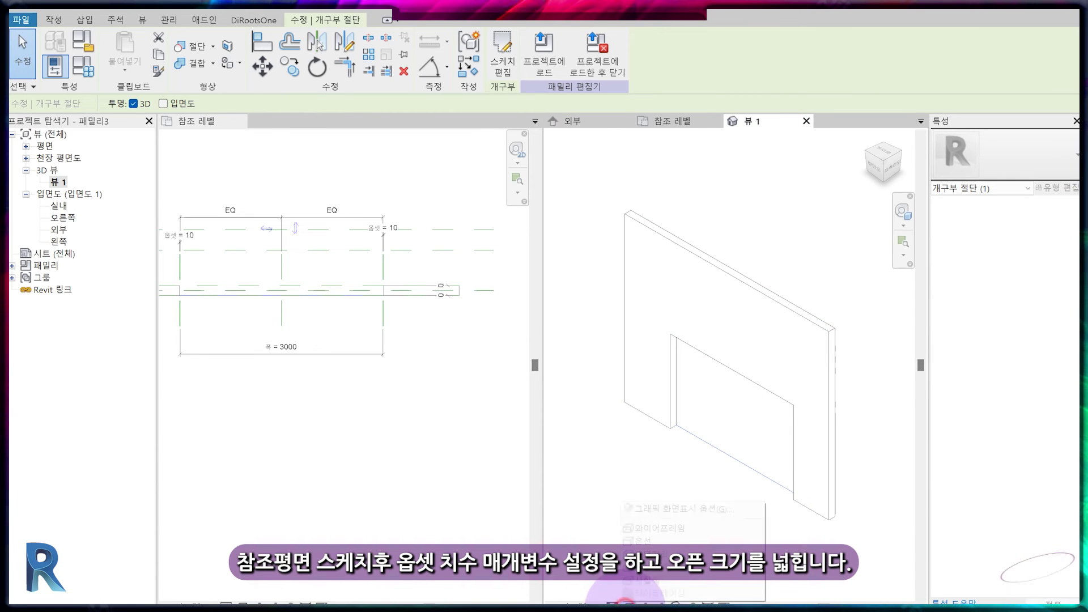
pyautogui.click(630, 568)
pyautogui.click(465, 390)
# - Start a sweep path sketch in the 외부 elevation and set its work plane to the reference plane cen
pyautogui.moveTo(375, 360); pyautogui.dragTo(479, 441, button='middle')
pyautogui.click(311, 305)
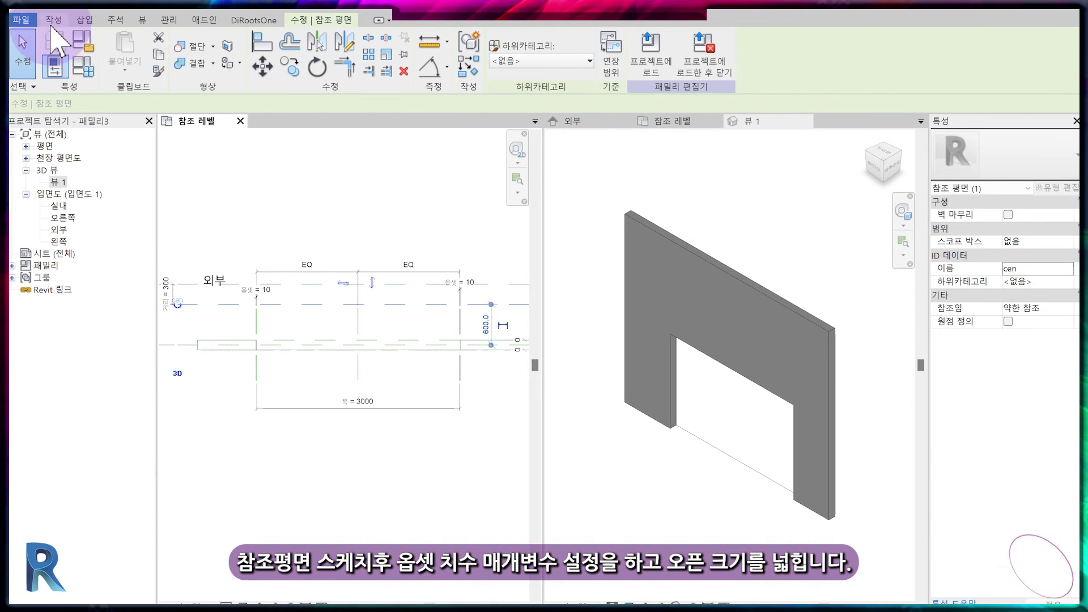
pyautogui.click(566, 121)
pyautogui.moveTo(772, 322); pyautogui.dragTo(755, 423, button='middle')
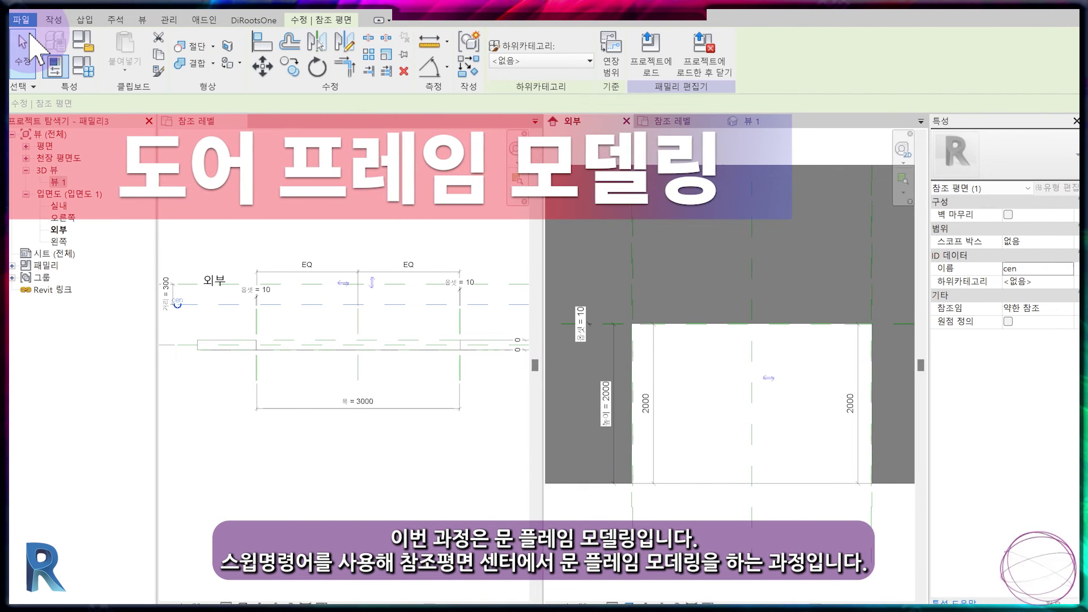
pyautogui.click(54, 20)
pyautogui.click(198, 63)
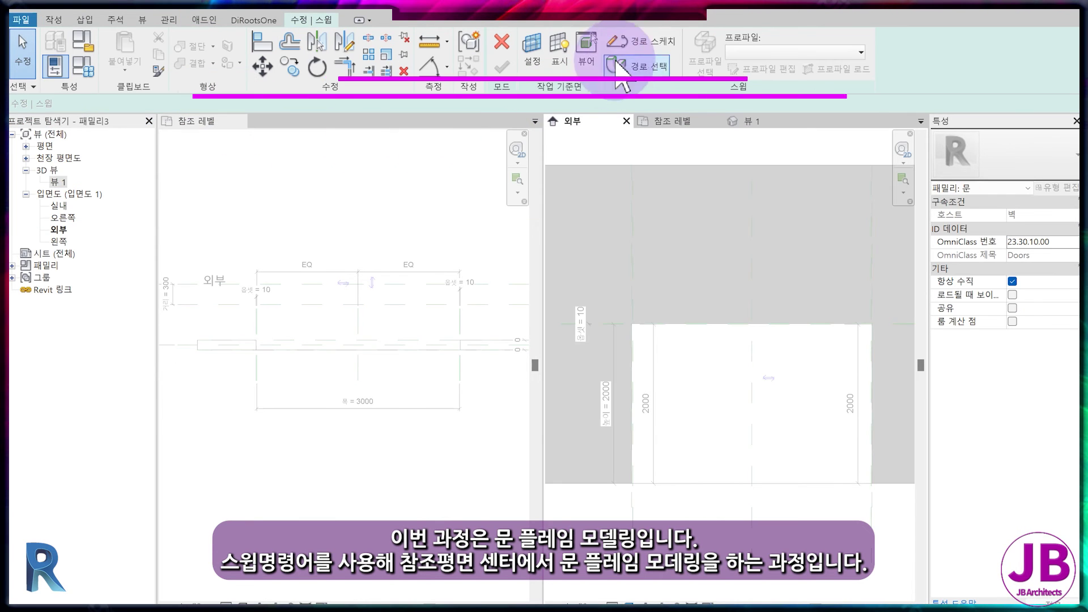
pyautogui.click(632, 48)
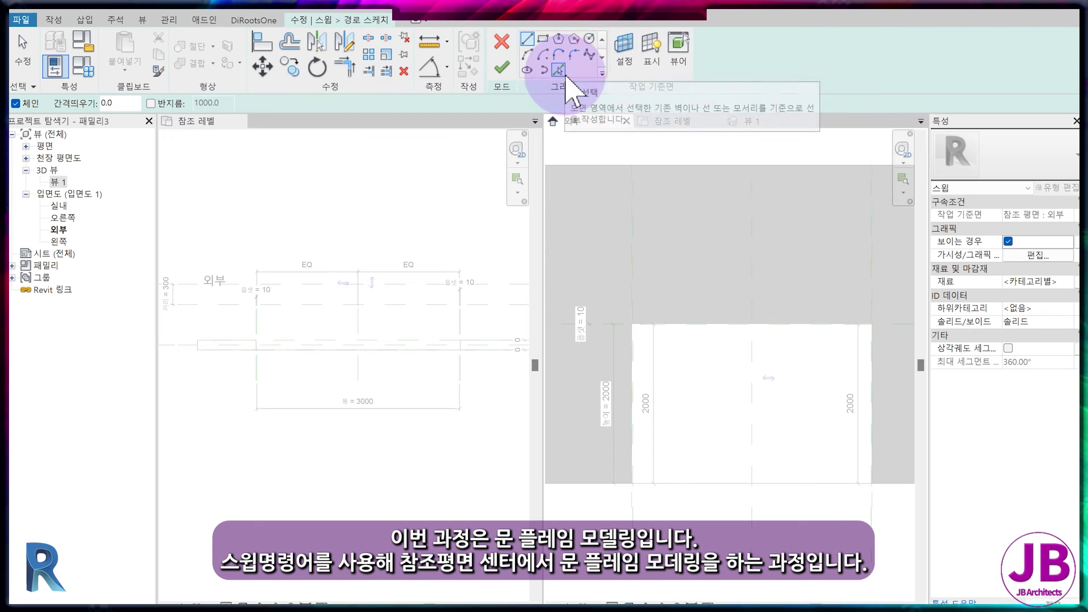
pyautogui.click(622, 62)
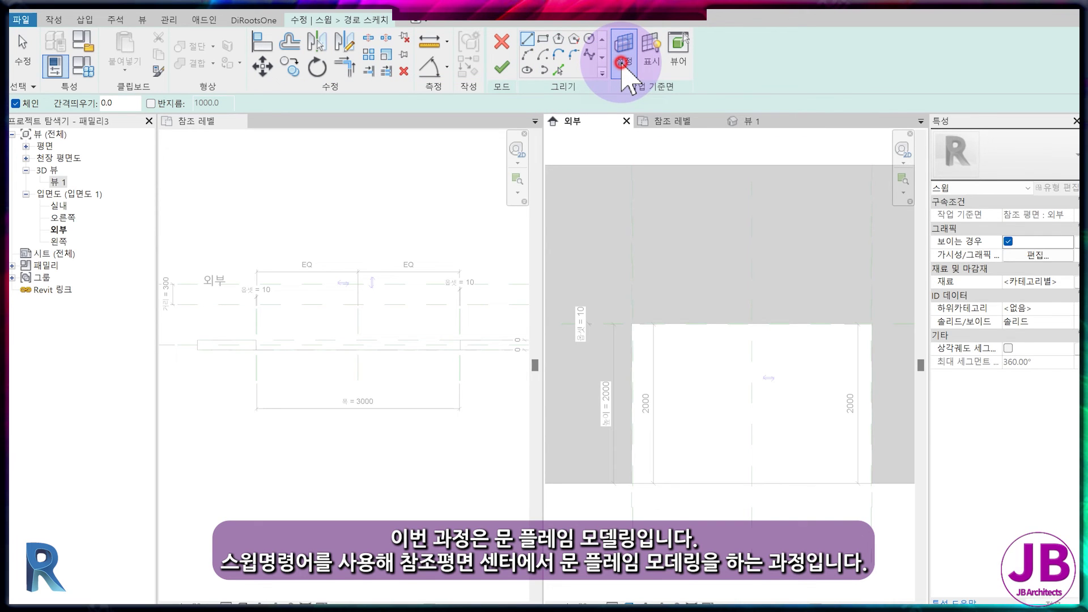
pyautogui.click(553, 315)
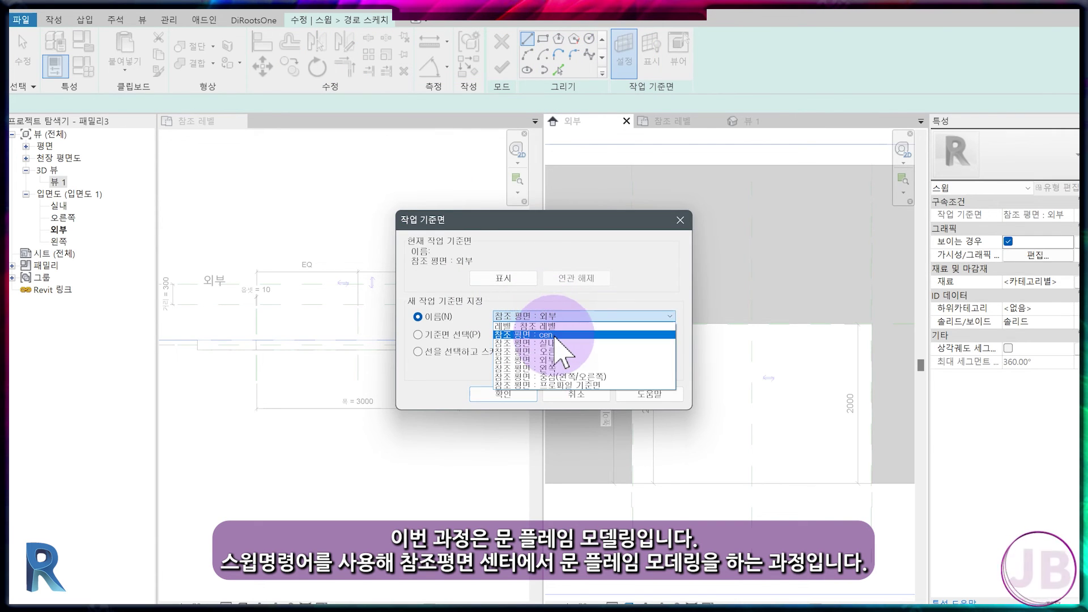
pyautogui.click(556, 335)
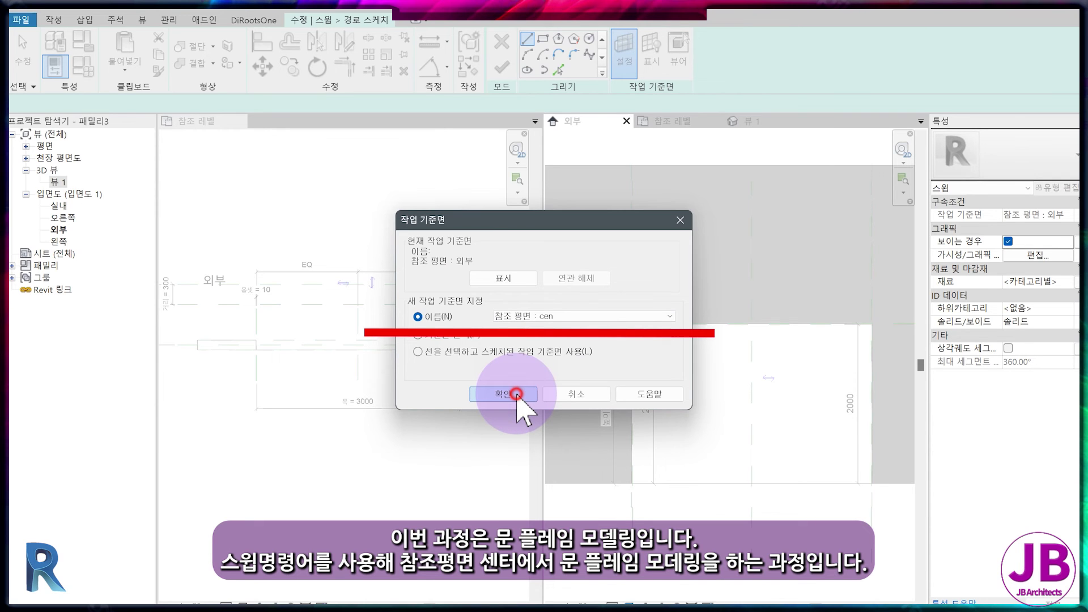
pyautogui.click(516, 394)
# - Sketch the three-sided frame path up the right jamb, across the head and down the left jamb to the floor line
pyautogui.scroll(3, 848, 516)
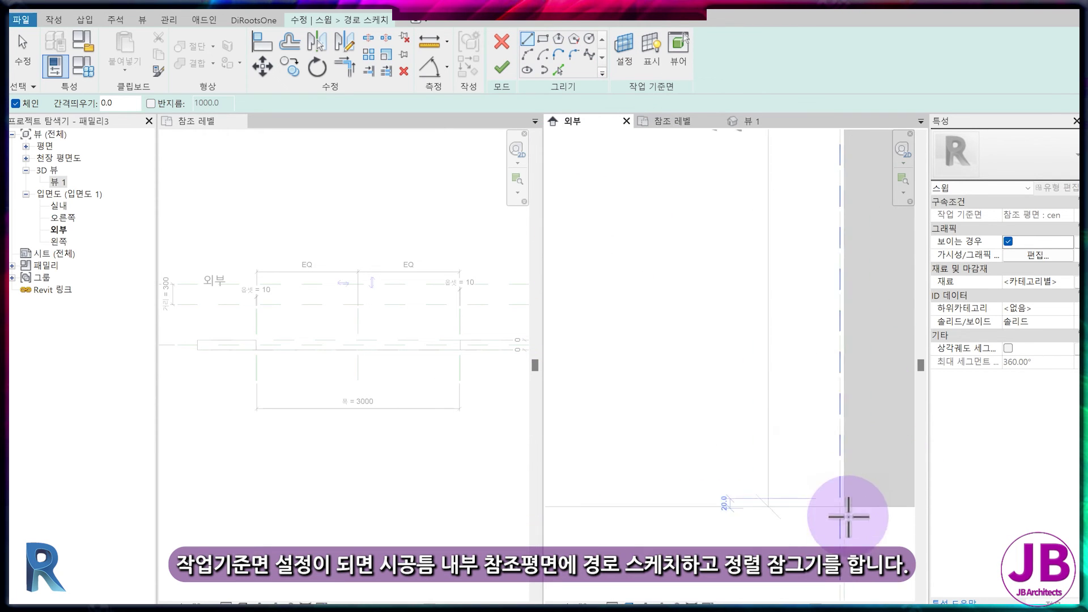
pyautogui.click(842, 508)
pyautogui.scroll(-4, 777, 579)
pyautogui.moveTo(766, 181); pyautogui.dragTo(811, 421, button='middle')
pyautogui.scroll(3, 812, 421)
pyautogui.click(842, 197)
pyautogui.scroll(-4, 787, 274)
pyautogui.moveTo(722, 310); pyautogui.dragTo(848, 294, button='middle')
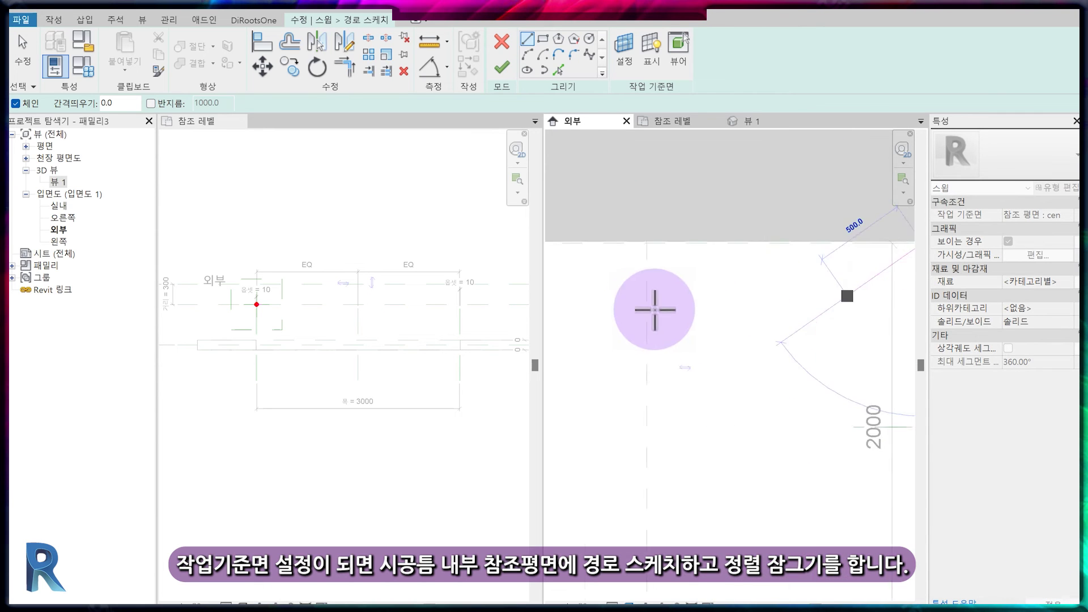
pyautogui.moveTo(641, 311); pyautogui.dragTo(896, 292, button='middle')
pyautogui.scroll(3, 663, 228)
pyautogui.click(631, 208)
pyautogui.scroll(-3, 684, 278)
pyautogui.moveTo(684, 499); pyautogui.dragTo(676, 176, button='middle')
pyautogui.scroll(2, 654, 411)
pyautogui.click(654, 411)
pyautogui.scroll(1, 653, 411)
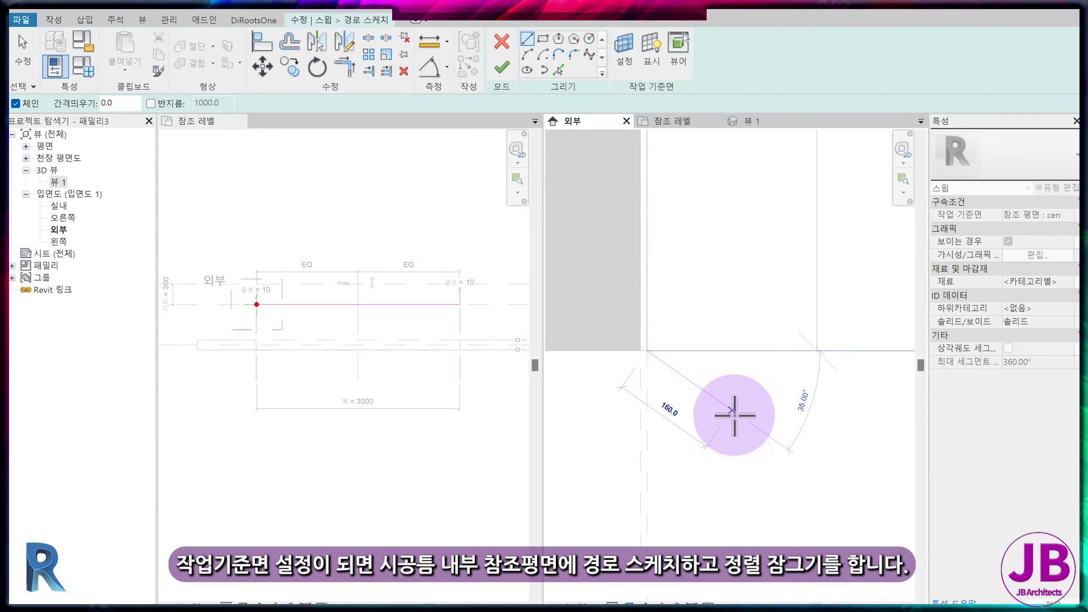
# - Align the path's left and head segments to the inner opening reference planes and lock both alignments
pyautogui.press('a')
pyautogui.press('l')
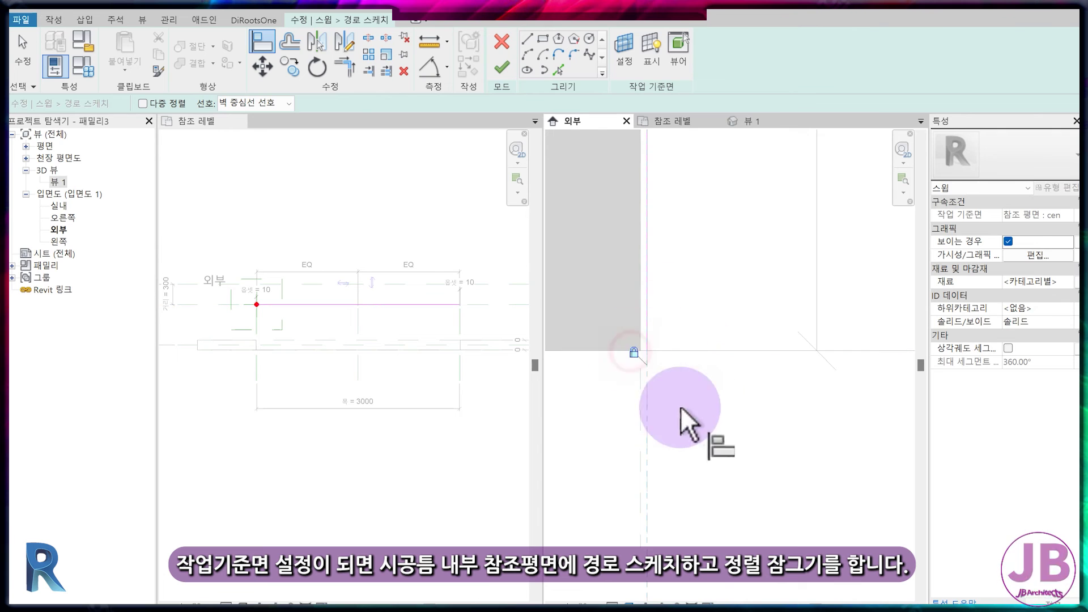
pyautogui.scroll(-4, 681, 406)
pyautogui.moveTo(689, 227); pyautogui.dragTo(697, 391, button='middle')
pyautogui.scroll(3, 697, 393)
pyautogui.click(682, 342)
pyautogui.click(682, 346)
pyautogui.click(703, 354)
pyautogui.scroll(-4, 703, 356)
pyautogui.scroll(4, 806, 376)
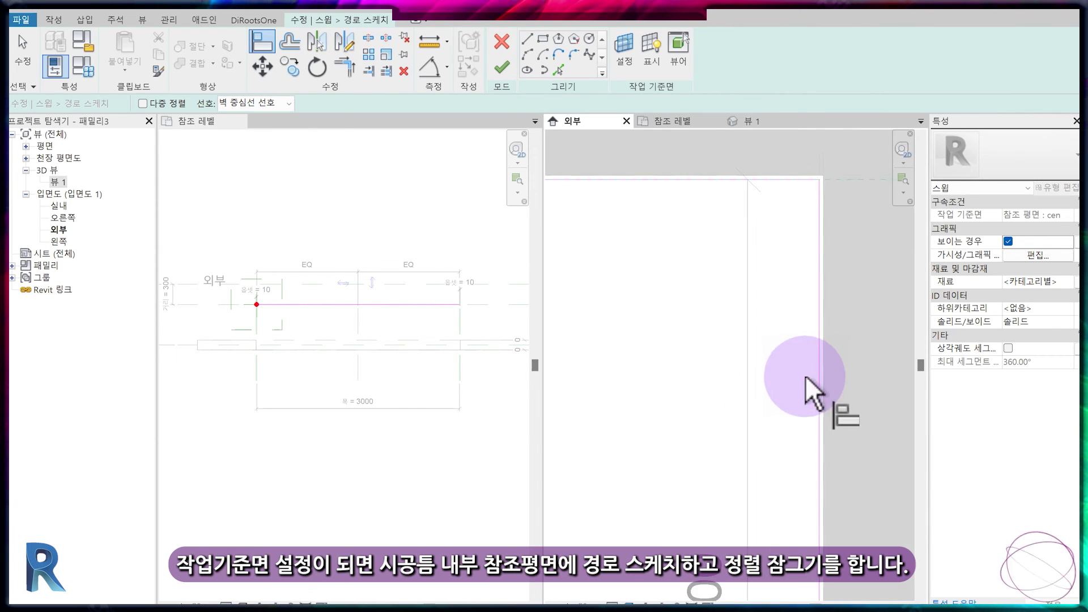
# - Align the path's right segment to the inner right jamb plane, lock it and finish the path sketch
pyautogui.scroll(3, 811, 240)
pyautogui.moveTo(811, 239); pyautogui.dragTo(759, 283, button='middle')
pyautogui.scroll(-5, 725, 346)
pyautogui.moveTo(754, 443); pyautogui.dragTo(783, 300, button='middle')
pyautogui.scroll(6, 760, 409)
pyautogui.click(775, 481)
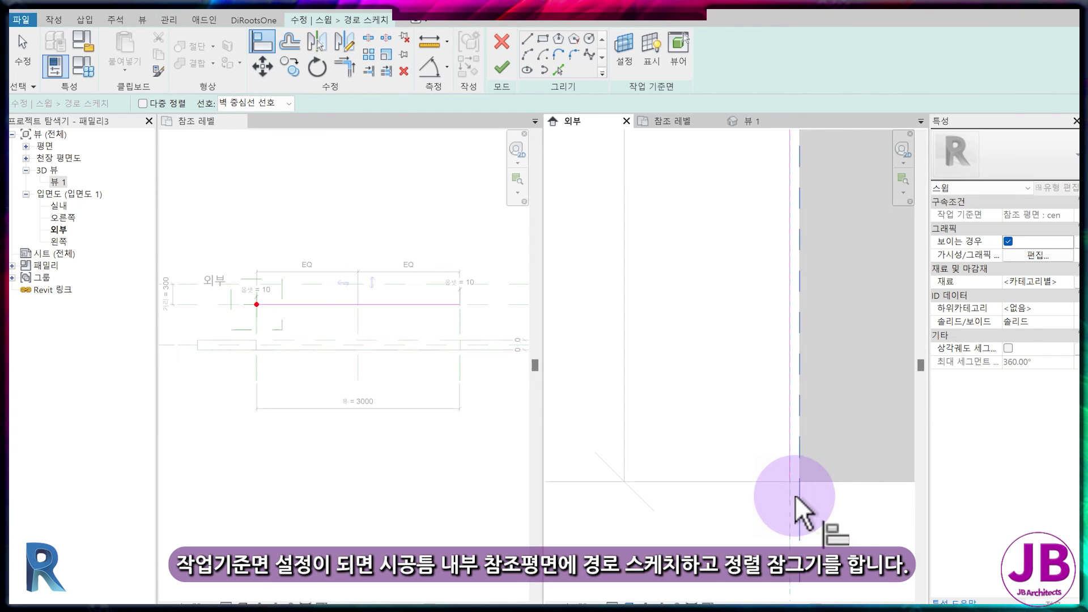
pyautogui.click(746, 482)
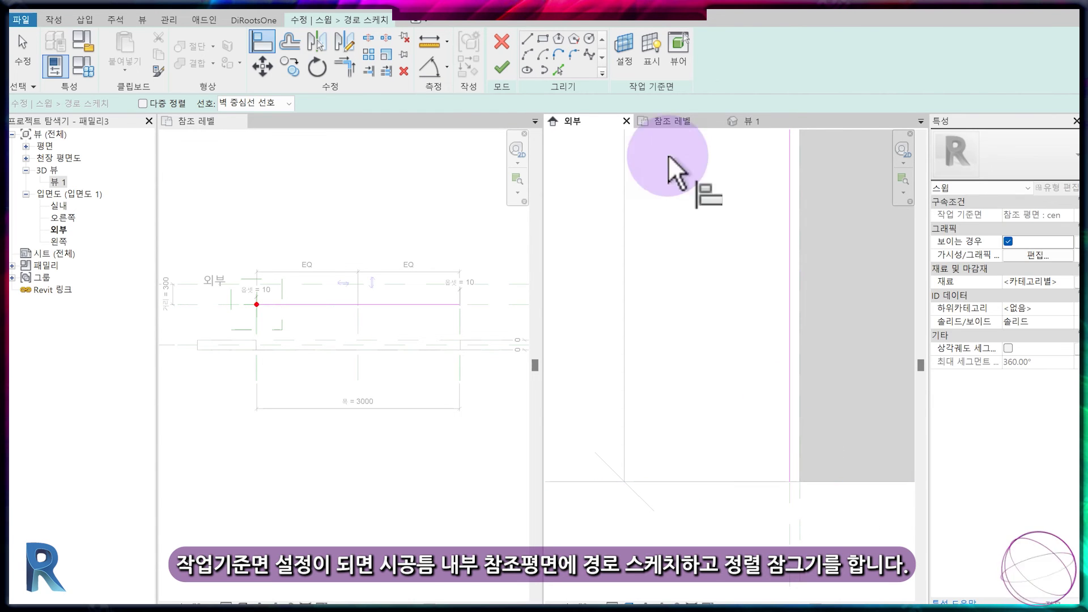
pyautogui.click(502, 68)
# - Edit the sweep profile in the 참조 레벨 floor plan and sketch a rectangle about 60 by 160 mm across the cen plane at the left jamb
pyautogui.click(770, 70)
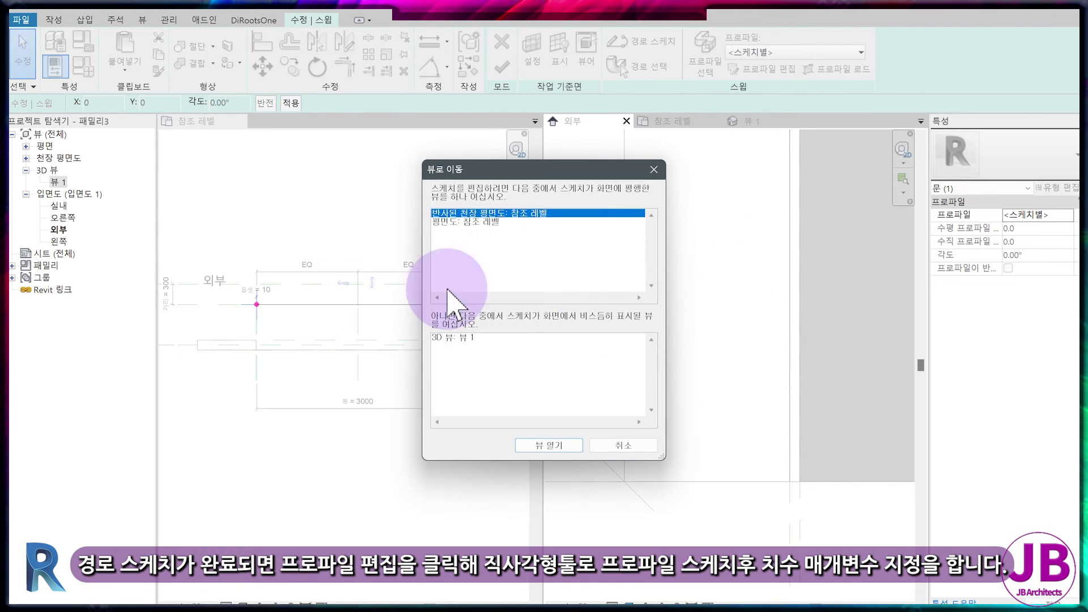
pyautogui.click(437, 221)
pyautogui.click(550, 449)
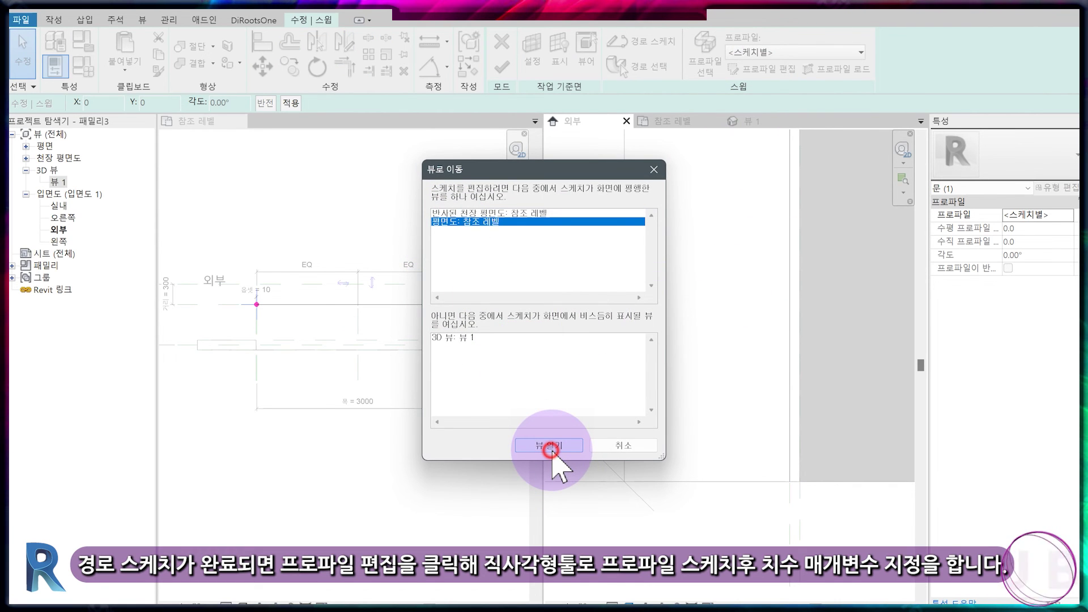
pyautogui.scroll(5, 413, 321)
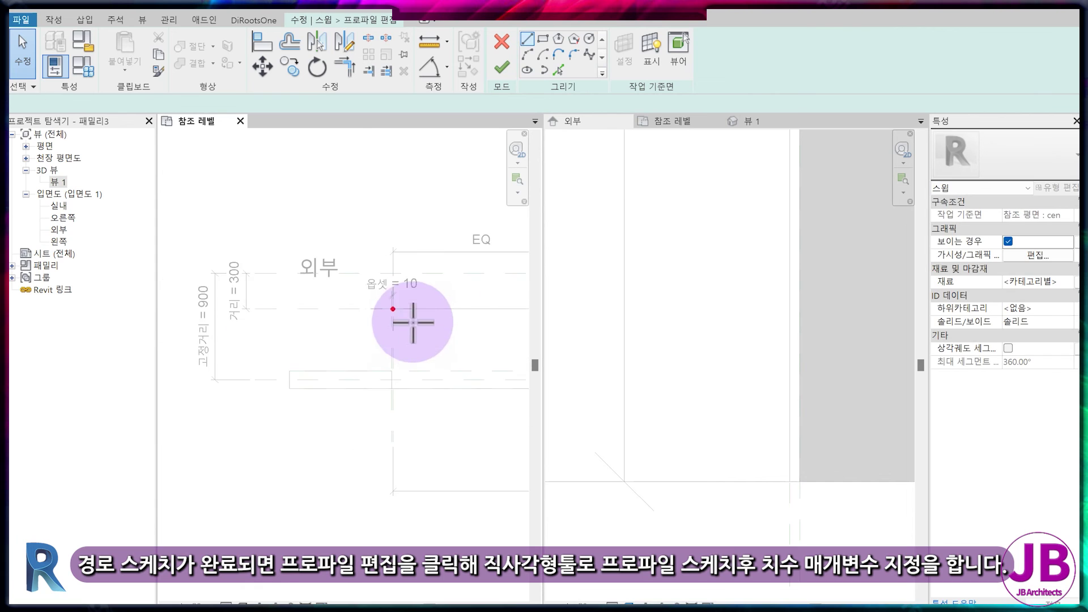
pyautogui.click(545, 38)
pyautogui.scroll(3, 359, 277)
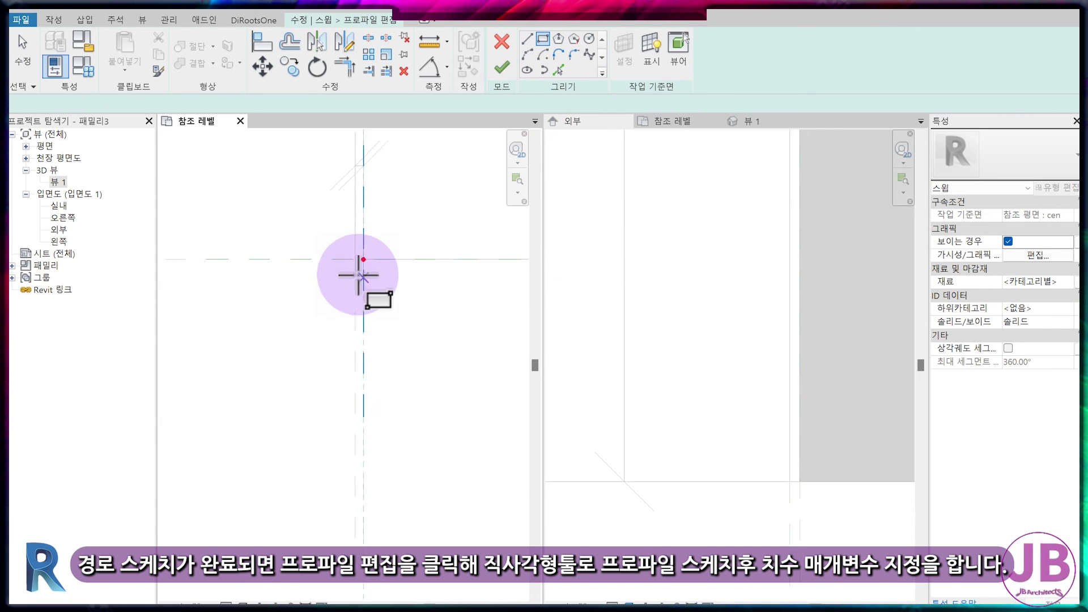
pyautogui.click(369, 186)
pyautogui.scroll(-2, 433, 353)
pyautogui.scroll(-1, 433, 352)
pyautogui.moveTo(433, 351); pyautogui.dragTo(336, 435, button='middle')
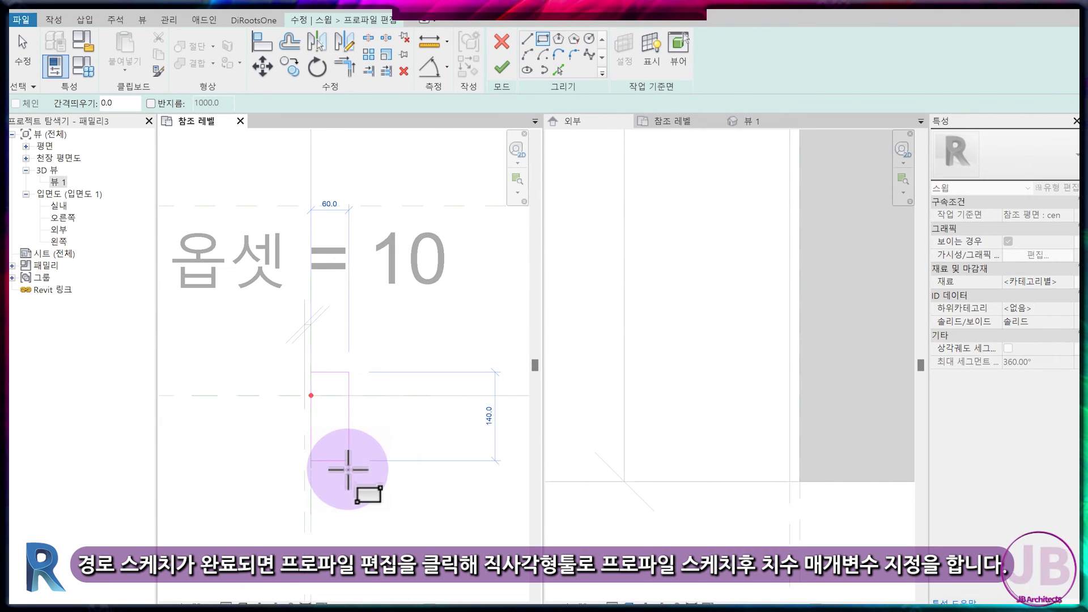
pyautogui.click(348, 471)
pyautogui.scroll(1, 348, 468)
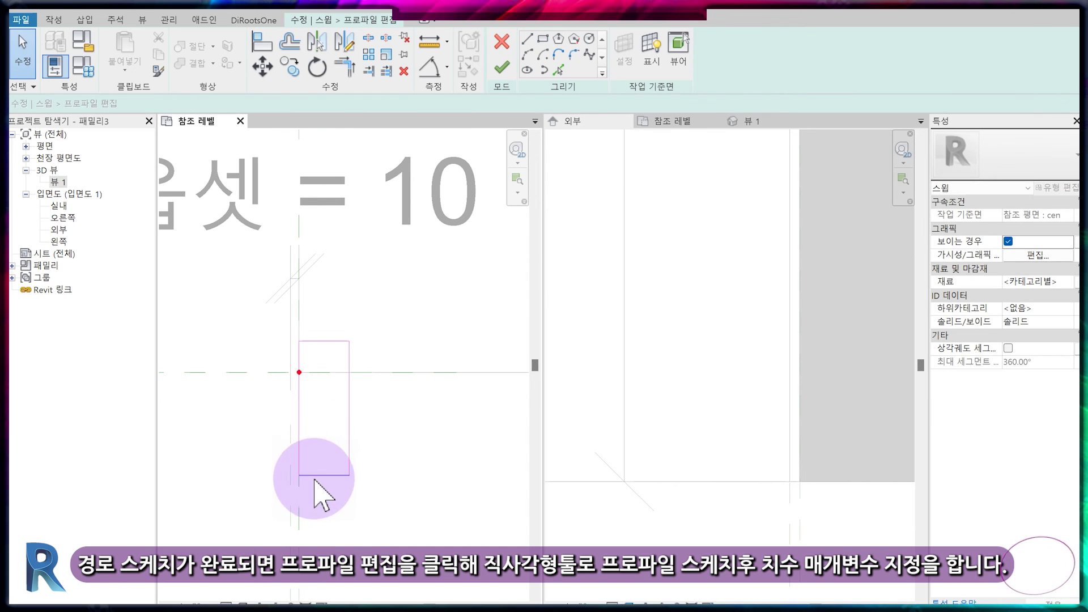
# - Dimension the profile rectangle's width and constrain its depth equally about the cen reference plane
pyautogui.press('d')
pyautogui.press('i')
pyautogui.click(303, 430)
pyautogui.click(349, 407)
pyautogui.click(333, 341)
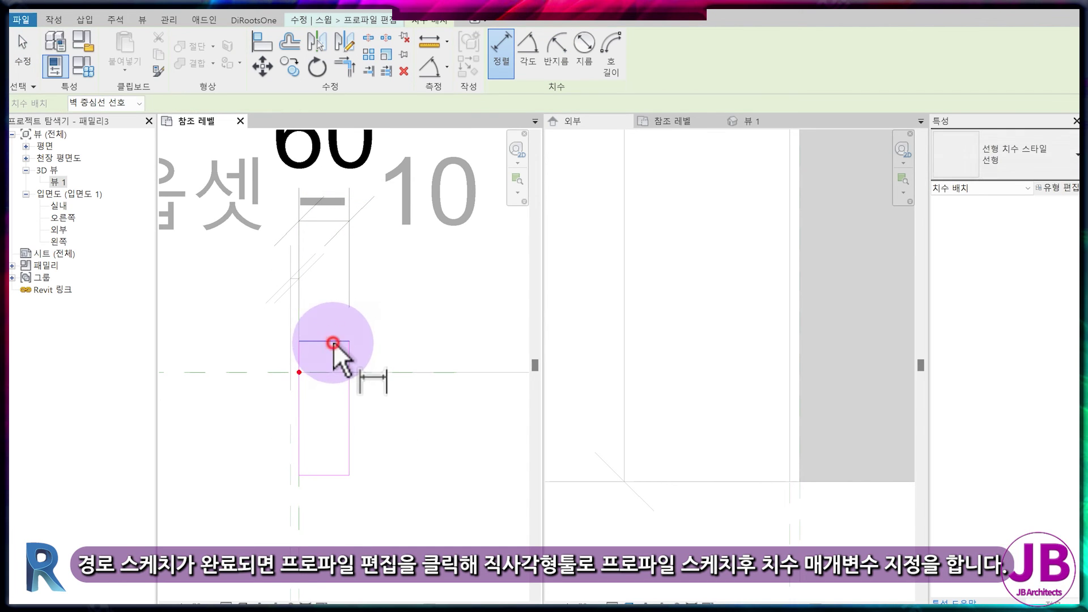
pyautogui.click(328, 475)
pyautogui.click(465, 455)
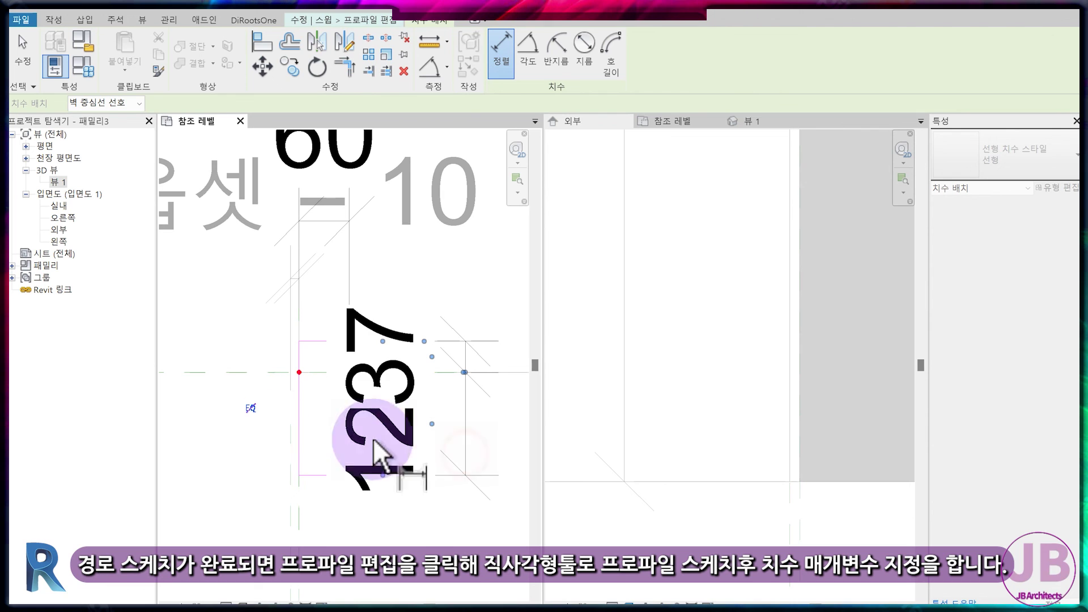
pyautogui.click(251, 409)
# - Dimension the profile's overall depth and label it with the 두께 parameter
pyautogui.click(317, 404)
pyautogui.click(233, 420)
pyautogui.moveTo(348, 448); pyautogui.dragTo(461, 436, button='middle')
pyautogui.scroll(-2, 462, 436)
pyautogui.press('Escape')
pyautogui.click(352, 403)
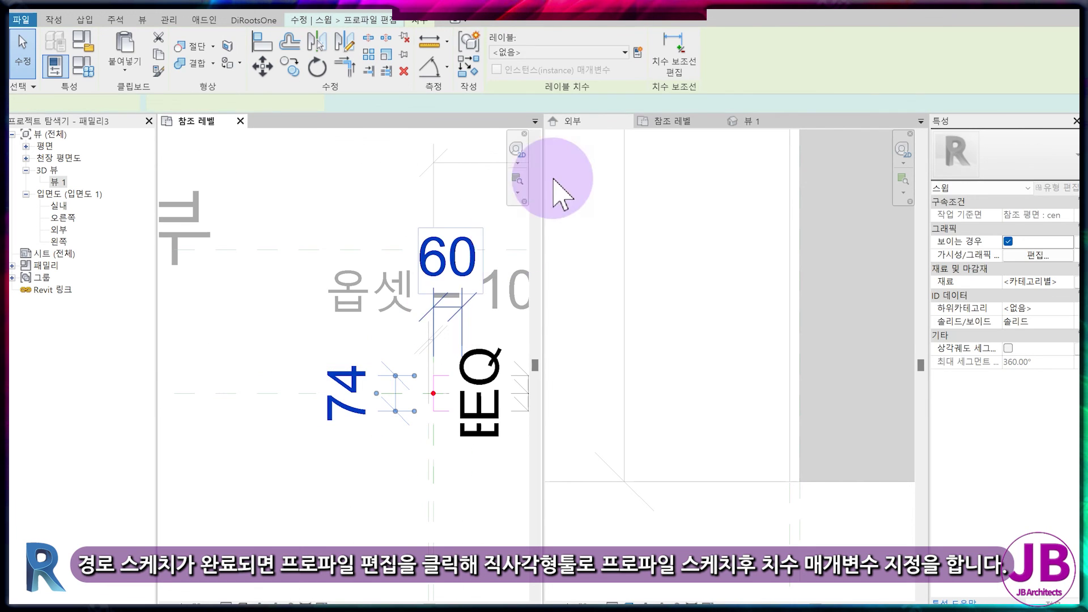
pyautogui.click(591, 52)
pyautogui.click(575, 191)
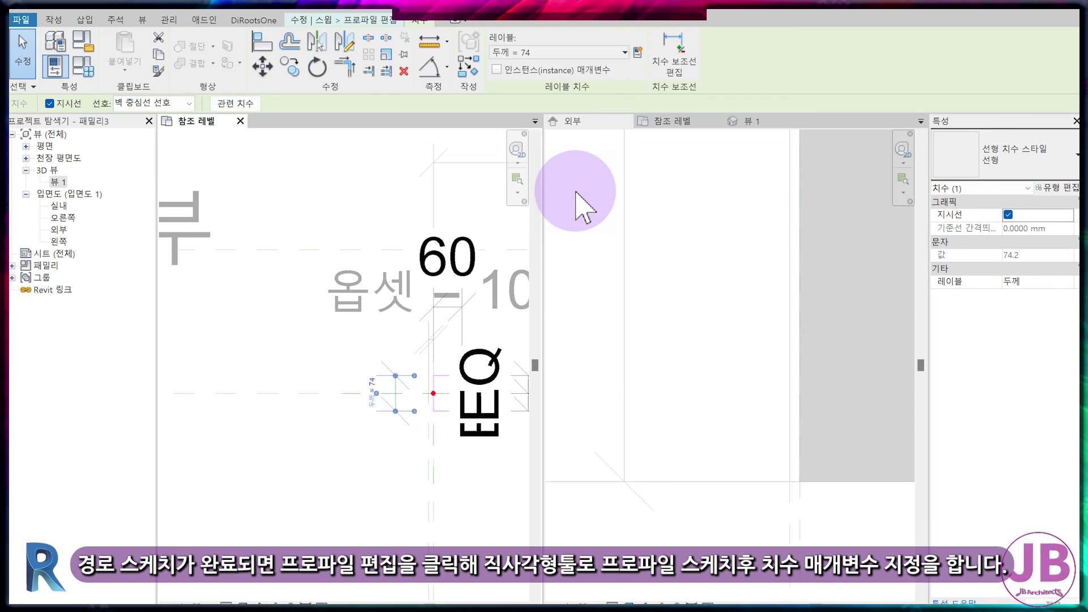
# - Label the profile's width dimension with a new type parameter named 프레임폭
pyautogui.click(461, 316)
pyautogui.click(636, 52)
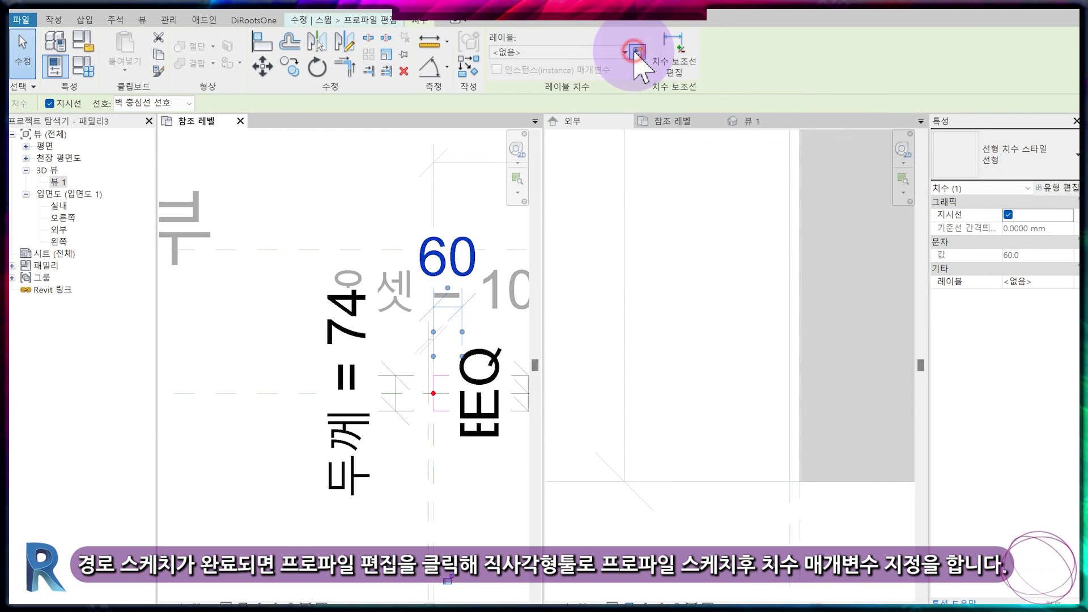
pyautogui.click(804, 330)
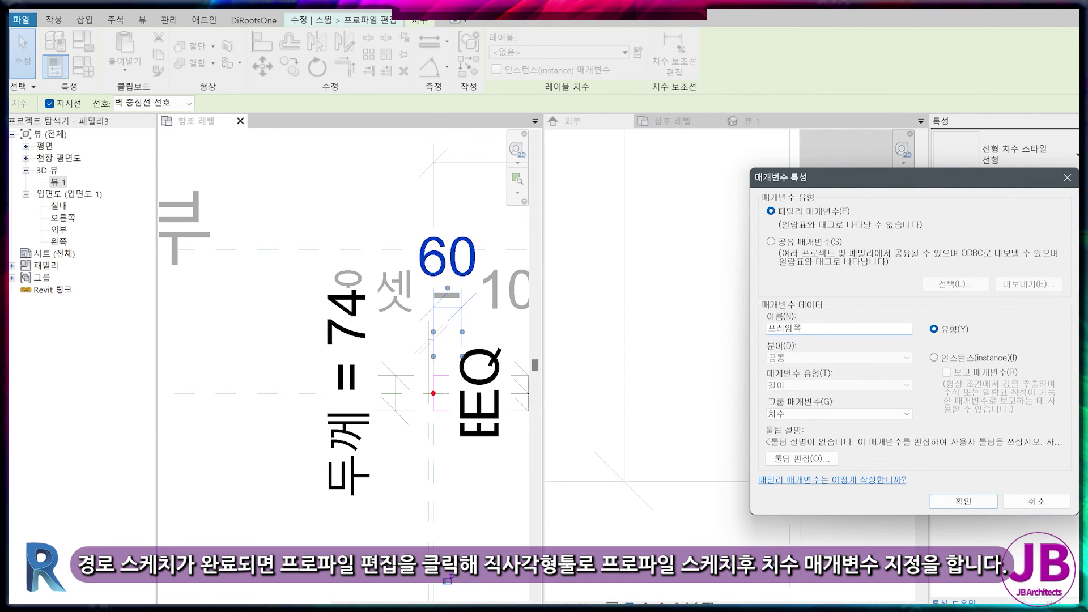
pyautogui.press('Return')
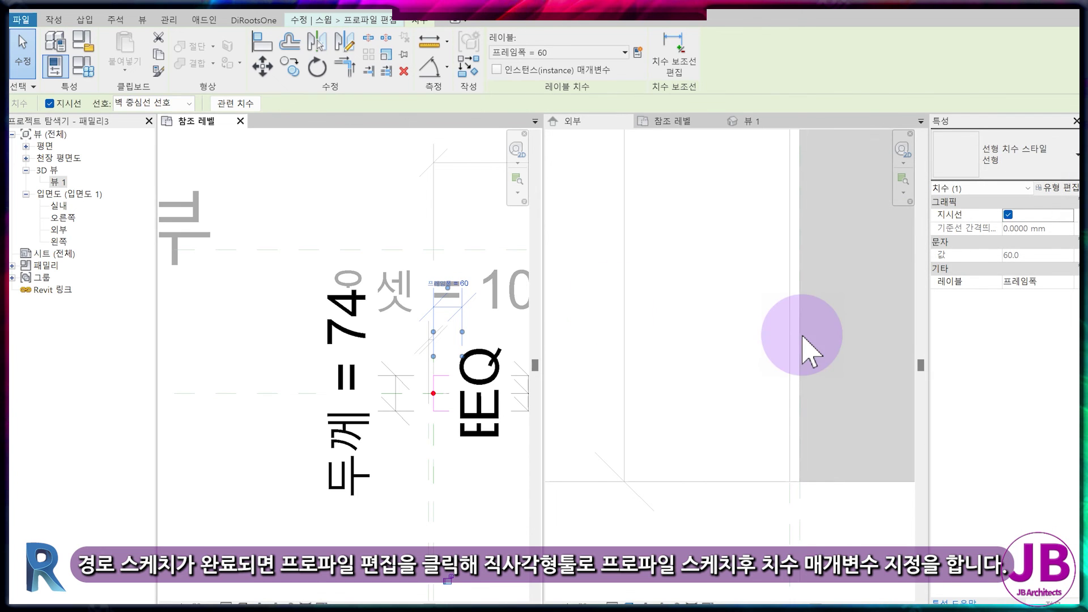
# - Set the 두께 parameter to 150 in the family types and complete the frame sweep, showing it in the 3D view
pyautogui.click(55, 67)
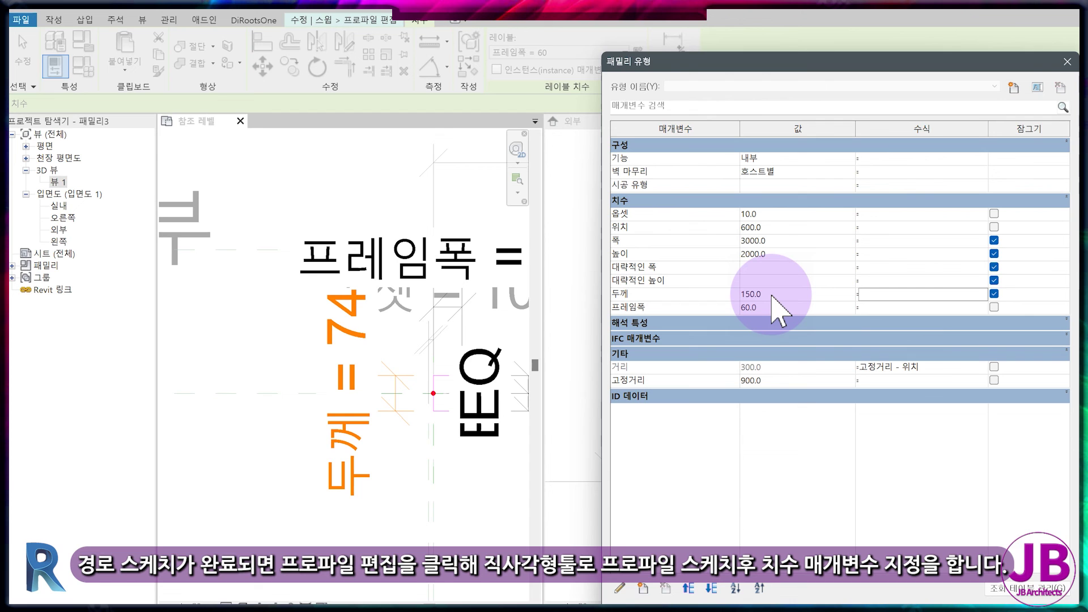
pyautogui.press('Return')
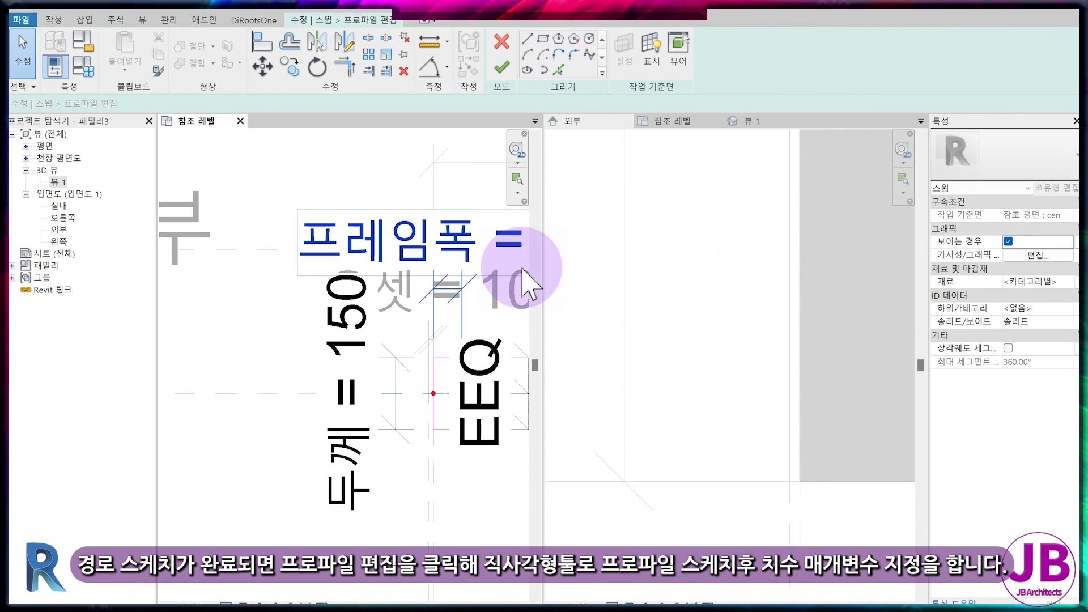
pyautogui.click(502, 71)
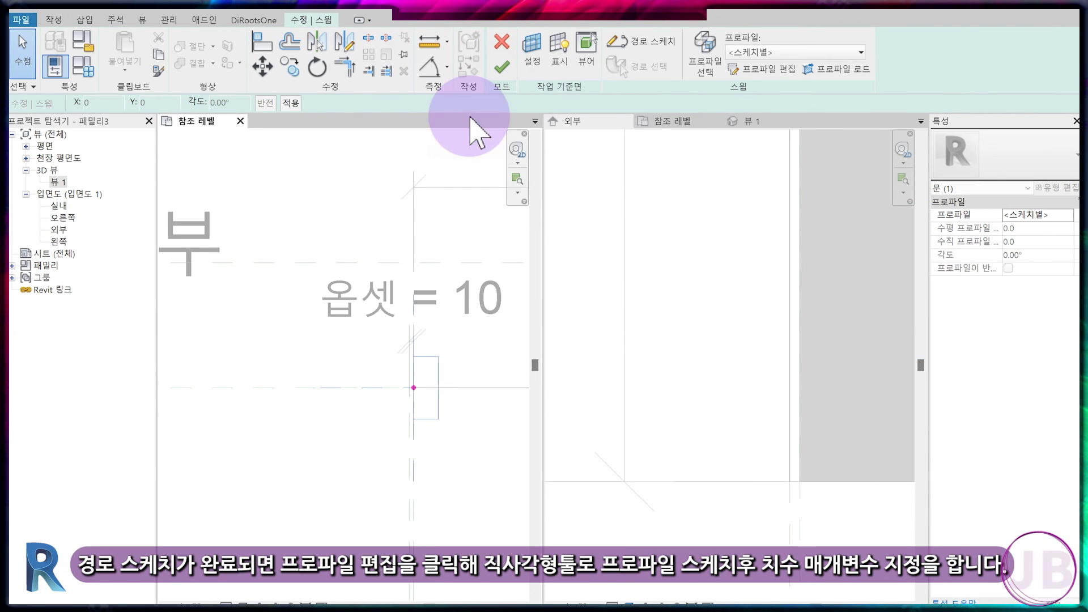
pyautogui.click(502, 70)
pyautogui.click(768, 122)
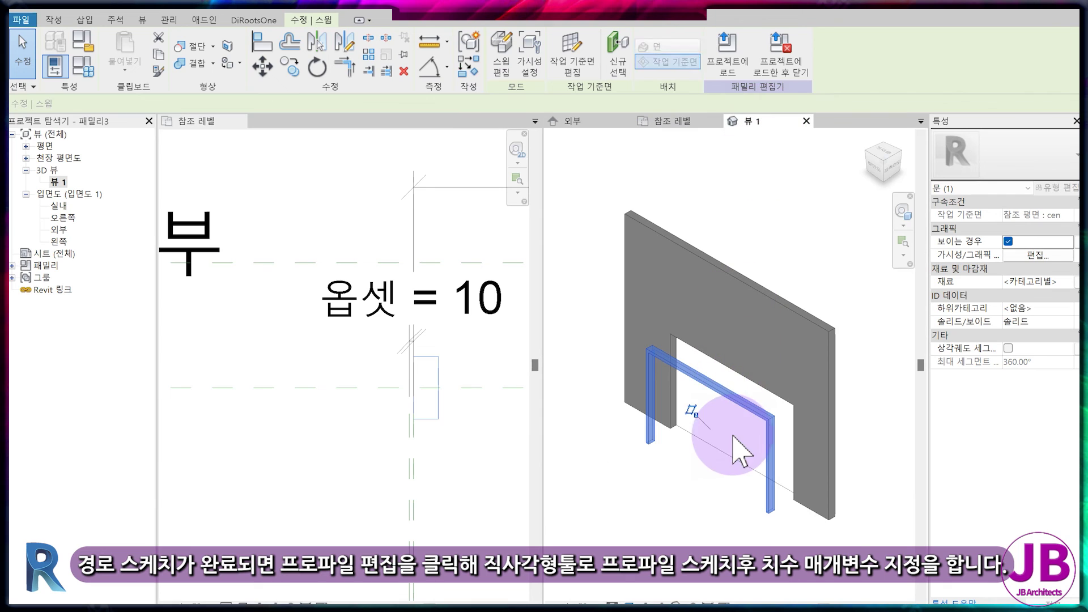
# - In the family types, move the 위치 parameter up above 옵셋 to head the 치수 group
pyautogui.click(730, 430)
pyautogui.scroll(1, 730, 436)
pyautogui.scroll(-3, 454, 409)
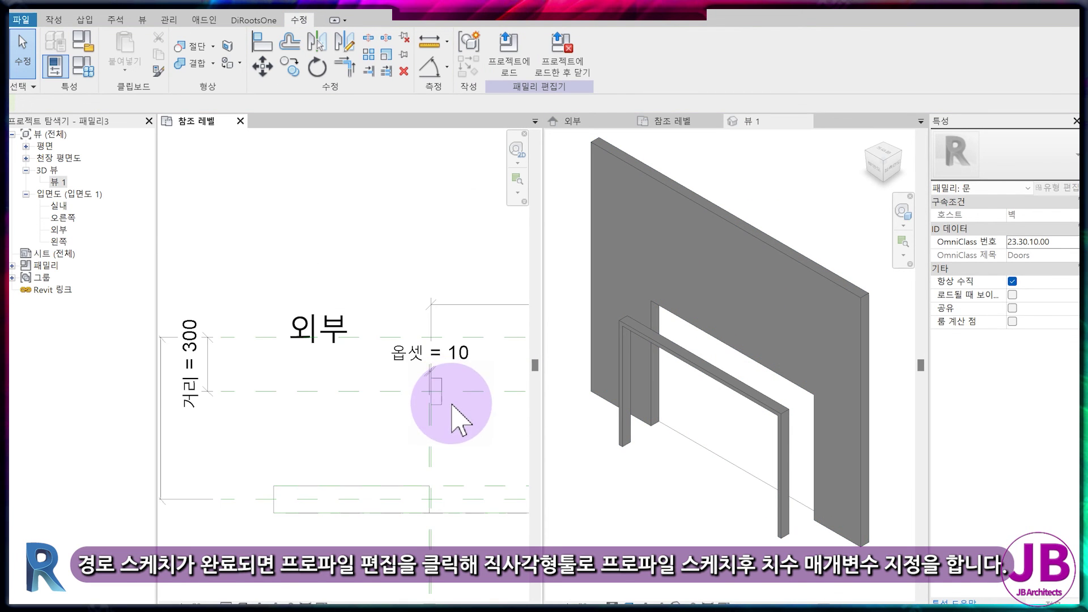
pyautogui.moveTo(457, 413); pyautogui.dragTo(279, 345, button='middle')
pyautogui.scroll(-2, 280, 345)
pyautogui.moveTo(334, 369); pyautogui.dragTo(344, 367, button='middle')
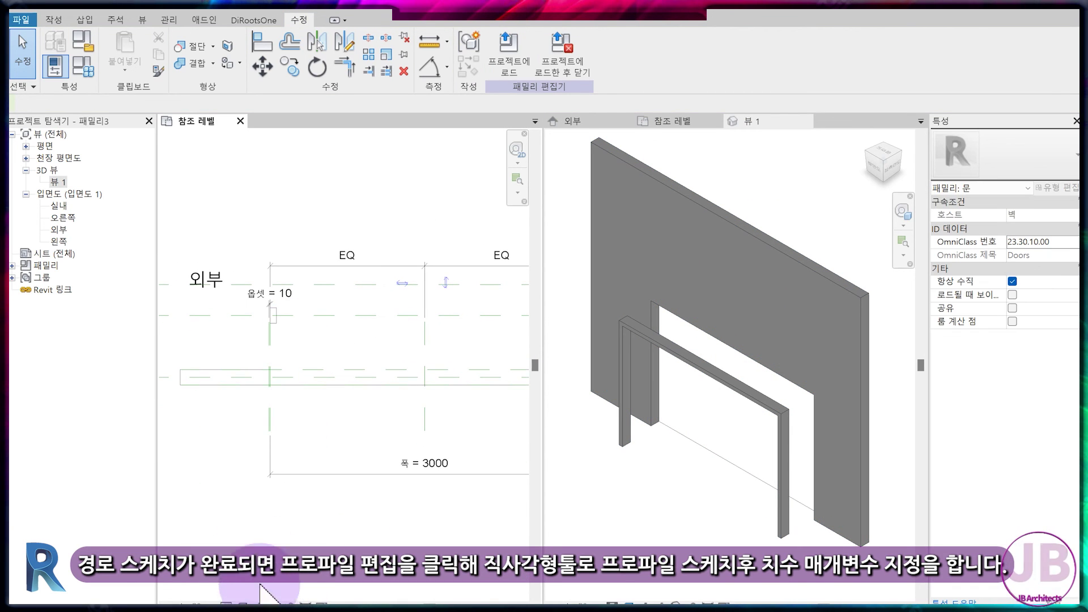
pyautogui.click(89, 69)
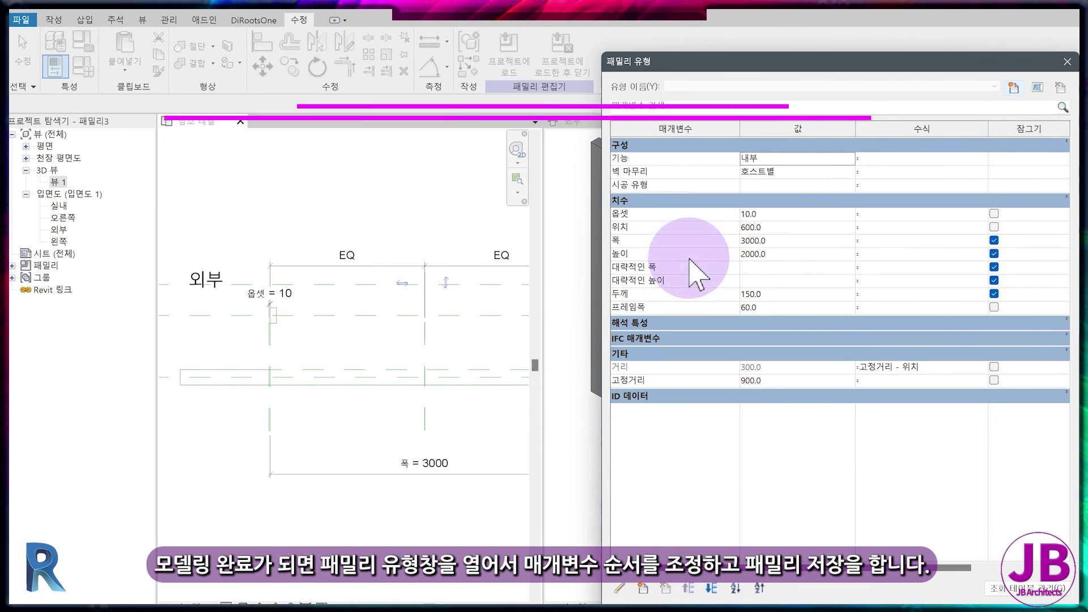
pyautogui.click(620, 227)
pyautogui.click(689, 588)
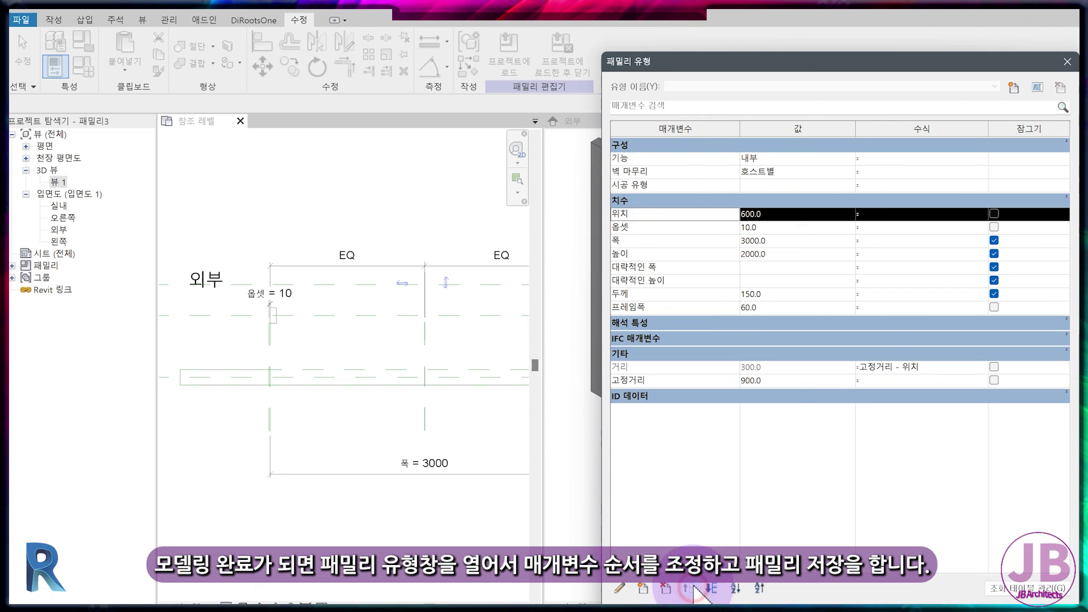
# - Move the 옵셋 parameter down to the end of the 치수 group, below 프레임폭
pyautogui.click(640, 227)
pyautogui.click(711, 588)
pyautogui.click(710, 588)
pyautogui.click(711, 588)
pyautogui.click(711, 589)
pyautogui.click(710, 589)
pyautogui.click(711, 589)
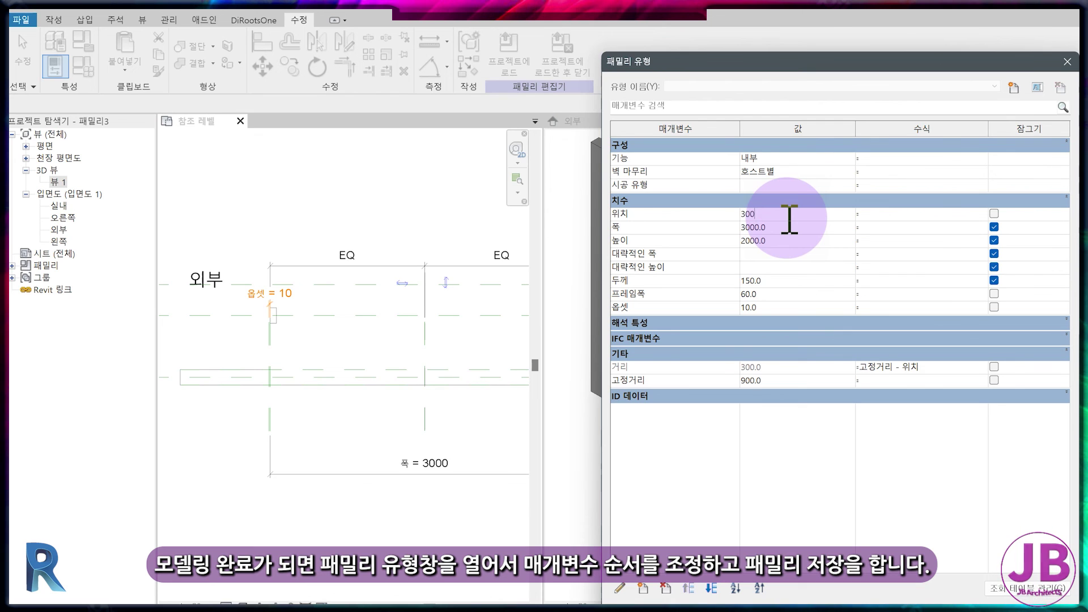
# - Set the 위치 parameter to 300, apply it, and save the family as 폴딩도어-V1
pyautogui.press('Return')
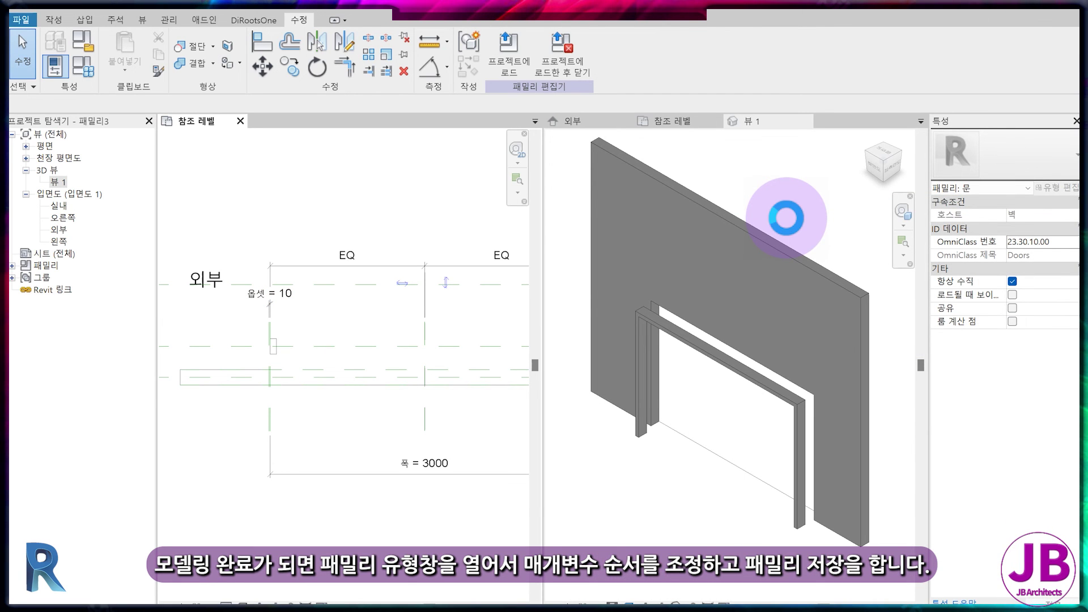
pyautogui.hotkey('ctrl', 's')
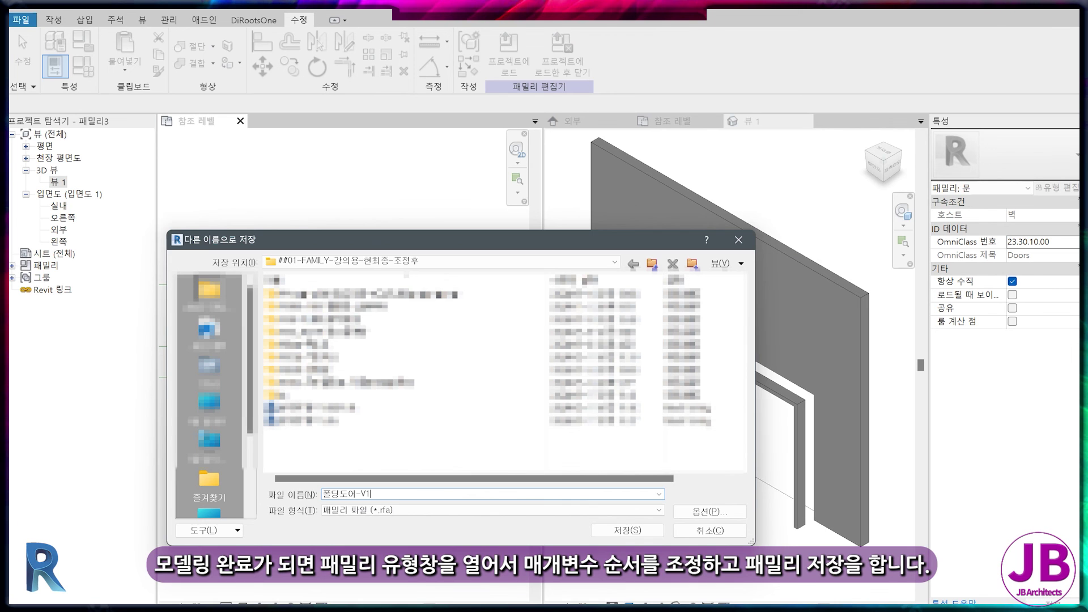
pyautogui.press('Return')
# - In the family types, give 대략적인 폭 the formula 폭 + 옵셋 * 2 and 대략적인 높이 the formula 높이 + 옵셋
pyautogui.click(87, 62)
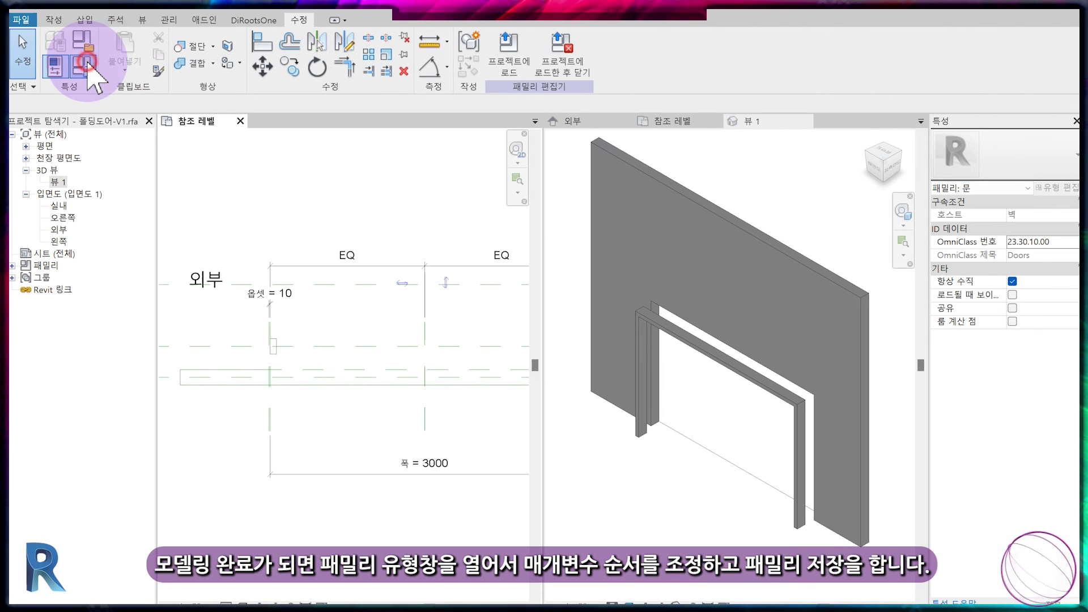
pyautogui.click(689, 254)
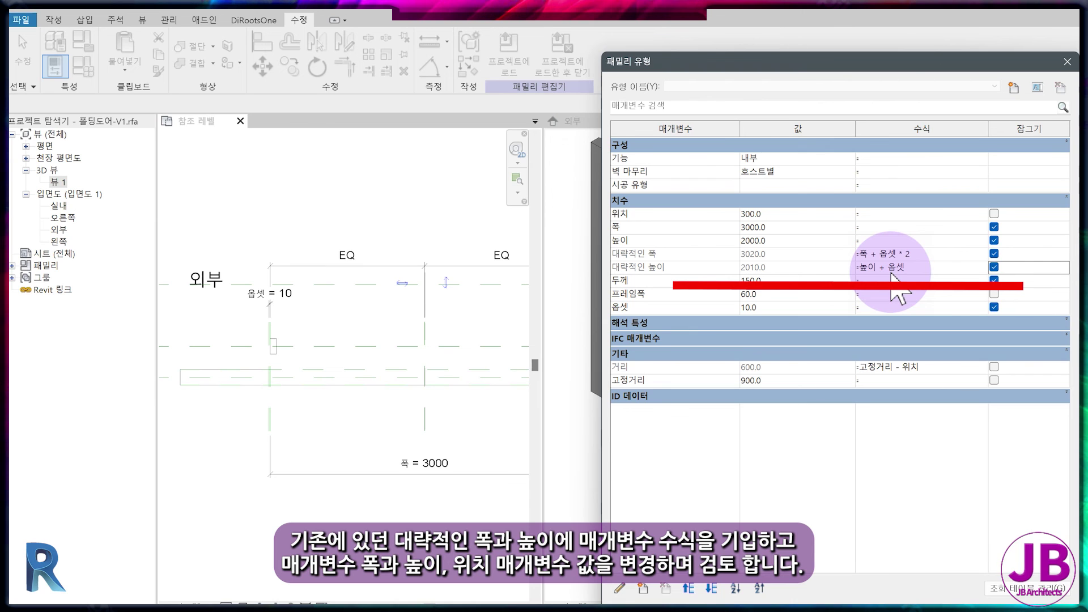
# - Move 대략적인 높이 to the end of the 치수 group and 대략적인 폭 directly above it
pyautogui.click(714, 270)
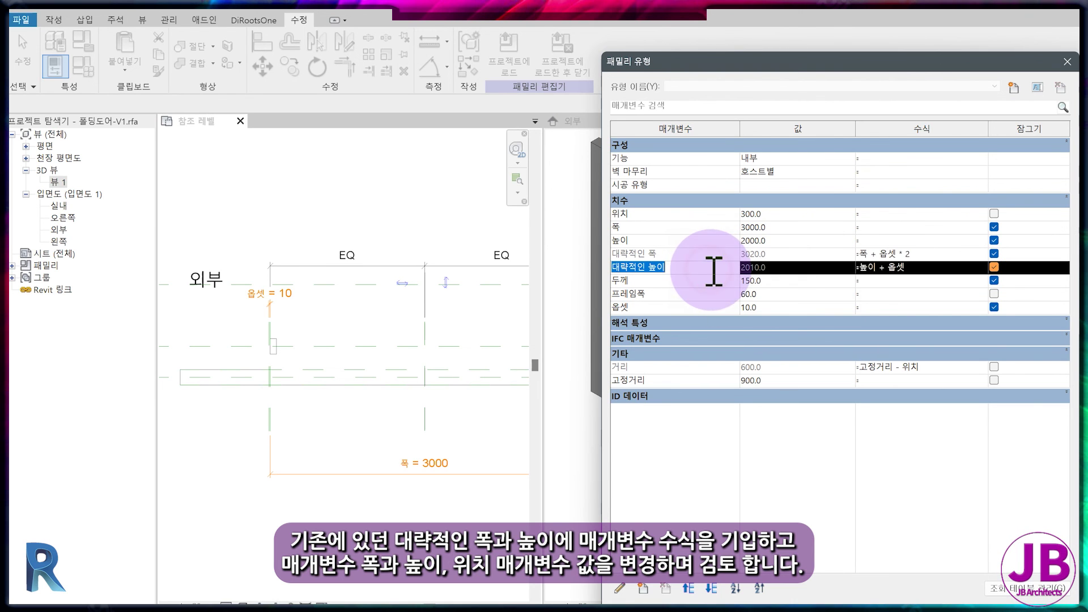
pyautogui.click(711, 588)
pyautogui.click(712, 588)
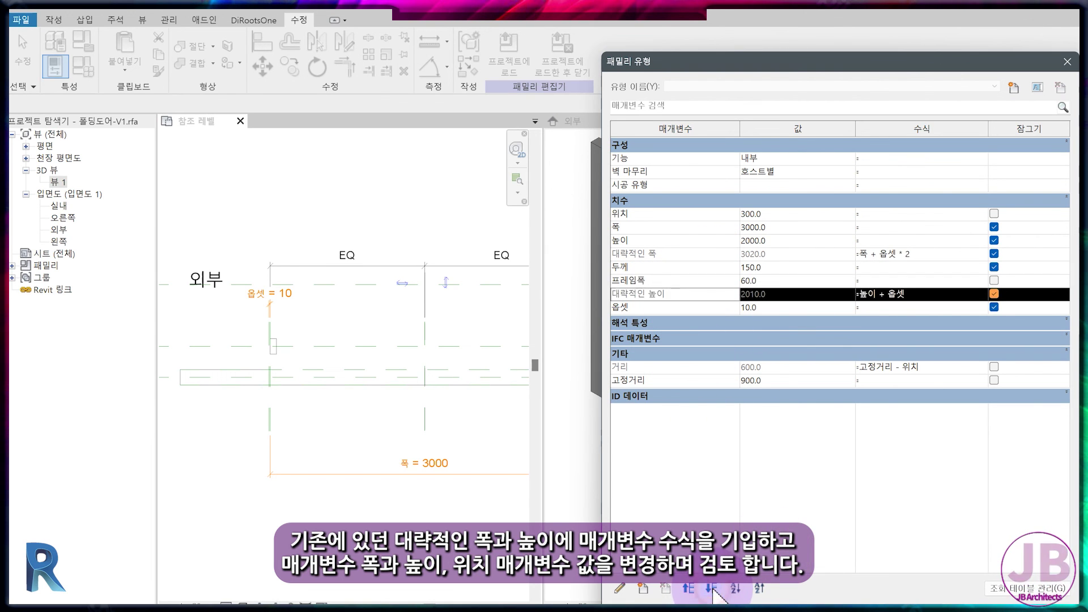
pyautogui.click(711, 588)
pyautogui.click(669, 254)
pyautogui.click(711, 588)
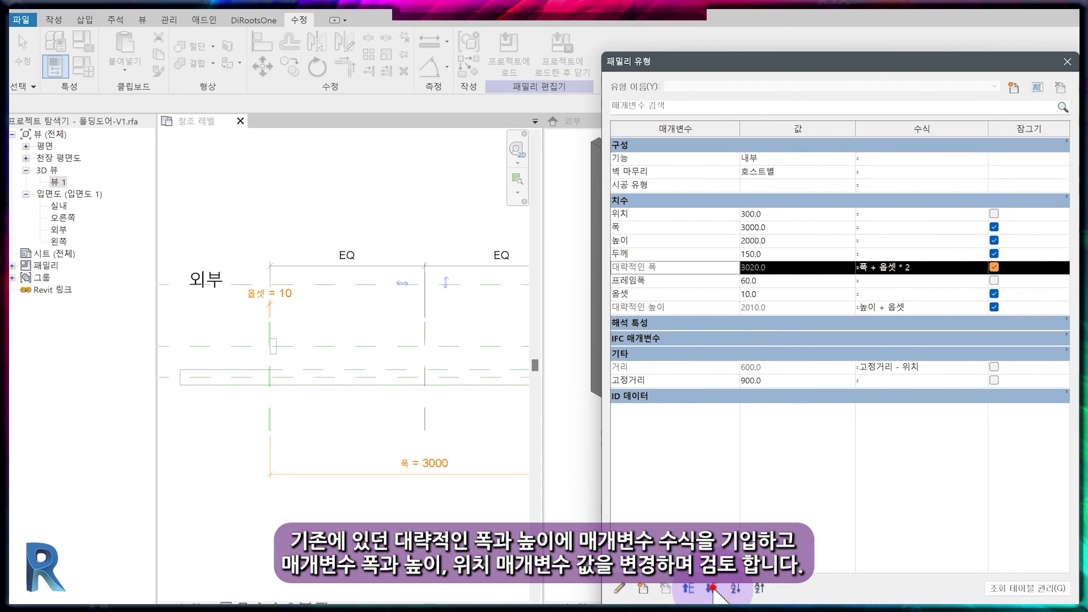
pyautogui.click(711, 589)
pyautogui.click(712, 588)
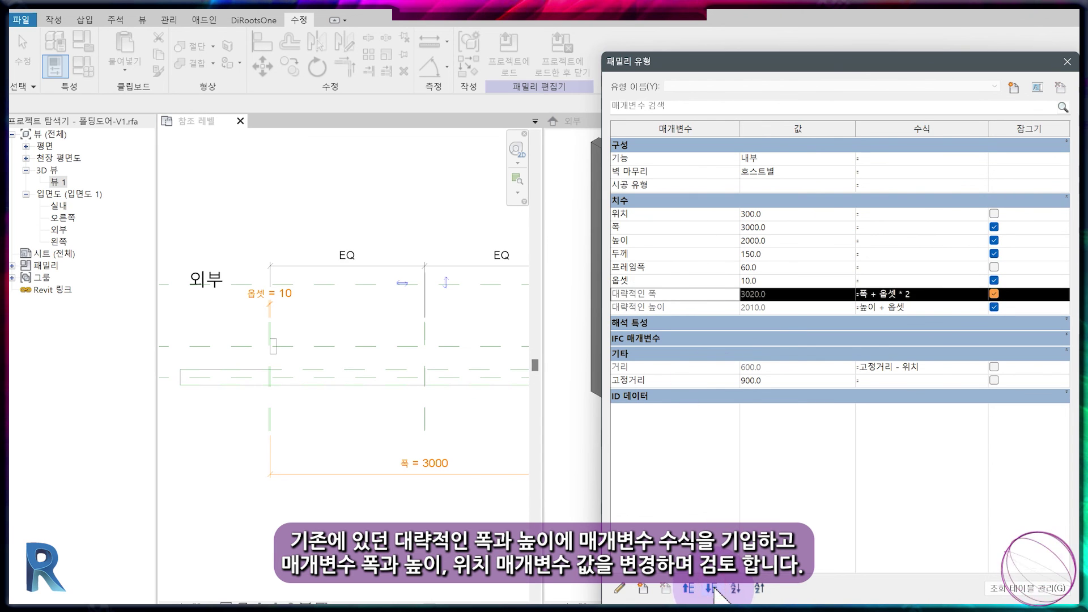
# - Set the 높이 parameter to 2100 and check the opening in the 외부 elevation and the 3D view
pyautogui.click(788, 242)
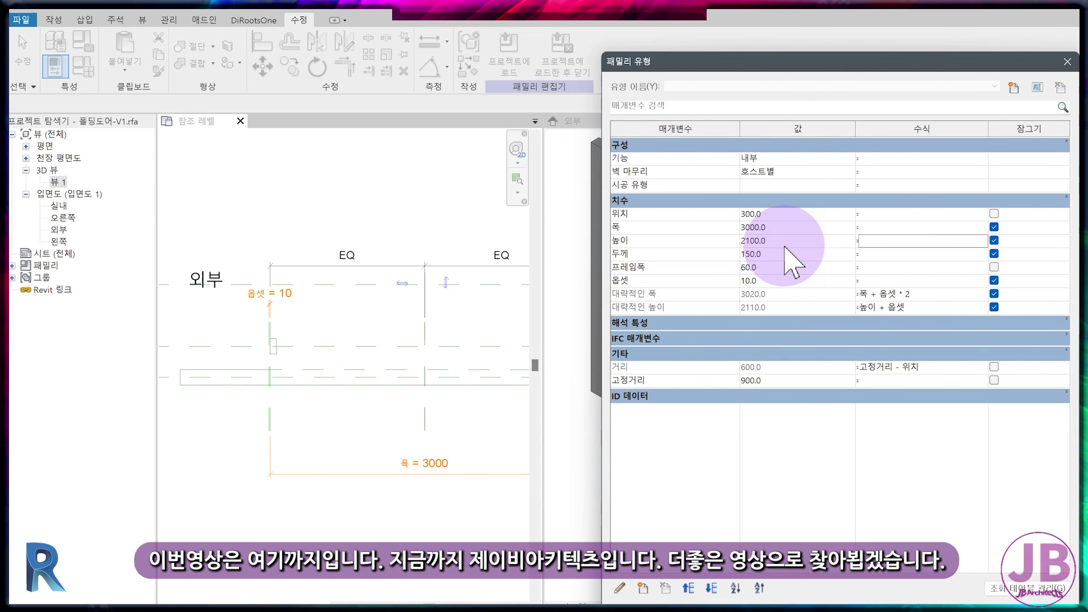
pyautogui.press('Return')
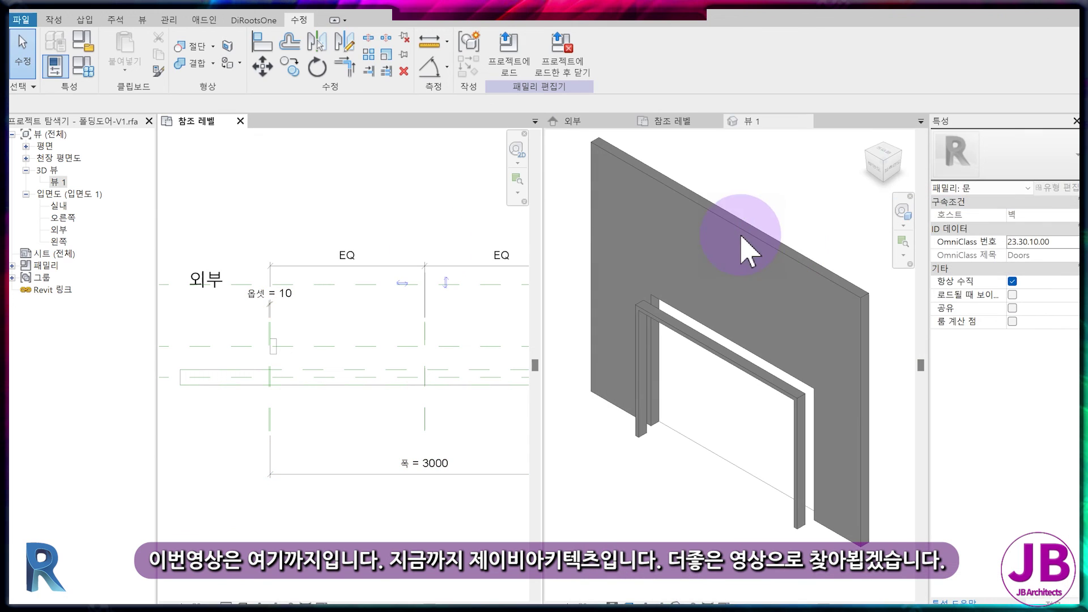
pyautogui.click(599, 122)
pyautogui.scroll(8, 661, 321)
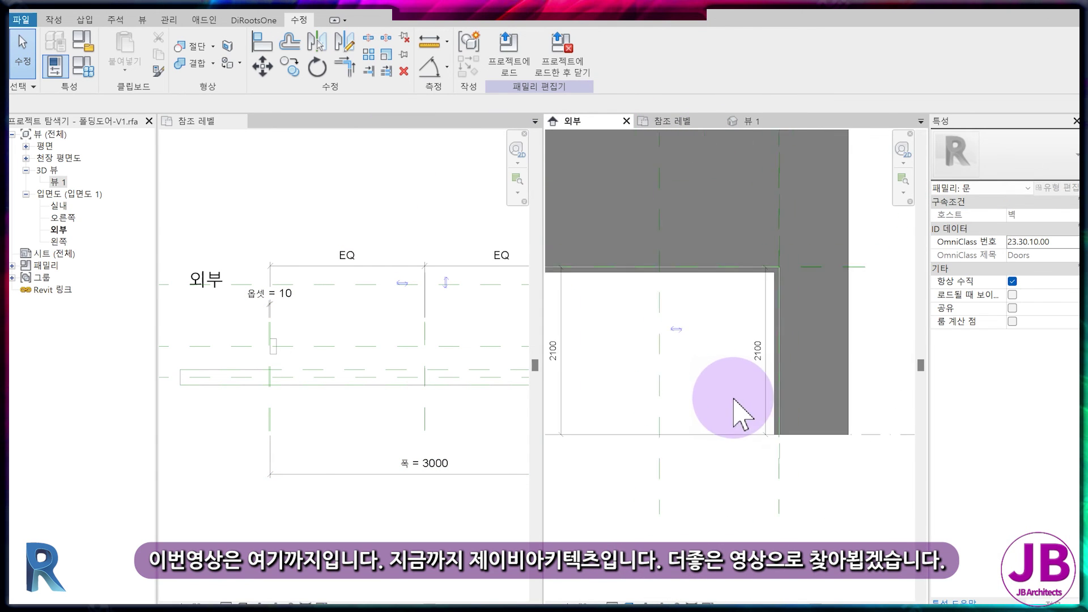
pyautogui.scroll(-1, 733, 399)
pyautogui.moveTo(677, 376); pyautogui.dragTo(751, 383, button='middle')
pyautogui.scroll(-3, 746, 391)
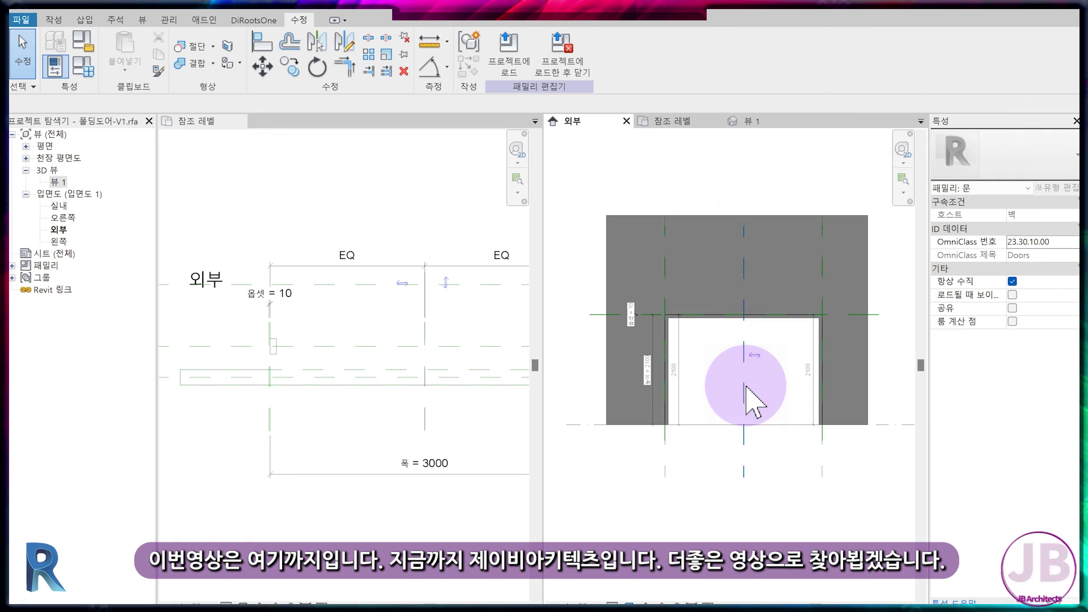
pyautogui.click(751, 122)
pyautogui.click(350, 497)
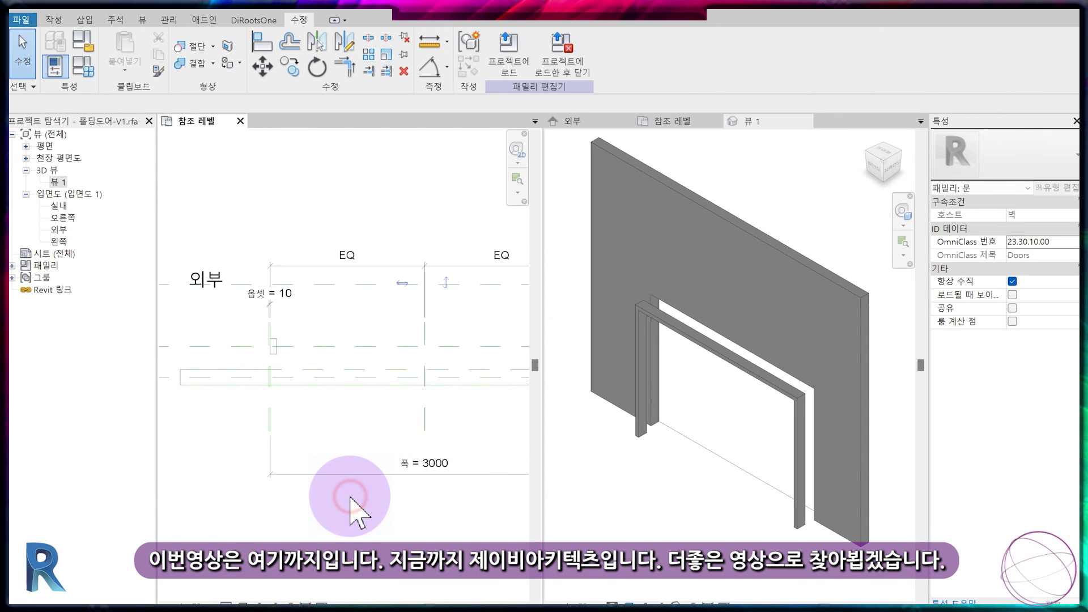